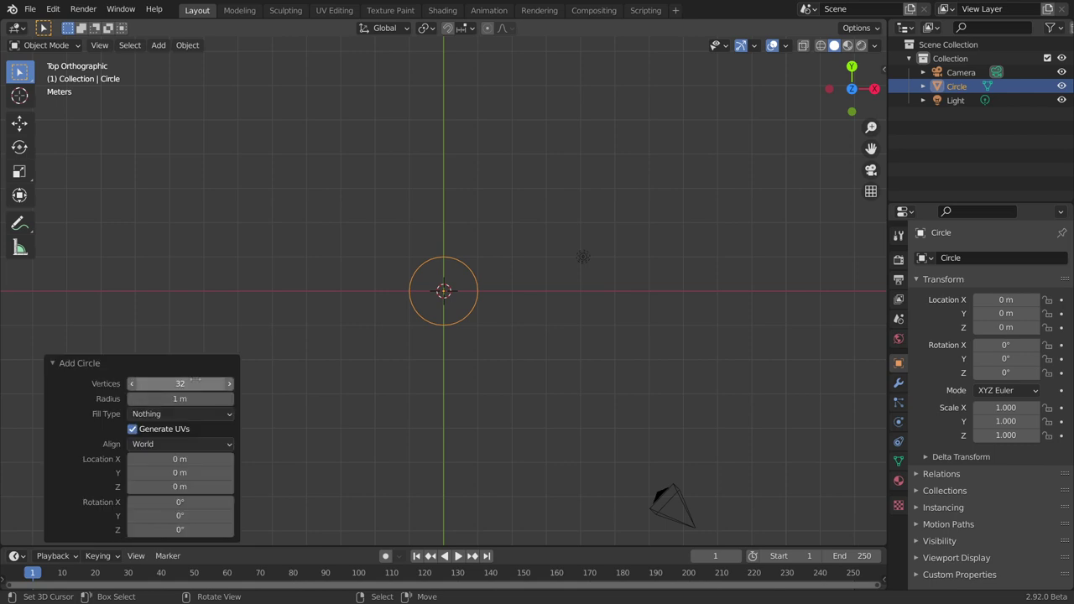
Fill the octagon with a face and extrude it upward
key("Tab")
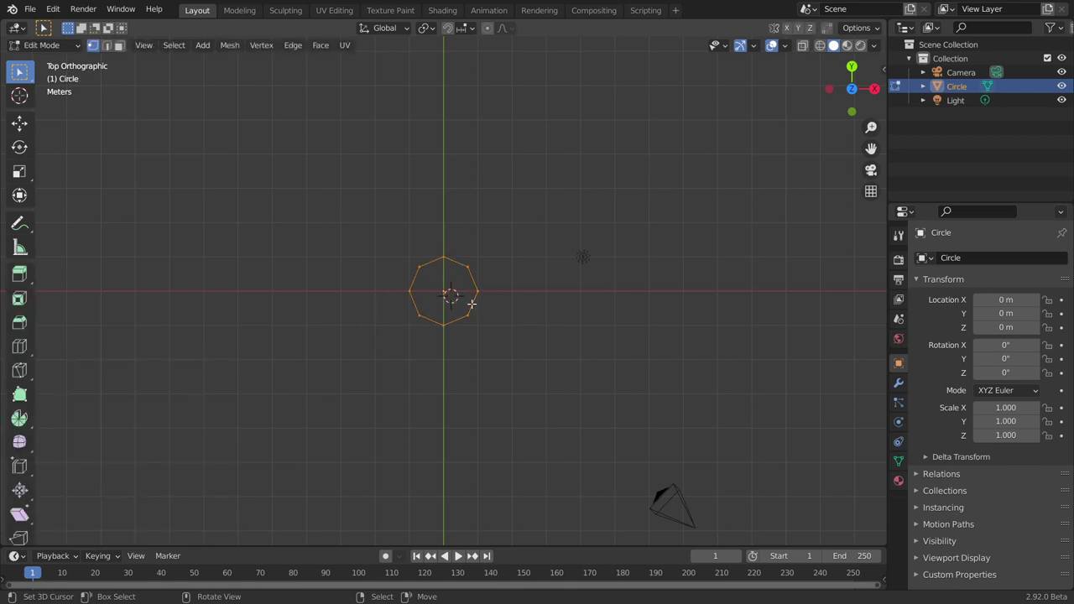
key("f")
mouse_move(501, 319)
middle_mouse_down()
mouse_move(512, 220)
mouse_move(506, 262)
middle_mouse_up()
key("e")
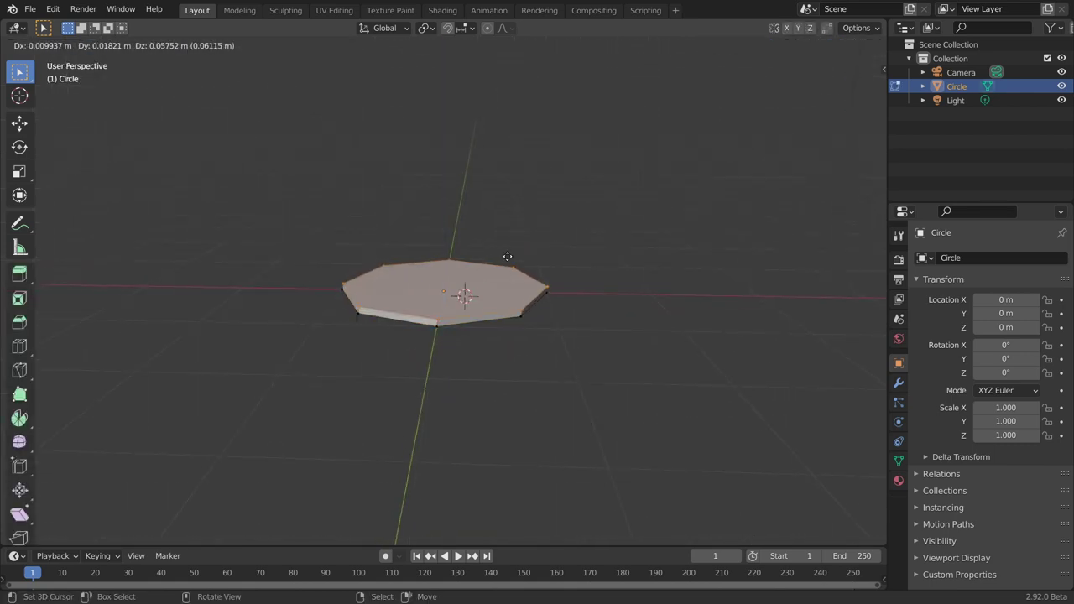
left_click(499, 255)
middle_click_drag(551, 377, 487, 581)
Leave Blender's fullscreen view, check the browser reference, and undo a trial inset
left_click(120, 9)
left_click(134, 62)
left_click(545, 590)
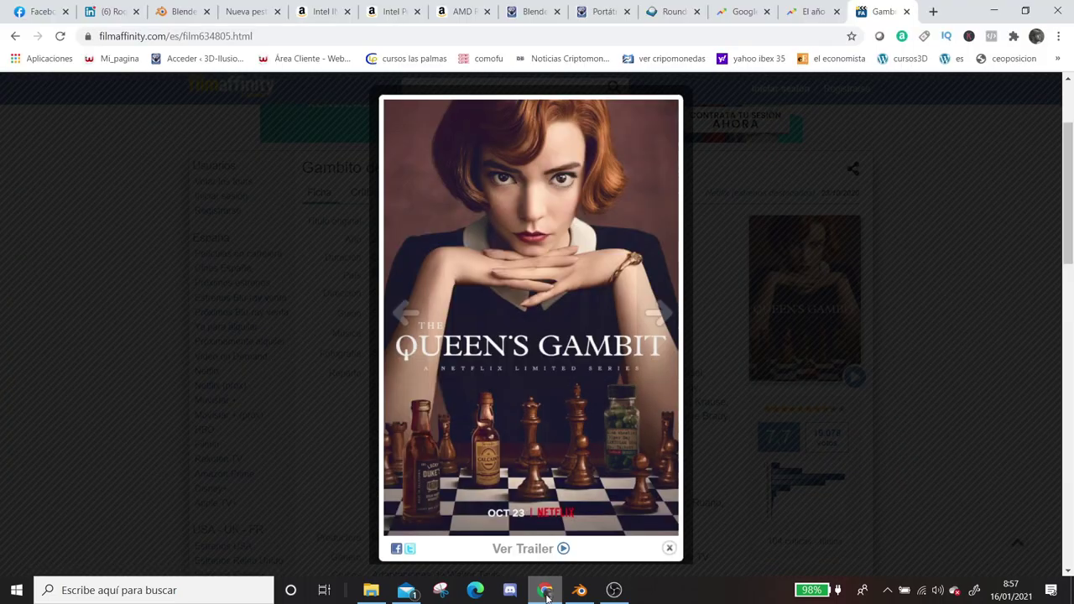
left_click(545, 592)
left_click(578, 302)
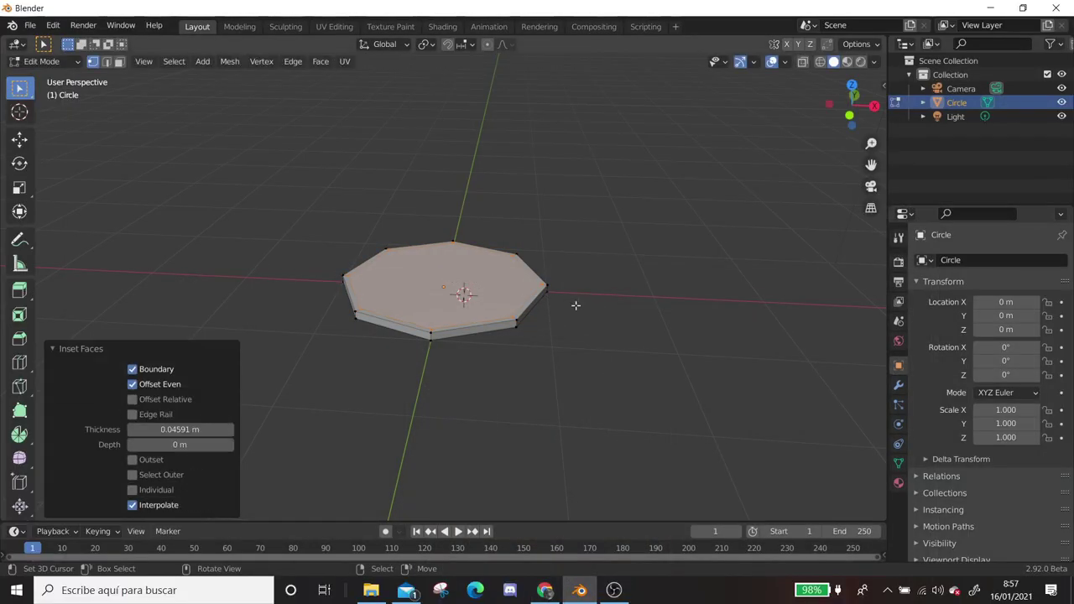
key("ctrl+z")
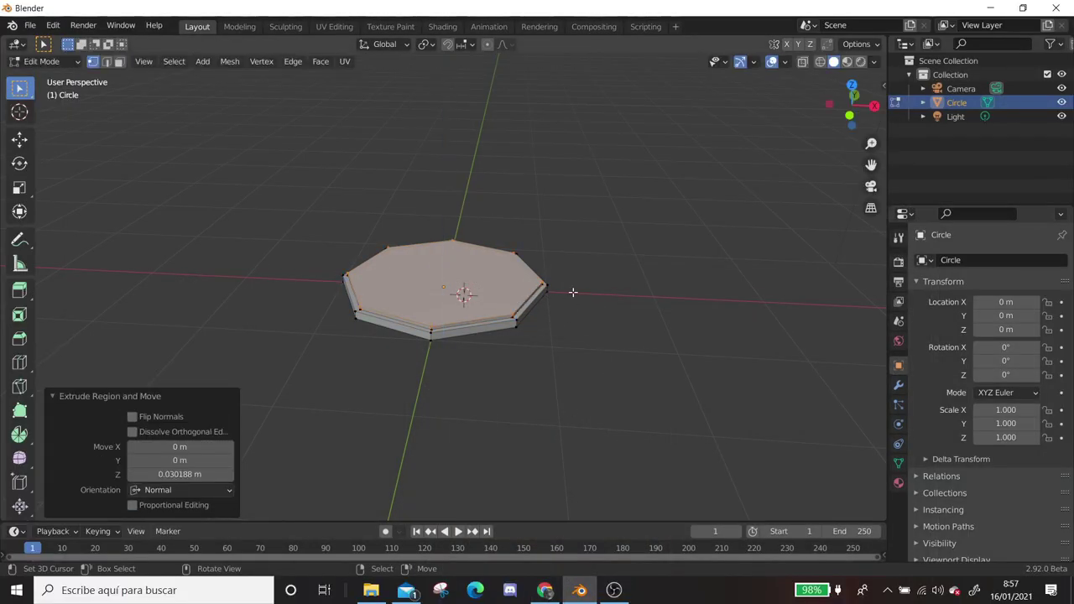
Slightly enlarge the top face and extrude it again along its normal
key("s")
left_click(576, 297)
key("e")
left_click(566, 280)
left_click(545, 589)
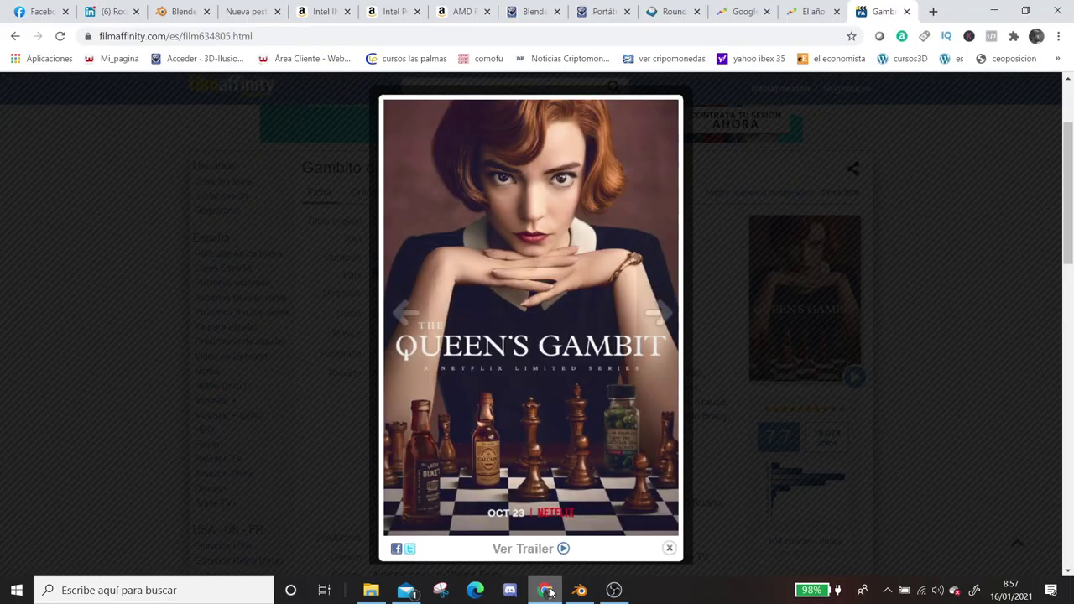
left_click(547, 591)
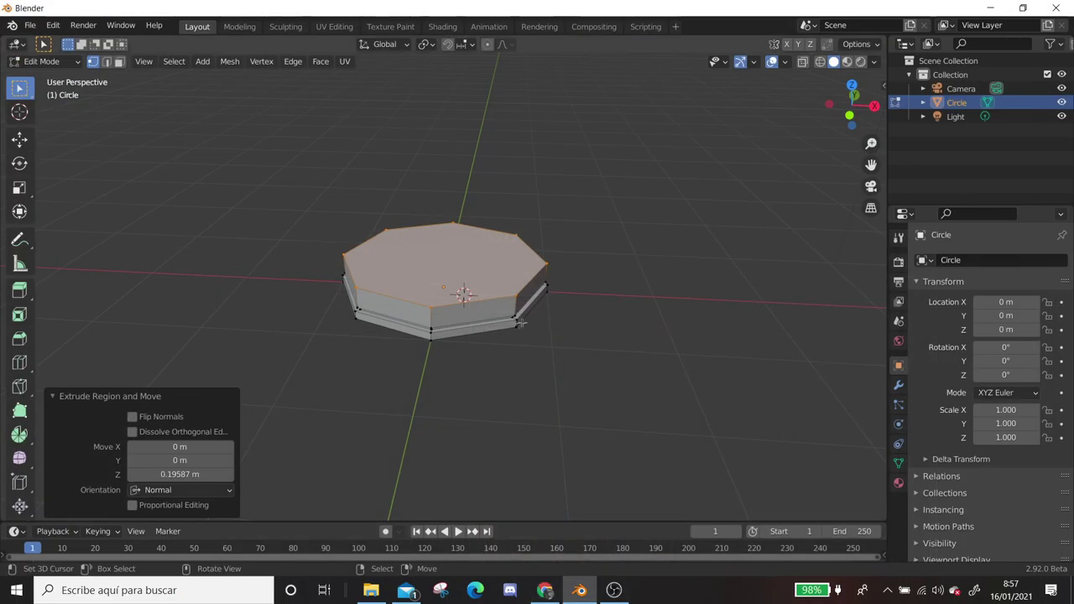
Inset the top face and raise it along Z
key("i")
left_click(496, 311)
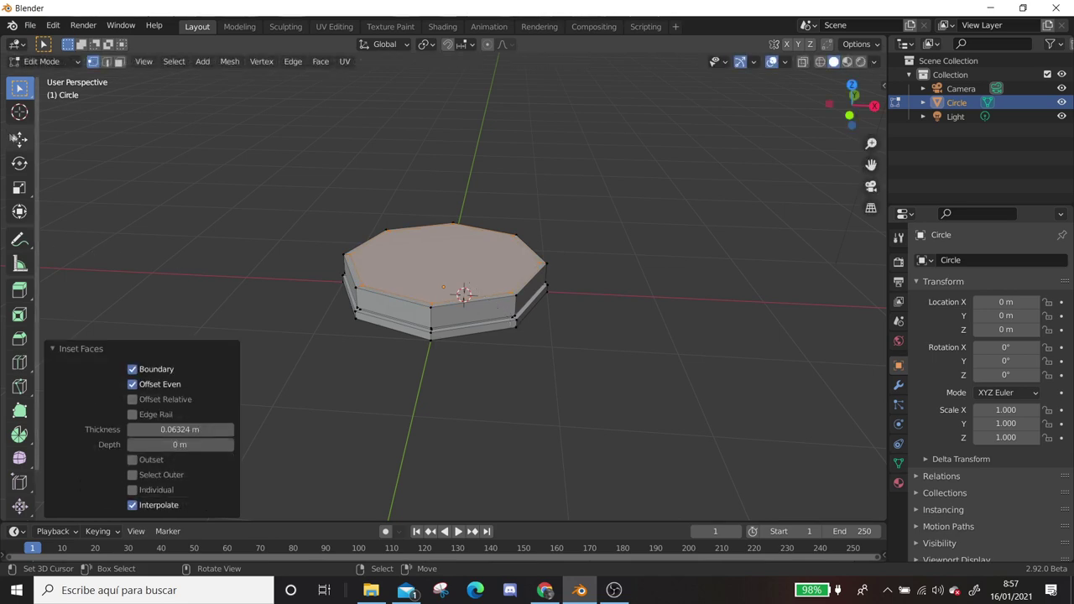
left_click(20, 138)
left_click_drag(444, 210, 443, 183)
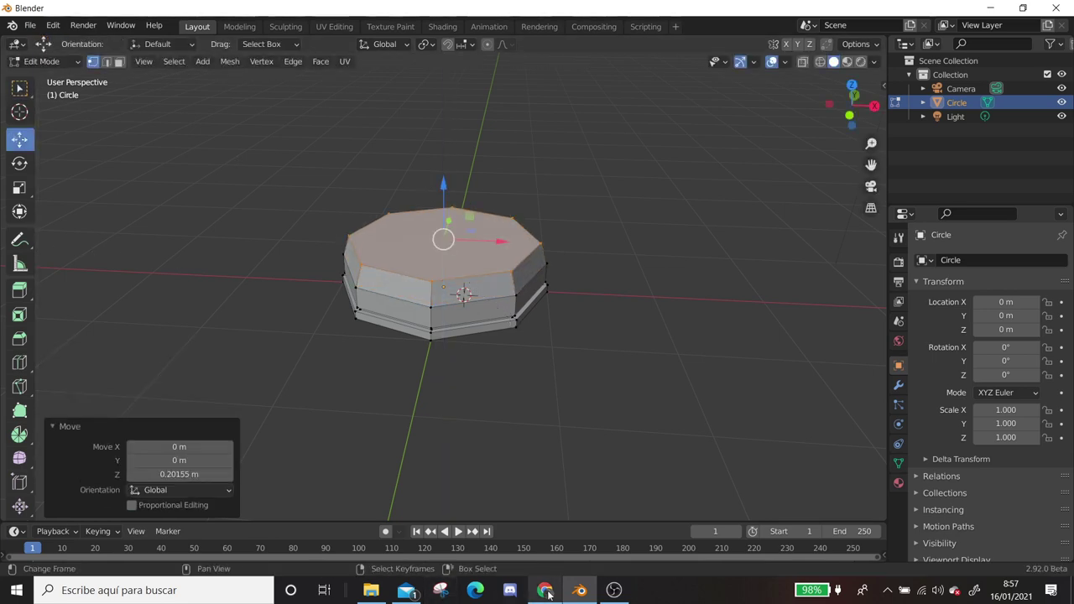
left_click(547, 591)
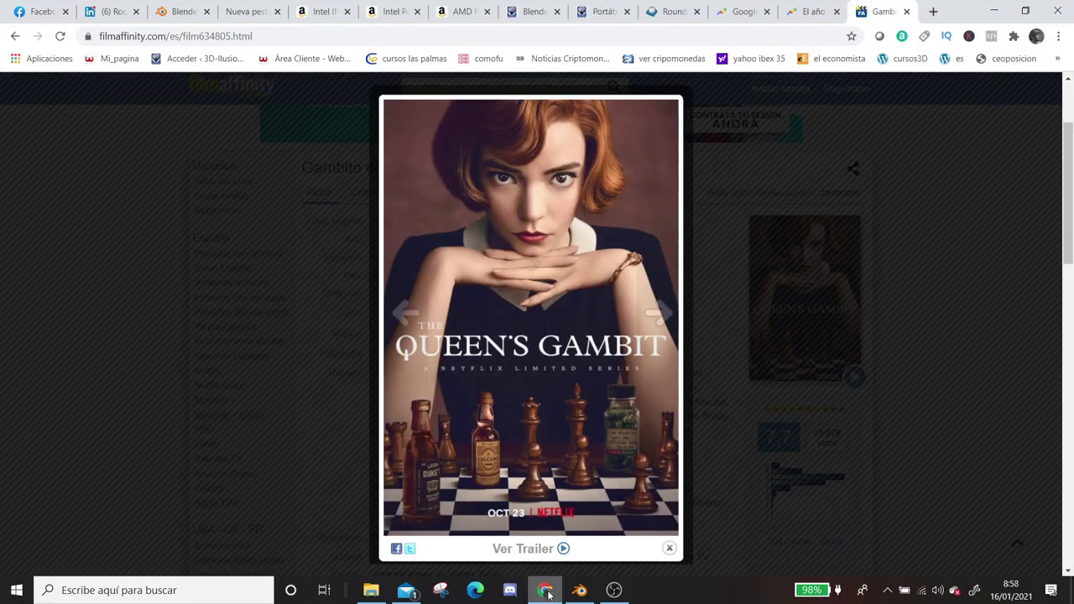
left_click(547, 593)
Inset and extrude the top face for another base step
key("i")
left_click(541, 303)
key("e")
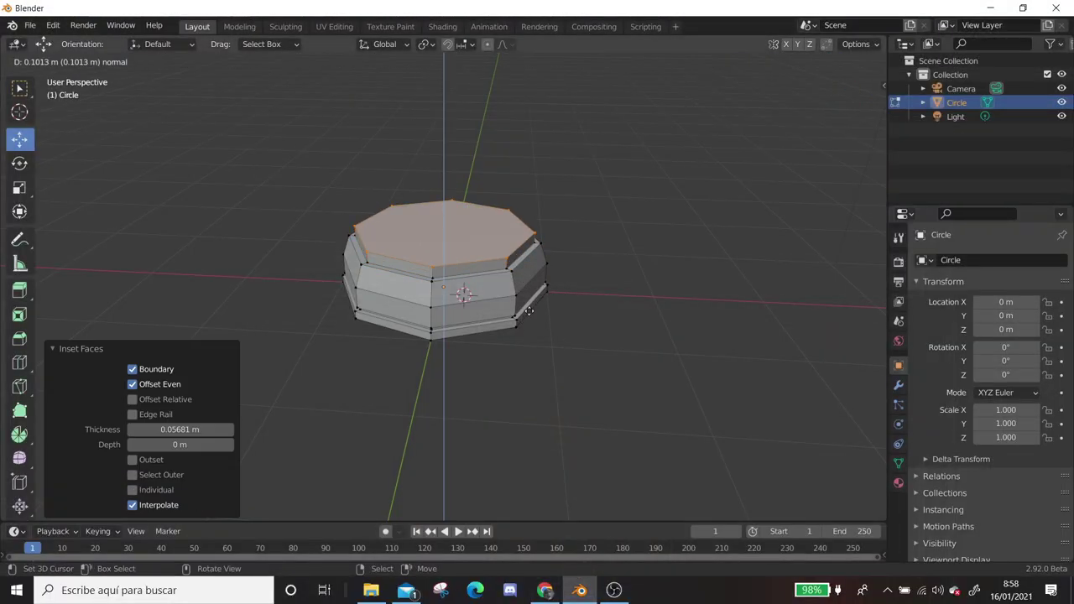
left_click(528, 311)
key("e")
key("Escape")
Inset the top face, raise it along Z, and inset it again
key("i")
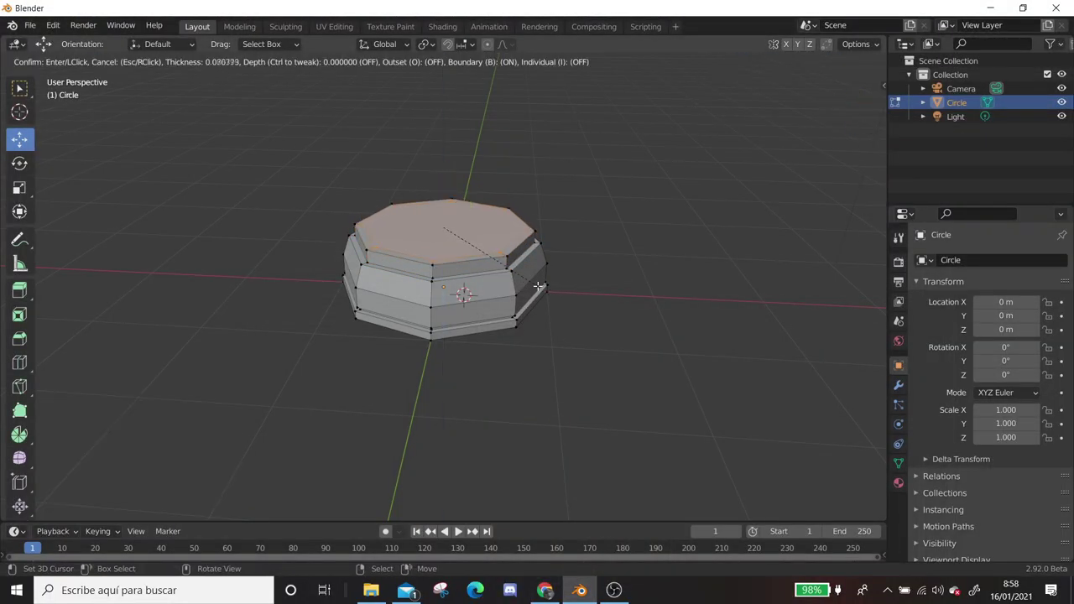
left_click(539, 286)
key("g")
key("z")
left_click(550, 273)
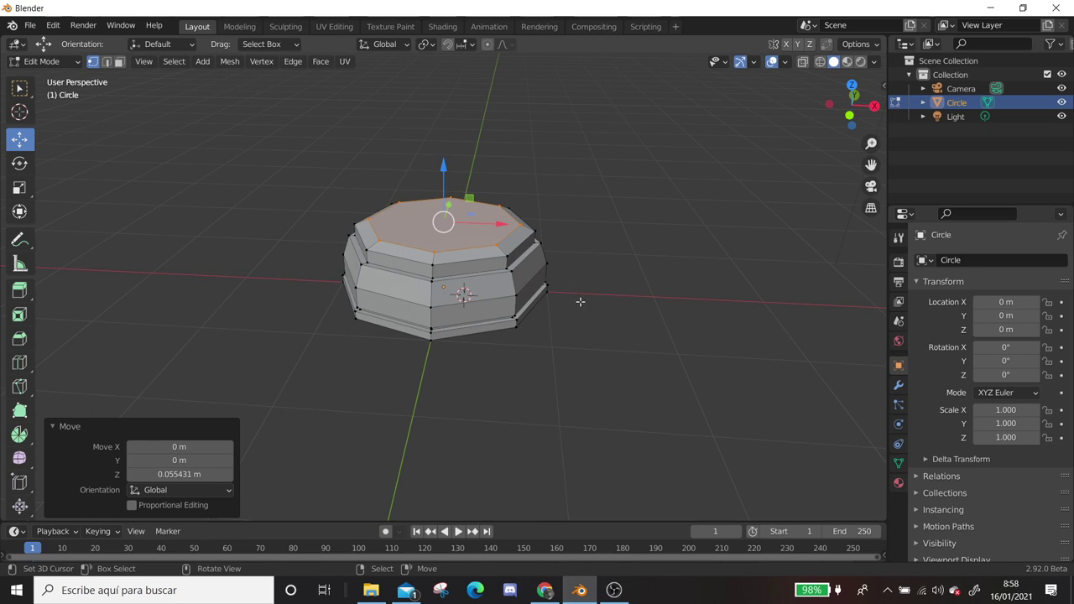
key("i")
left_click(556, 283)
Extrude a tall column, snap the 3D cursor to its top, and widen the top face
left_click(549, 590)
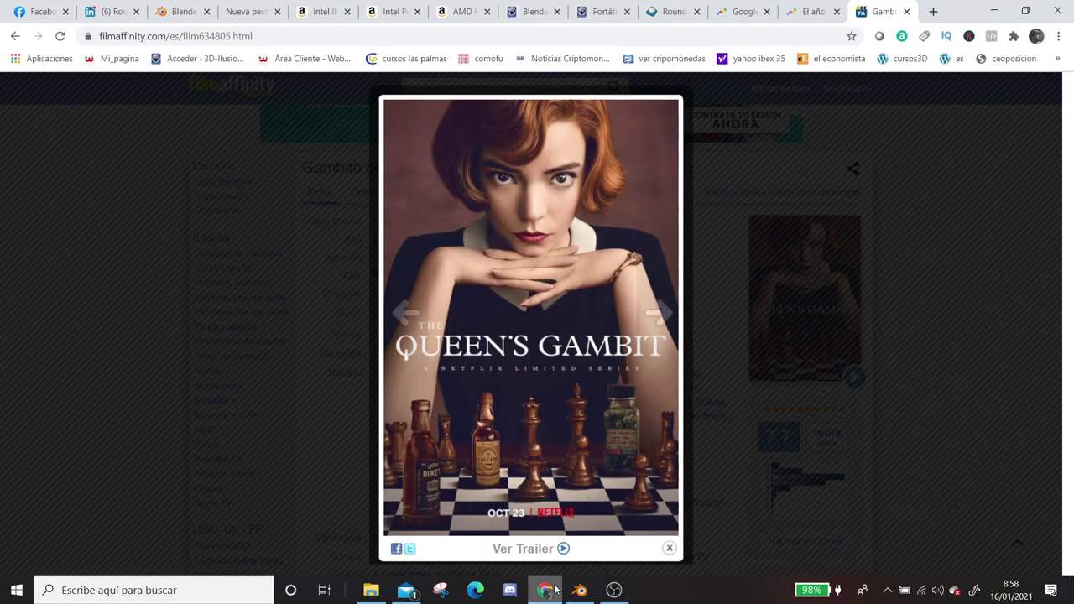
left_click(613, 590)
left_click(579, 590)
key("e")
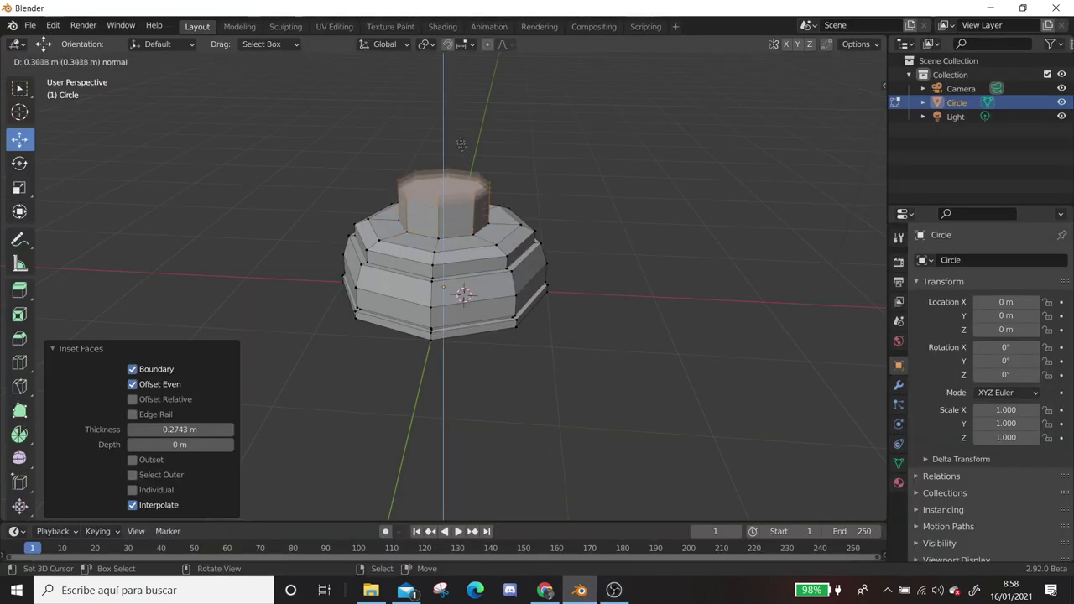
left_click(450, 87)
scroll(445, 109, "down", 2)
key("shift+s")
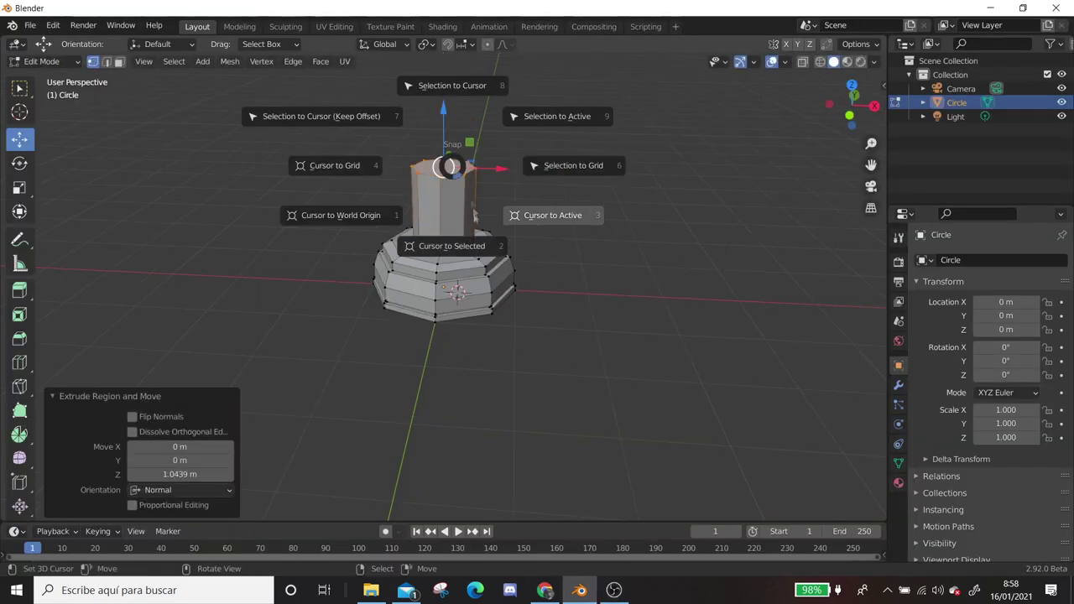
left_click(507, 173)
left_click(557, 194)
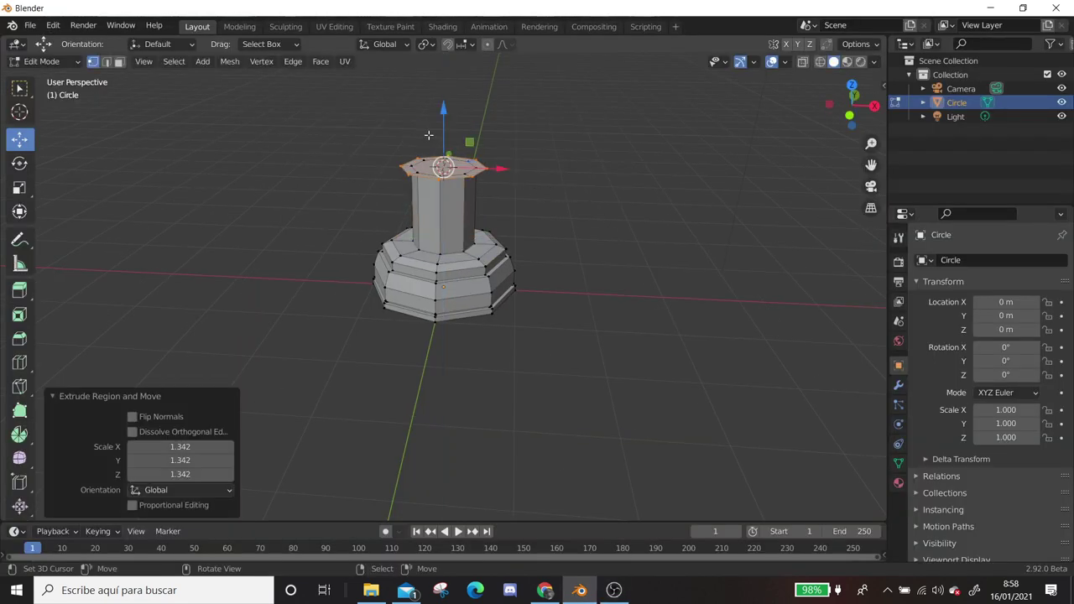
Extrude and widen the top face into a collar, then extrude it again
key("e")
key("s")
left_click(470, 161)
key("e")
left_click(477, 156)
Inset and extrude the collar's top, then delete that face to leave a hole
key("i")
left_click(515, 182)
key("e")
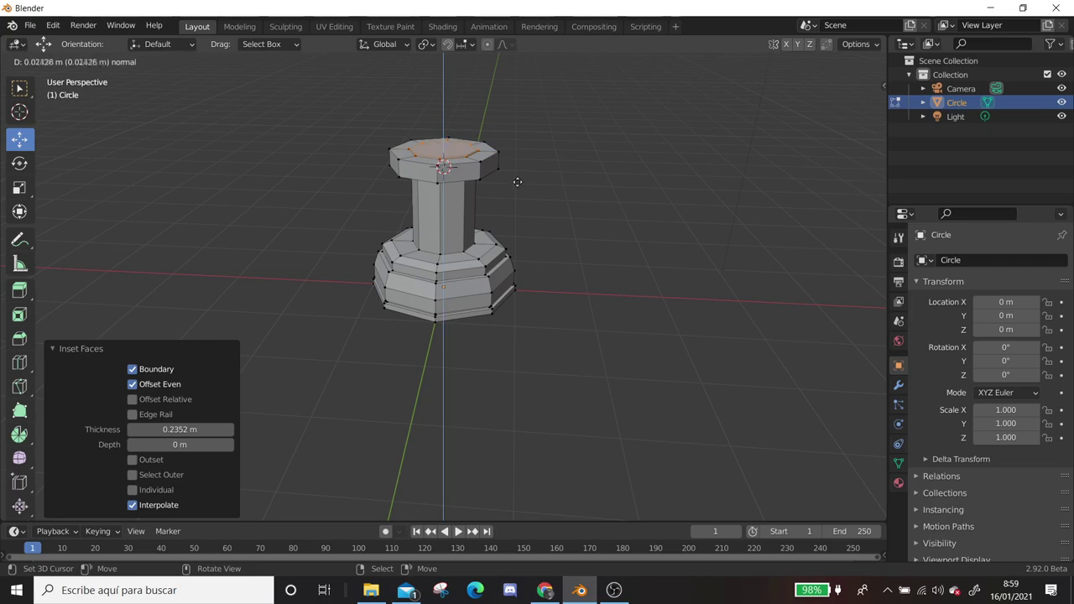
left_click(517, 182)
left_click(546, 593)
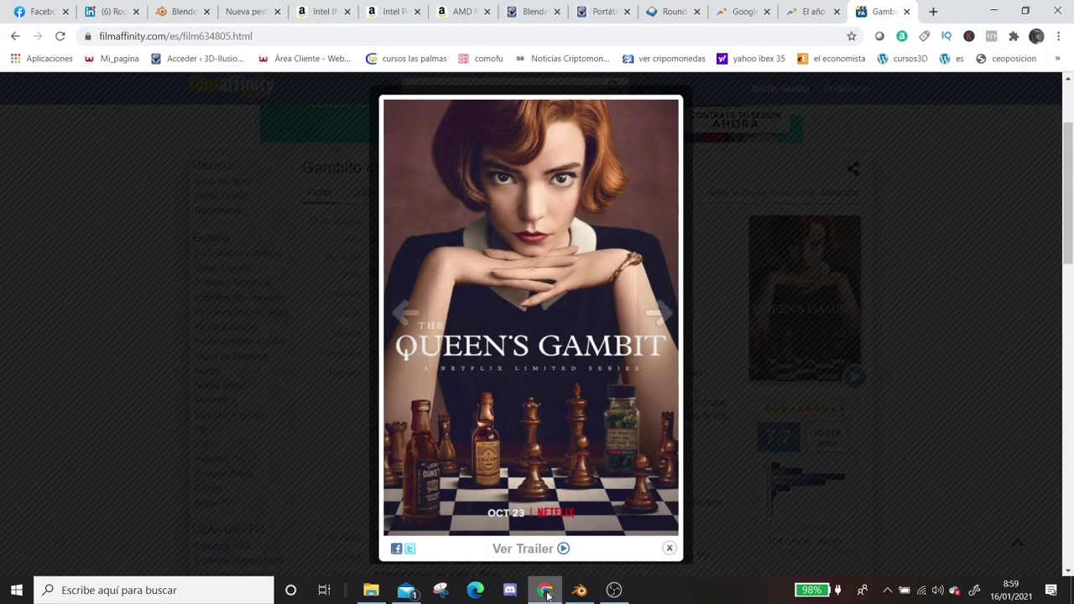
left_click(580, 590)
middle_click_drag(489, 140, 508, 128)
key("x")
left_click(496, 177)
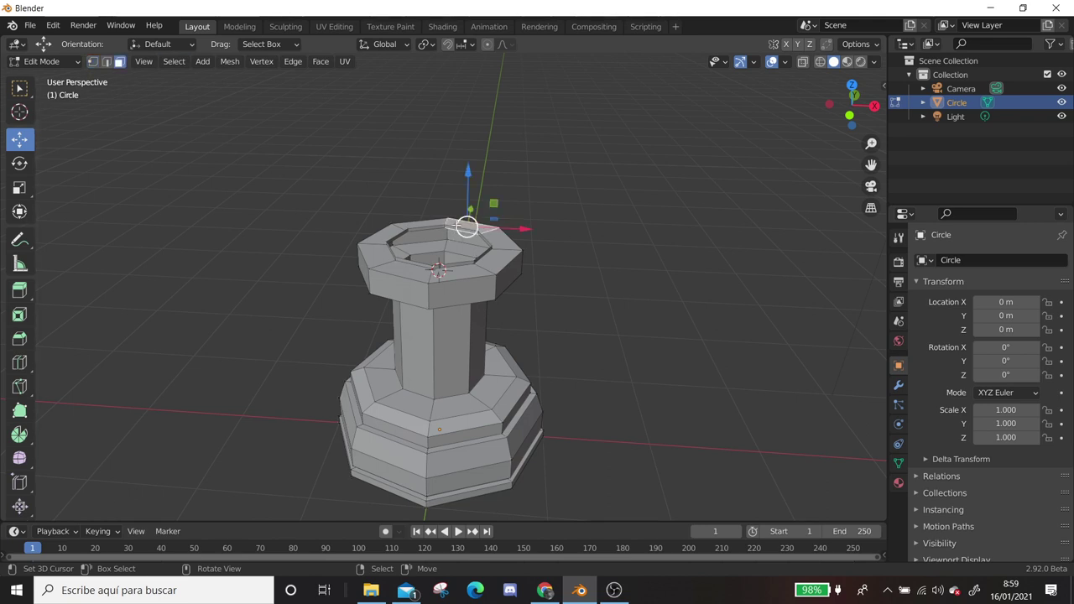
Snap the 3D cursor to the opening and add an 8-segment, 8-ring UV sphere there
key("shift+s")
left_click(436, 300)
key("shift+a")
left_click(489, 127)
key("ctrl+z")
key("shift+a")
left_click(310, 318)
key("Return")
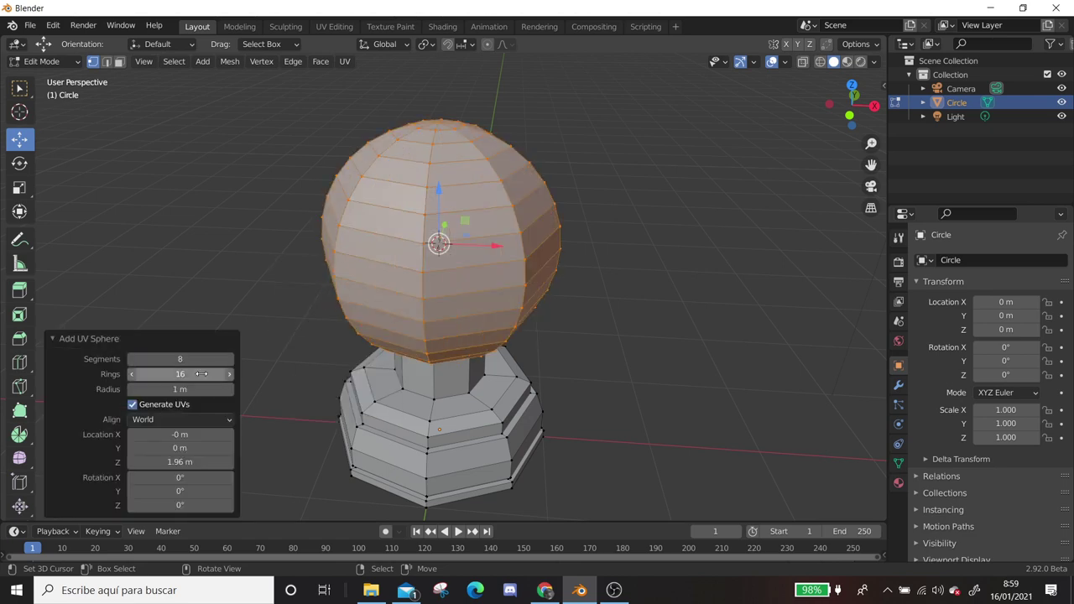
Select the sphere's linked geometry and shrink it to about half size
left_click(610, 169)
middle_click_drag(611, 169, 479, 229)
key("a")
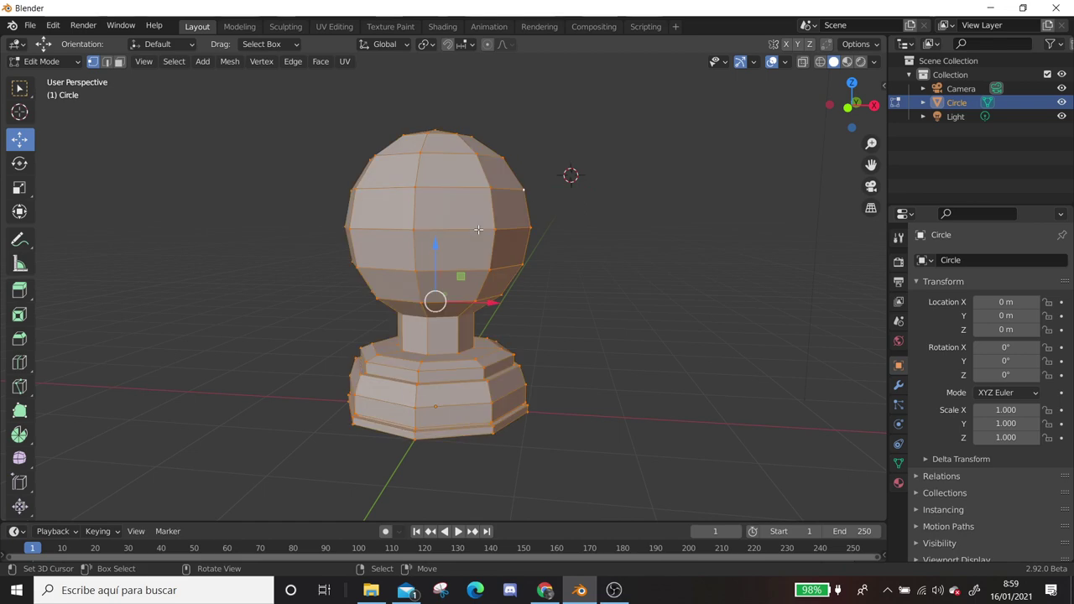
left_click(478, 229)
key("ctrl+l")
key("s")
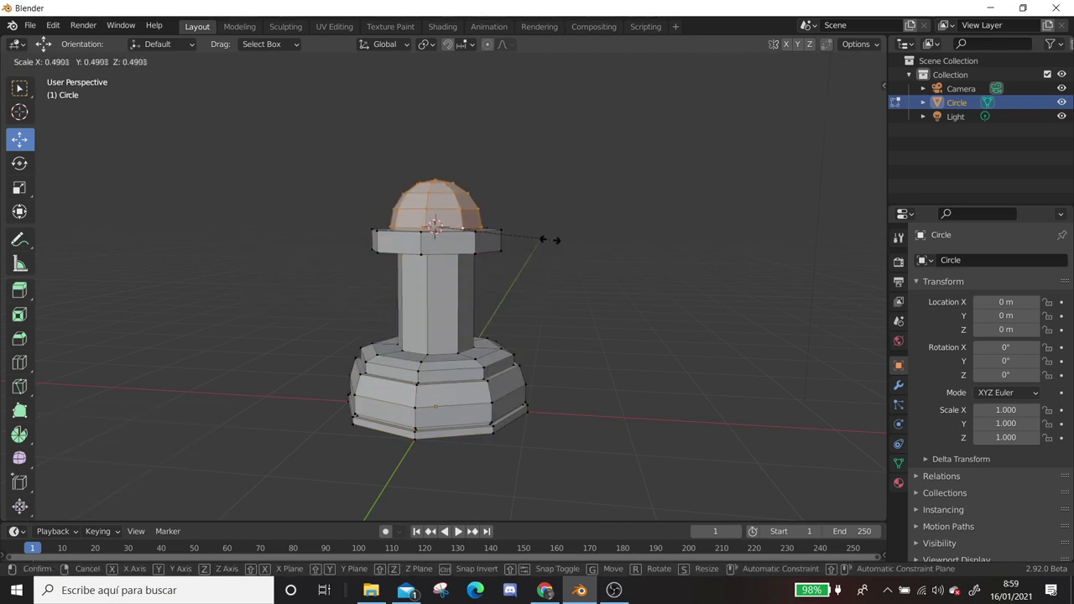
left_click(554, 240)
Move the sphere vertically along Z above the collar
key("g")
key("z")
left_click(453, 229)
scroll(453, 229, "up", 3)
scroll(453, 229, "up", 3)
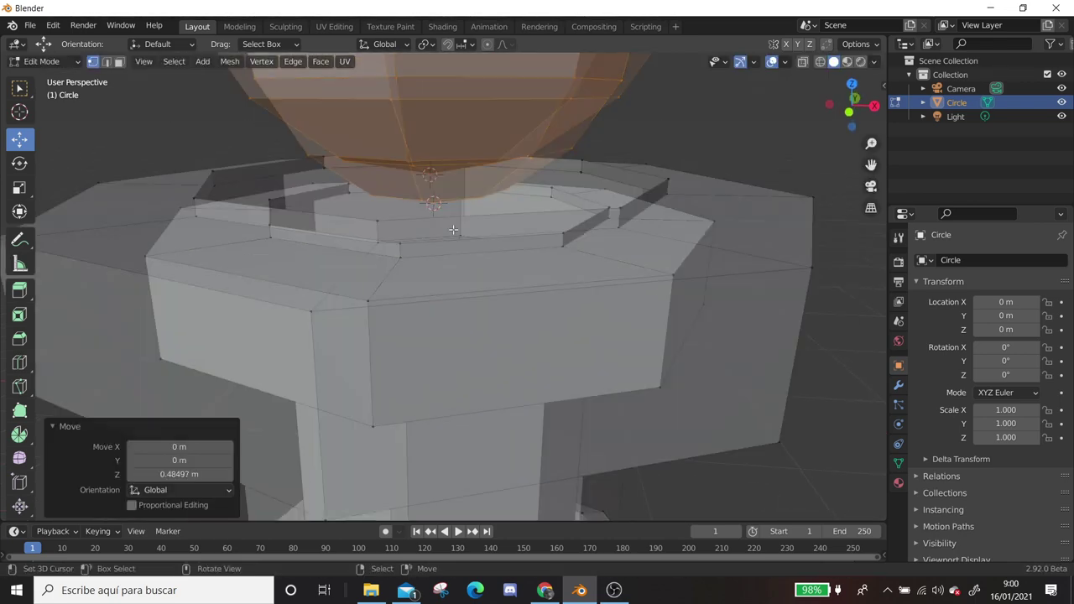
scroll(453, 229, "down", 5)
scroll(456, 230, "up", 6)
scroll(457, 222, "up", 1)
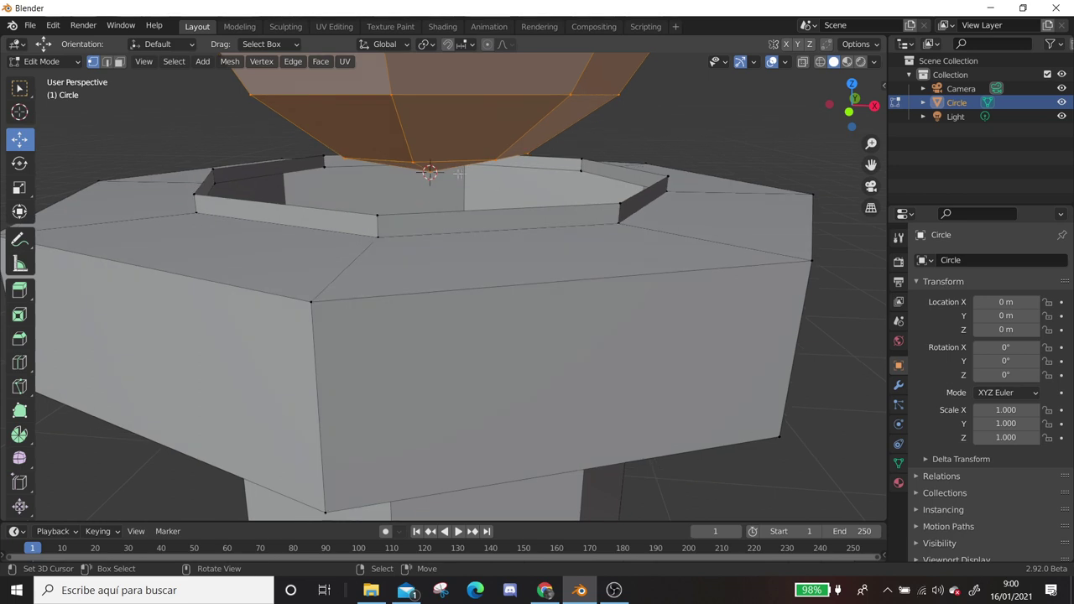
Delete the sphere's bottom face to open it toward the collar
left_click(469, 174)
key("3")
key("x")
left_click(501, 196)
middle_click_drag(502, 196, 503, 168)
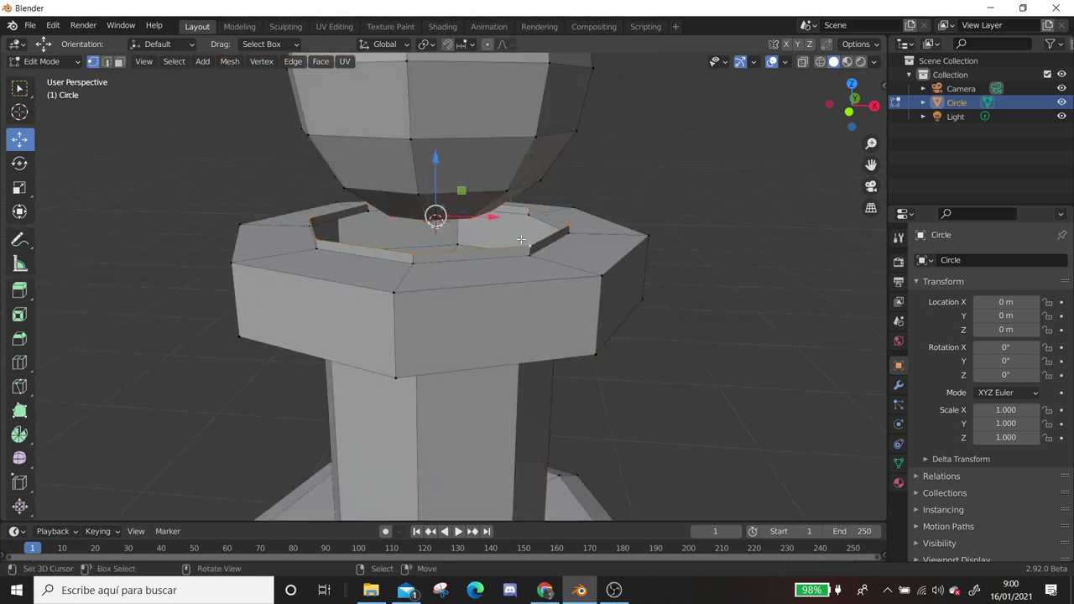
right_click(521, 240)
key("Escape")
Bridge the sphere's opening to the collar with Bridge Edge Loops
key("2")
right_click(504, 204)
left_click(467, 240)
scroll(284, 216, "down", 2)
scroll(283, 216, "down", 3)
scroll(284, 215, "up", 3)
mouse_move(359, 240)
middle_mouse_down()
mouse_move(380, 188)
mouse_move(387, 116)
middle_mouse_up()
Select the whole head, enlarge it around its centre, and raise it above the collar
key("1")
left_click(380, 189)
key("ctrl+KP_Add")
key("ctrl+KP_Add")
key("ctrl+KP_Add")
key("shift+a")
key("shift+a")
key("shift+s")
left_click(571, 281)
key("s")
left_click(611, 318)
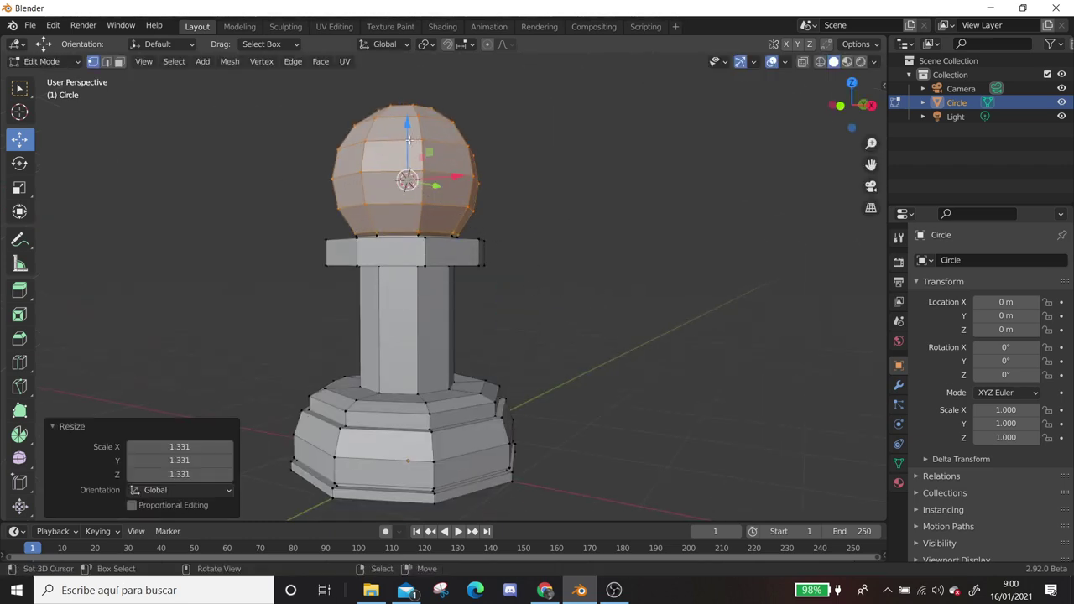
left_click_drag(408, 143, 408, 121)
middle_click_drag(408, 122, 428, 201)
scroll(425, 219, "up", 3)
scroll(426, 219, "up", 2)
Dissolve an edge loop on the neck
left_click(397, 268, "alt")
key("x")
left_click(395, 374)
scroll(445, 307, "down", 2)
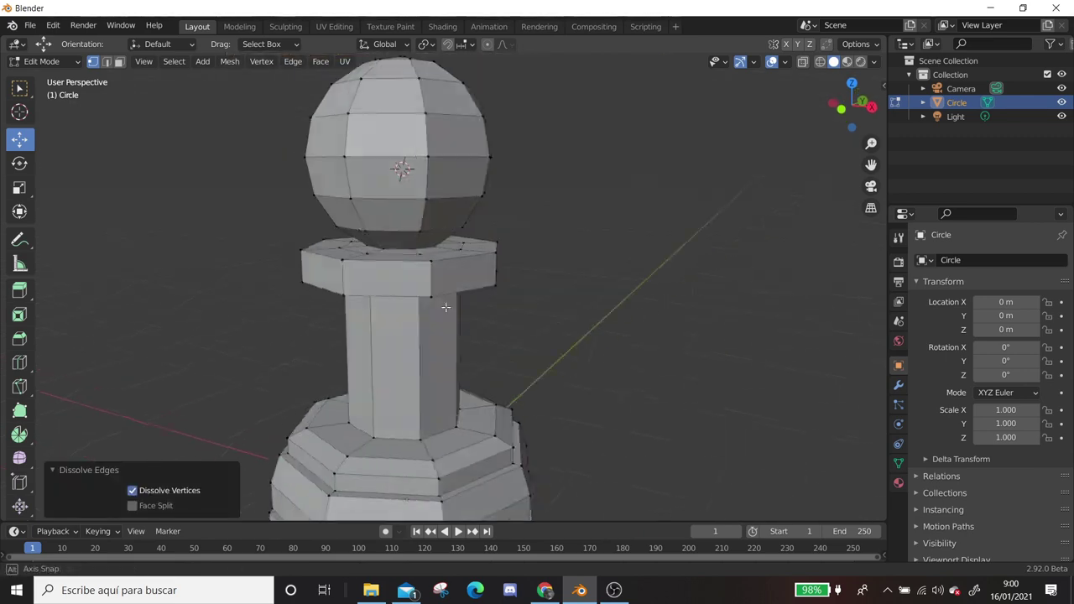
mouse_move(446, 307)
middle_mouse_down()
mouse_move(438, 270)
mouse_move(470, 252)
mouse_move(503, 260)
middle_mouse_up()
scroll(469, 252, "down", 5)
Add a Subdivision Surface modifier to smooth the pawn and view it from the side
left_click(899, 384)
left_click(959, 259)
left_click(784, 495)
mouse_move(521, 336)
middle_mouse_down()
mouse_move(491, 342)
mouse_move(470, 187)
middle_mouse_up()
scroll(469, 187, "down", 2)
key("Tab")
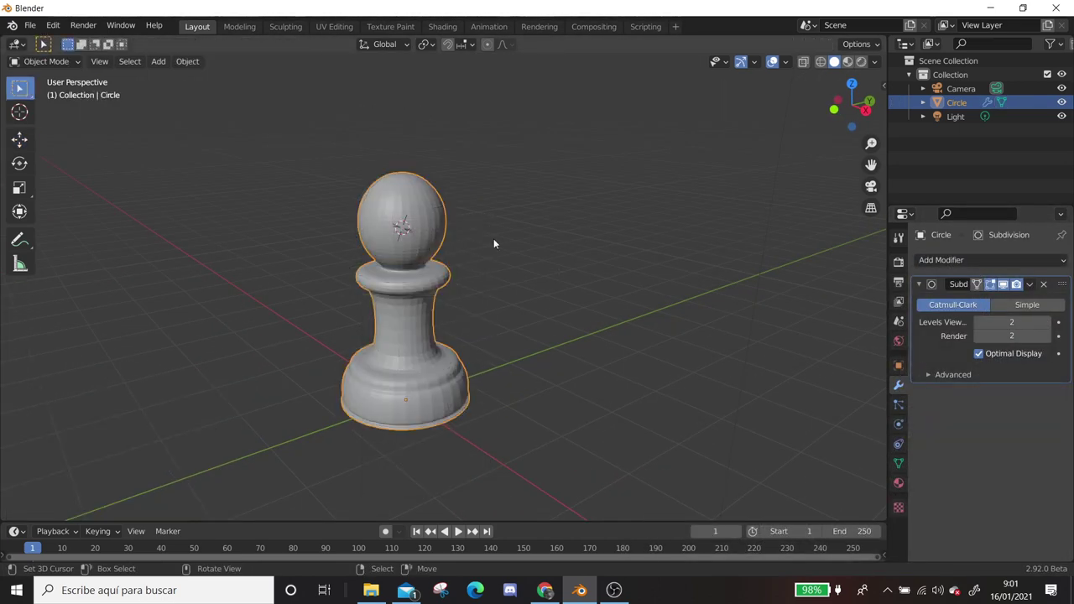
key("Tab")
scroll(493, 243, "up", 2)
key("Tab")
key("KP_3")
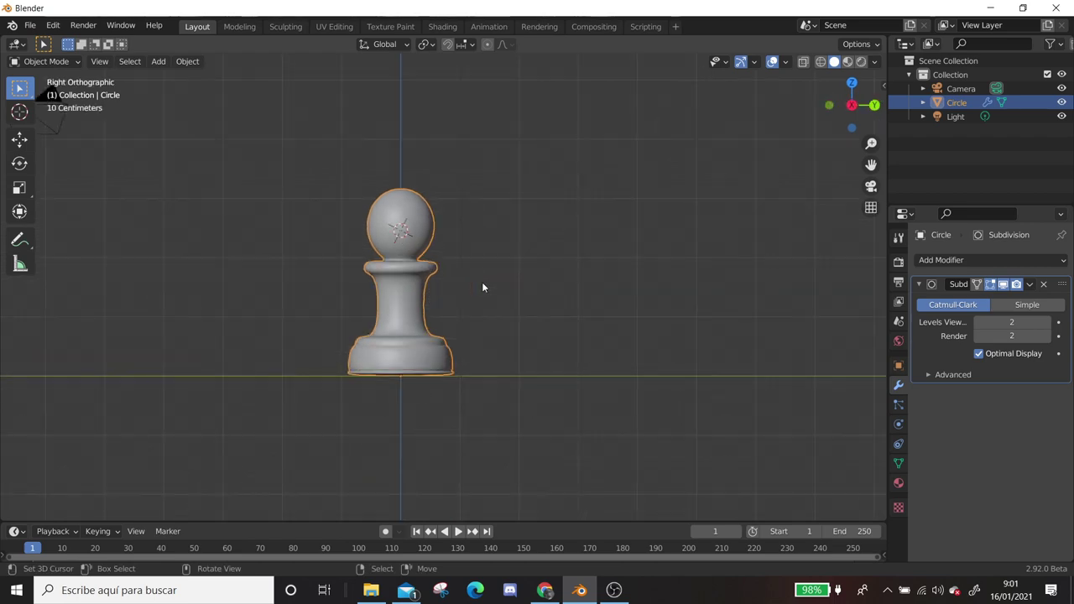
Select the whole pawn head and move it to a new position
key("Tab")
middle_click_drag(482, 287, 486, 164)
left_click(486, 159)
key("ctrl+KP_Add")
key("ctrl+KP_Add")
key("ctrl+KP_Add")
scroll(481, 132, "down", 1)
key("g")
left_click(475, 148)
key("Tab")
Show the unsmoothed cage while editing and reposition an edge loop on the base
mouse_move(542, 247)
middle_mouse_down("alt")
mouse_move(331, 390)
mouse_move(443, 216)
middle_mouse_up("alt")
scroll(527, 229, "up", 3)
key("Tab")
scroll(528, 229, "up", 2)
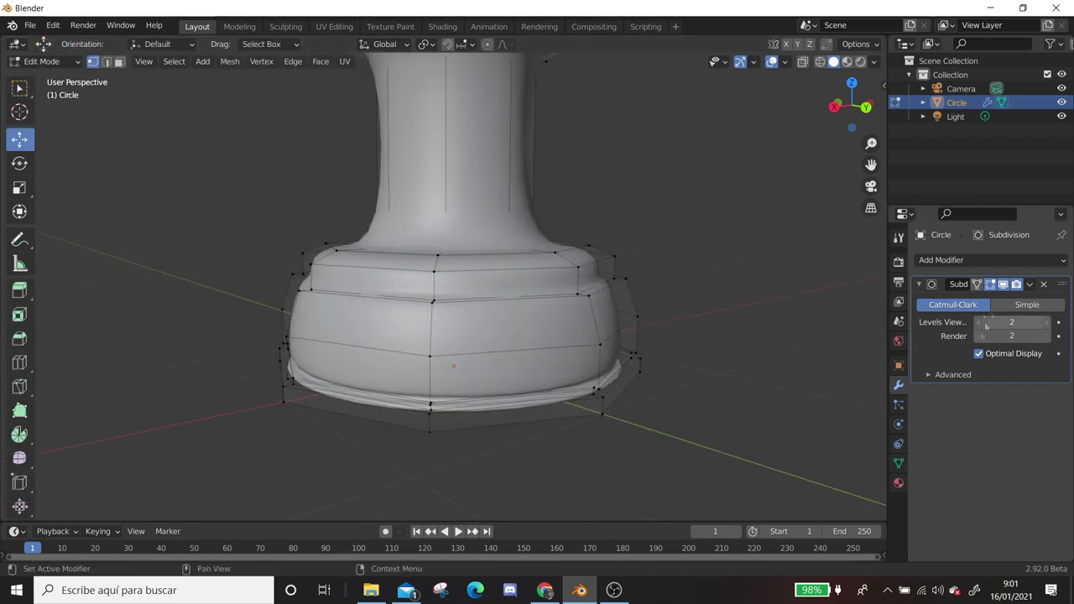
left_click(992, 287)
middle_click_drag(587, 378, 633, 321)
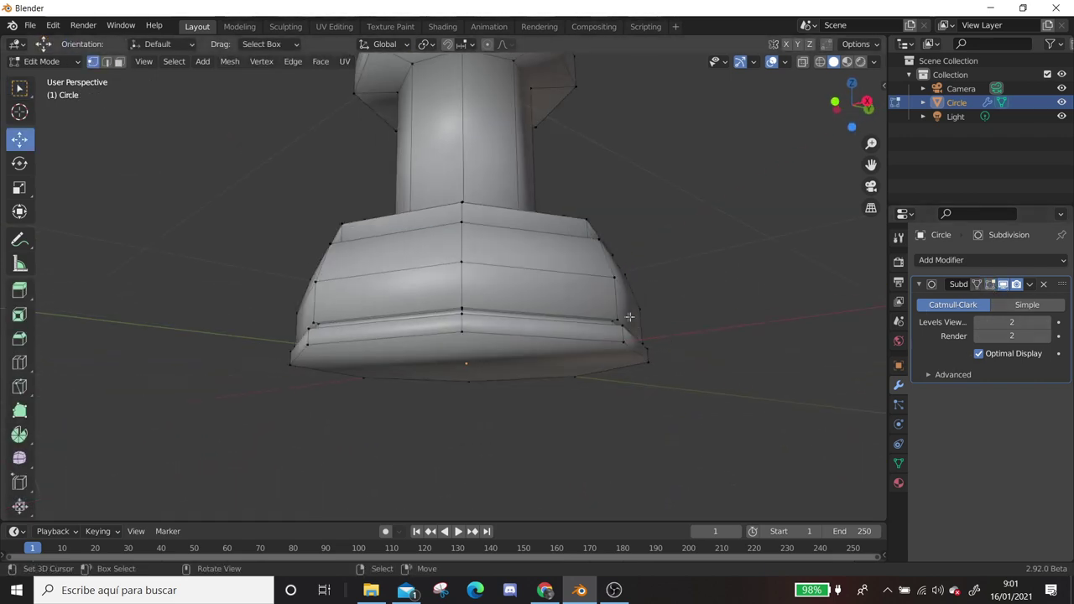
key("g")
left_click(618, 327)
Lower the base's bottom edge loop slightly along Z
middle_click_drag(619, 327, 558, 377)
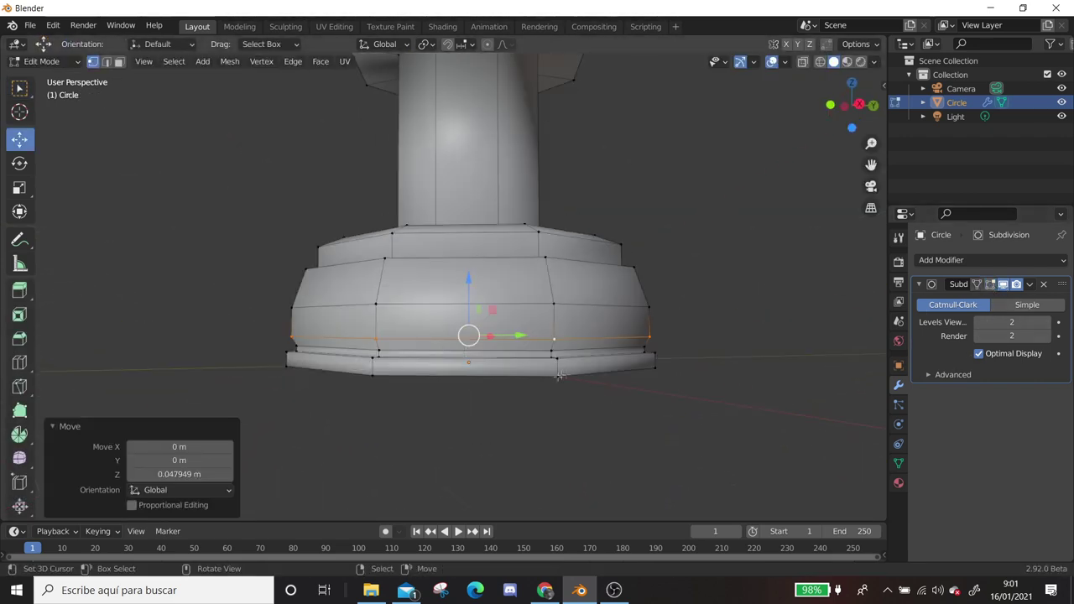
key("alt+a")
left_click(558, 377, "alt")
key("g")
key("z")
left_click(553, 406)
Add an extra loop cut around the pawn's base
left_click(558, 363)
left_click(558, 362)
middle_click_drag(558, 362, 549, 293)
key("Tab")
key("Tab")
Inset the pawn's bottom face by 0.04658 m and show the smoothed result
left_click(604, 319)
key("i")
left_click(730, 374)
middle_click_drag(730, 374, 721, 436)
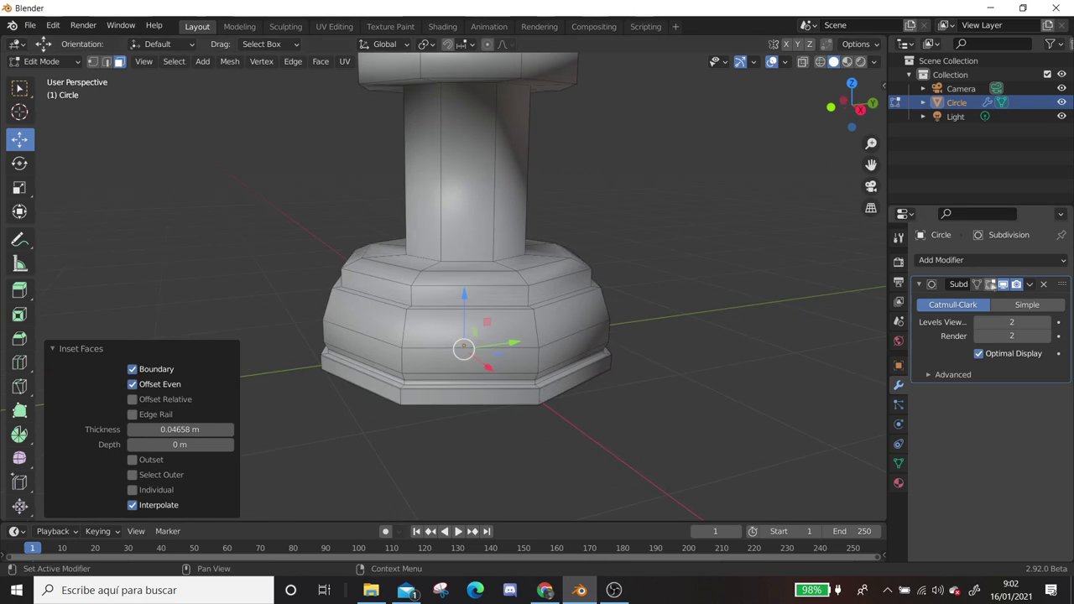
left_click(977, 284)
scroll(636, 331, "down", 5)
Add a loop cut at the top of the neck, just beneath the collar
middle_click_drag(636, 331, 587, 319)
scroll(631, 327, "up", 5)
scroll(499, 305, "down", 4)
middle_click_drag(498, 306, 551, 278)
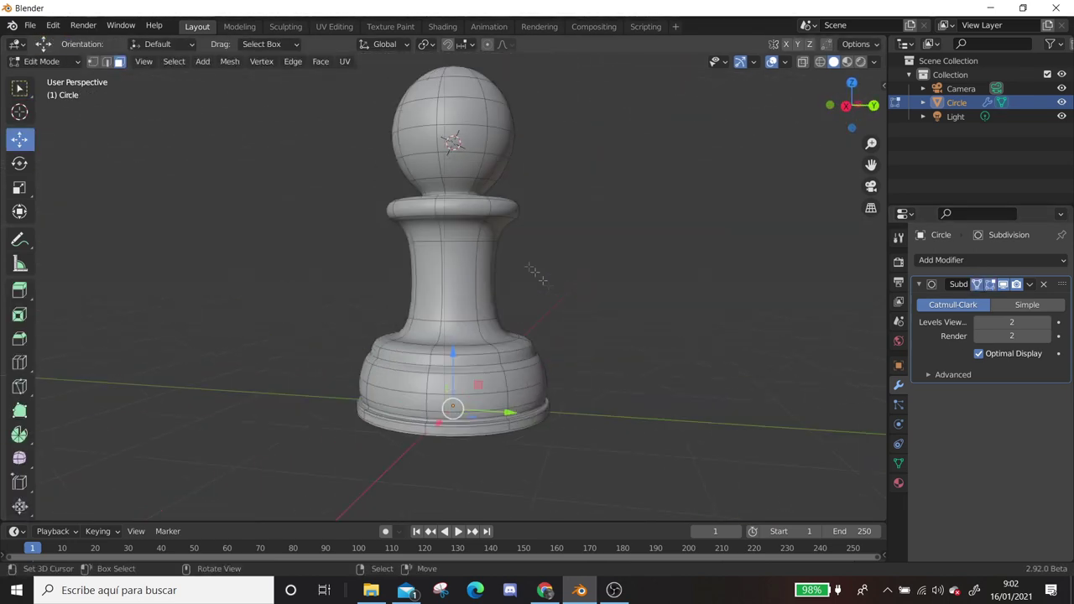
scroll(463, 306, "up", 5)
left_click(376, 304)
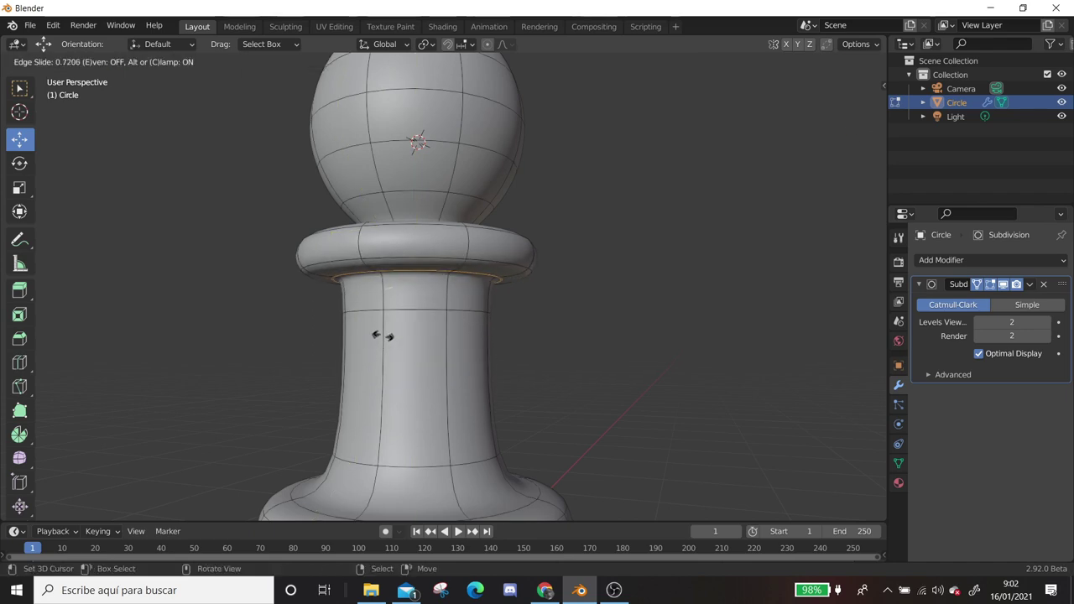
left_click(382, 336)
scroll(382, 335, "down", 3)
key("Tab")
middle_click_drag(479, 327, 439, 493)
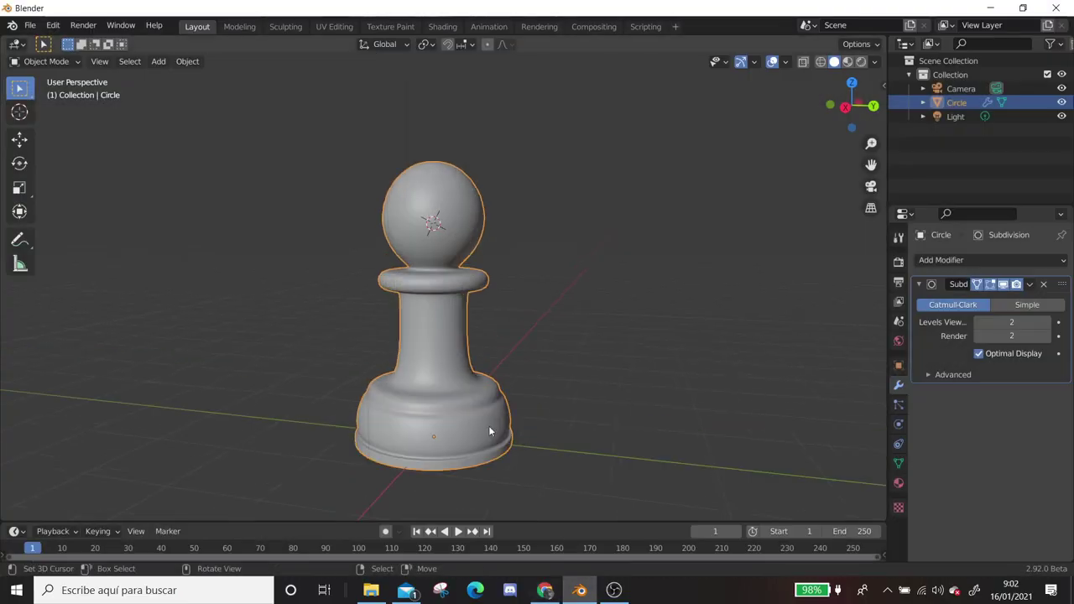
Select the bottom face, grow it to the base ring, and try widening it, then undo
mouse_move(430, 410)
middle_mouse_down()
mouse_move(438, 316)
mouse_move(429, 410)
middle_mouse_up()
key("3")
left_click(422, 335)
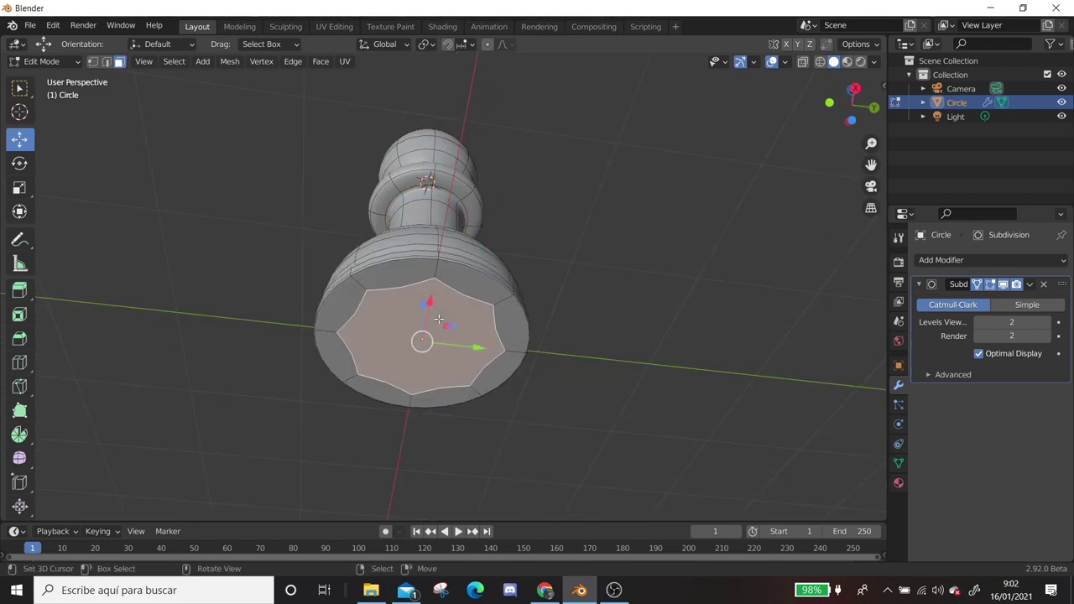
key("ctrl+KP_Add")
key("shift+s")
key("s")
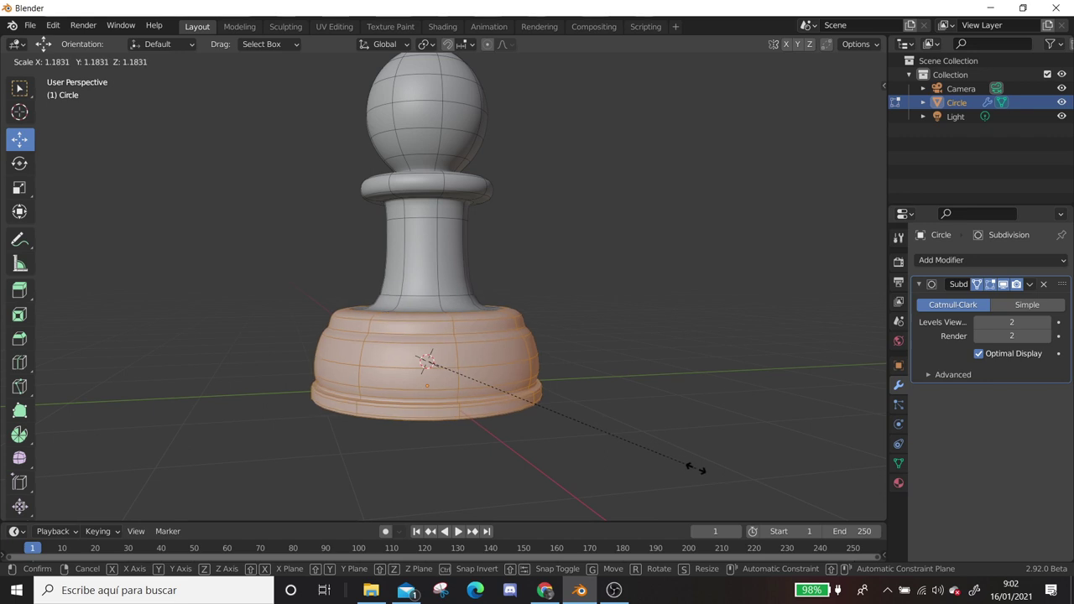
left_click(674, 460)
mouse_move(673, 460)
middle_mouse_down()
mouse_move(427, 484)
mouse_move(498, 496)
mouse_move(593, 438)
mouse_move(343, 432)
mouse_move(572, 417)
middle_mouse_up()
key("ctrl+z")
Scale the base ring up to 1.050 and clear the selection
key("shift+s")
key("s")
left_click(514, 467)
scroll(572, 417, "down", 2)
left_click(572, 417)
Grow the selection to the base rim and scale it to 1.067
left_click(546, 590)
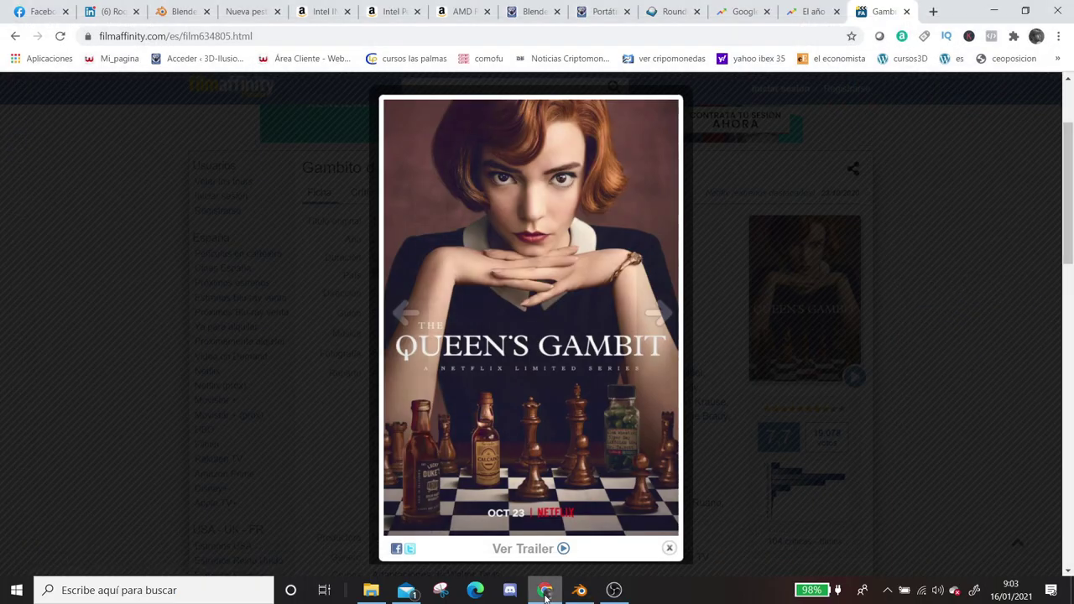
left_click(578, 590)
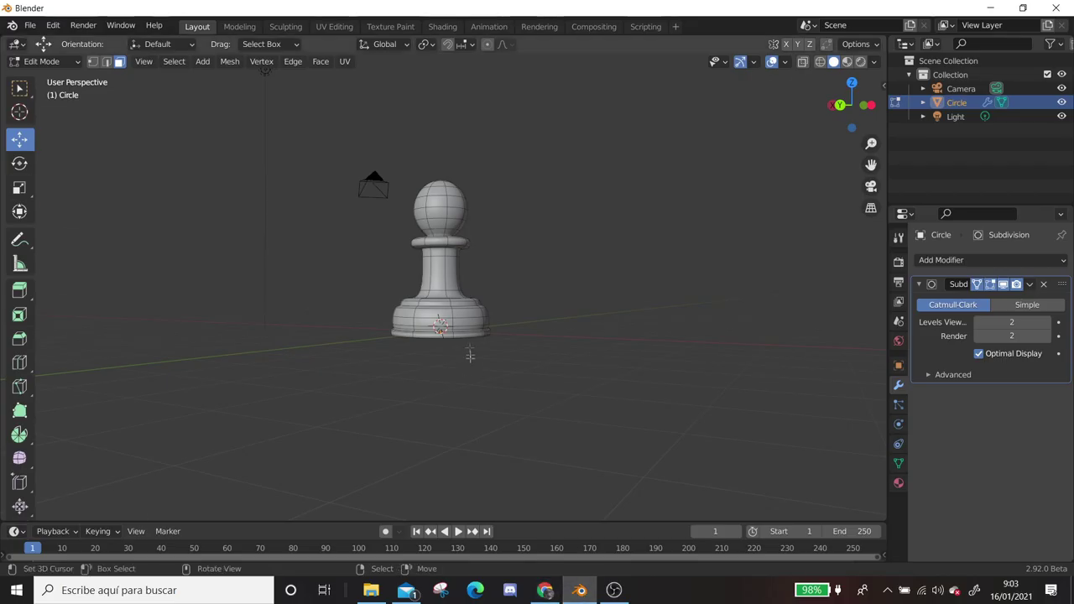
scroll(440, 372, "up", 3)
middle_click_drag(439, 371, 439, 383)
key("ctrl+KP_Add")
key("shift+s")
key("s")
left_click(658, 426)
mouse_move(658, 426)
middle_mouse_down()
mouse_move(631, 381)
mouse_move(797, 462)
mouse_move(494, 372)
middle_mouse_up()
scroll(495, 371, "up", 2)
left_click(592, 319)
Leave Edit Mode and view the finished pawn from directly above
mouse_move(593, 319)
middle_mouse_down()
mouse_move(411, 349)
mouse_move(470, 352)
middle_mouse_up()
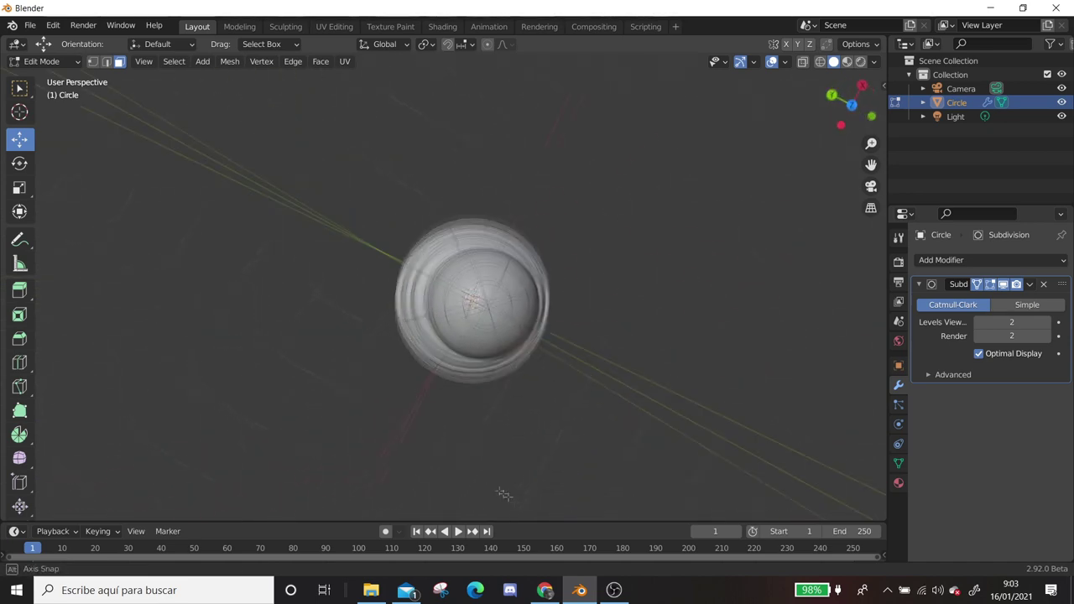
key("Tab")
scroll(656, 337, "down", 2)
mouse_move(657, 337)
middle_mouse_down()
mouse_move(598, 320)
mouse_move(417, 391)
middle_mouse_up()
scroll(417, 391, "down", 2)
key("KP_7")
left_click(545, 590)
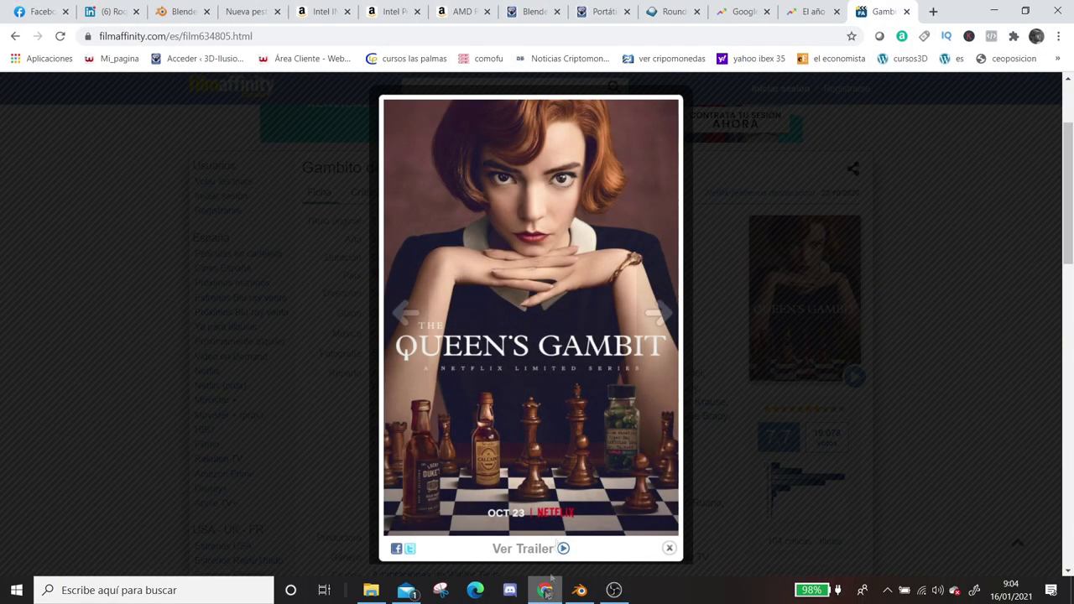
mouse_move(578, 590)
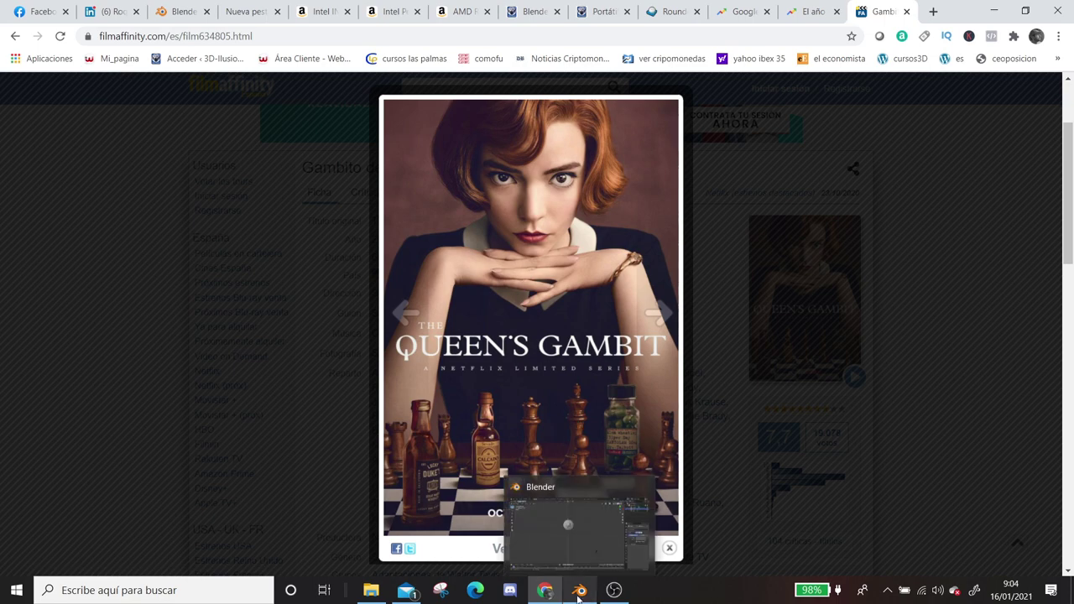
left_click(577, 590)
Duplicate the pawn as Circle.001 and place it beside the original
key("KP_3")
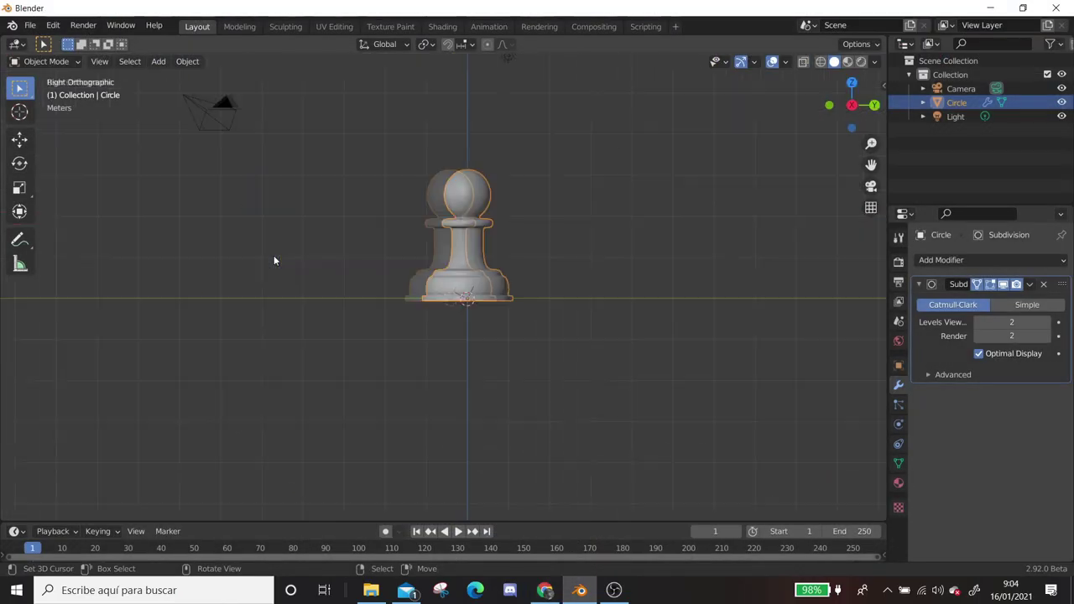
key("shift+d")
left_click(413, 245)
key("Tab")
left_click_drag(416, 127, 515, 236)
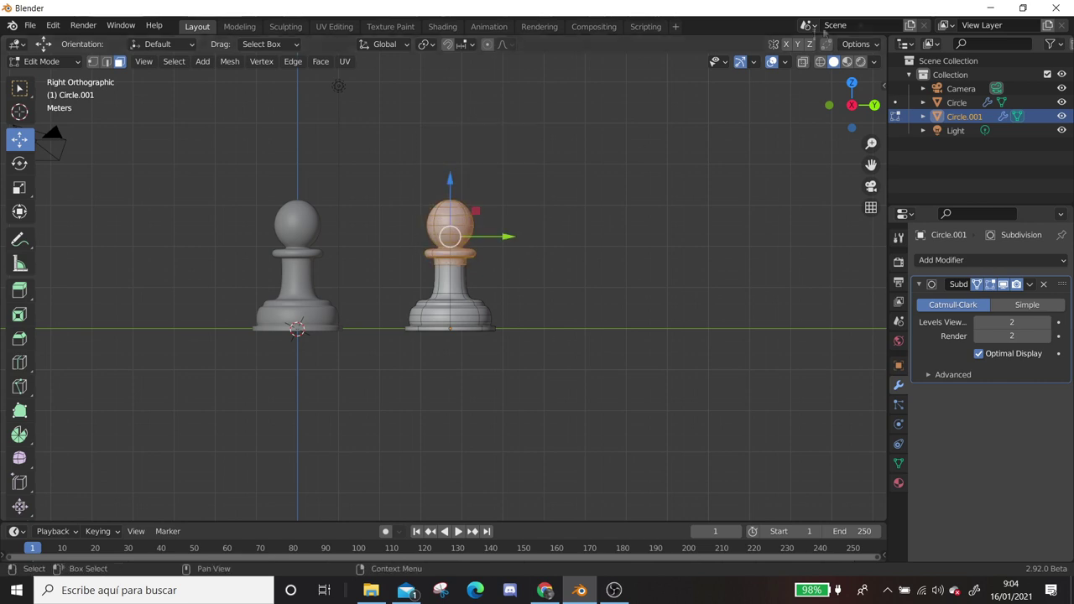
Box-select the copy's head in X-ray, raise it along Z, and delete its vertices
key("alt+z")
left_click_drag(394, 149, 578, 304)
key("g")
key("z")
left_click(519, 243)
key("alt+z")
mouse_move(519, 242)
middle_mouse_down()
mouse_move(568, 240)
mouse_move(400, 300)
middle_mouse_up()
key("x")
left_click(528, 214)
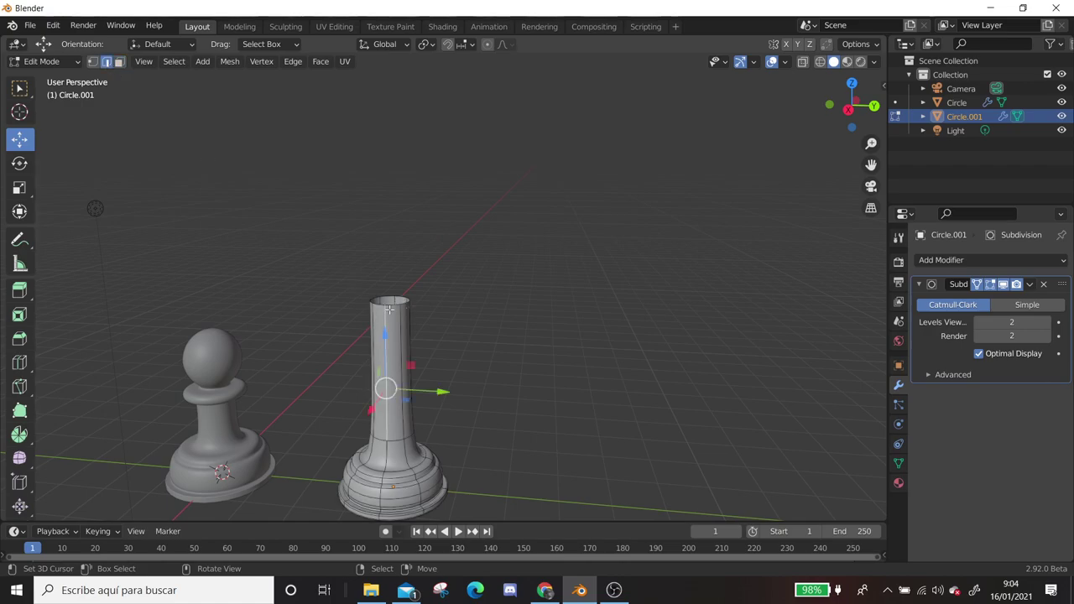
Lower the neck's top ring and widen it
left_click(543, 592)
left_click(543, 591)
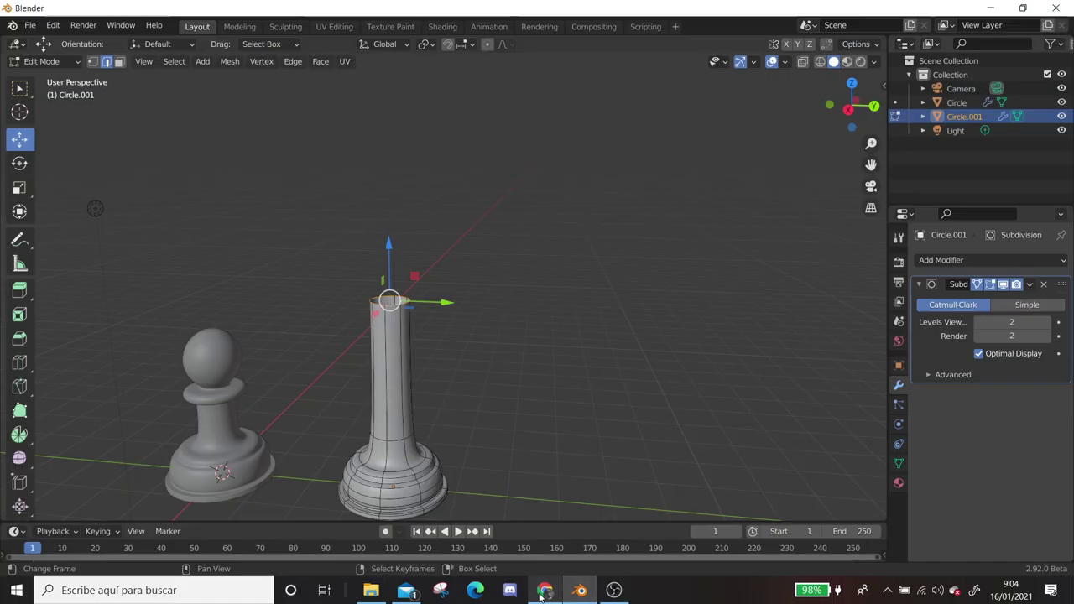
left_click_drag(388, 269, 482, 355)
key("shift+s")
left_click(480, 436)
key("s")
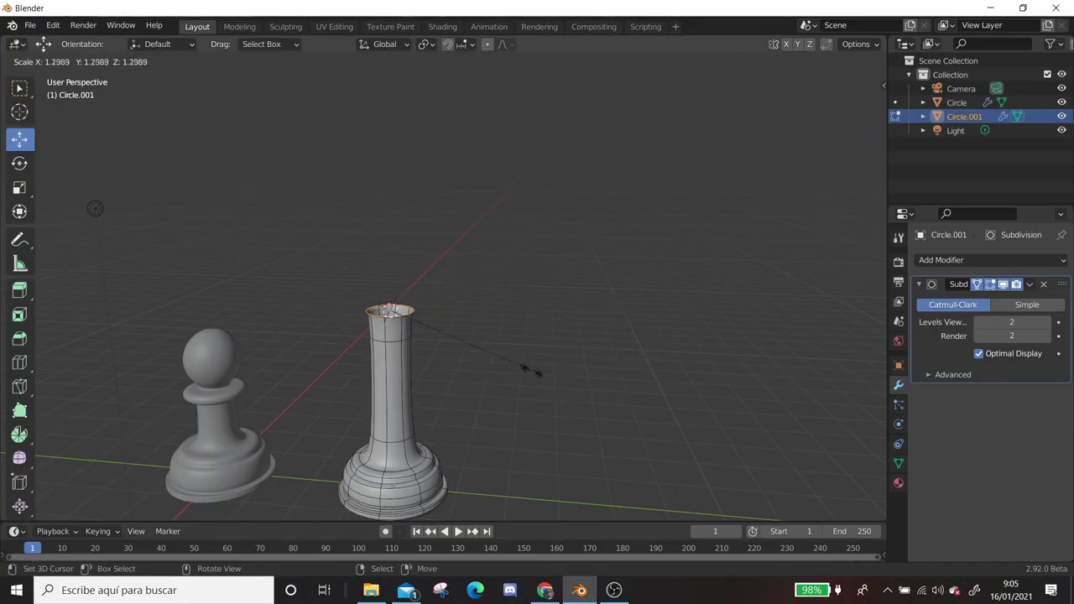
left_click(573, 409)
Extrude the top ring and shrink it to 0.797, then extrude again and enlarge it
key("e")
left_click(477, 366)
key("shift+s")
left_click(474, 355)
key("s")
left_click(498, 378)
key("e")
left_click(482, 378)
key("s")
left_click(480, 358)
Extrude the top ring upward to lengthen the neck and rescale it
key("e")
left_click(474, 344)
key("shift+s")
key("s")
left_click(485, 361)
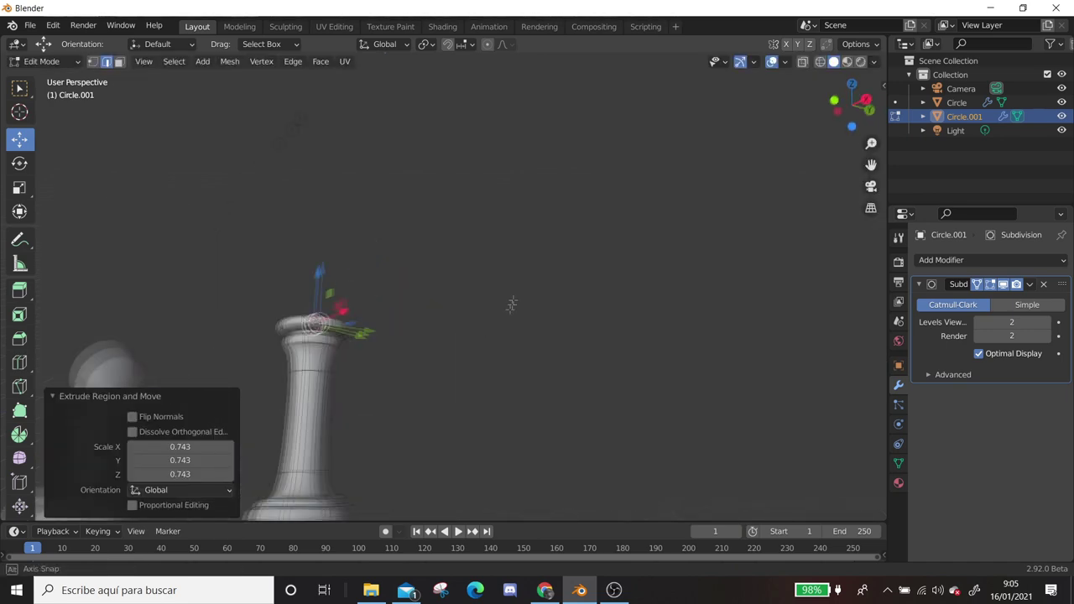
Extrude one more short ring upward and scale it to 1.067 for the flared collar
left_click(546, 590)
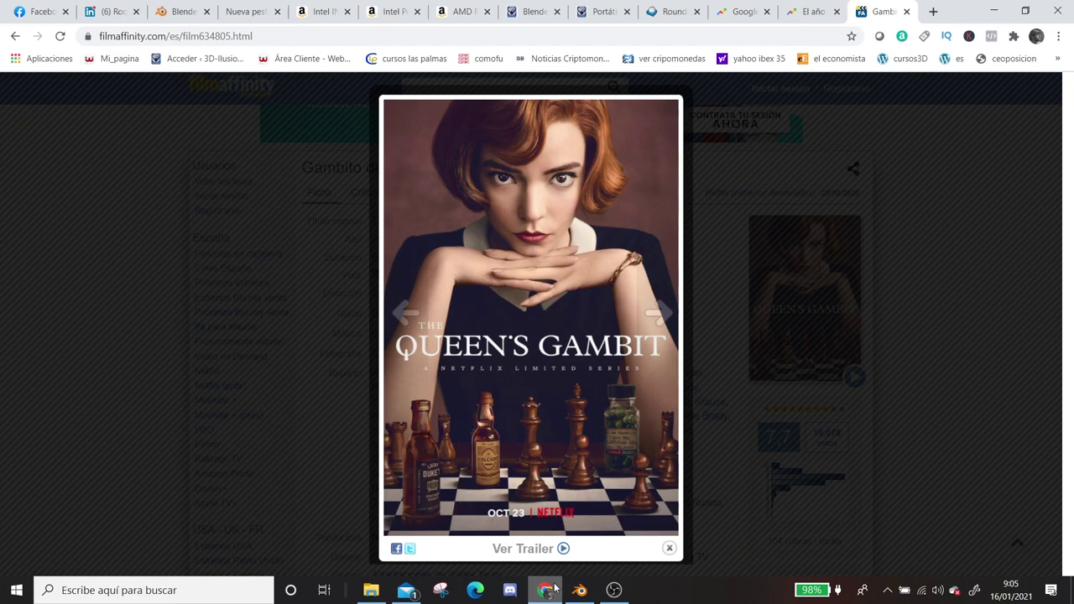
left_click(554, 590)
key("e")
left_click(509, 337)
key("shift+s")
key("s")
left_click(535, 366)
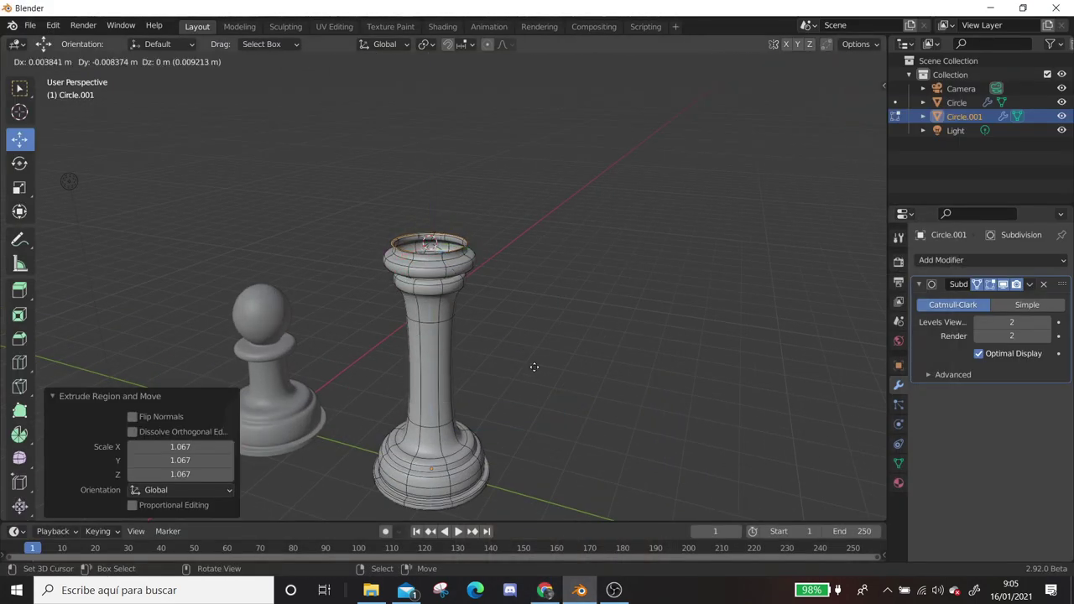
left_click(536, 361)
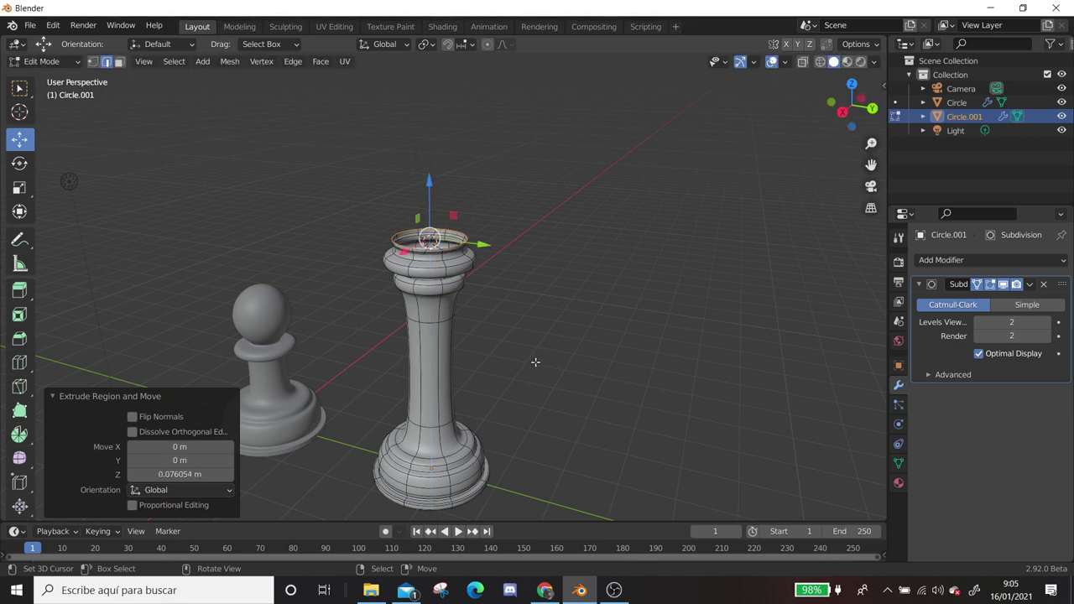
Extrude the top ring again and widen it to 1.345 scale
key("e")
right_click(514, 329)
key("s")
left_click(576, 297)
middle_click_drag(575, 297, 506, 510)
left_click(544, 591)
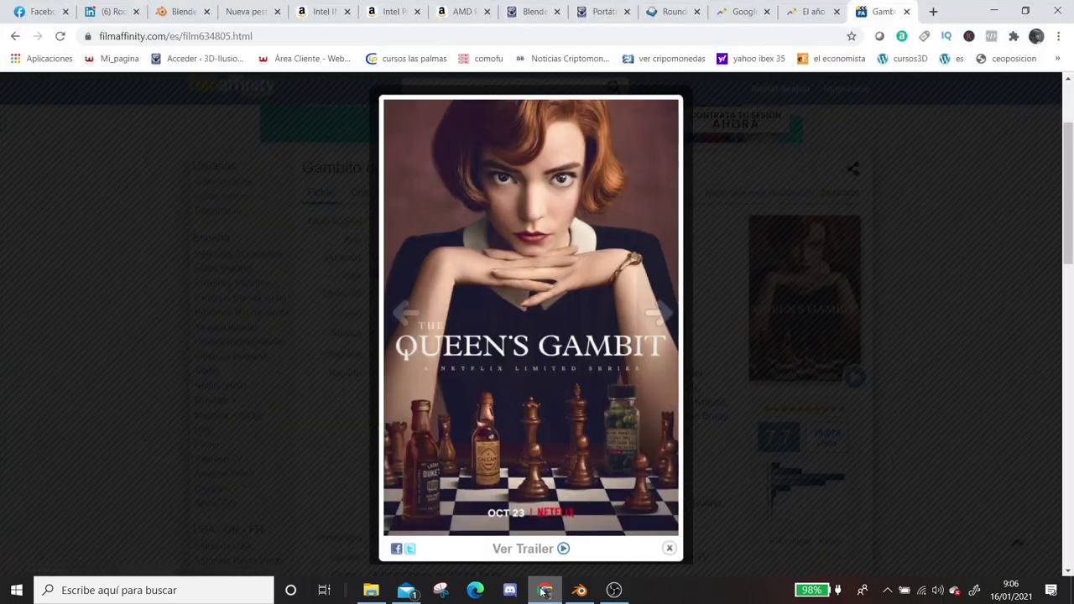
left_click(579, 590)
middle_click_drag(431, 271, 448, 311)
Inset the top face and scale it inward to 0.439 to form the collar rim
key("i")
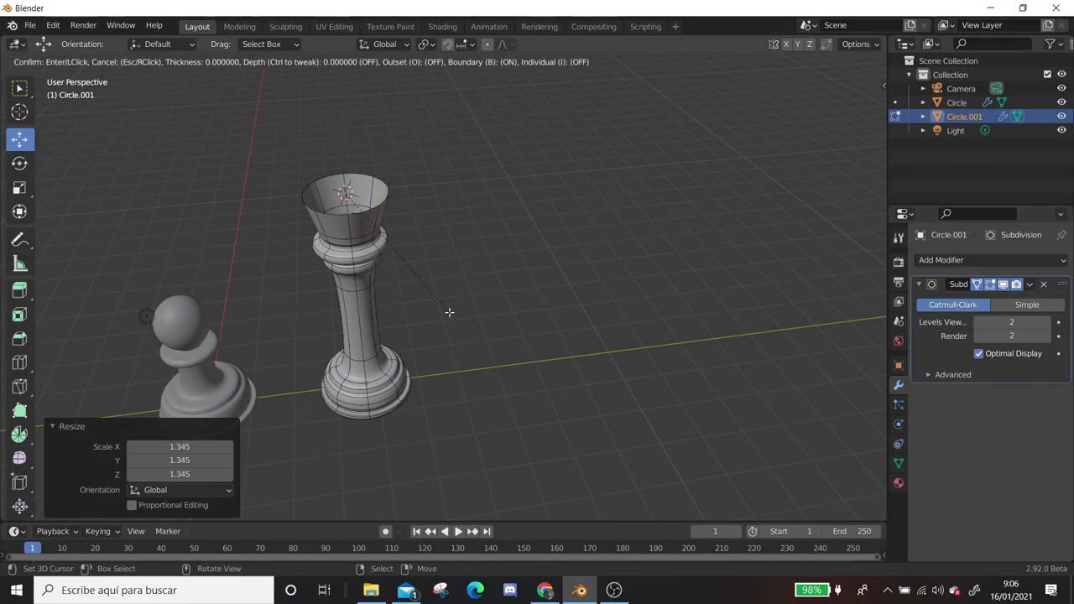
left_click(448, 312)
key("s")
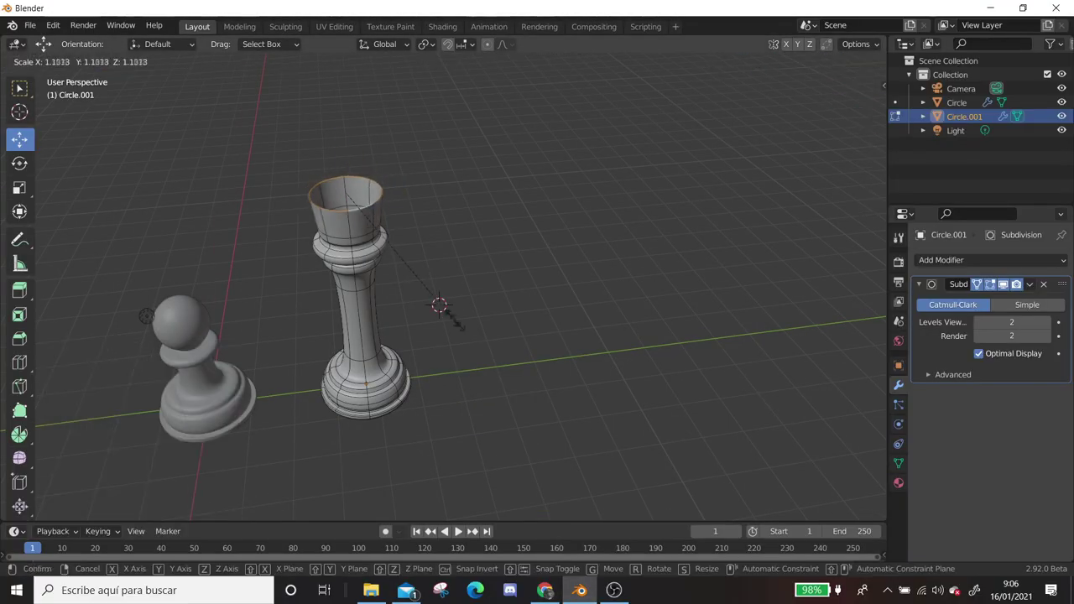
left_click(440, 304)
key("s")
left_click(417, 236)
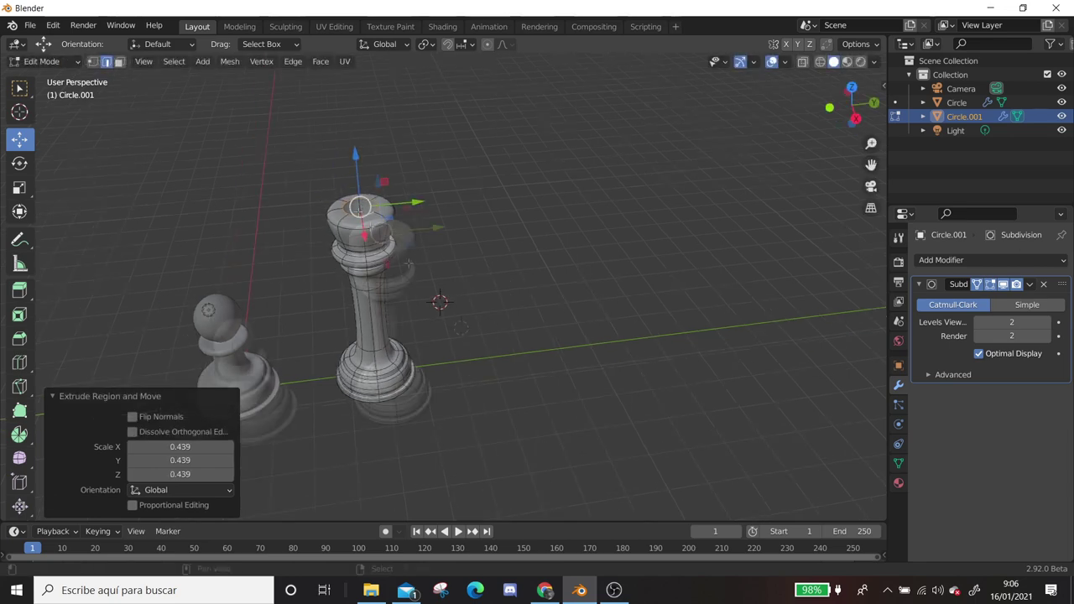
Orbit to a top-down view to inspect the narrowed top opening against the reference
scroll(436, 277, "up", 8)
middle_click_drag(470, 251, 493, 269)
middle_click_drag(494, 234, 492, 331)
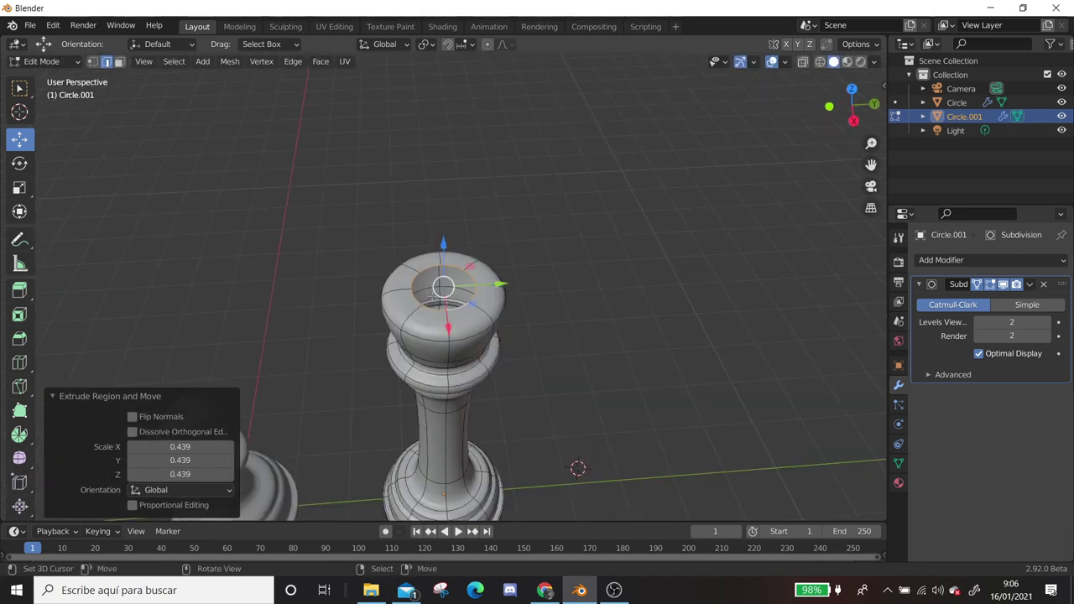
mouse_move(490, 239)
middle_mouse_down()
mouse_move(532, 402)
mouse_move(440, 369)
middle_mouse_up()
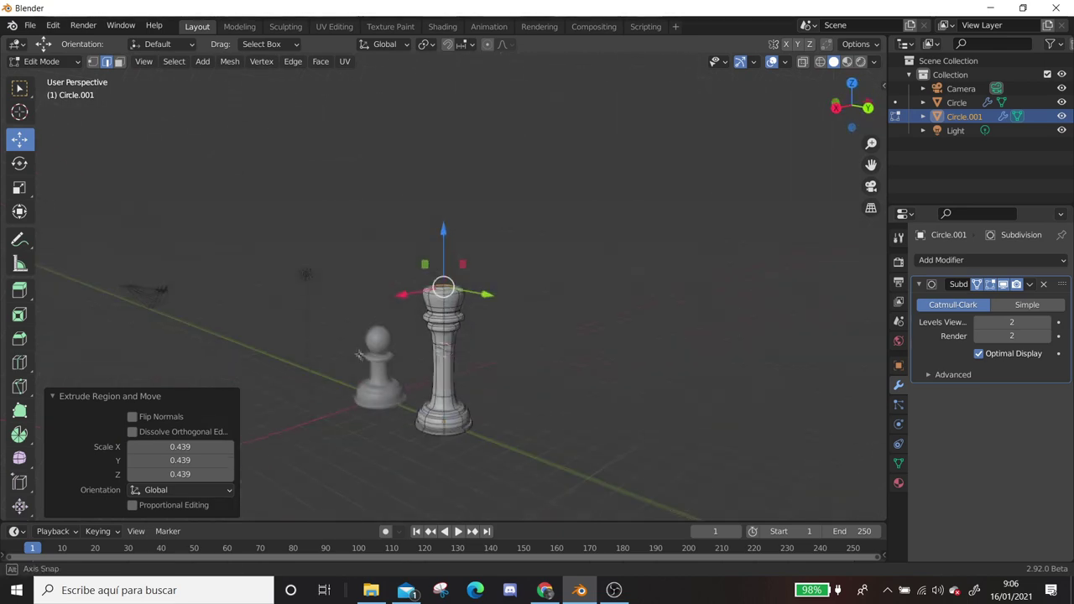
scroll(440, 370, "up", 4)
scroll(575, 436, "up", 4)
left_click(544, 590)
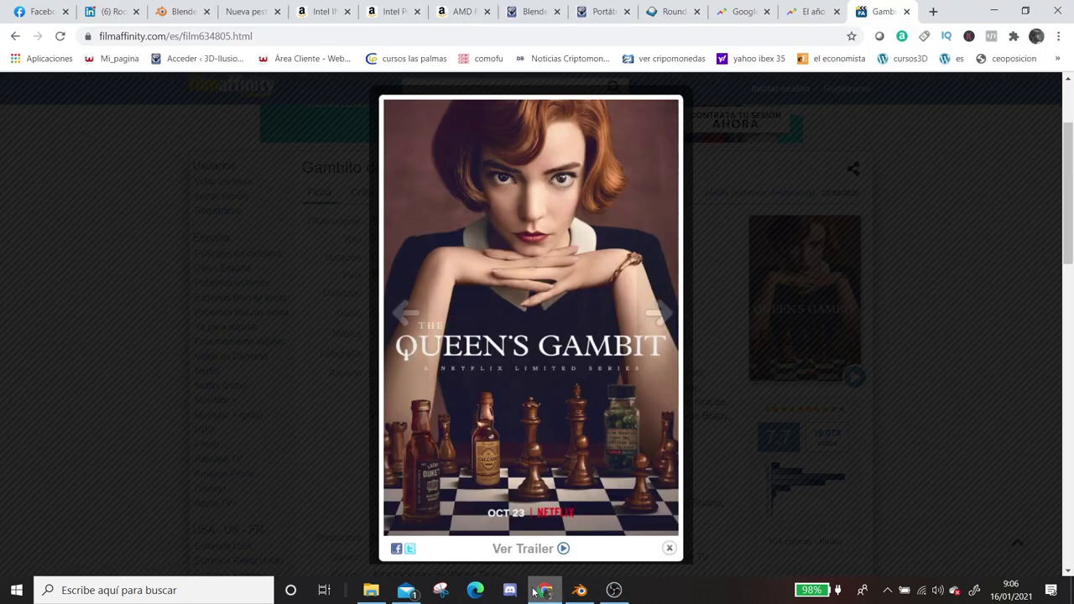
left_click(579, 589)
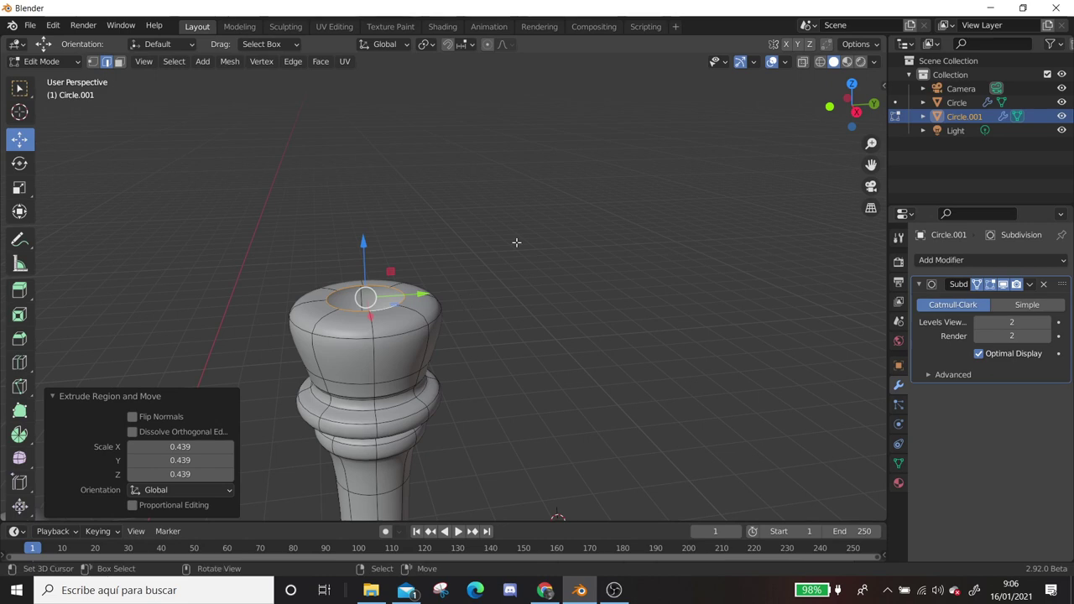
middle_click_drag(515, 240, 426, 100, "alt")
Add a plane above the body, aligned to the view
key("shift+a")
left_click(350, 108)
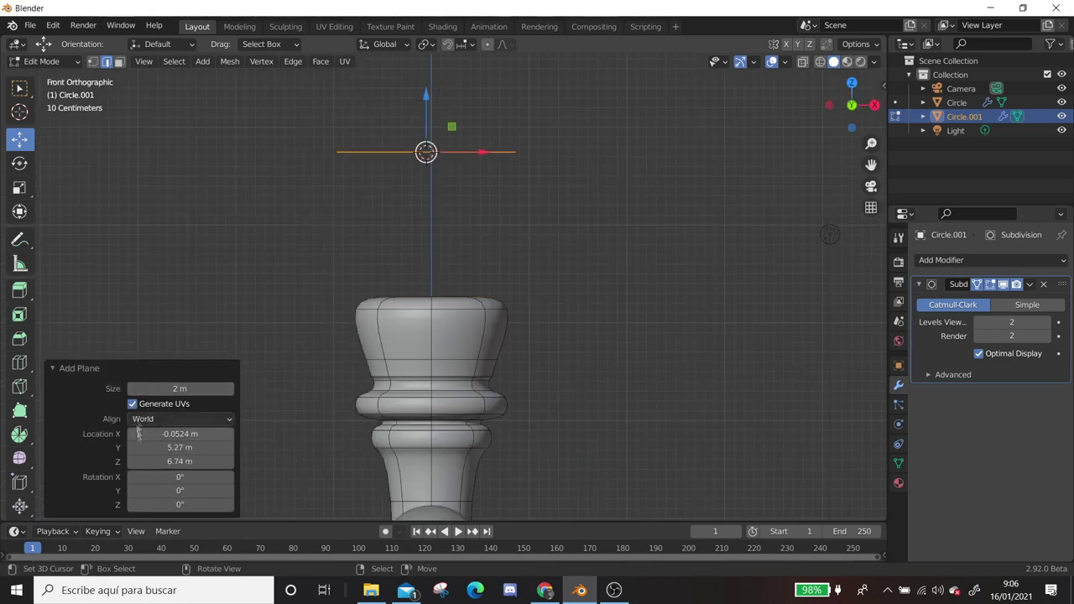
left_click(181, 418)
left_click(180, 444)
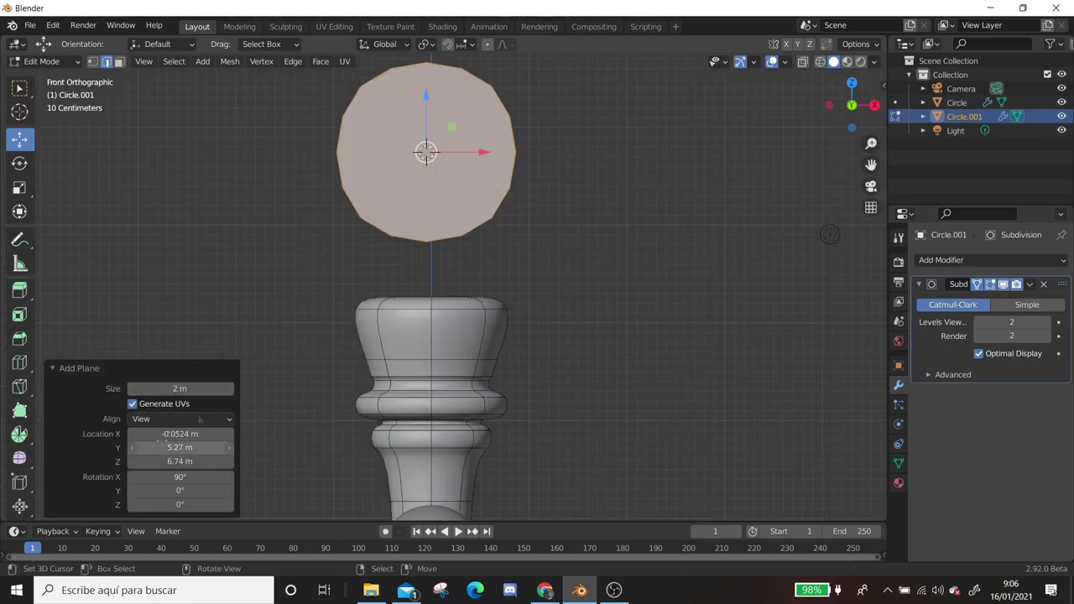
Loop-cut and bevel the plane into vertical and horizontal bands
left_click(421, 236)
key("ctrl+b")
left_click(573, 233)
key("ctrl+r")
left_click(408, 149)
key("ctrl+b")
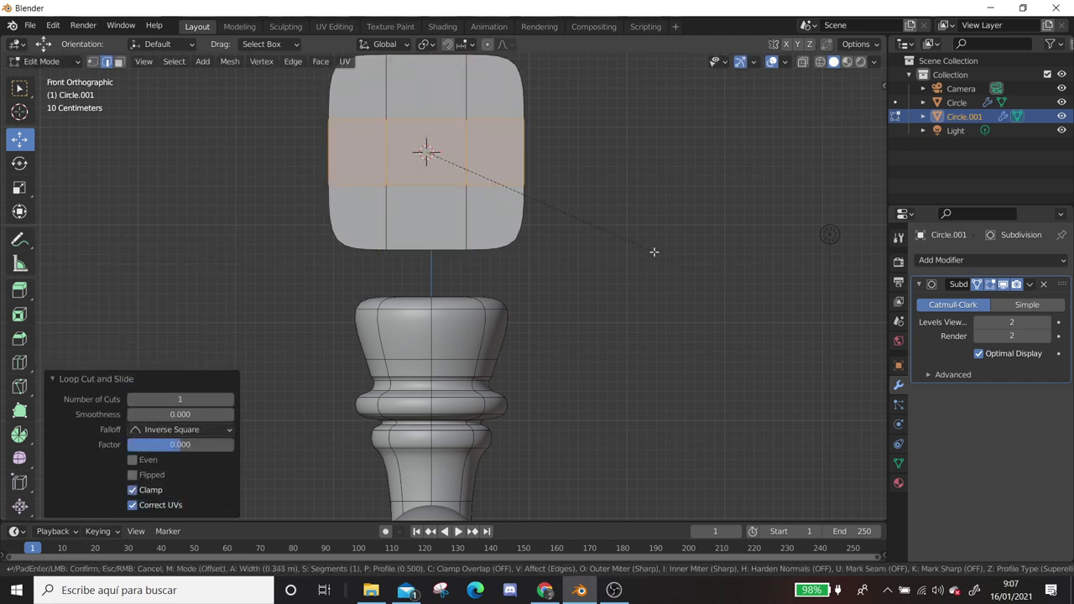
left_click(666, 262)
Delete the four corner faces, leaving a flat cross shape
left_click(347, 86)
left_click(495, 84, "shift")
left_click(495, 220, "shift")
left_click(357, 219, "shift")
key("x")
left_click(580, 280)
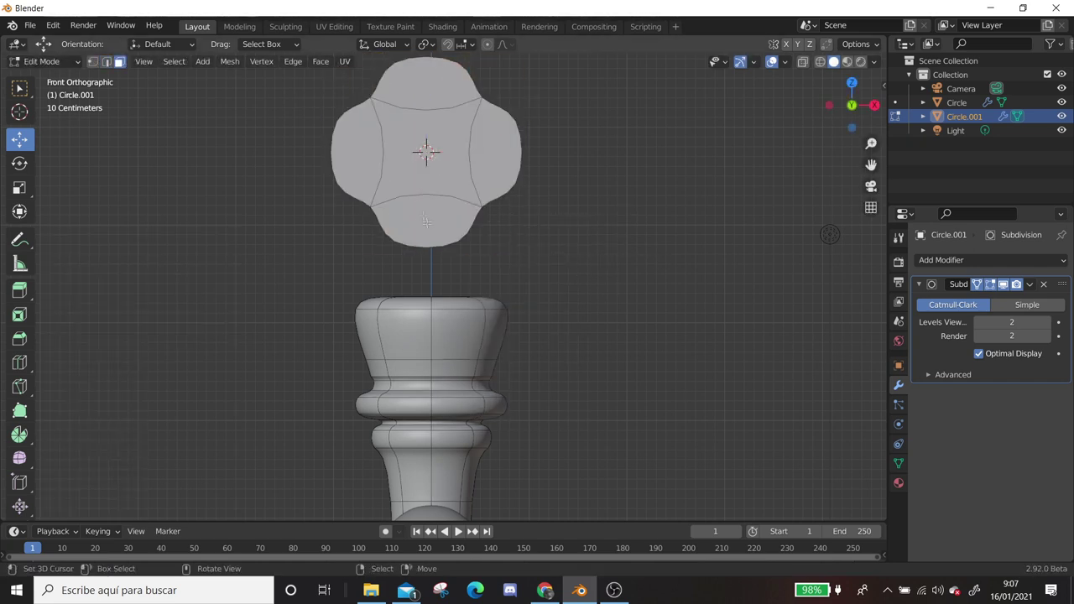
Cut a vertical loop through the cross and bevel it, redoing the bevel wider
key("ctrl+r")
left_click(426, 221)
key("ctrl+b")
left_click(643, 258)
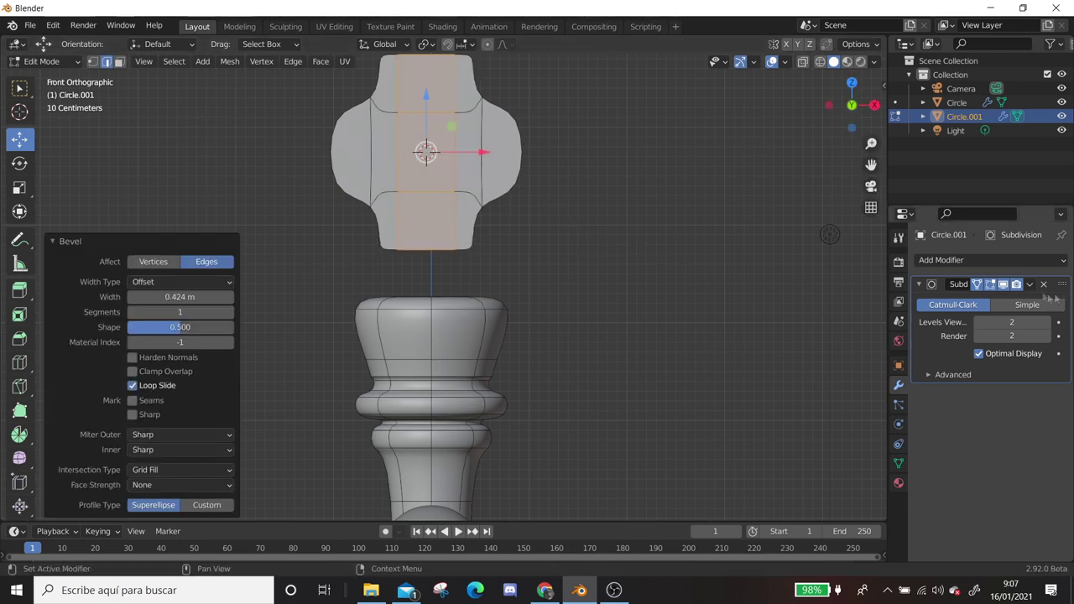
key("ctrl+z")
key("ctrl+b")
left_click(741, 290)
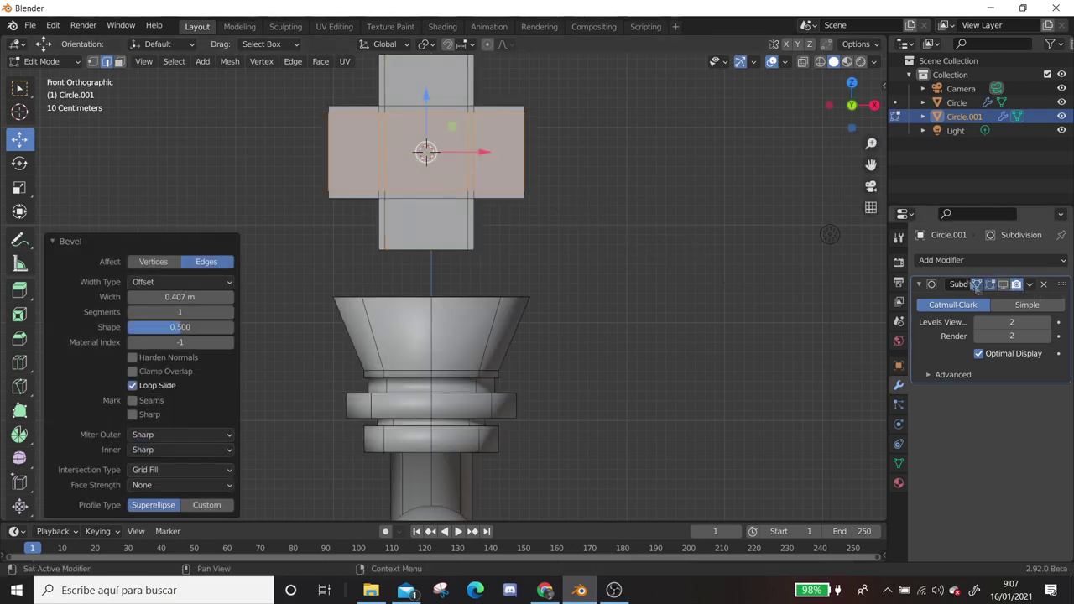
mouse_move(546, 240)
middle_mouse_down()
mouse_move(595, 254)
mouse_move(558, 244)
middle_mouse_up()
Add a horizontal loop cut across the cross, slide it into place, and preview smoothing
key("a")
key("ctrl+r")
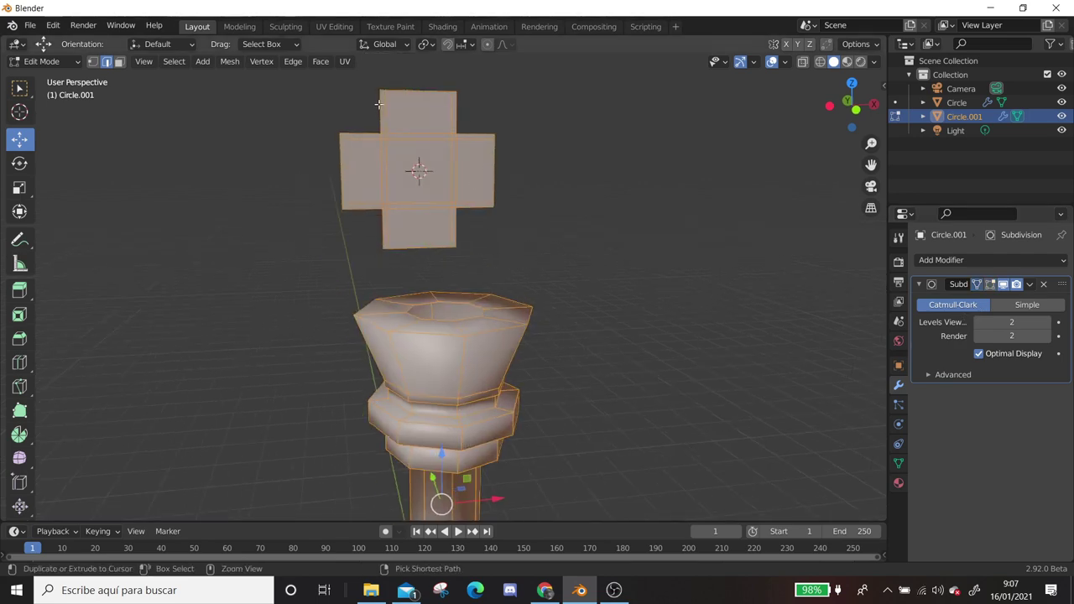
left_click(494, 207)
left_click(495, 208)
key("g")
key("g")
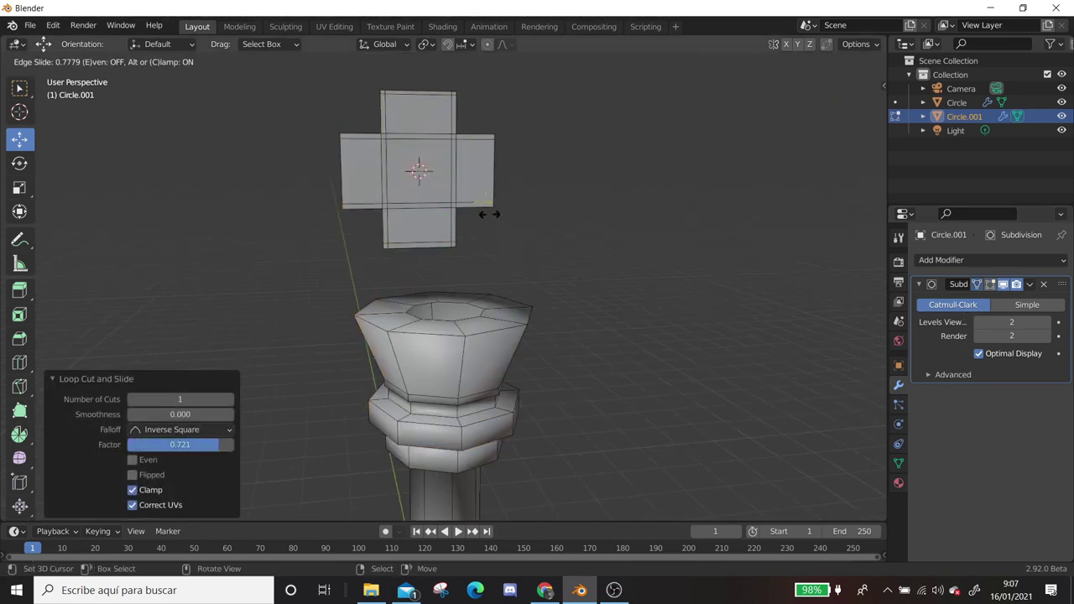
left_click(339, 217)
key("Tab")
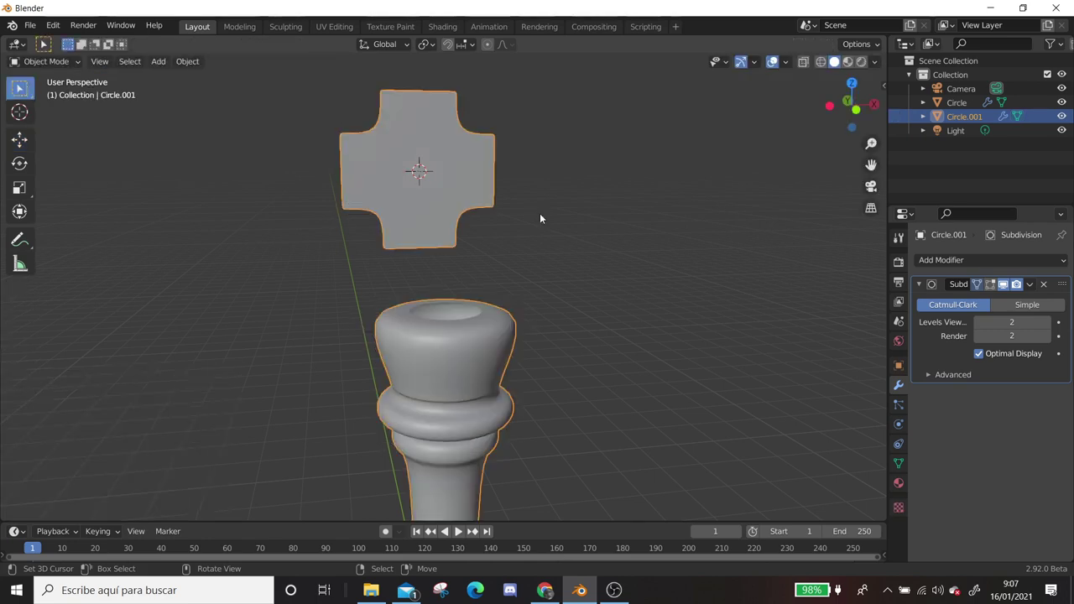
key("Tab")
Squash the cross's upper and lower edge loops vertically and preview the smoothed shape
middle_click_drag(492, 235, 459, 258)
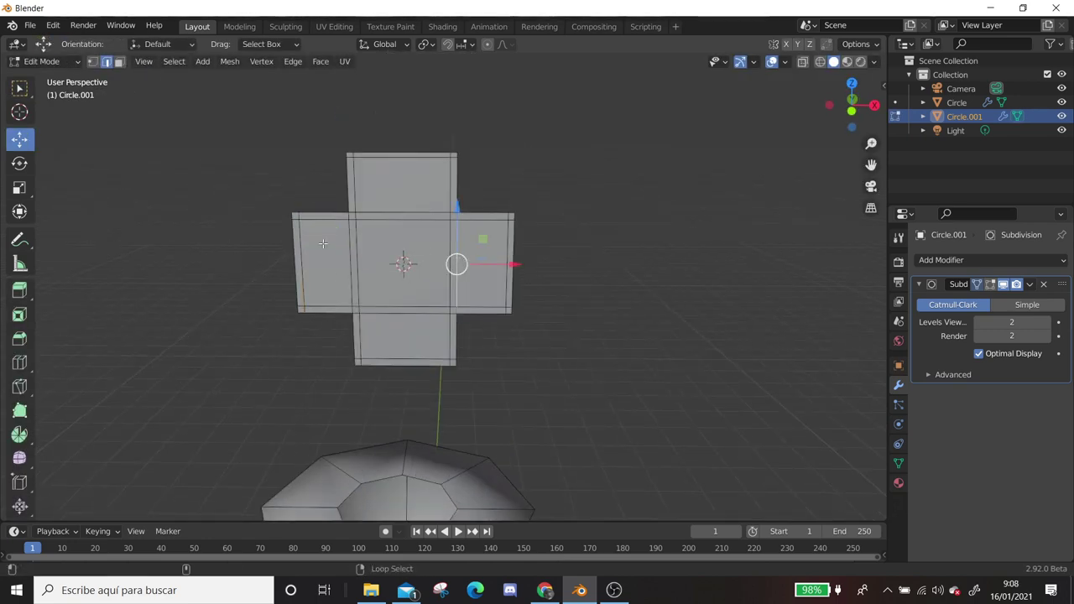
left_click(460, 277)
left_click(478, 312)
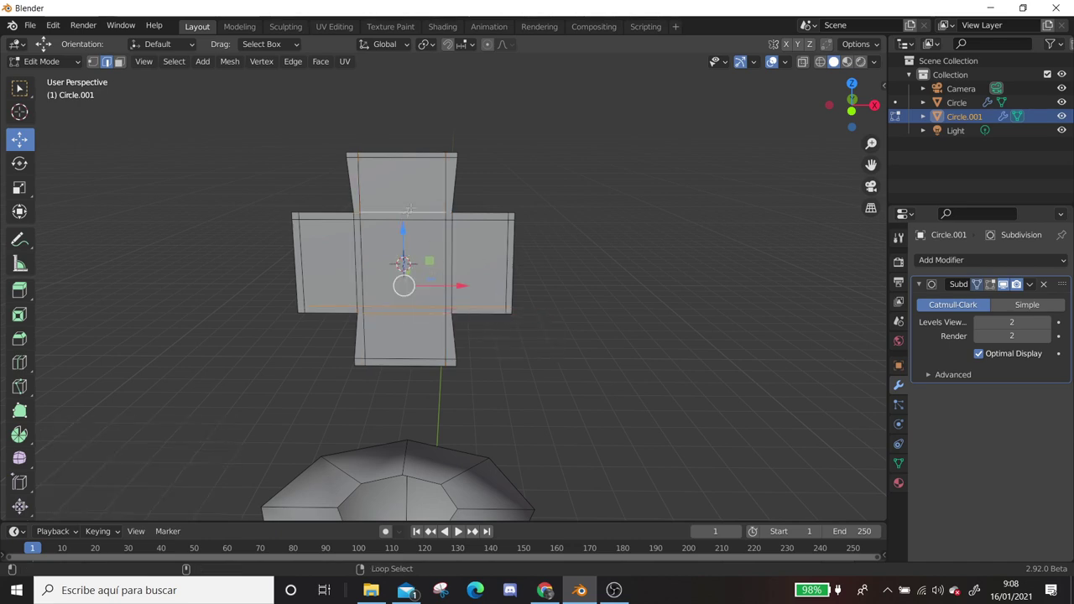
key("s")
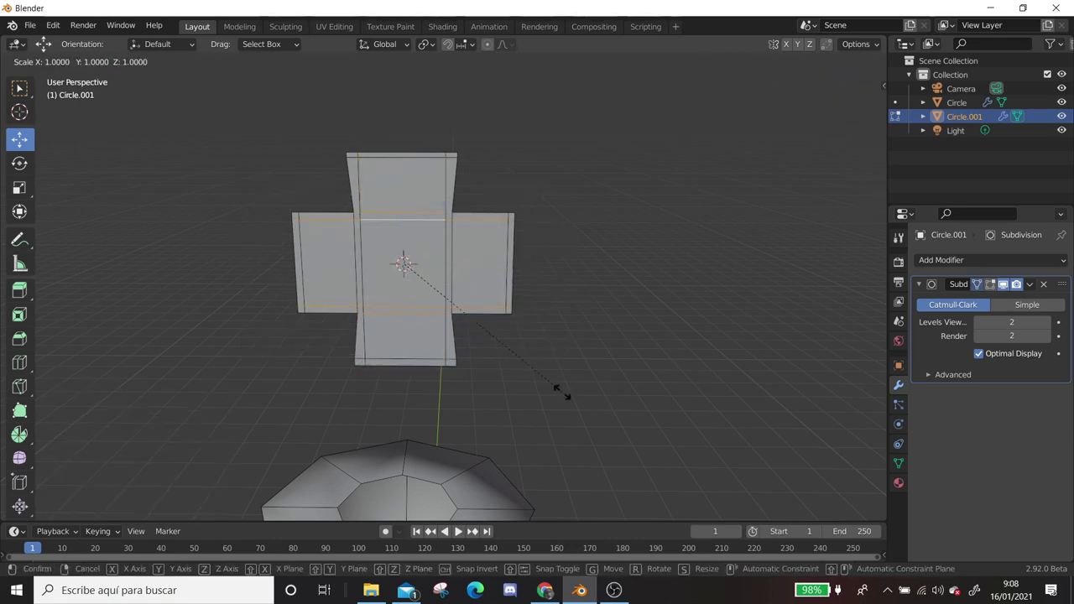
left_click(541, 377)
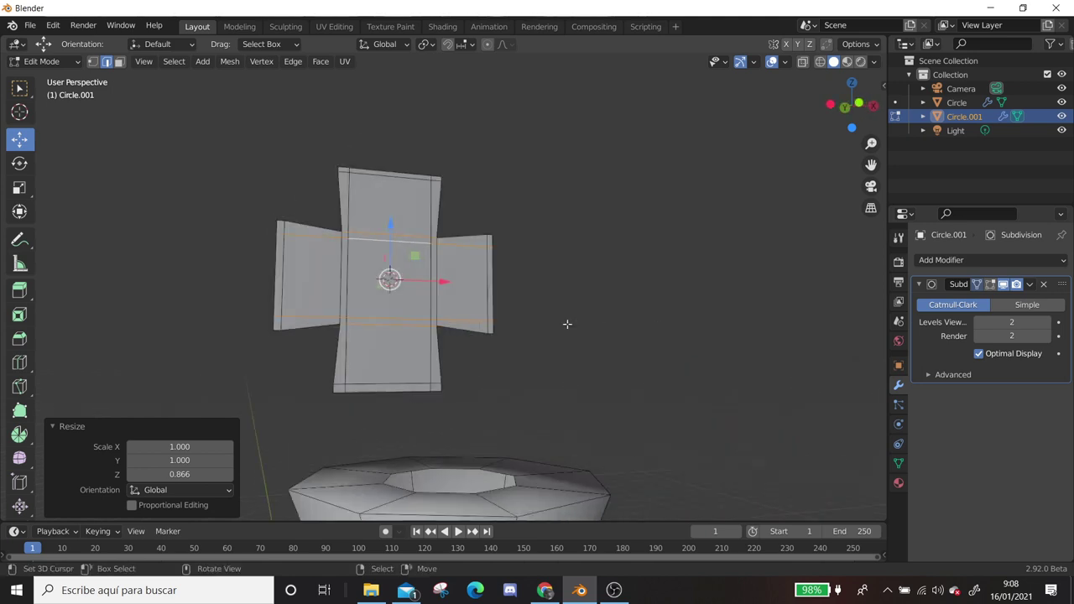
key("Tab")
mouse_move(462, 323)
middle_mouse_down()
mouse_move(437, 346)
mouse_move(449, 296)
middle_mouse_up()
scroll(438, 353, "up", 3)
key("Tab")
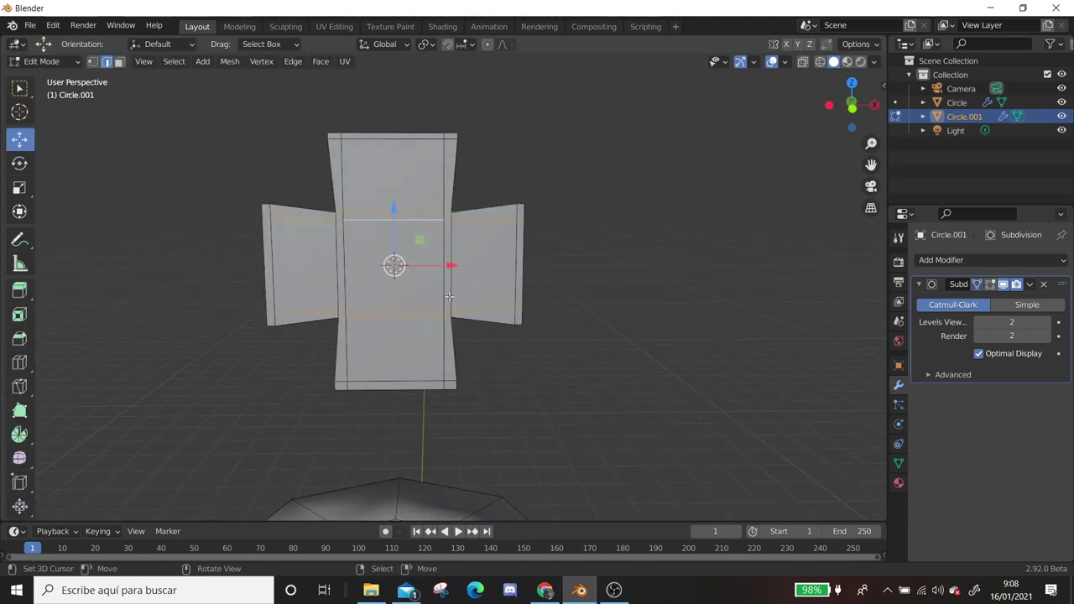
Extrude the whole cross 0.24688 m to give it thickness
left_click(546, 590)
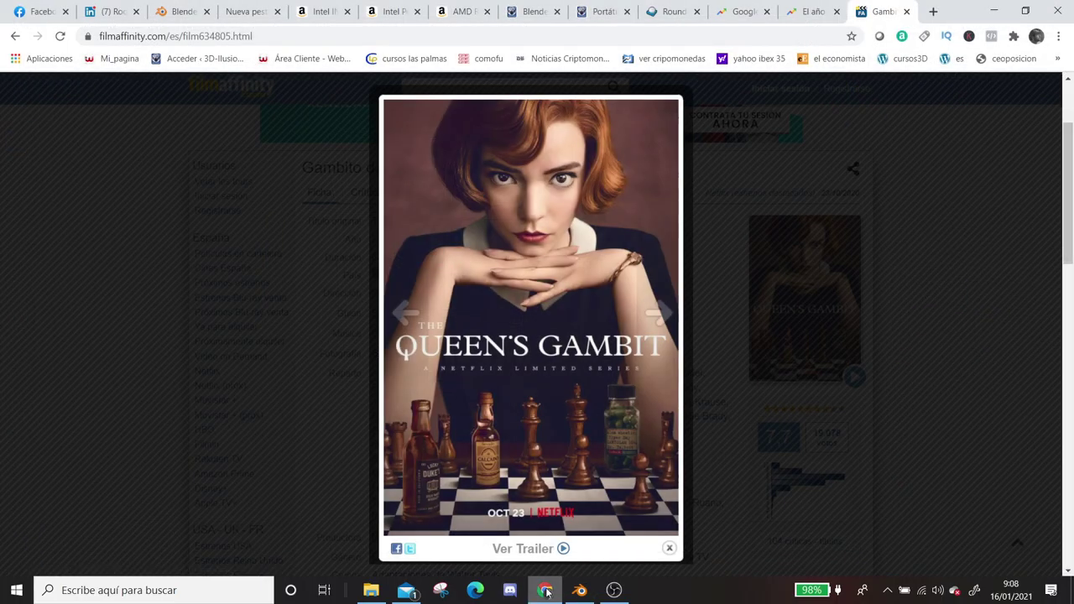
left_click(579, 590)
scroll(470, 318, "down", 3)
mouse_move(470, 319)
middle_mouse_down()
mouse_move(447, 276)
mouse_move(474, 287)
middle_mouse_up()
key("a")
key("e")
left_click(482, 290)
Shrink the cross to 0.959 and, from top view, move it toward the body's centre
key("alt+z")
left_click(503, 312)
key("l")
key("s")
left_click(475, 353)
key("KP_7")
left_click_drag(456, 266, 438, 272)
Centre the cross over the body along Y and raise it along Z onto the crown
key("y")
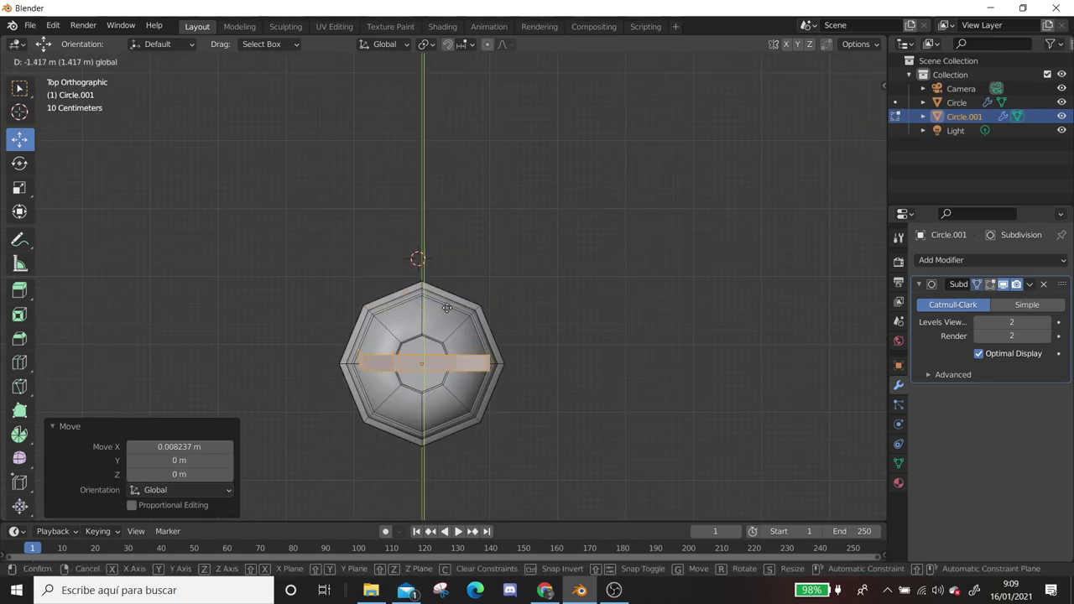
left_click(447, 308)
middle_click_drag(447, 308, 436, 252)
key("g")
left_click(436, 206)
scroll(428, 277, "up", 5)
mouse_move(428, 277)
middle_mouse_down()
mouse_move(422, 321)
mouse_move(598, 296)
mouse_move(445, 344)
middle_mouse_up()
scroll(422, 321, "down", 3)
key("g")
key("z")
left_click(446, 344)
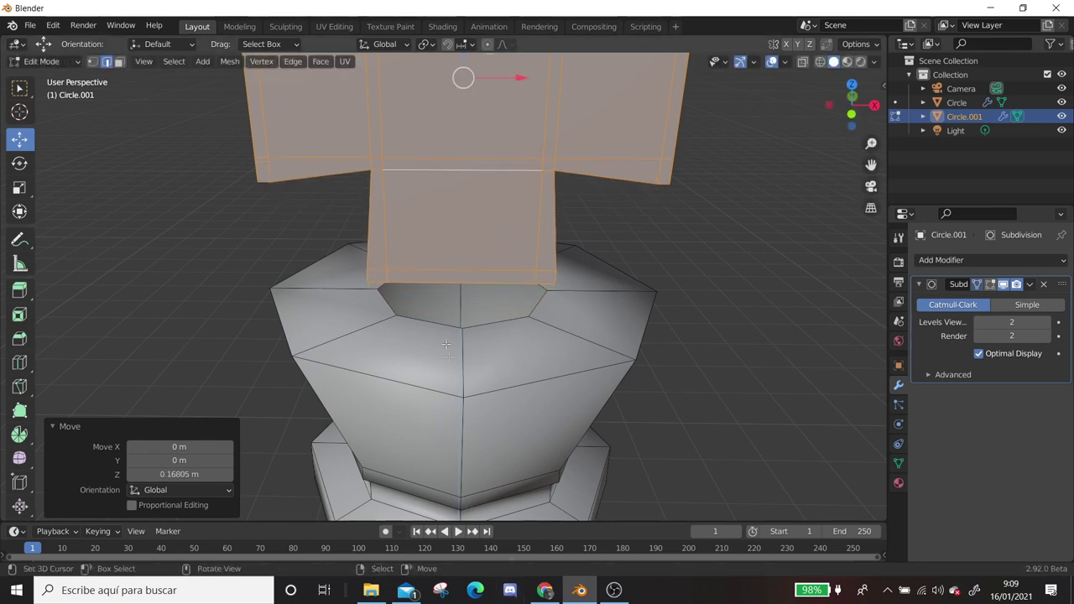
Add a loop cut around the base of the cross's stem
scroll(446, 344, "up", 2)
left_click(537, 344)
left_click(474, 266)
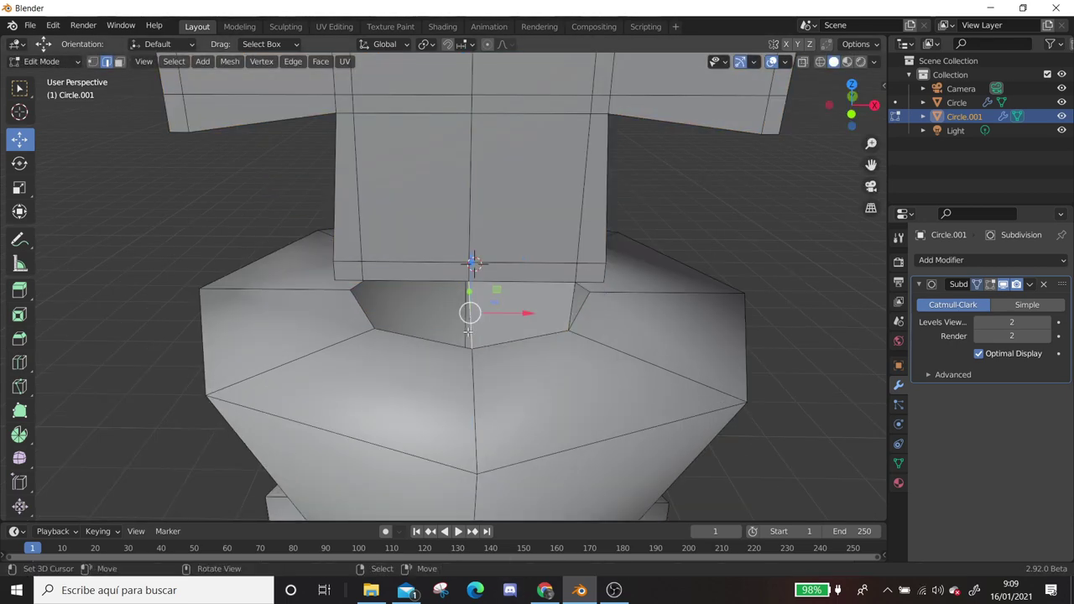
middle_click_drag(472, 315, 289, 313)
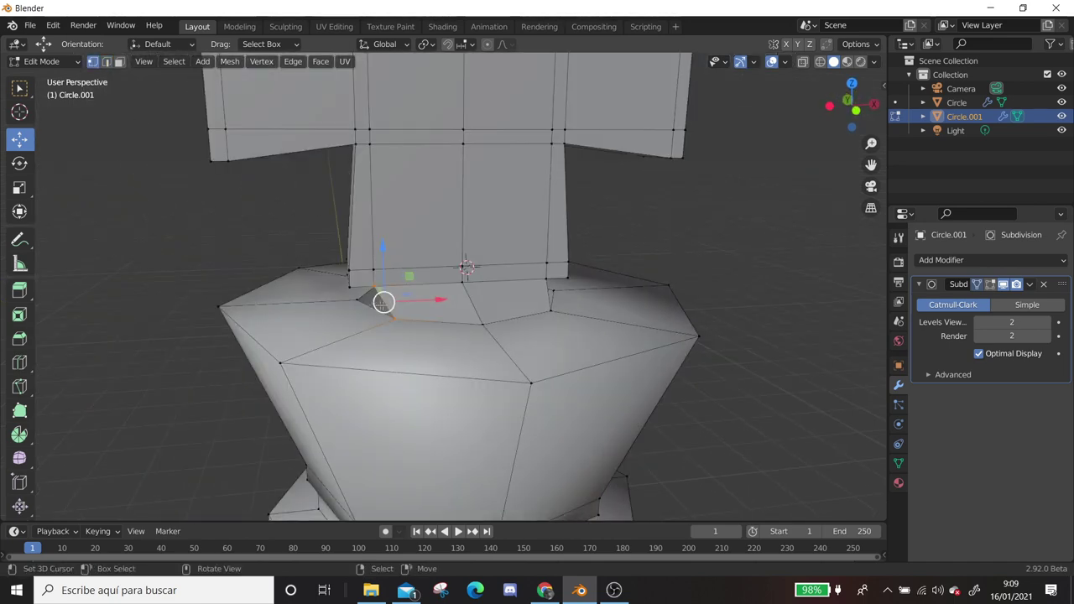
Slide and move the stem's bottom vertices along Y toward the body's inner rim
key("shift+v")
left_click(312, 302)
mouse_move(592, 290)
middle_mouse_down()
mouse_move(644, 333)
mouse_move(453, 343)
middle_mouse_up()
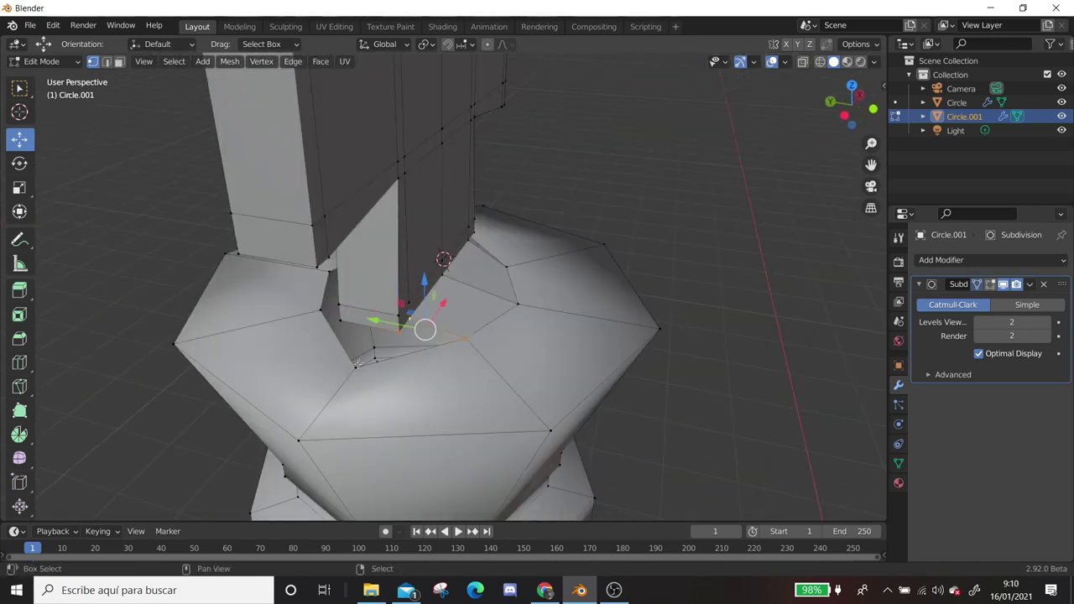
key("g")
left_click(378, 328)
key("g")
key("y")
left_click(378, 307)
mouse_move(378, 307)
middle_mouse_down()
mouse_move(353, 343)
mouse_move(463, 382)
middle_mouse_up()
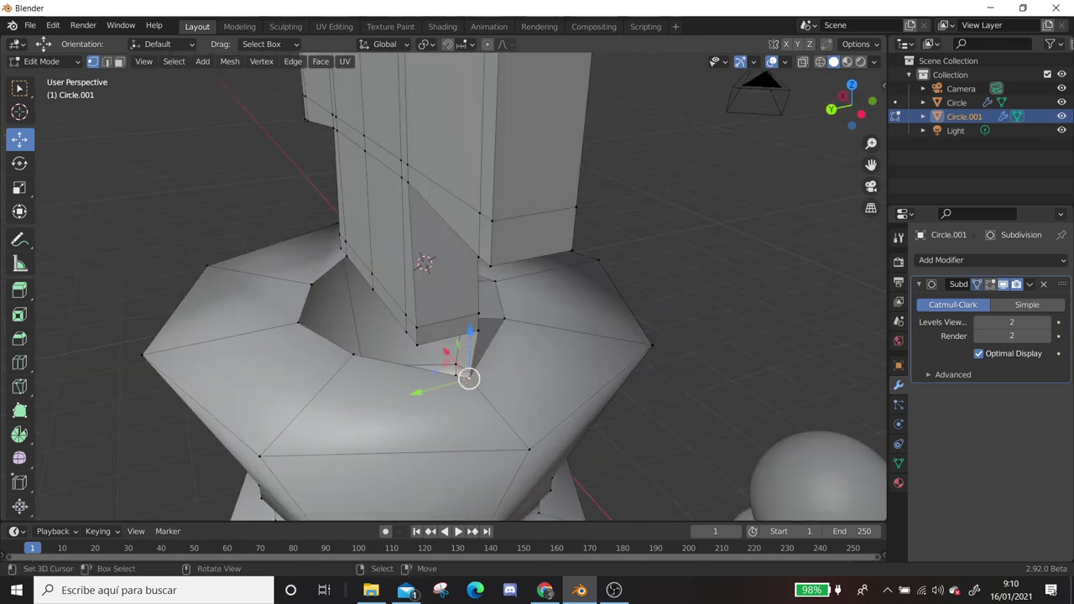
Select vertices on the body's inner rim around the stem to check for gaps
middle_click_drag(351, 357, 480, 366)
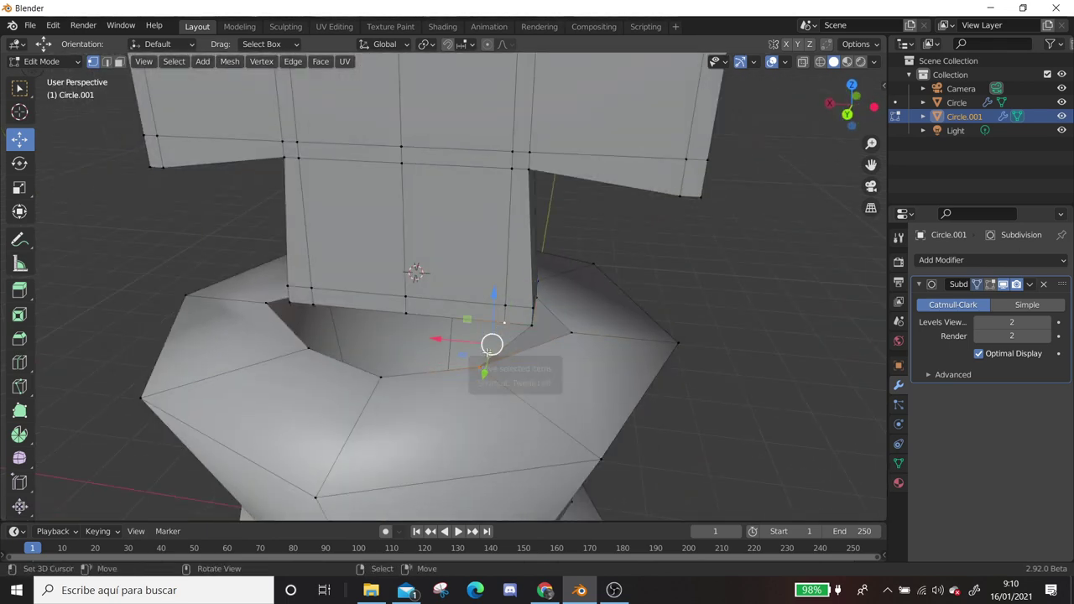
left_click(393, 376, "shift")
left_click(495, 326, "shift")
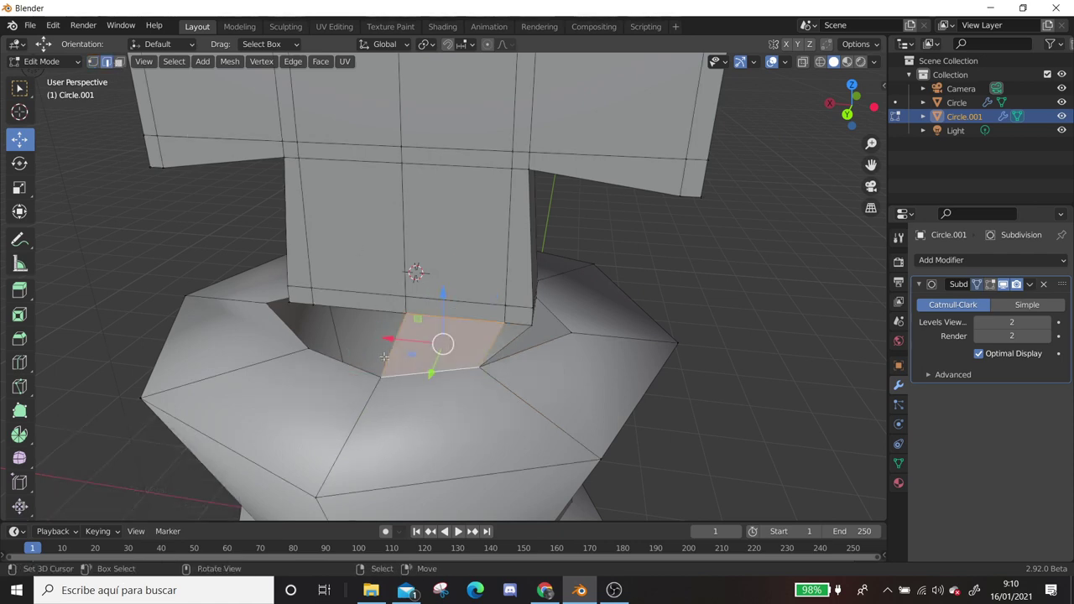
mouse_move(370, 380)
middle_mouse_down()
mouse_move(394, 336)
mouse_move(429, 310)
mouse_move(181, 321)
middle_mouse_up()
Select the linked cross, separate it into Circle.002, and return to Object Mode
key("3")
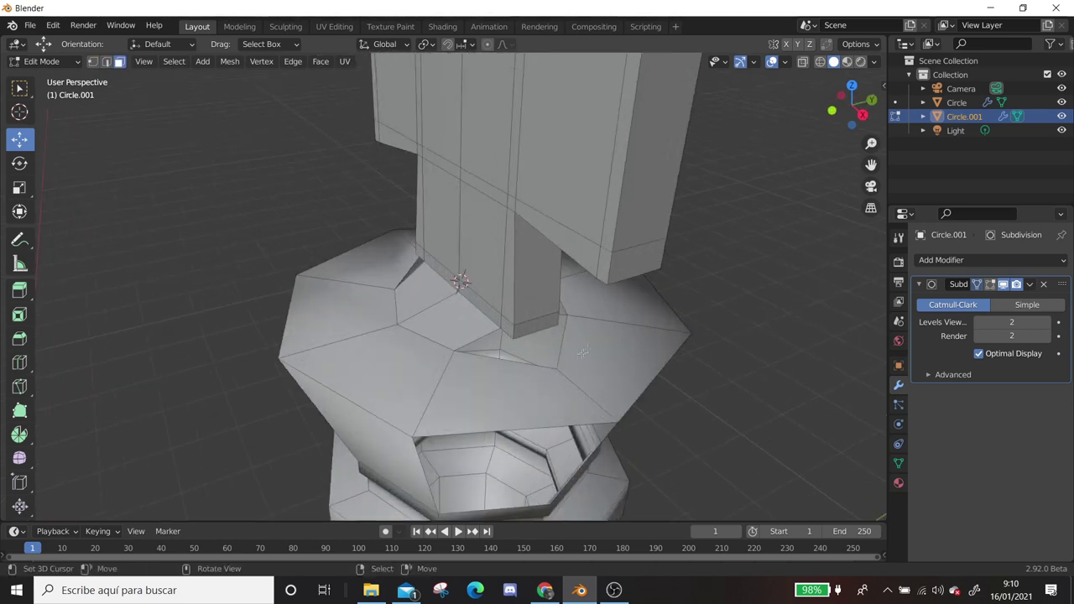
mouse_move(180, 321)
middle_mouse_down()
mouse_move(482, 318)
mouse_move(437, 300)
mouse_move(613, 314)
mouse_move(575, 380)
mouse_move(483, 337)
middle_mouse_up()
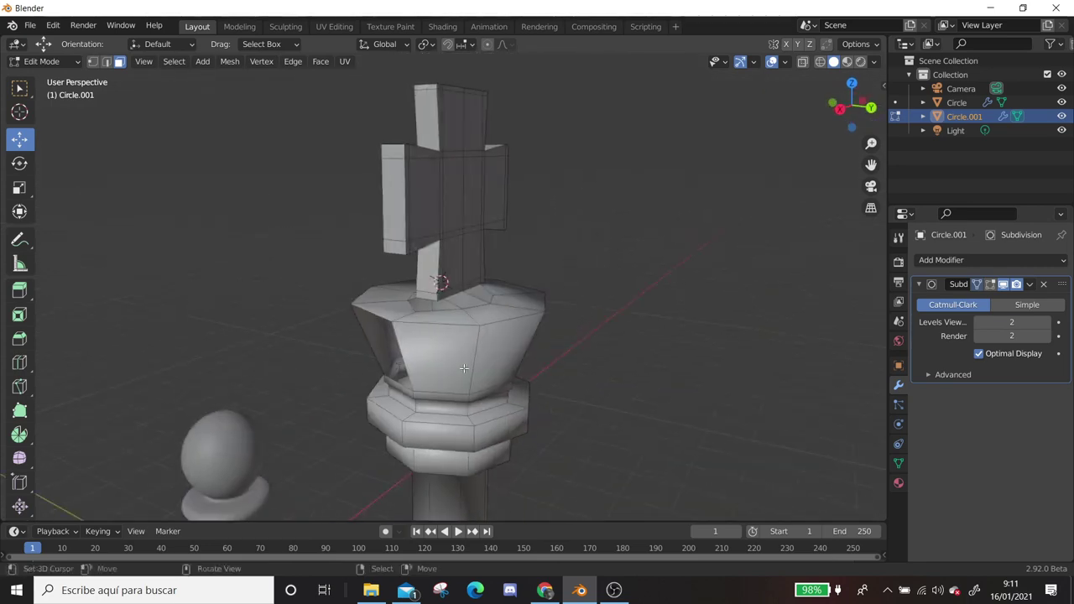
middle_click_drag(464, 315, 512, 311)
scroll(458, 210, "down", 3)
key("ctrl+l")
key("p")
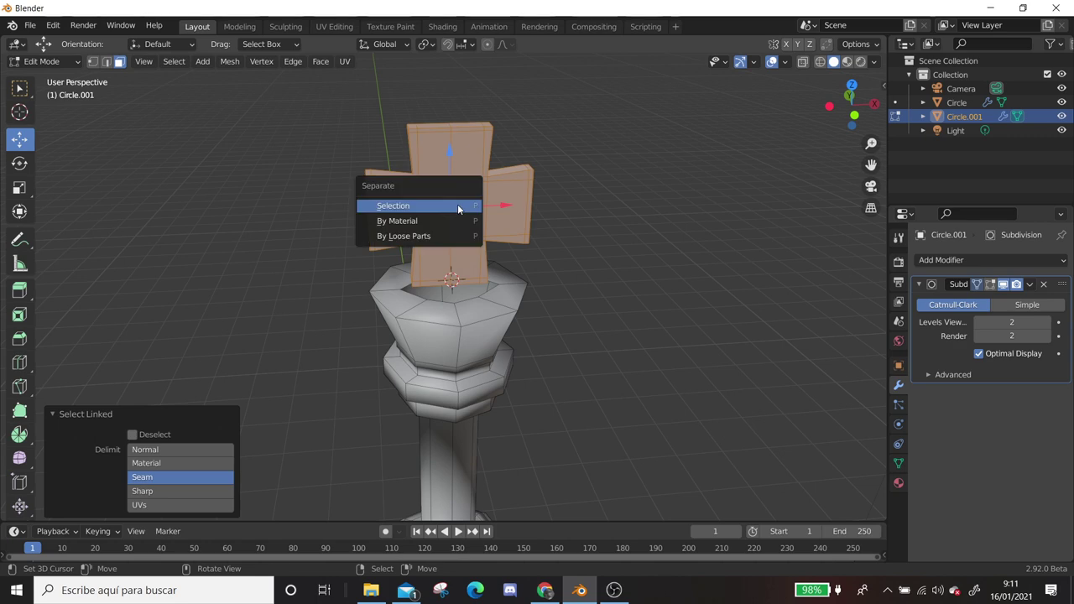
left_click(459, 209)
middle_click_drag(571, 420, 611, 460)
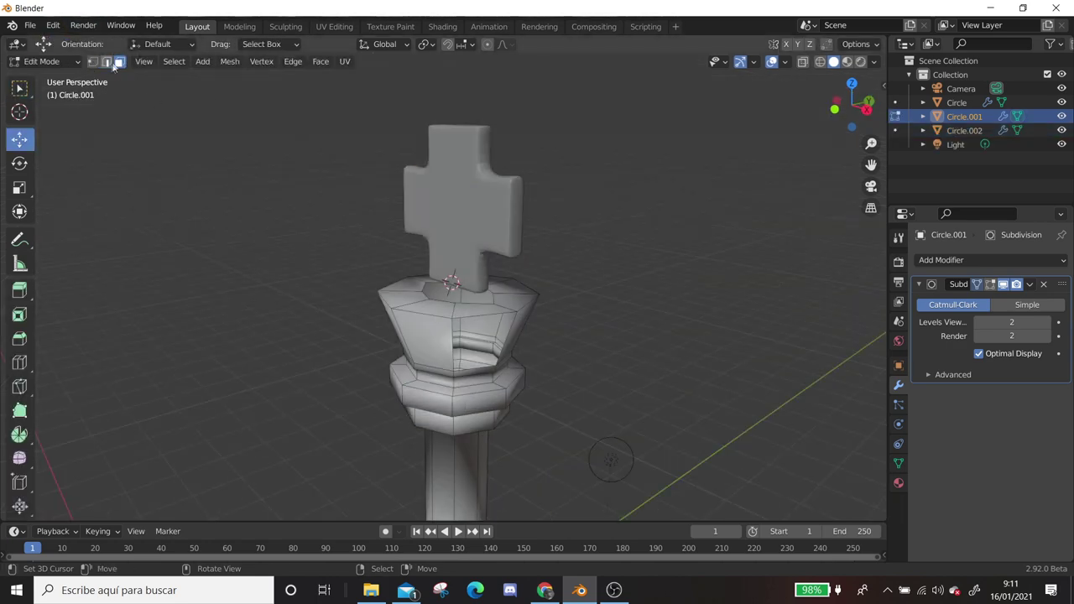
middle_click_drag(611, 460, 588, 395)
key("Tab")
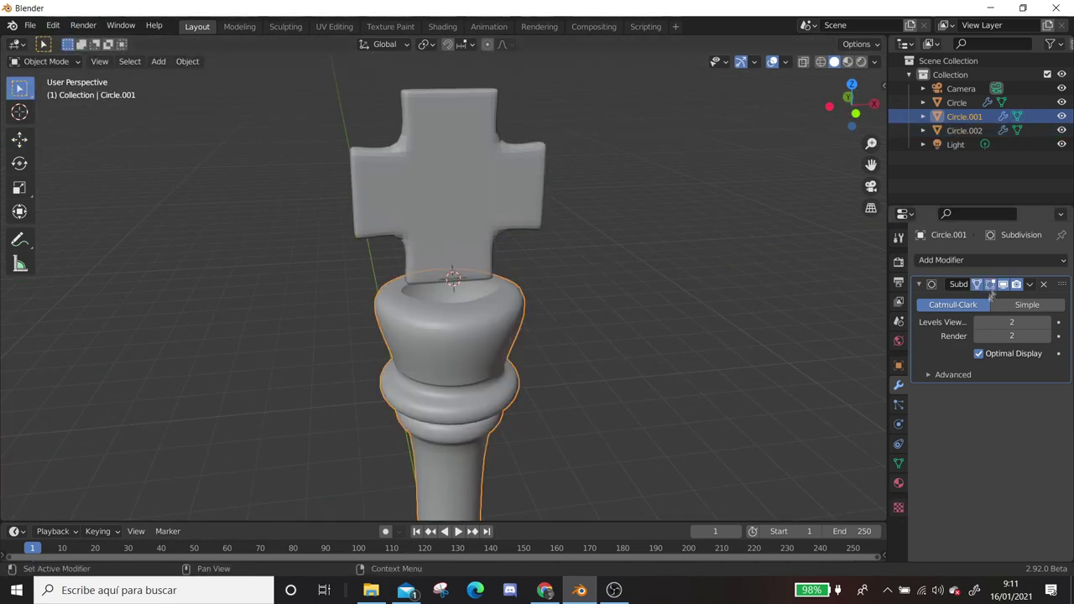
Add a Subdivision Surface modifier to the cross
key("ctrl+a")
key("Tab")
left_click(1009, 262)
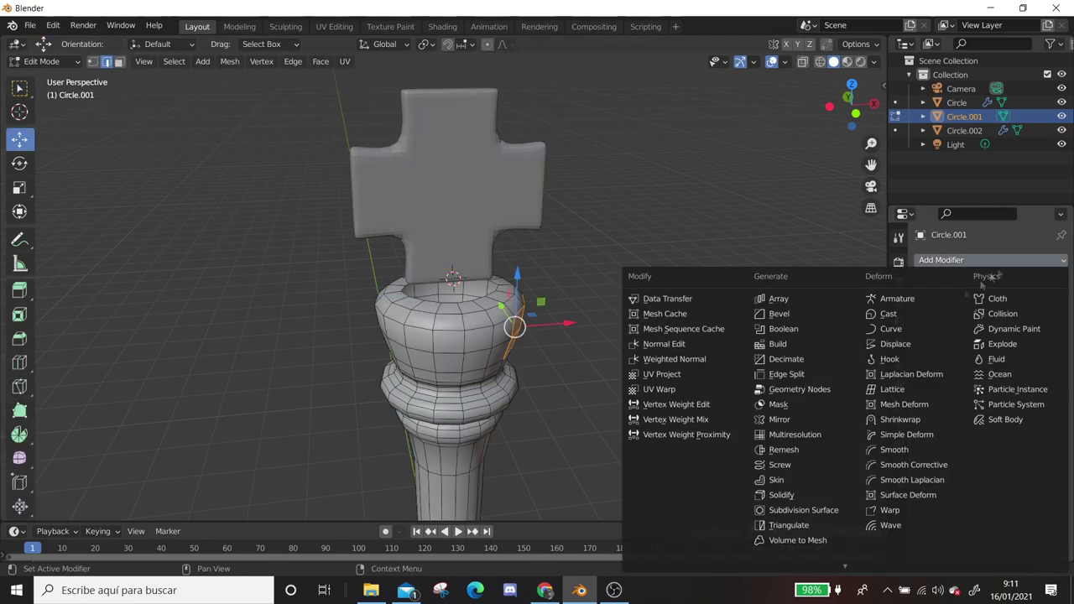
left_click(940, 260)
left_click(803, 511)
key("Tab")
Parent the cross to the king's base with Ctrl+P
left_click(517, 225)
middle_click_drag(517, 225, 480, 243)
key("Tab")
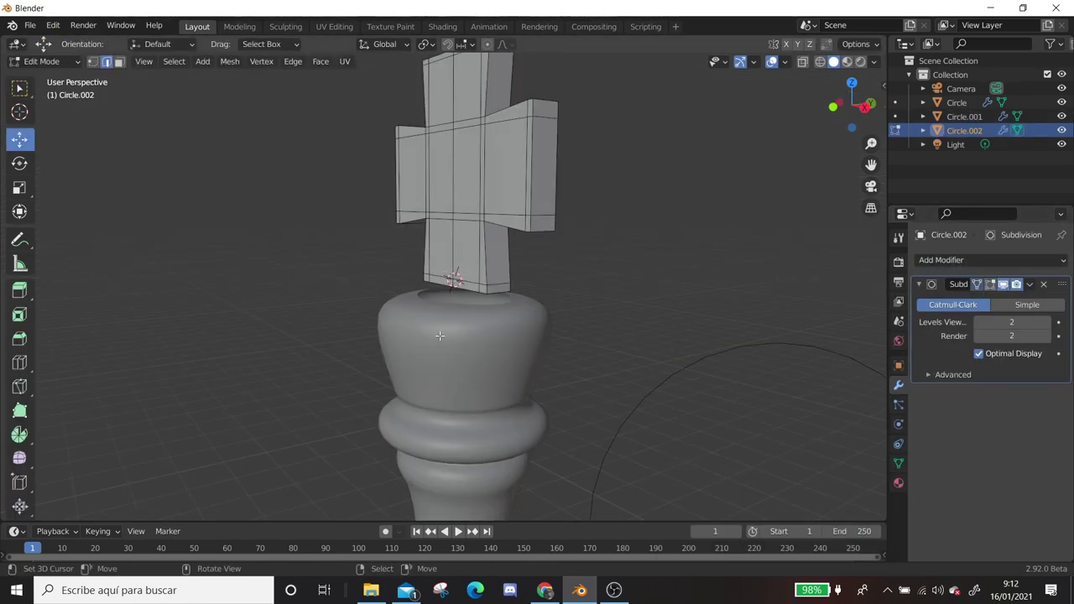
key("Tab")
left_click(469, 376, "shift")
key("ctrl+p")
left_click(470, 378)
Remove the Subdivision modifier from the king's base, leaving a low-poly bowl
key("Tab")
scroll(693, 256, "up", 4)
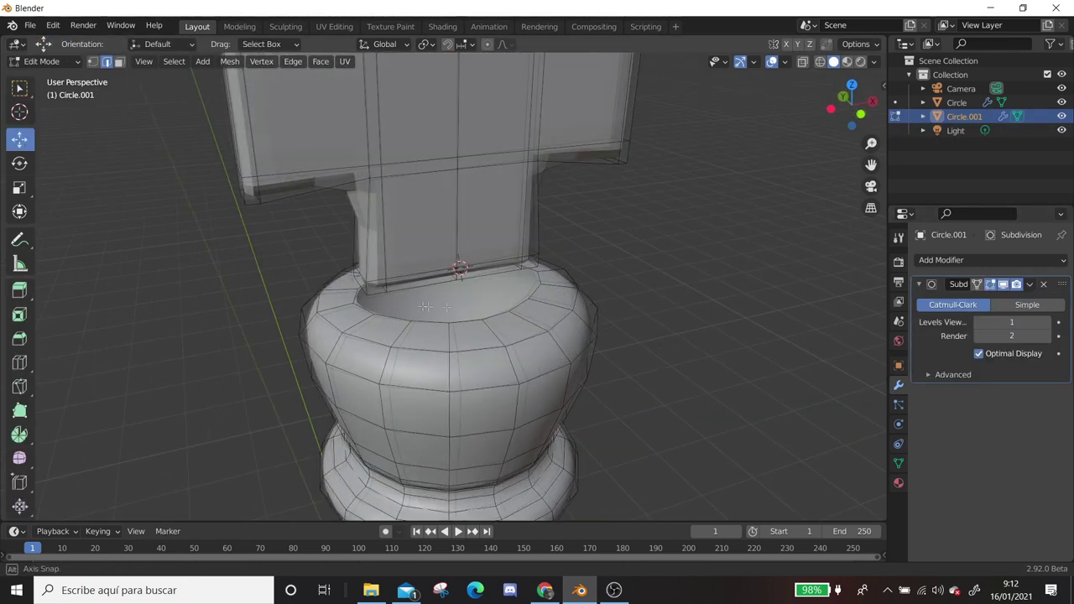
middle_click_drag(424, 307, 730, 355)
left_click(1048, 286)
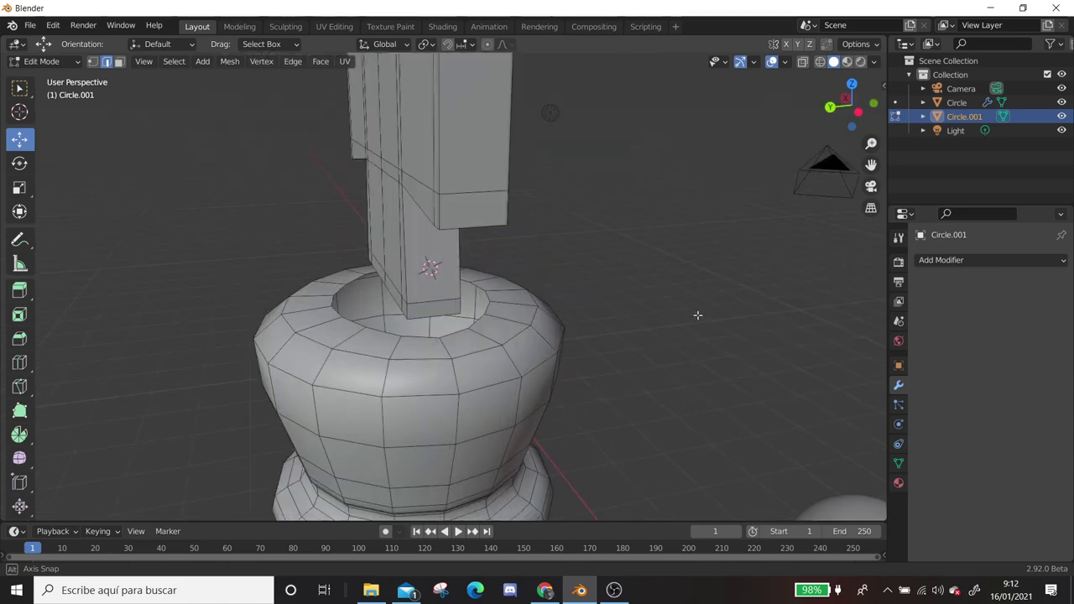
middle_click_drag(697, 311, 493, 357)
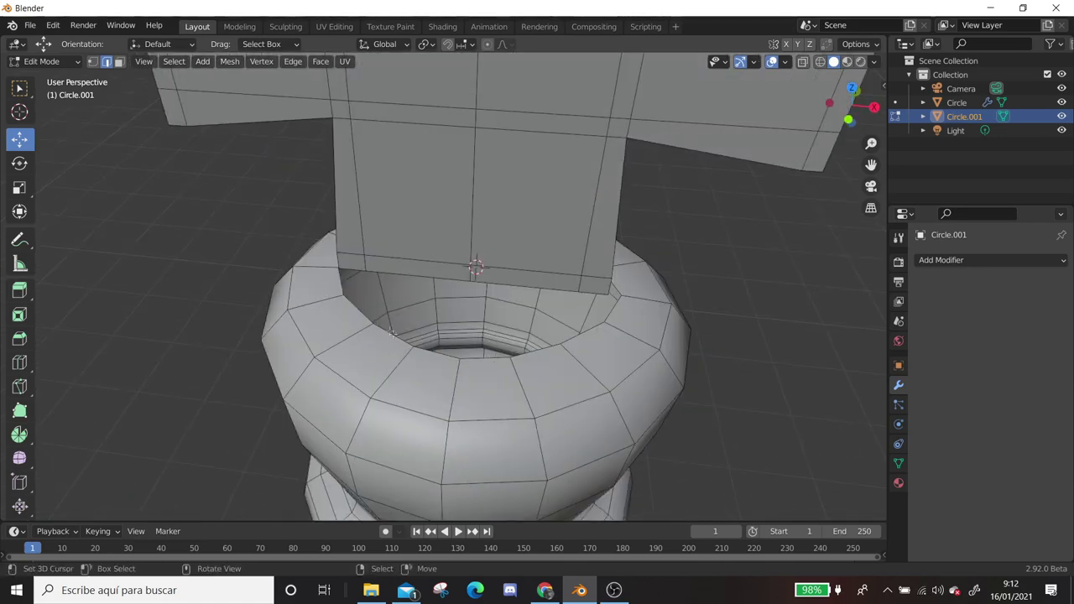
Add an extra edge loop around the bowl
scroll(511, 283, "down", 2)
middle_click_drag(511, 283, 484, 302)
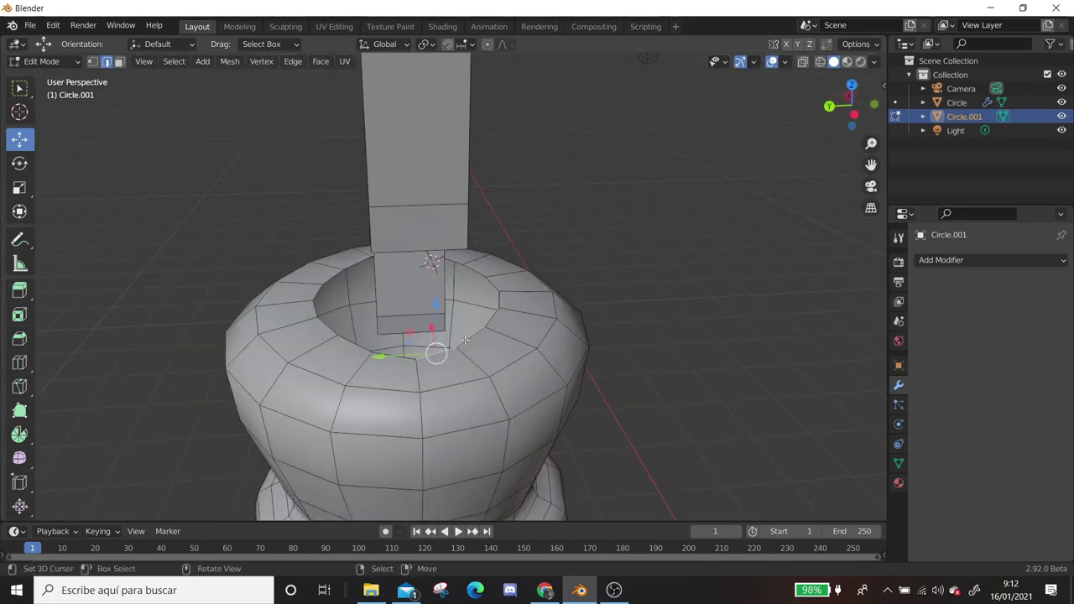
middle_click_drag(464, 339, 231, 315)
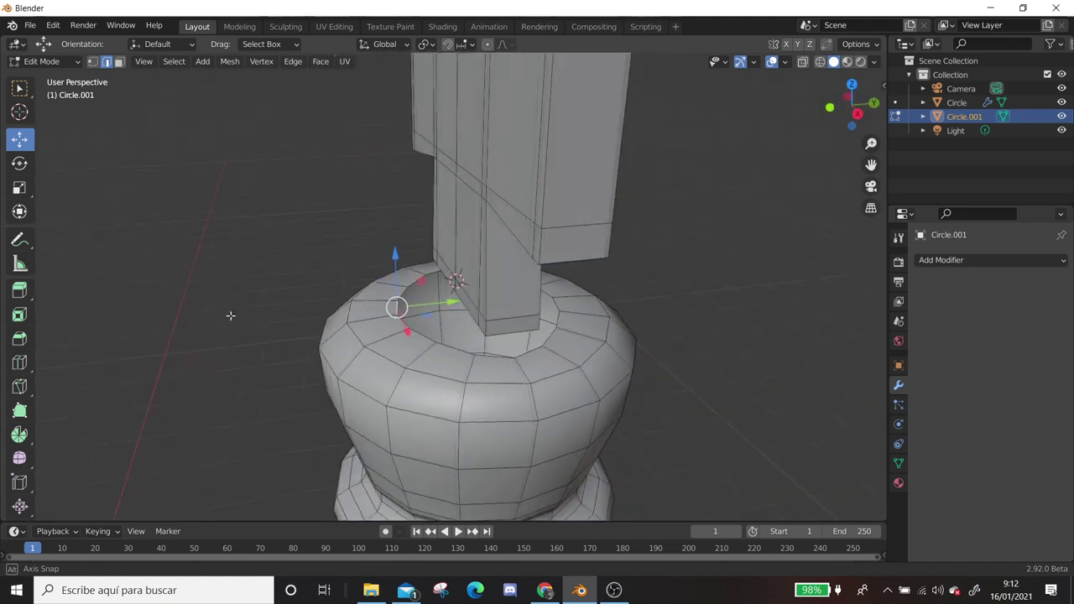
left_click(523, 319)
middle_click_drag(523, 319, 479, 79)
key("ctrl+z")
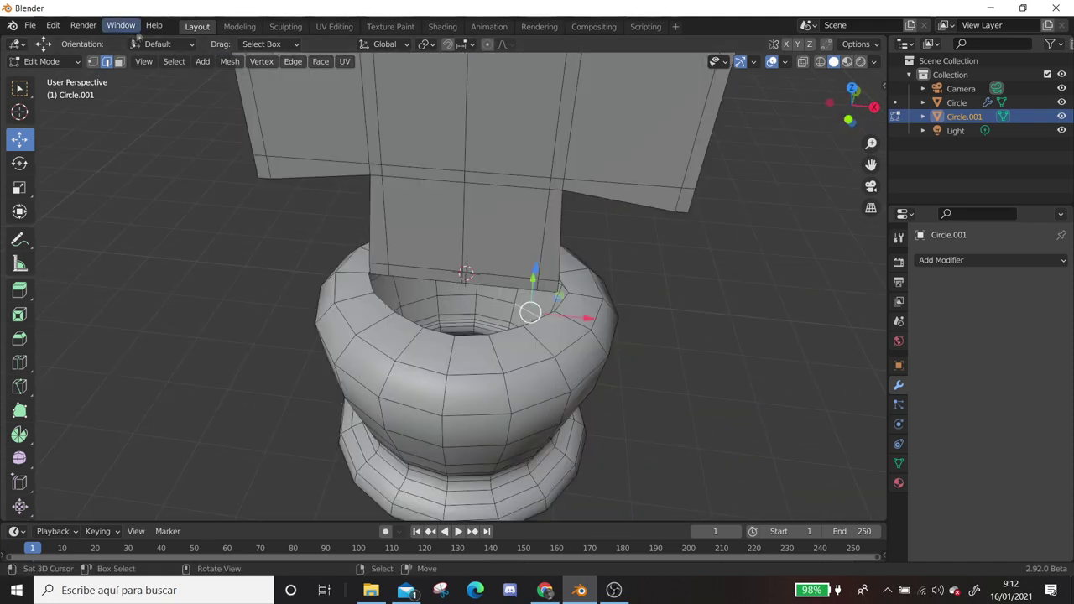
left_click(52, 26)
left_click(76, 228)
left_click(400, 93)
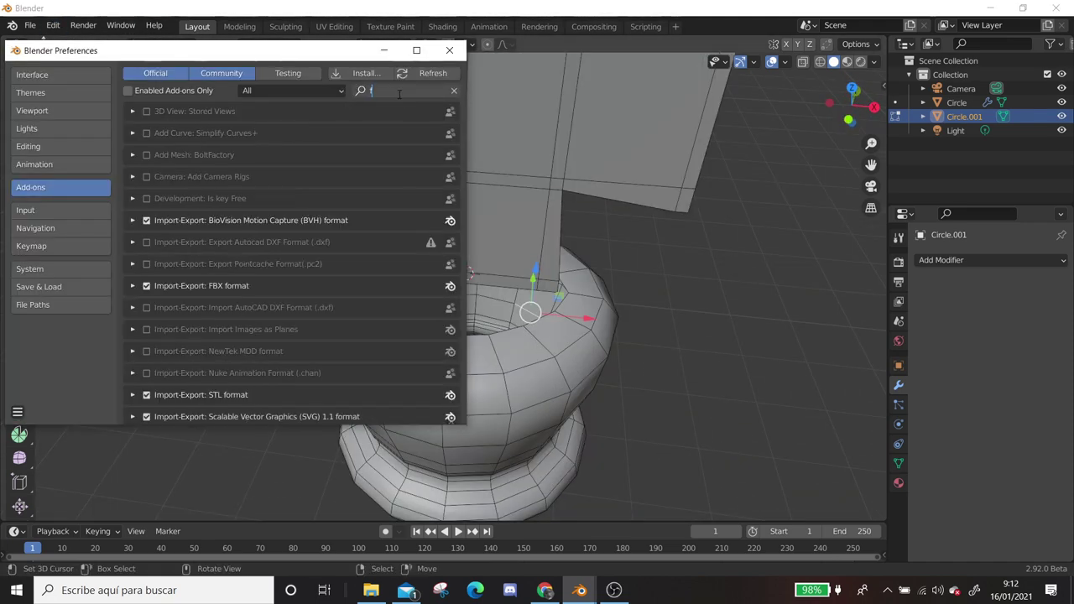
type("f2")
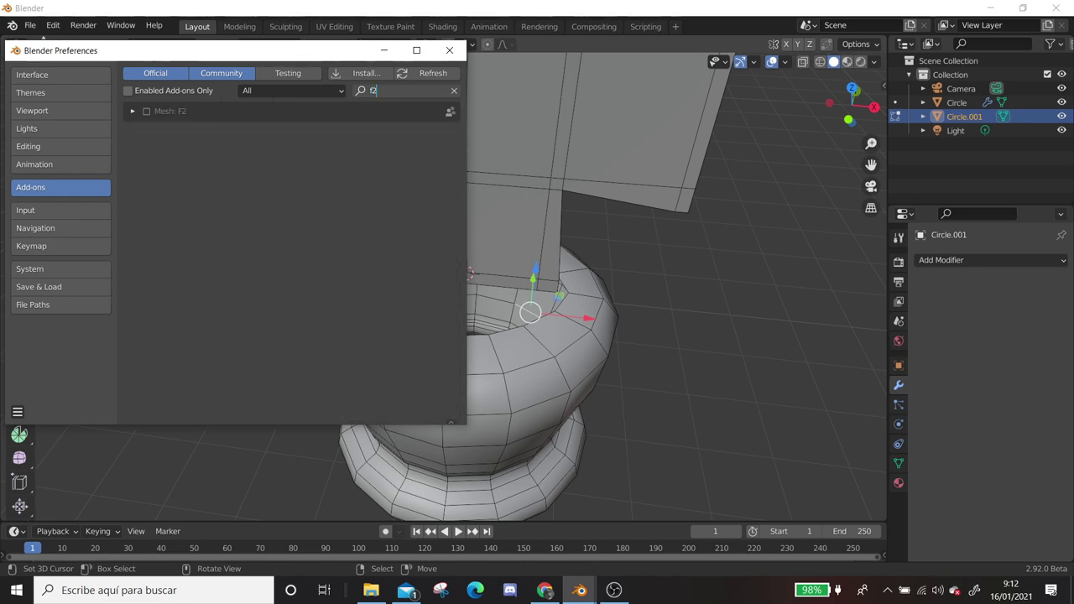
left_click(449, 50)
mouse_move(495, 210)
middle_mouse_down()
mouse_move(514, 286)
mouse_move(449, 278)
middle_mouse_up()
mouse_move(426, 333)
middle_mouse_down()
mouse_move(417, 289)
mouse_move(426, 326)
middle_mouse_up()
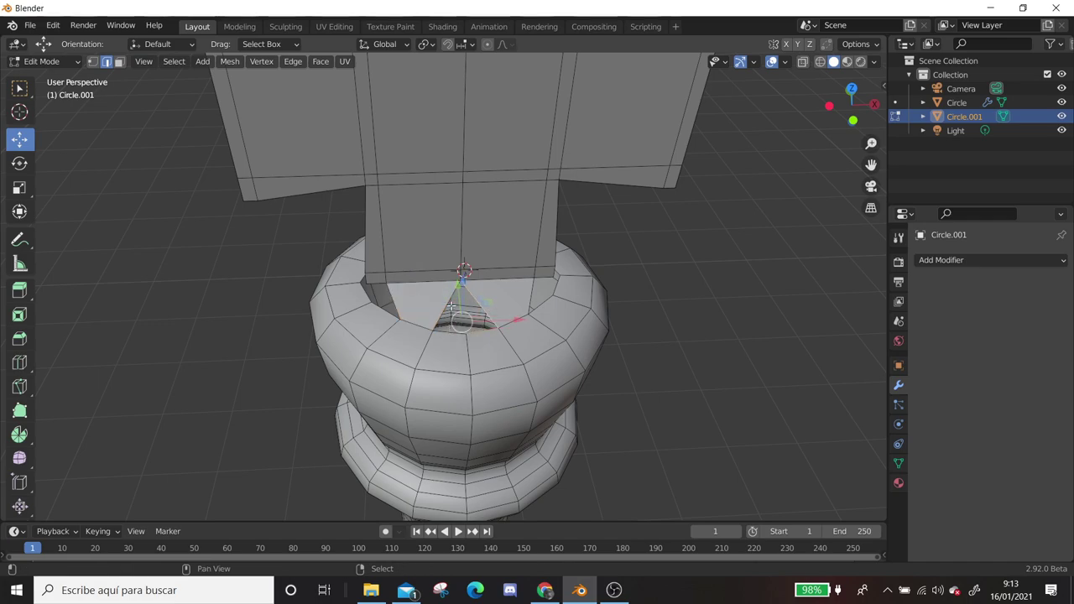
In face select mode, select the ring faces beside the cross
middle_click_drag(440, 312, 392, 333)
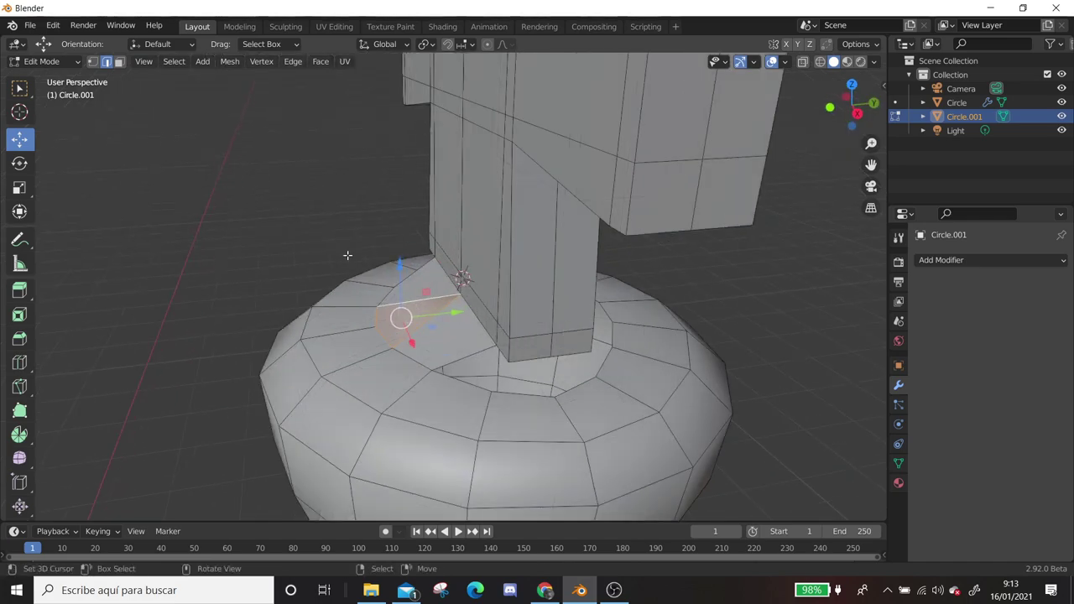
scroll(391, 333, "up", 3)
middle_click_drag(392, 333, 463, 267)
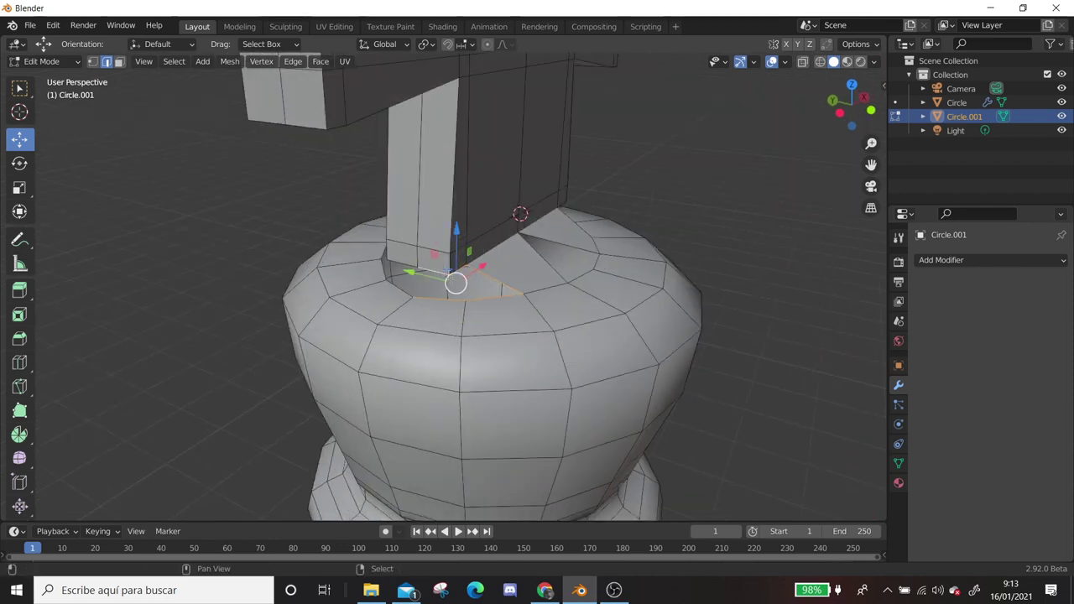
mouse_move(459, 284)
middle_mouse_down()
mouse_move(414, 290)
mouse_move(461, 269)
mouse_move(470, 277)
mouse_move(462, 247)
mouse_move(441, 324)
mouse_move(546, 319)
mouse_move(562, 302)
middle_mouse_up()
key("3")
middle_click_drag(463, 396, 479, 357)
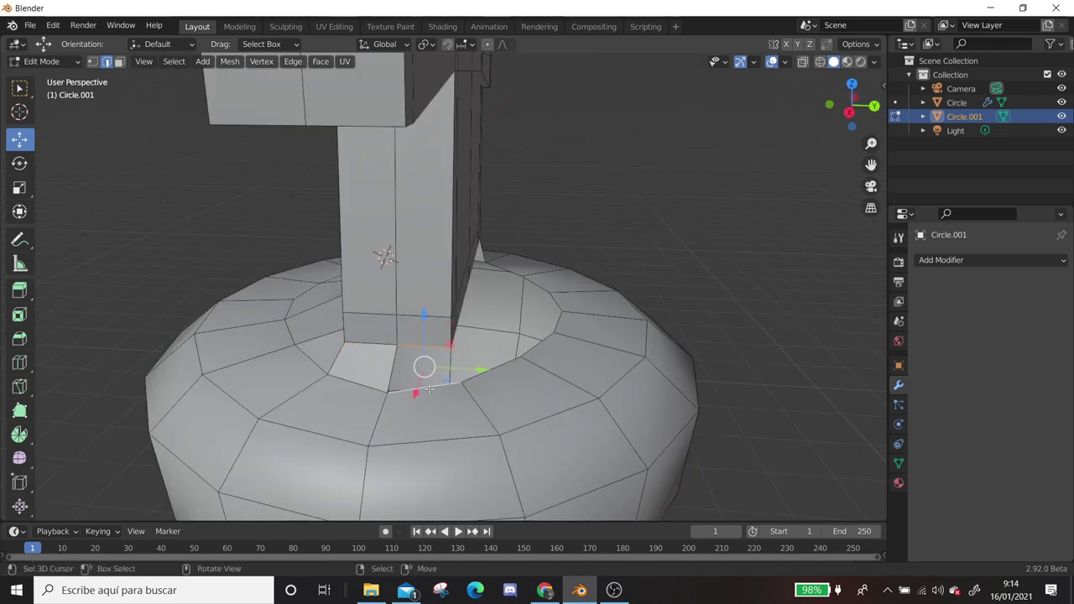
middle_click_drag(429, 388, 383, 387)
middle_click_drag(297, 363, 282, 267)
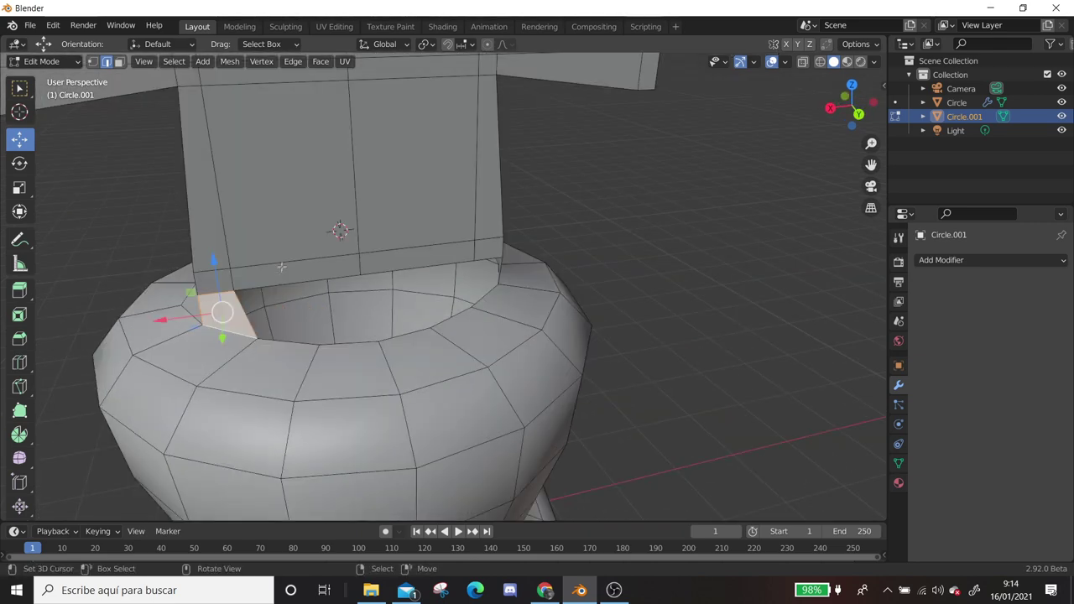
left_click(280, 342)
middle_click_drag(280, 342, 422, 266)
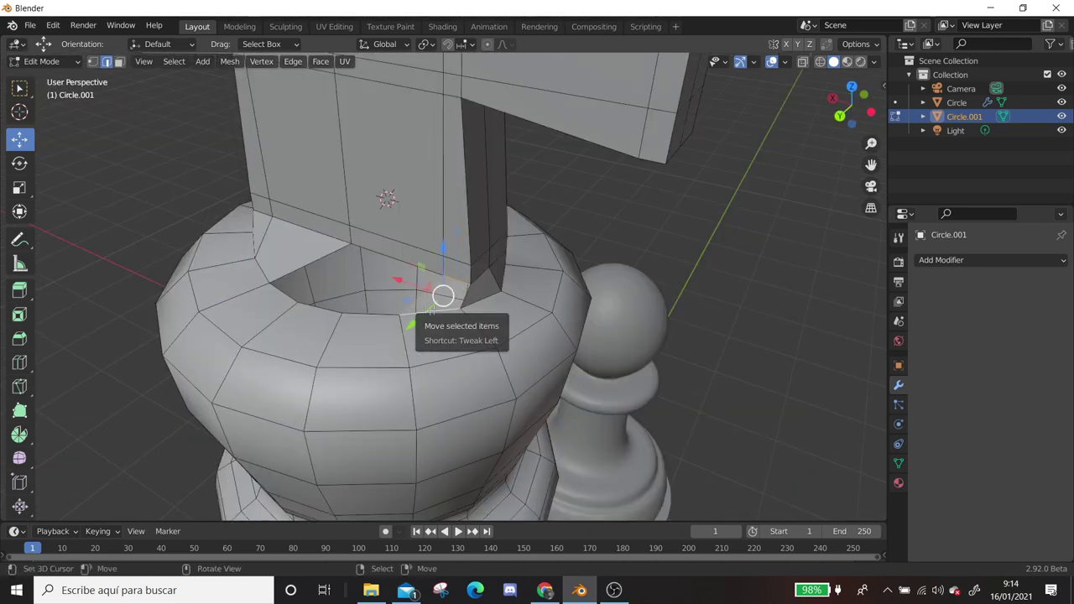
left_click(367, 313)
middle_click_drag(367, 314, 319, 277)
scroll(323, 287, "down", 5)
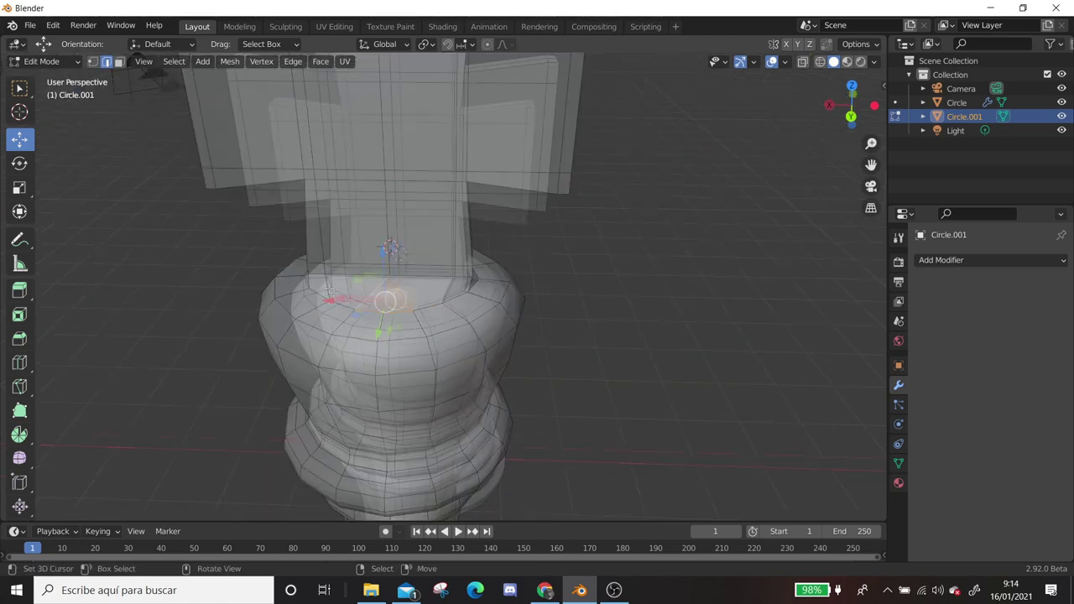
Smooth the body with a Subdivision Surface modifier, viewport level 1 and render 2
left_click(1008, 262)
left_click(799, 511)
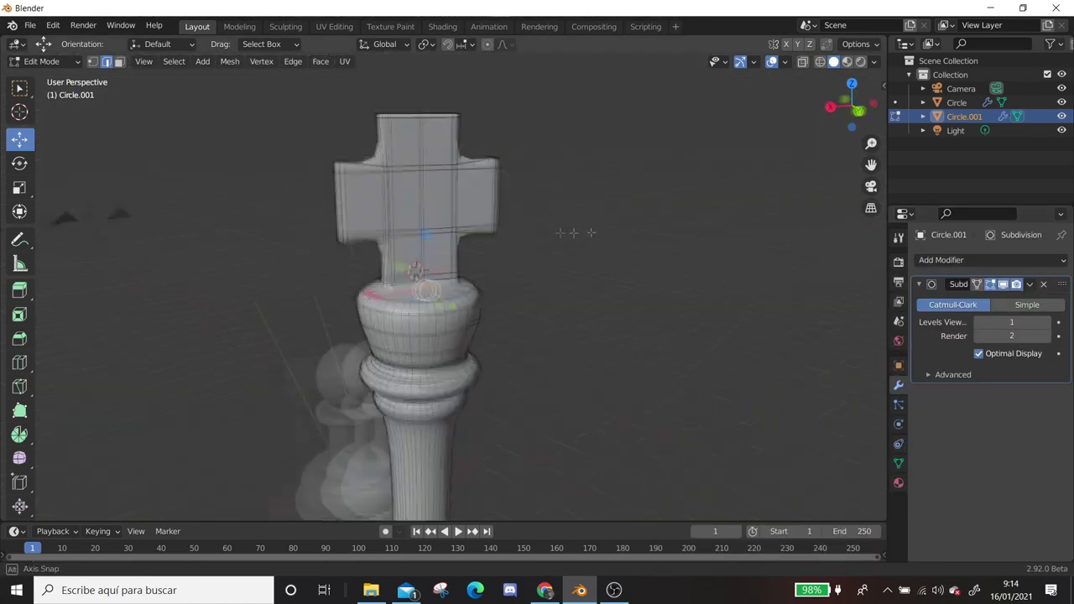
mouse_move(470, 318)
middle_mouse_down()
mouse_move(523, 291)
mouse_move(380, 257)
middle_mouse_up()
scroll(522, 292, "up", 4)
key("Tab")
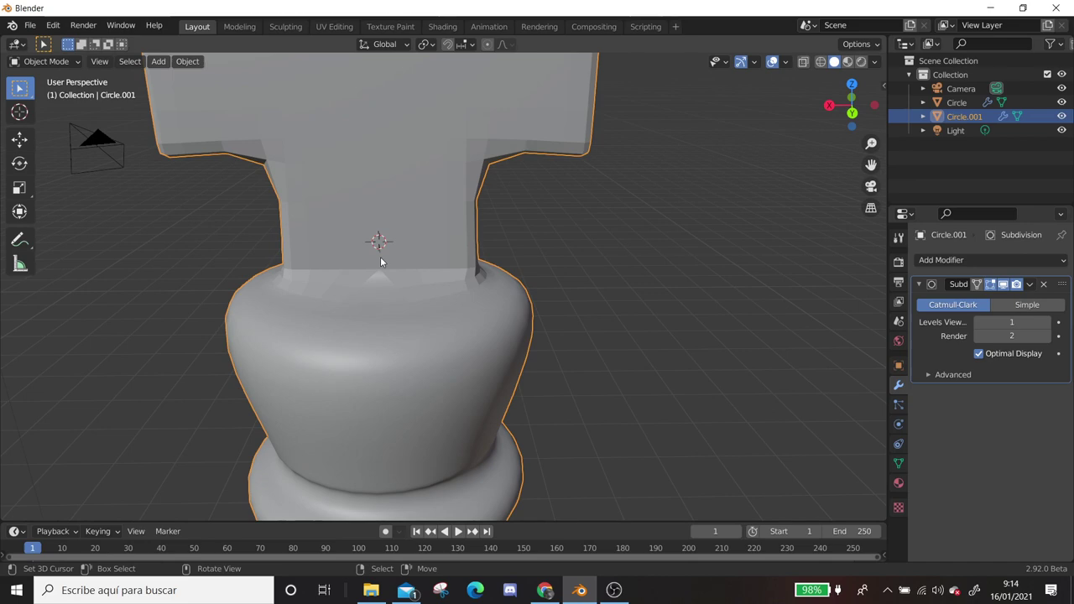
key("Tab")
scroll(439, 286, "down", 4)
mouse_move(439, 286)
middle_mouse_down()
mouse_move(468, 345)
mouse_move(487, 327)
middle_mouse_up()
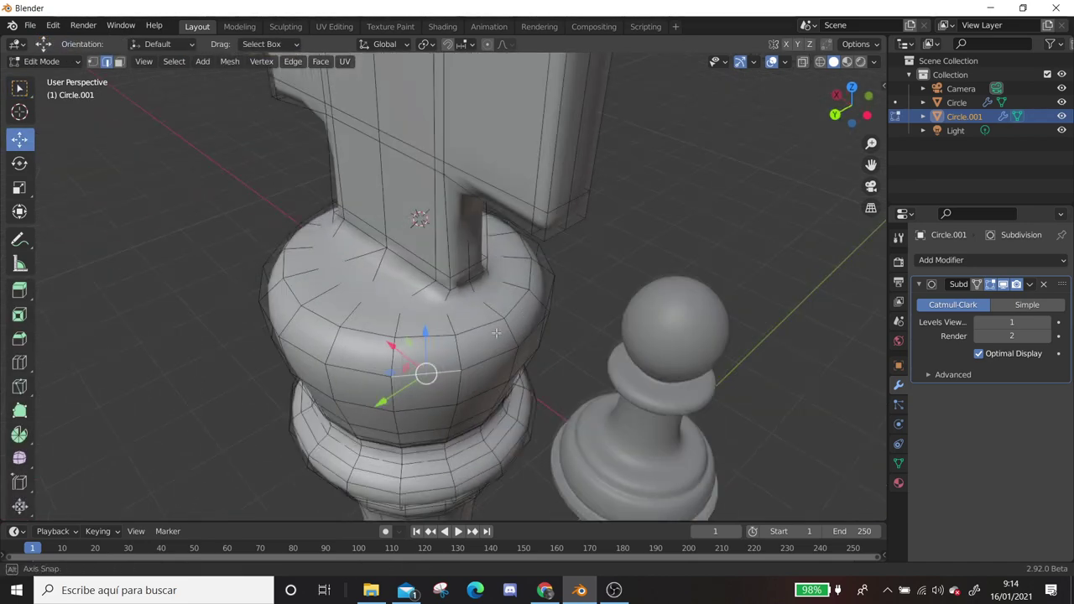
scroll(495, 314, "up", 3)
Cut a new edge loop around the collar and slide it into place
key("ctrl+r")
left_click(499, 308)
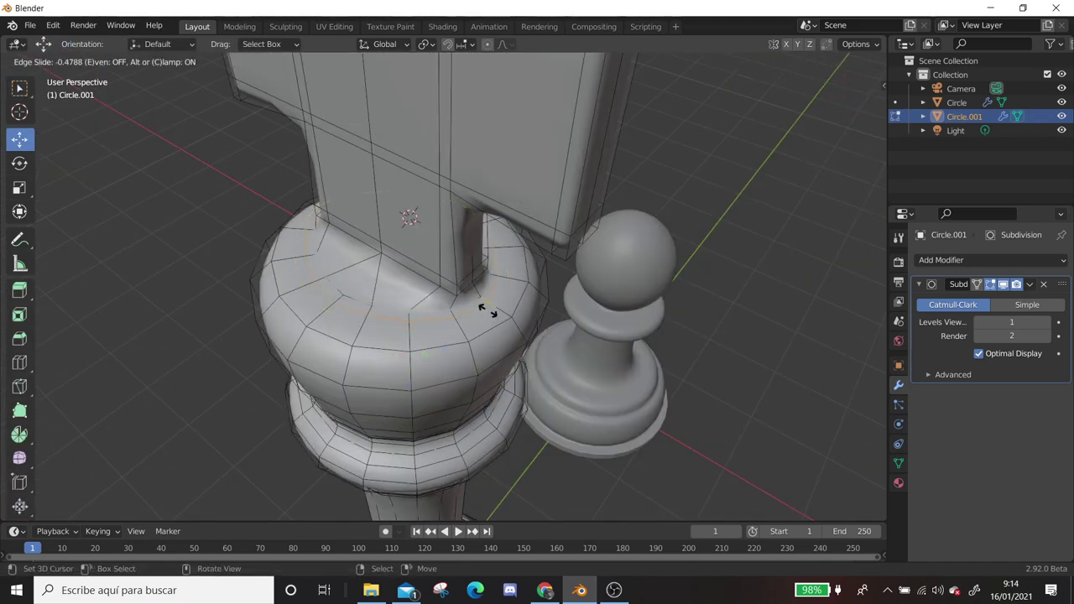
left_click(487, 310)
mouse_move(487, 311)
middle_mouse_down()
mouse_move(46, 279)
mouse_move(369, 290)
middle_mouse_up()
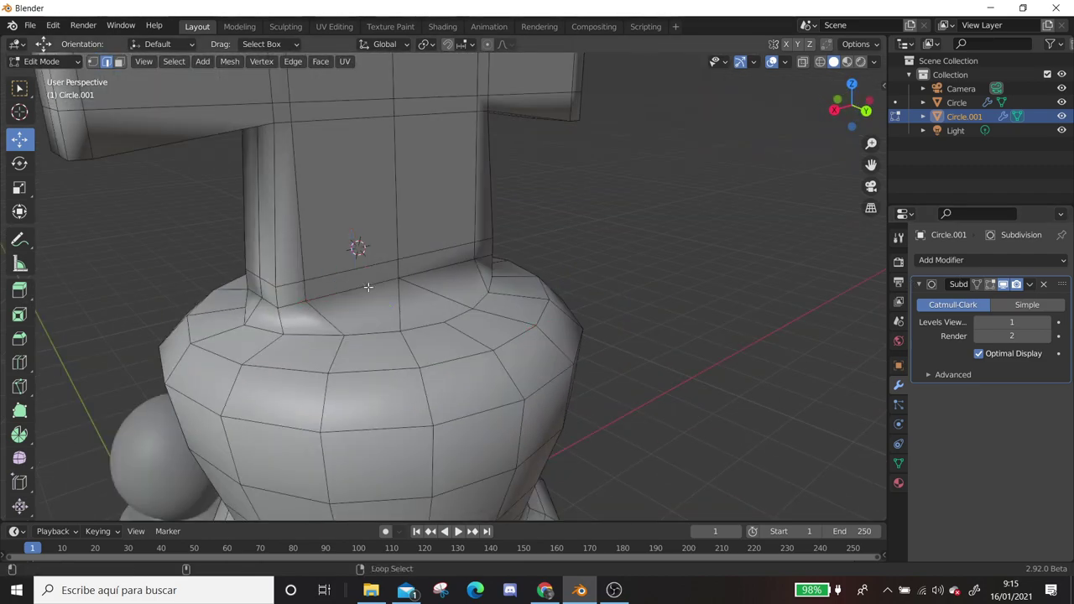
middle_click_drag(504, 310, 375, 241)
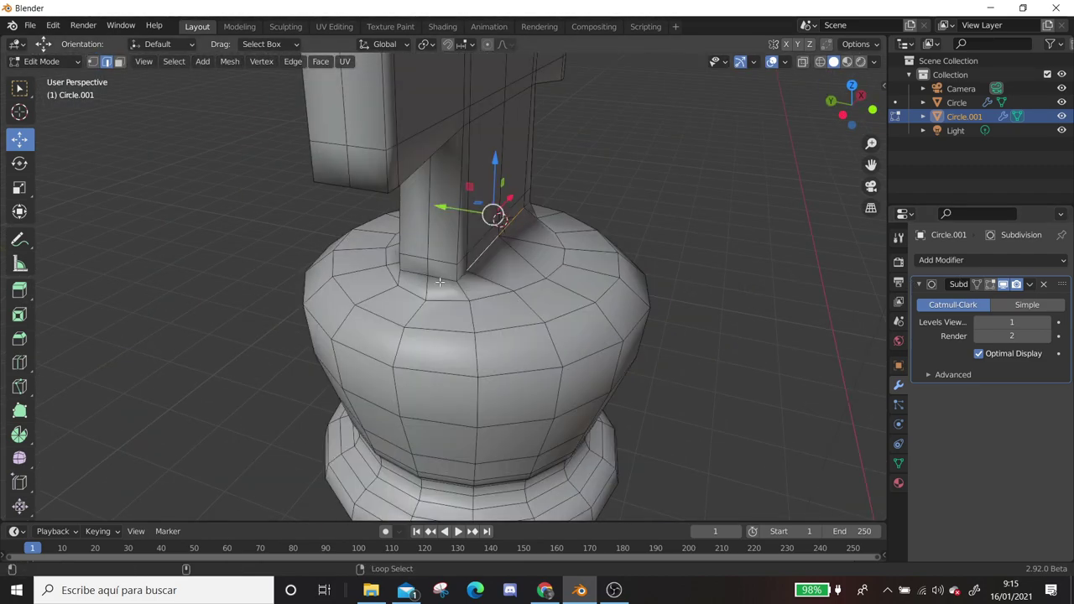
Dissolve the collar loop edges and merge overlapping vertices by distance
key("x")
left_click(361, 319)
key("x")
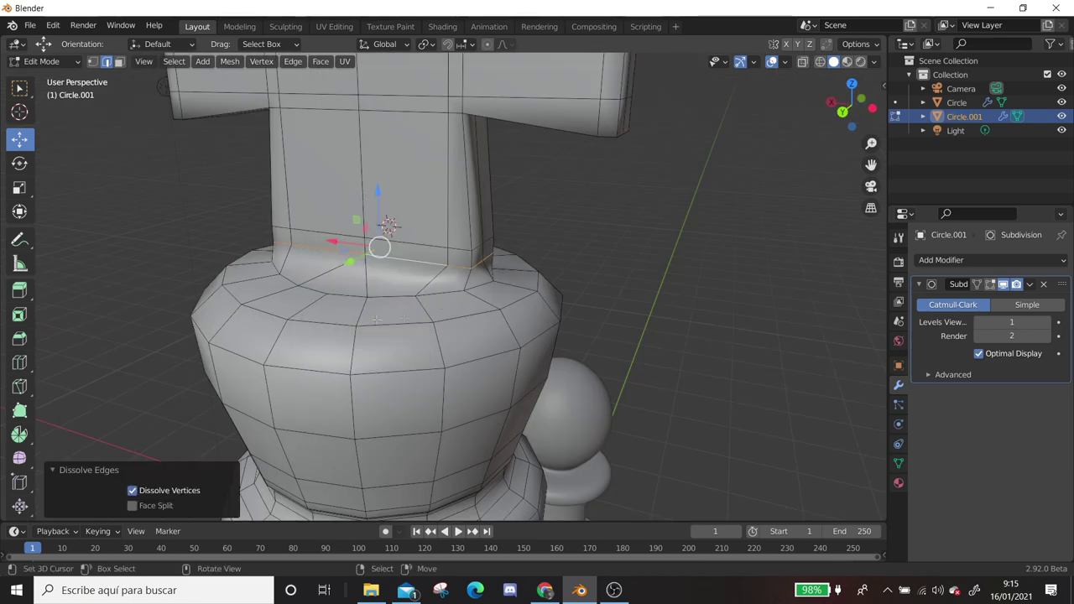
key("z")
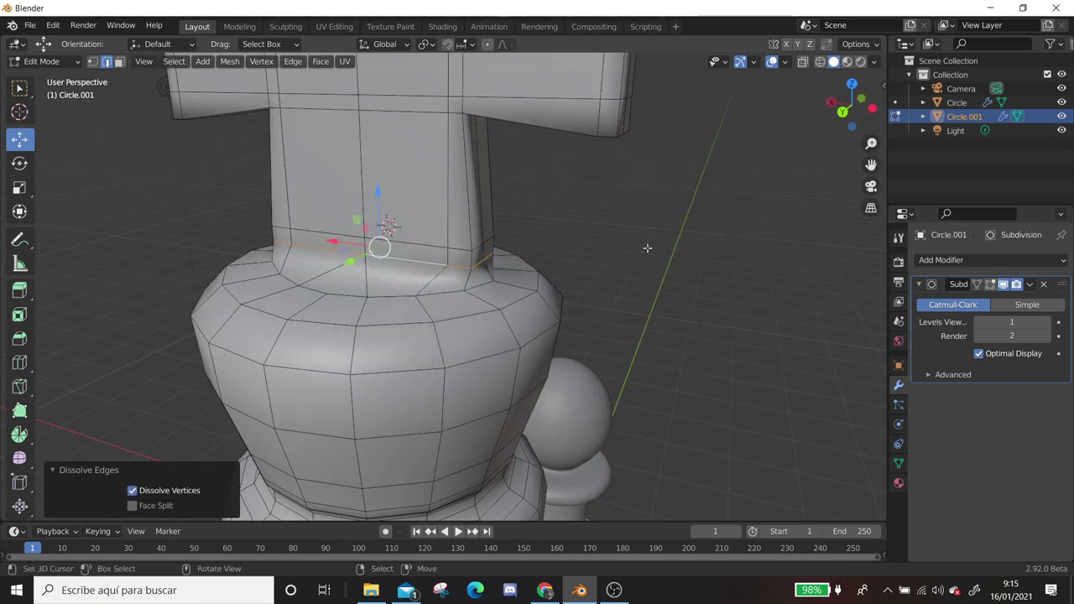
key("m")
left_click(647, 249)
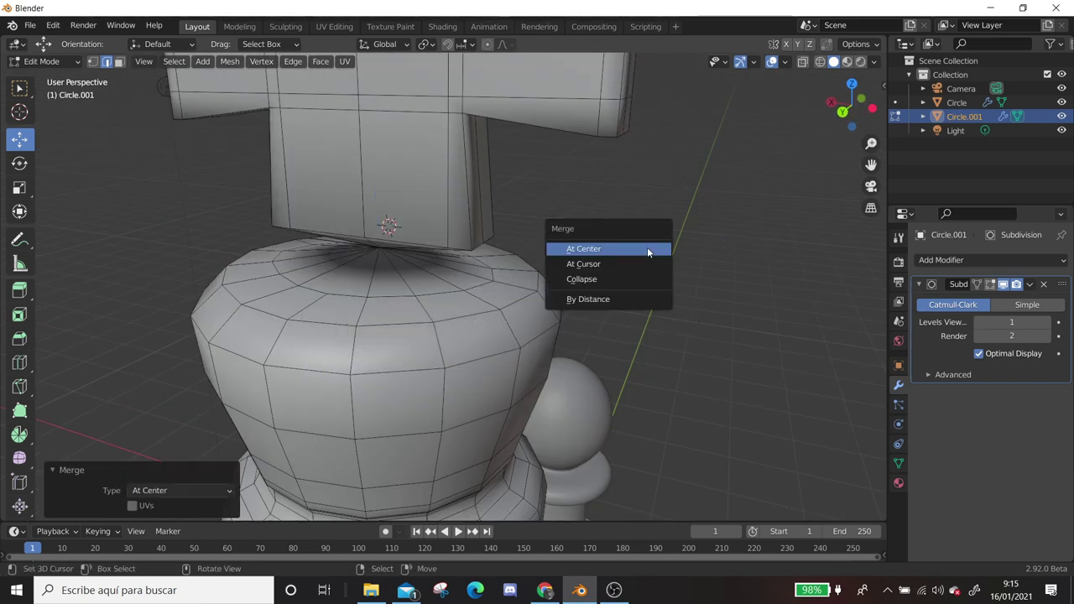
key("ctrl+z")
key("a")
key("m")
left_click(553, 277)
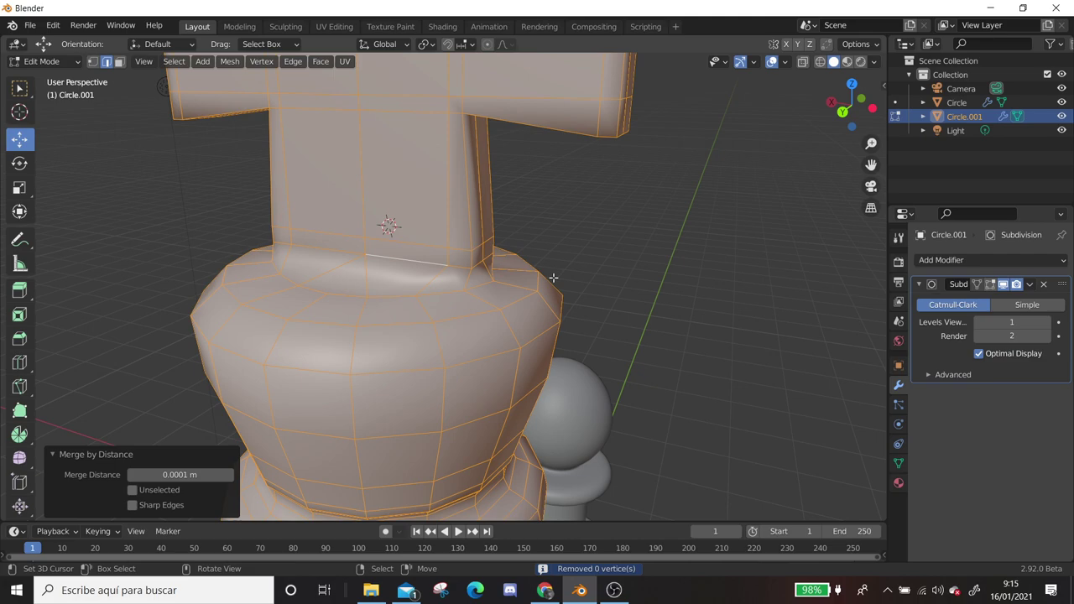
Select the surplus edge on the neck and dissolve it
key("alt+a")
left_click(425, 247)
middle_click_drag(553, 277, 461, 258)
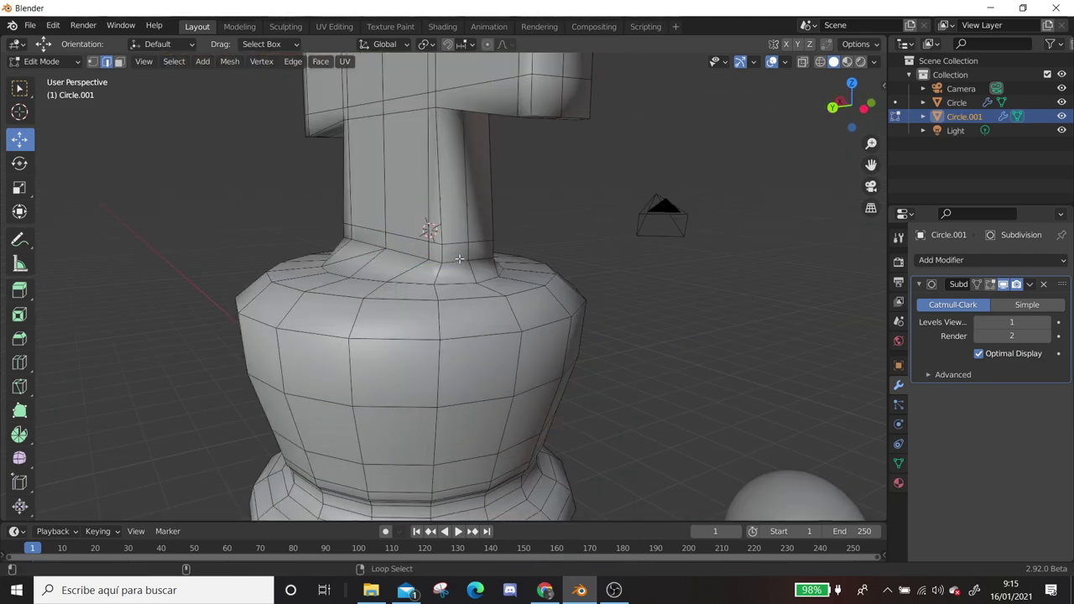
middle_click_drag(371, 241, 618, 308)
left_click(470, 264)
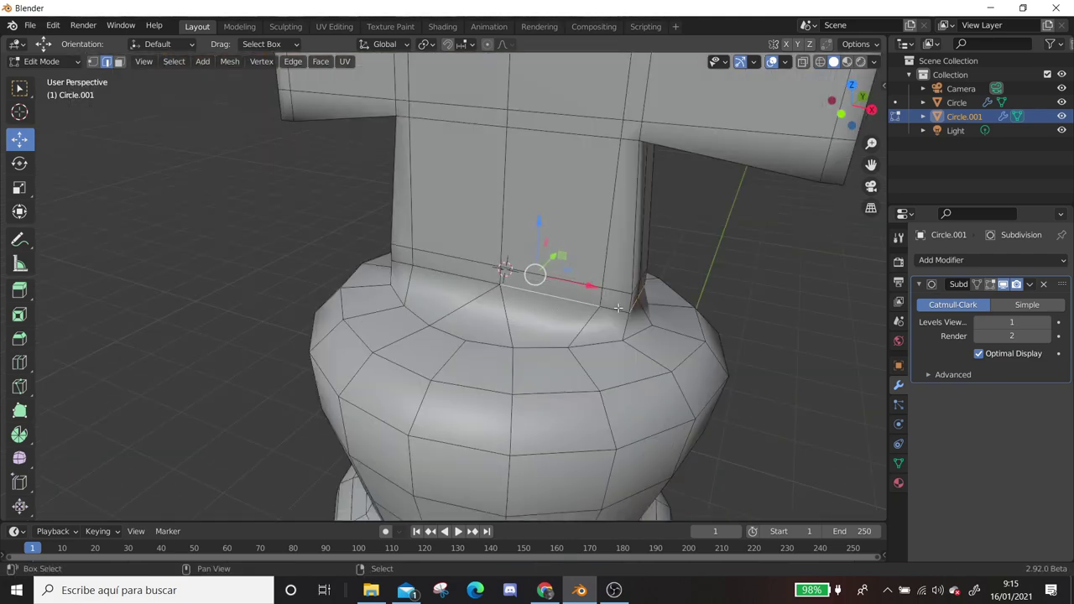
mouse_move(399, 261)
middle_mouse_down()
mouse_move(559, 221)
mouse_move(487, 145)
mouse_move(386, 243)
mouse_move(479, 303)
middle_mouse_up()
key("x")
left_click(559, 220)
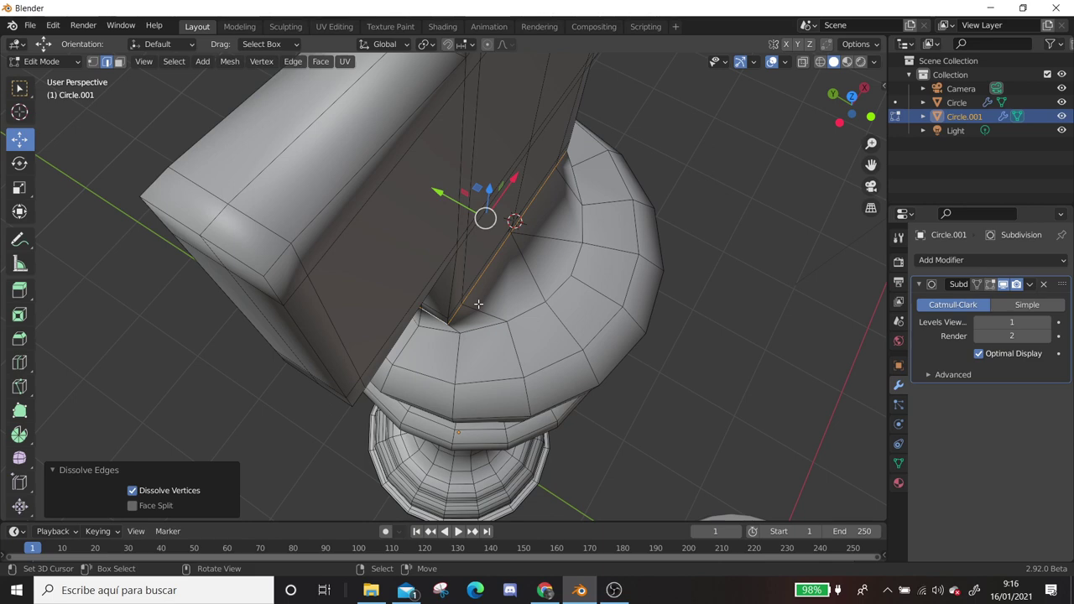
Zoom out to view the complete king with its cross beside the pawn
scroll(477, 303, "down", 3)
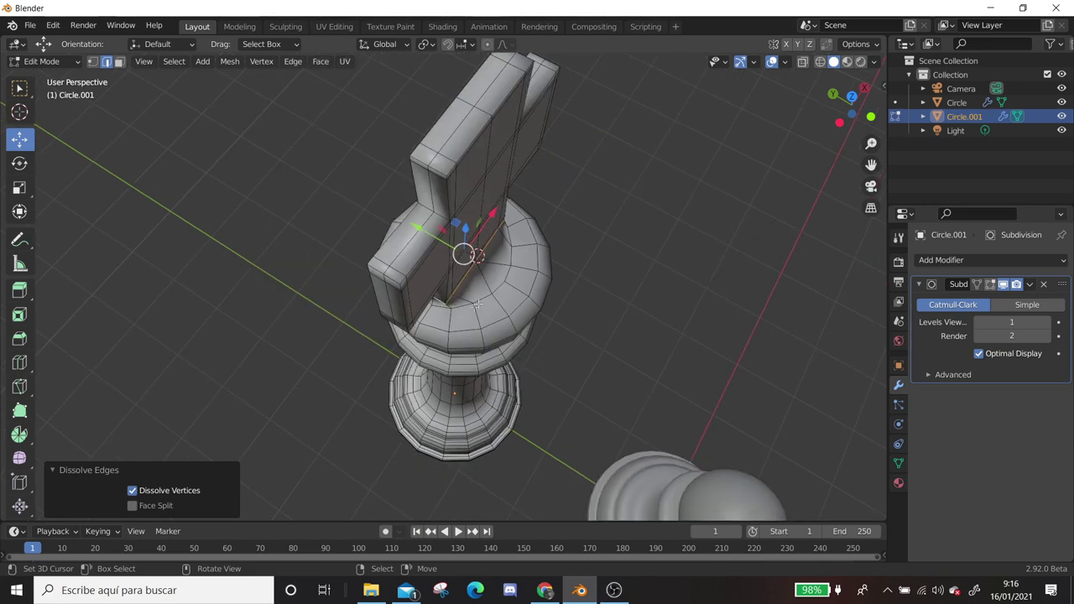
middle_click_drag(478, 304, 480, 288)
middle_click_drag(485, 327, 384, 296)
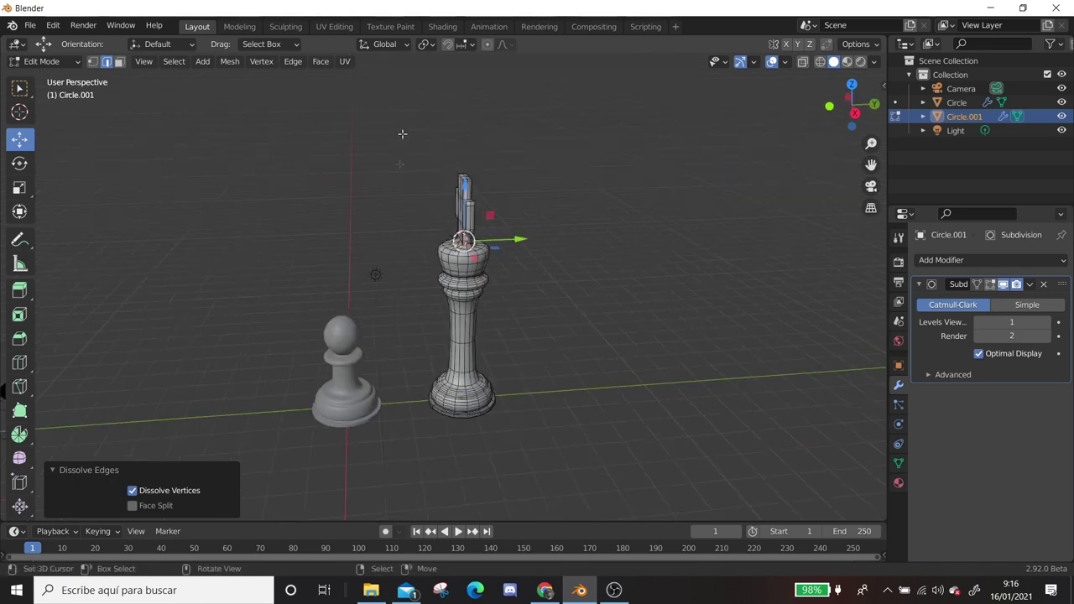
Delete the unfinished king and switch to the right side view
key("Tab")
key("Delete")
key("KP_3")
Duplicate the pawn to its right and open the copy's mesh in wireframe
left_click(305, 414)
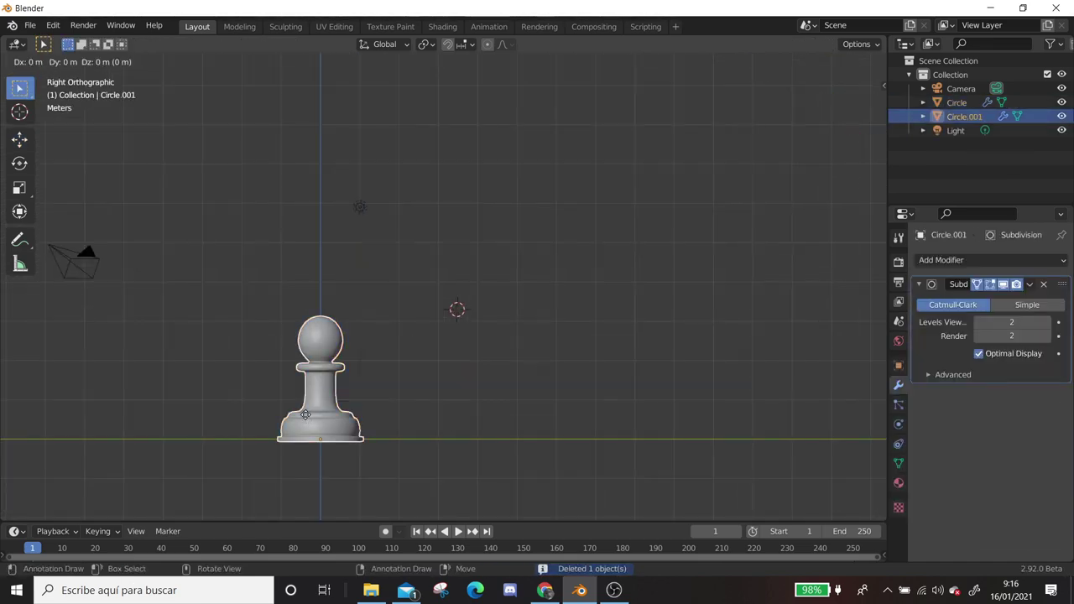
key("shift+d")
left_click_drag(380, 444, 506, 462)
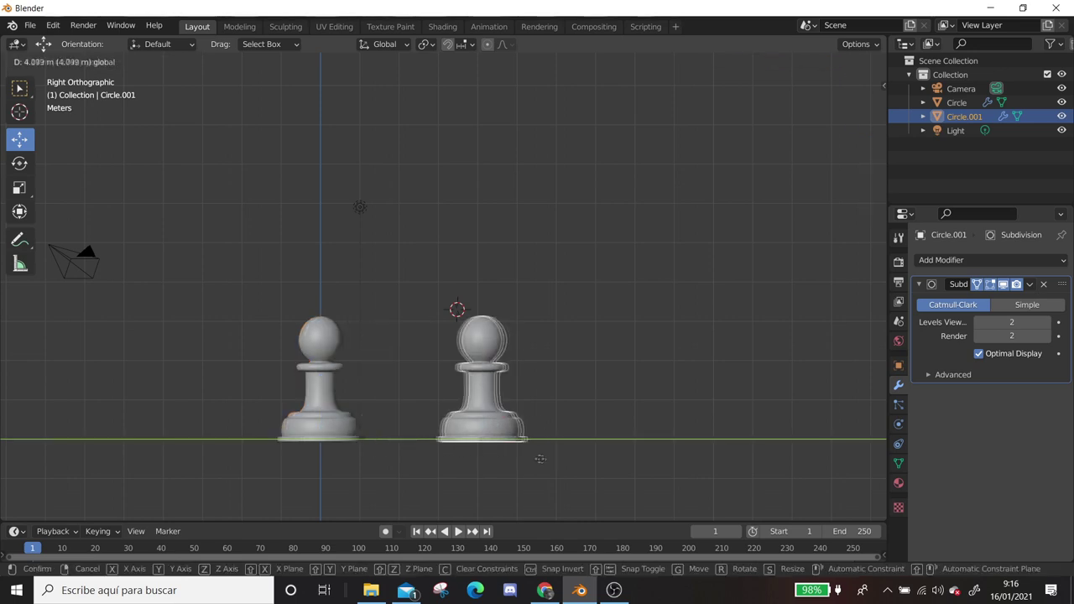
key("shift+z")
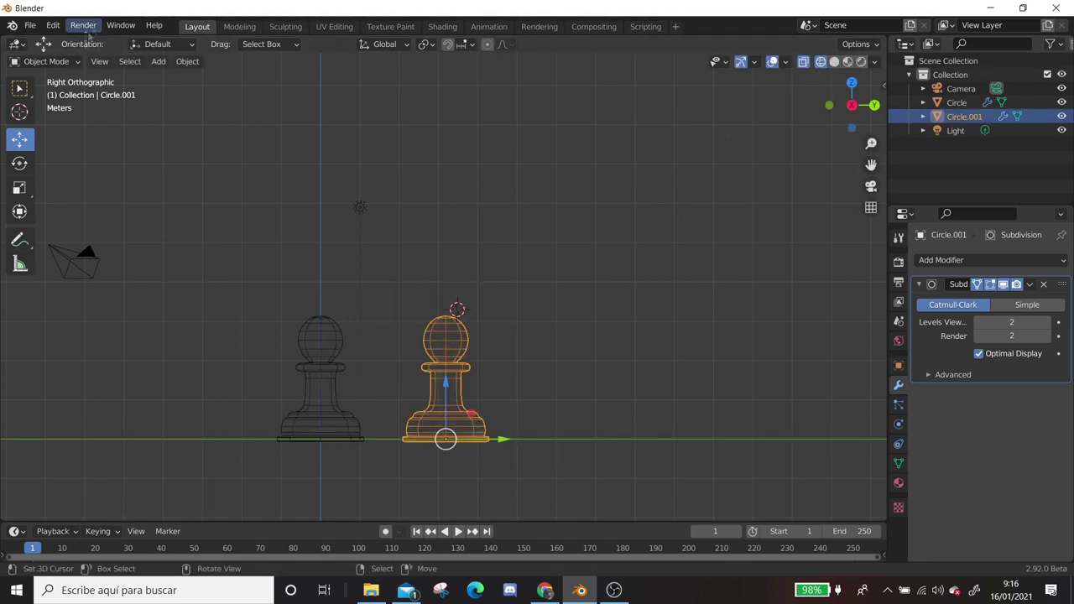
key("a")
key("Tab")
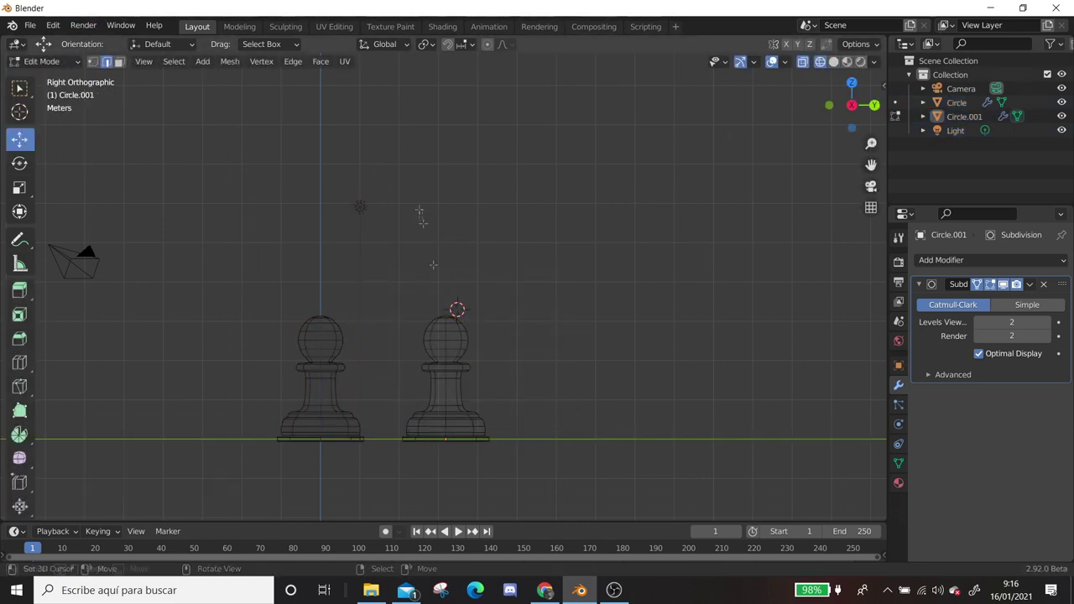
Select the pawn copy's head and raise it straight up along Z
left_click_drag(445, 300, 446, 285)
left_click_drag(412, 232, 489, 359)
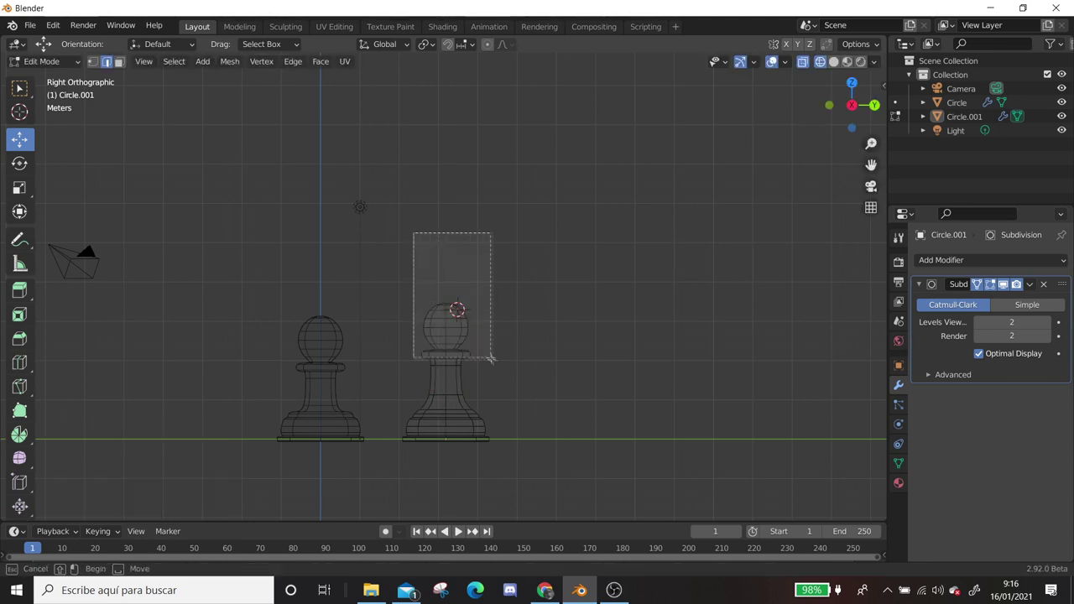
key("z")
key("Escape")
left_click(428, 238)
left_click_drag(424, 237, 489, 360)
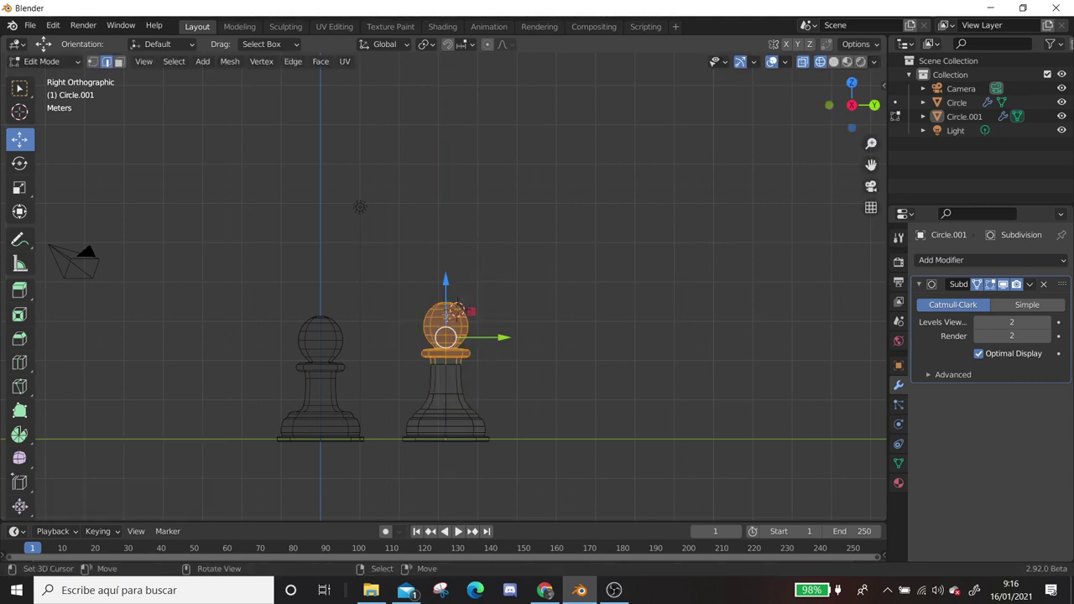
key("g")
key("z")
left_click(452, 248)
Grow the selection over the whole head and delete its faces, leaving an open collar
key("shift+z")
mouse_move(452, 248)
middle_mouse_down()
mouse_move(523, 323)
mouse_move(470, 252)
middle_mouse_up()
scroll(524, 323, "up", 3)
left_click_drag(377, 166, 524, 344)
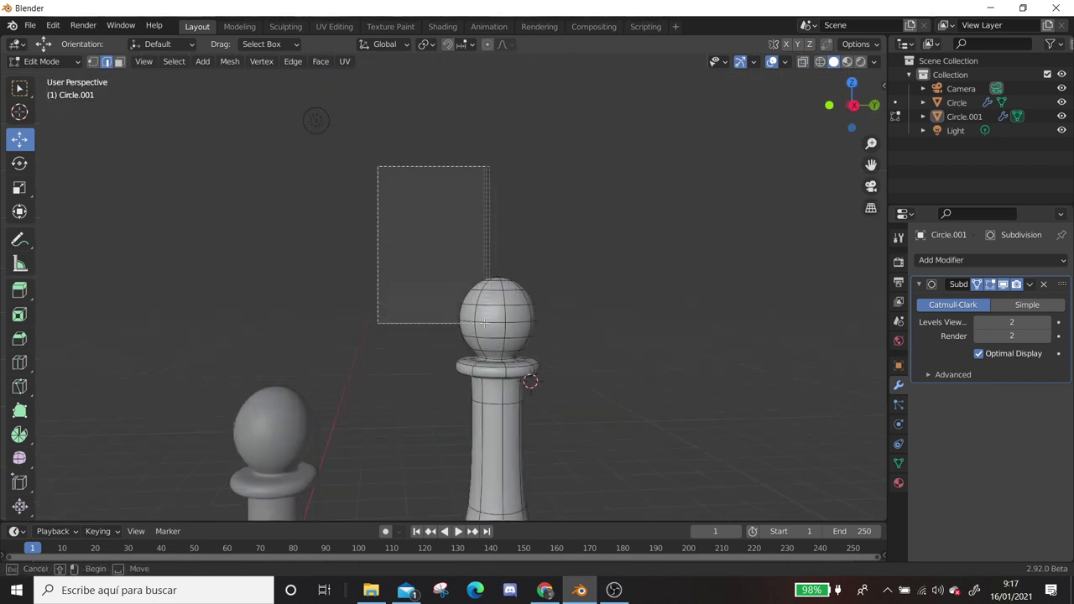
key("ctrl+KP_Add")
key("ctrl+KP_Add")
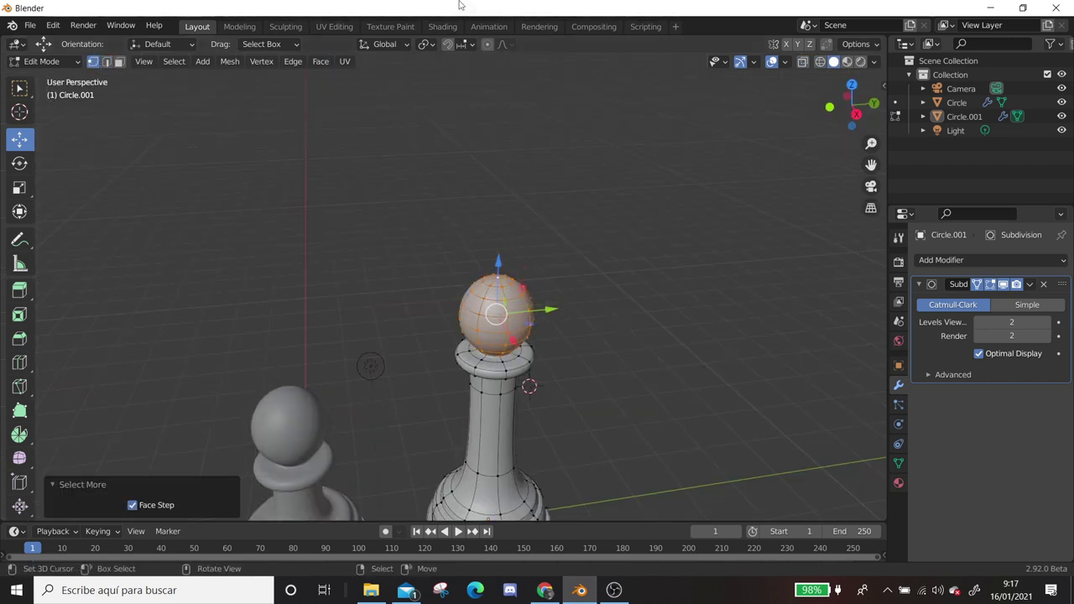
middle_click_drag(605, 256, 482, 257)
key("x")
left_click(412, 194)
middle_click_drag(411, 194, 497, 316)
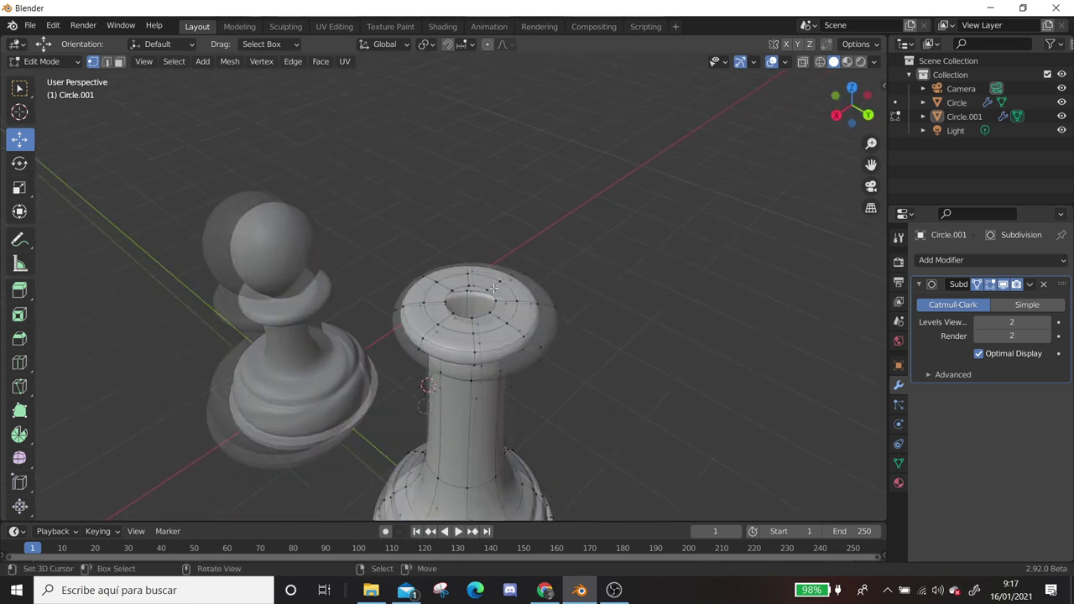
scroll(496, 315, "up", 2)
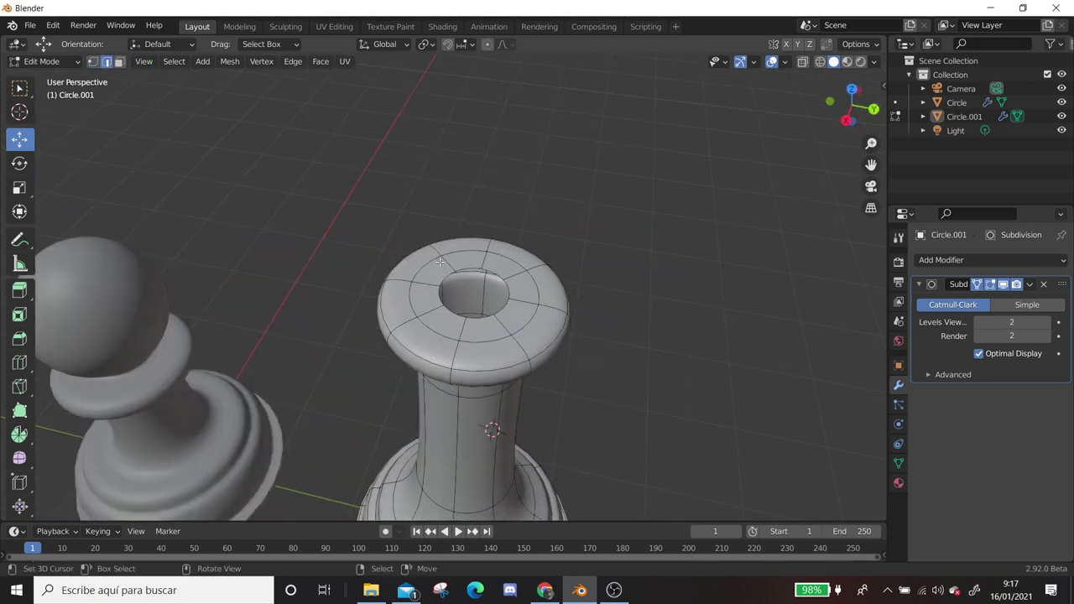
Add a plane above the collar aligned to the right side view
key("KP_3")
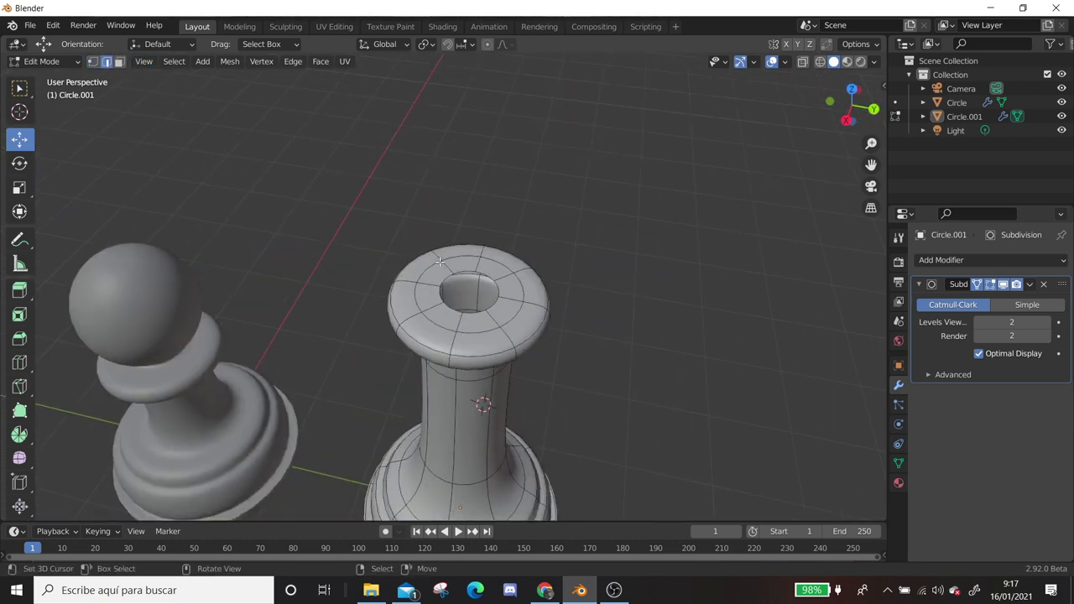
key("shift+a")
left_click(467, 168)
left_click(180, 419)
left_click(168, 433)
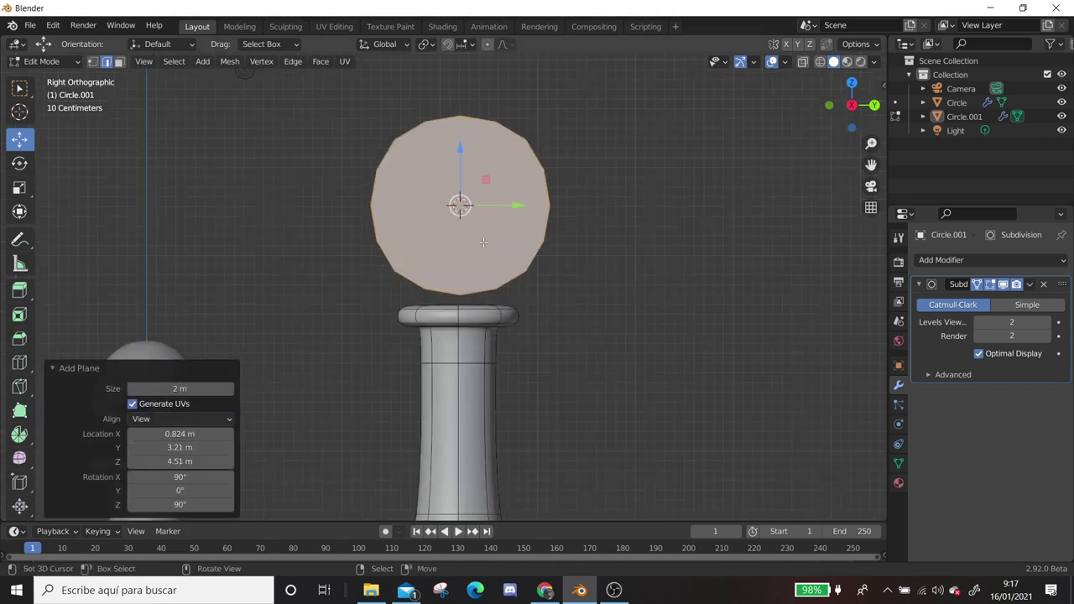
Bevel a centred vertical loop cut across the plane into a 0.325 m band
key("ctrl+r")
left_click(446, 295)
right_click(447, 294)
key("ctrl+b")
left_click(670, 285)
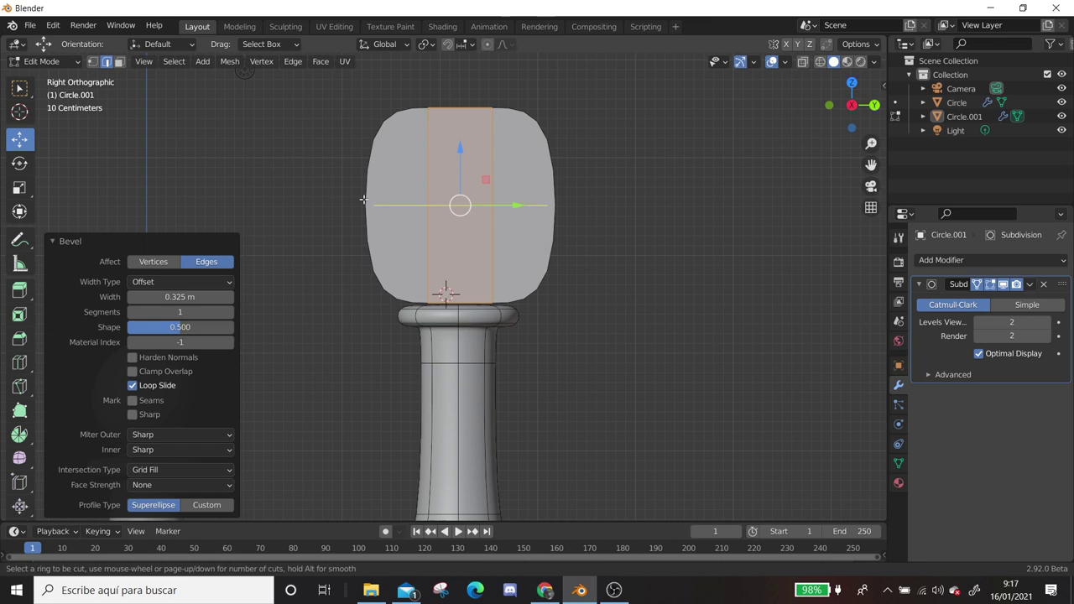
Bevel a centred horizontal loop cut across the plane
key("ctrl+r")
left_click(503, 210)
right_click(504, 209)
key("ctrl+b")
left_click(688, 274)
Delete the four corner faces to leave a cross shape
left_click(395, 142)
left_click(525, 142, "shift")
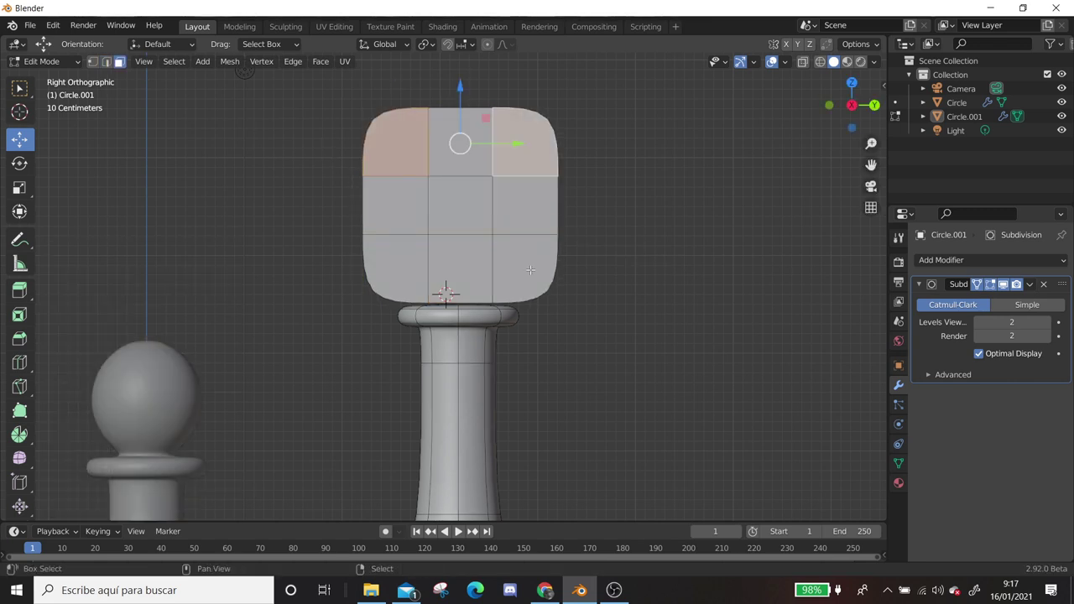
left_click(530, 269, "shift")
left_click(402, 268, "shift")
key("x")
left_click(476, 183)
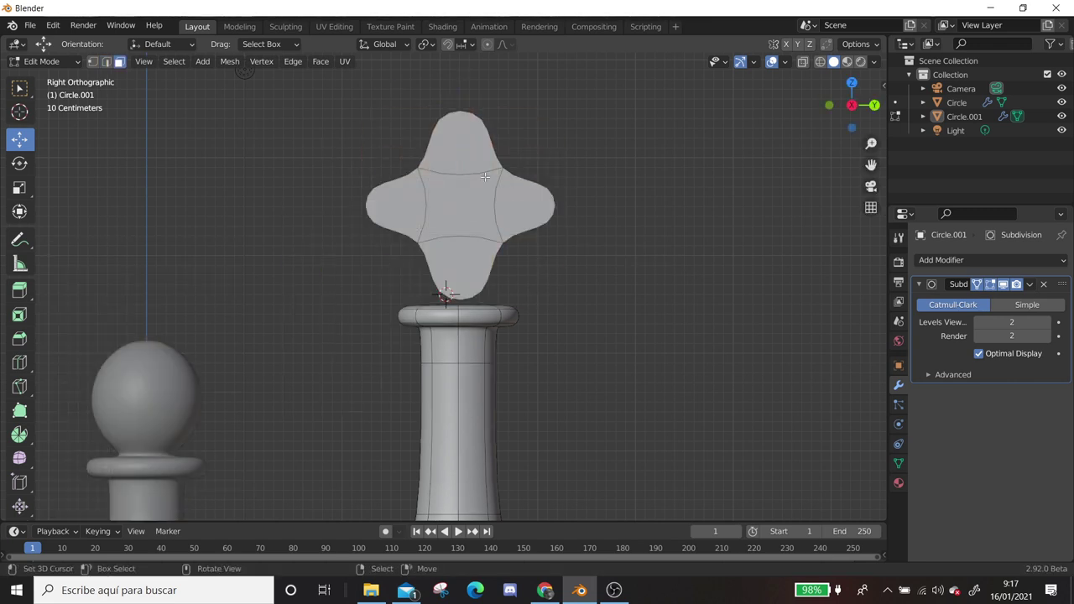
Add another centred loop across the arms and bevel it to round the cross
key("ctrl+r")
left_click(391, 203)
right_click(391, 204)
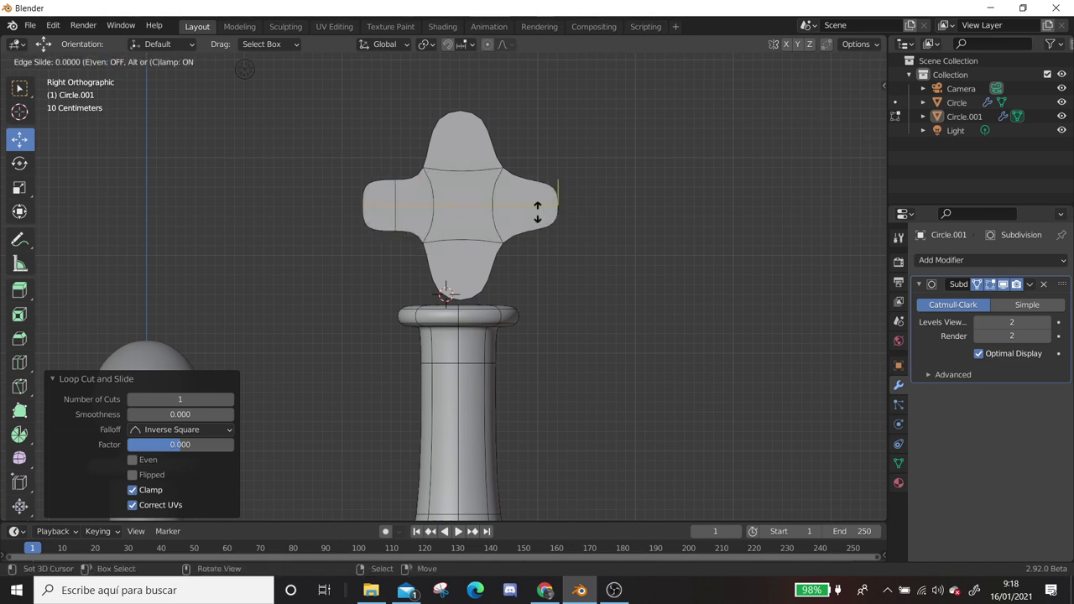
key("ctrl+b")
left_click(717, 275)
key("ctrl+z")
key("ctrl+shift+z")
left_click(577, 281)
key("ctrl+z")
key("ctrl+z")
key("ctrl+z")
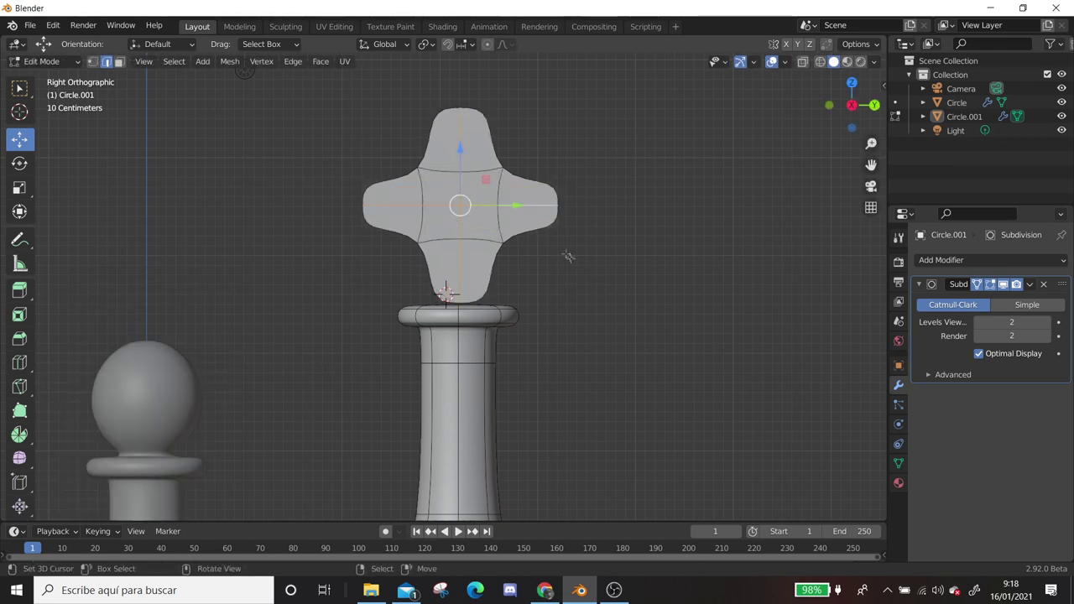
key("ctrl+b")
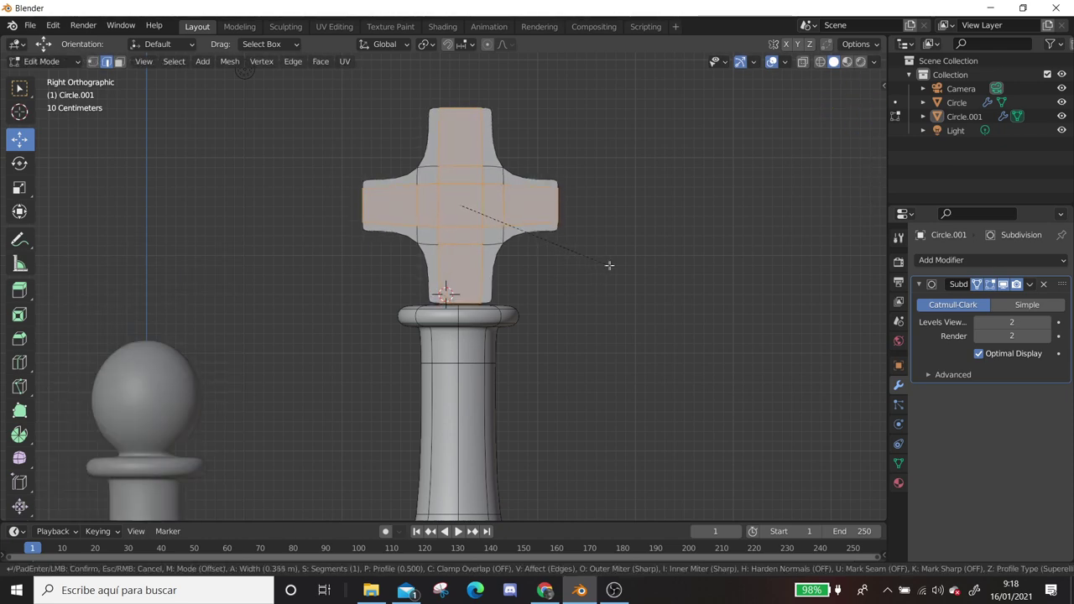
left_click(611, 264)
Select the whole cross and rotate it about the X axis
key("alt+a")
mouse_move(549, 252)
middle_mouse_down()
mouse_move(509, 292)
mouse_move(394, 227)
mouse_move(1013, 290)
middle_mouse_up()
key("l")
key("r")
key("x")
key("Return")
left_click(1003, 285)
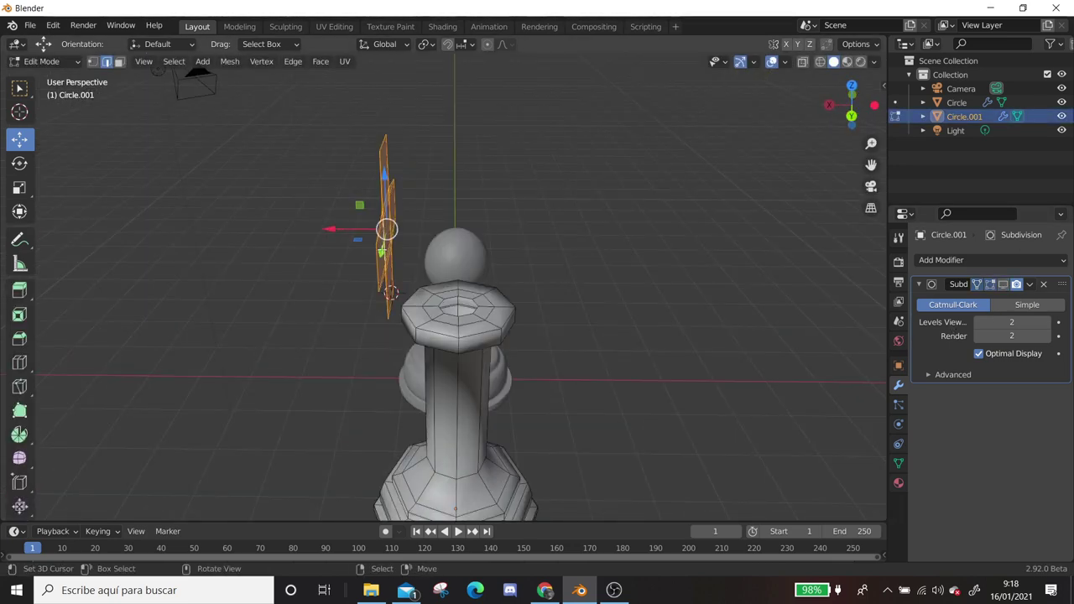
Extrude the cross faces outward
key("e")
left_click(467, 248)
scroll(486, 243, "up", 5)
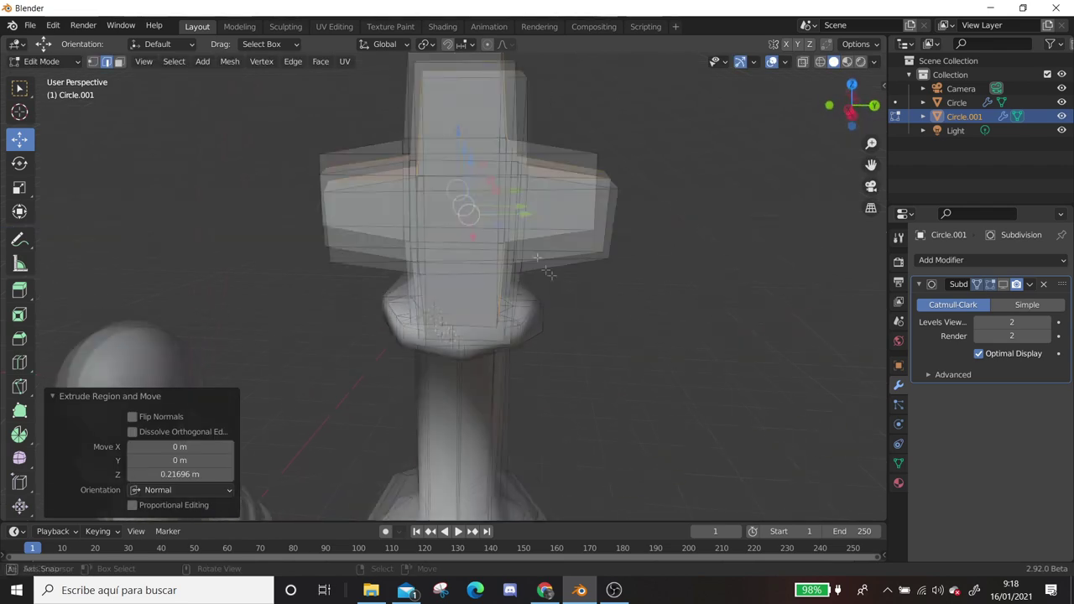
middle_click_drag(487, 243, 539, 259)
key("Tab")
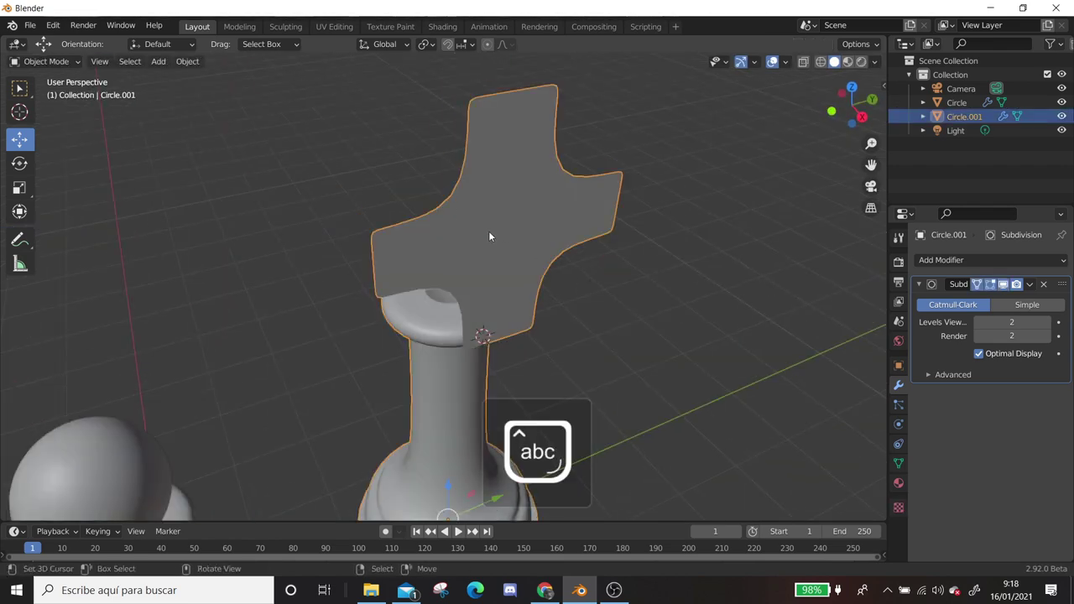
key("Tab")
mouse_move(488, 230)
middle_mouse_down()
mouse_move(468, 239)
mouse_move(536, 277)
middle_mouse_up()
Add a Solidify modifier above Subdivision with a 0.18 m thickness
left_click(940, 260)
left_click(730, 548)
left_click_drag(1063, 398, 1063, 285)
left_click_drag(1010, 321, 1041, 321)
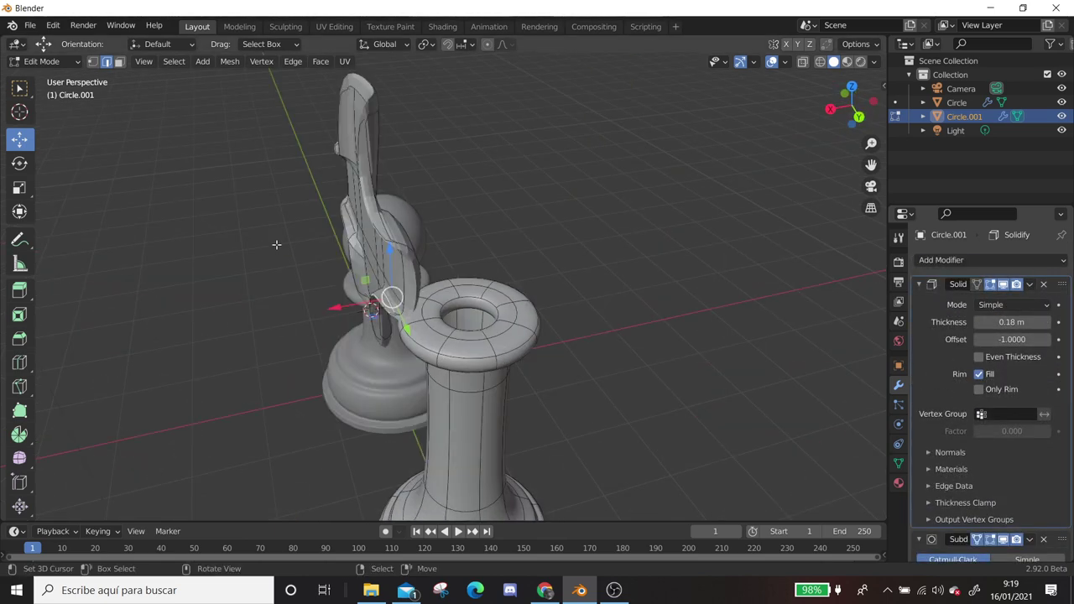
middle_click_drag(541, 266, 541, 198)
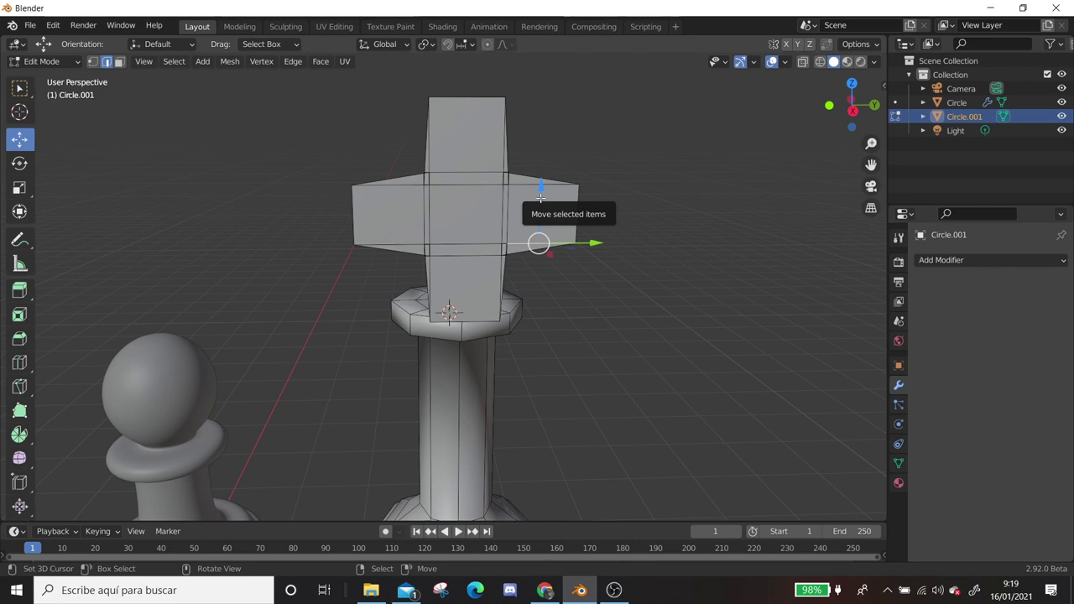
Add a level-2 Subdivision modifier to the cross, hiding its smoothing while editing
key("Tab")
key("ctrl+2")
key("Tab")
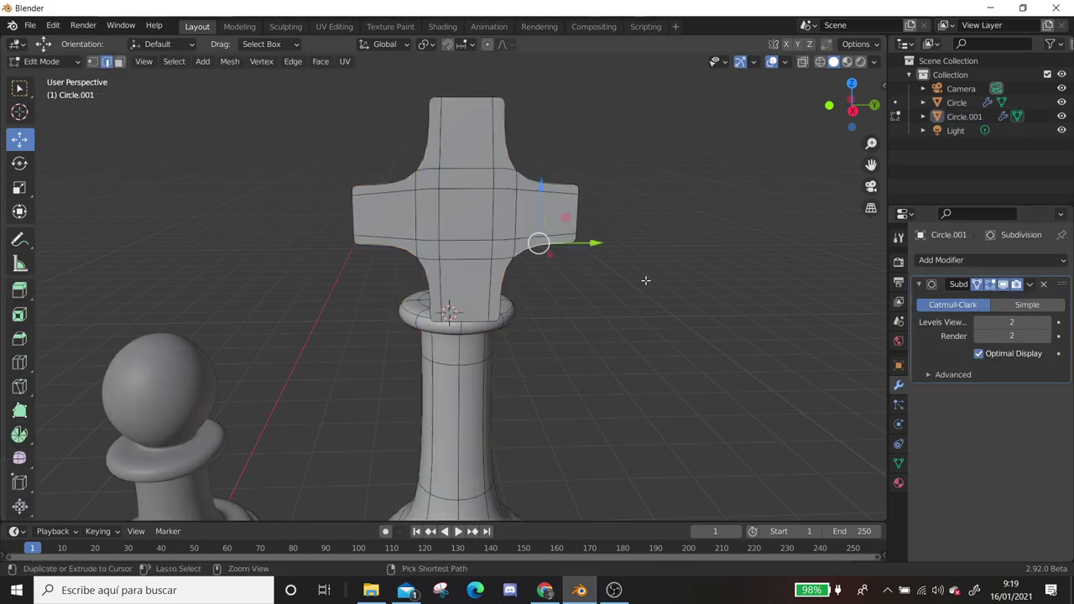
left_click(1003, 285)
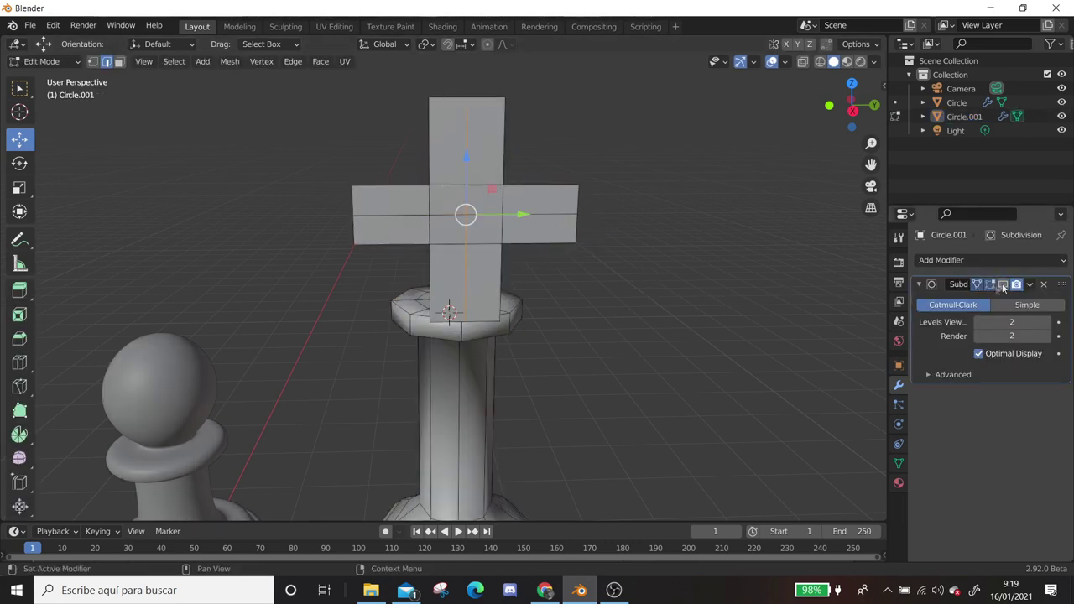
Bevel the cross's vertical and horizontal centre edge loops
left_click(479, 141, "alt+shift")
key("ctrl+b")
left_click(681, 261)
middle_click_drag(688, 256, 616, 257)
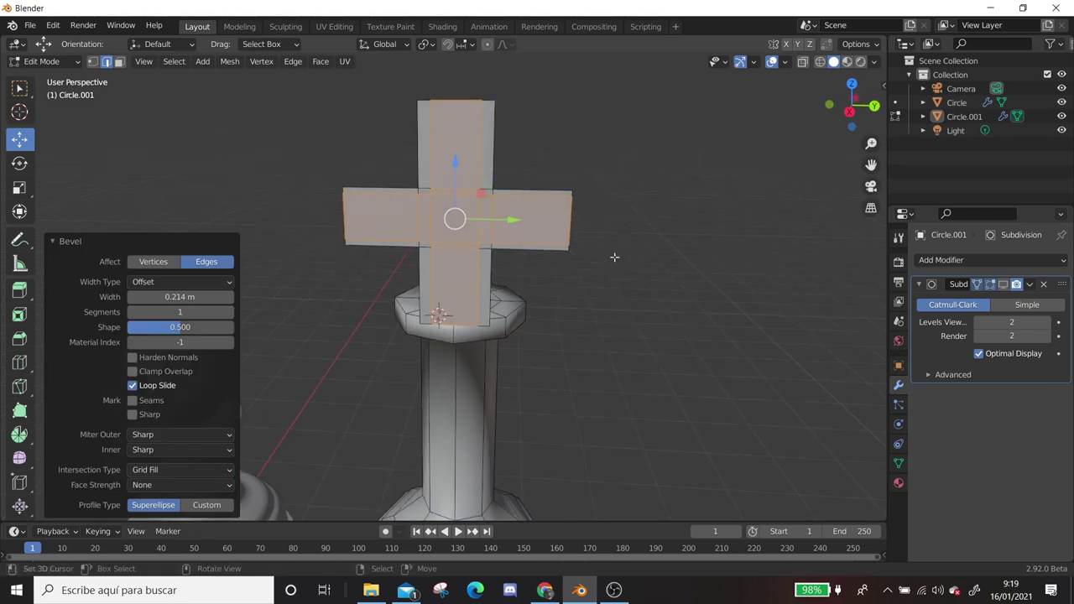
key("ctrl+z")
key("ctrl+b")
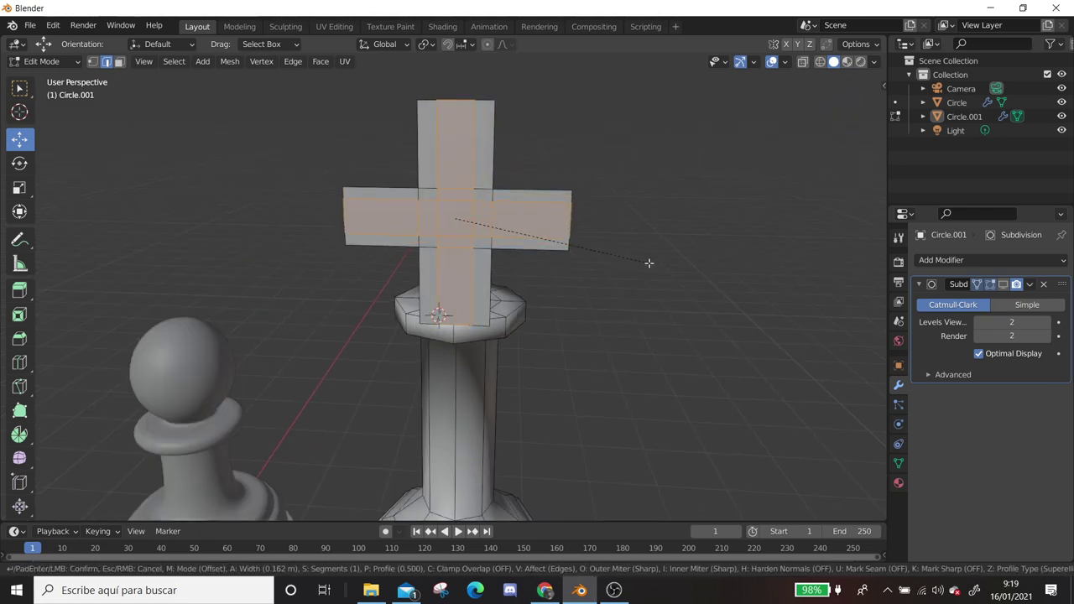
left_click(653, 265)
key("Tab")
key("Tab")
mouse_move(575, 305)
middle_mouse_down()
mouse_move(411, 233)
mouse_move(456, 436)
middle_mouse_up()
Extrude the whole linked cross along its normals and bevel the new edges
key("l")
key("e")
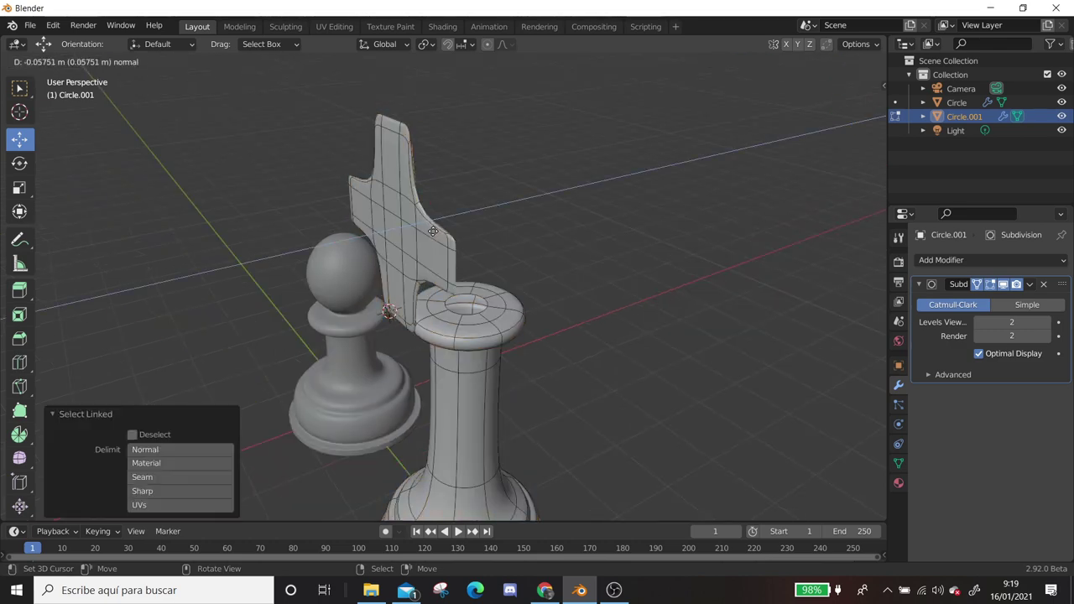
left_click(452, 231)
middle_click_drag(452, 230, 640, 243)
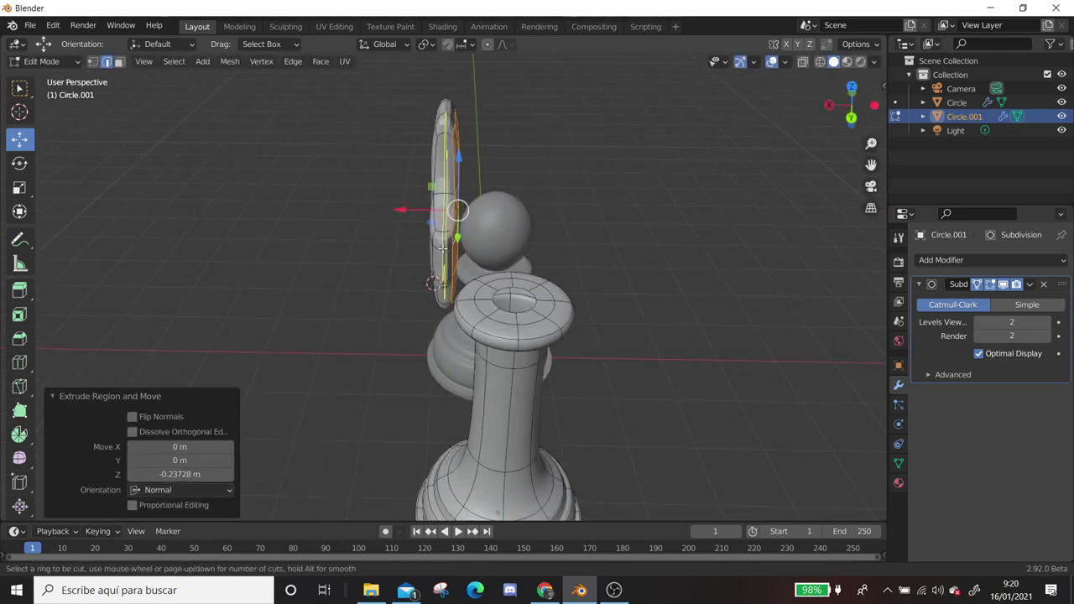
key("g")
left_click(640, 242)
key("ctrl+b")
left_click(649, 245)
key("Tab")
Add two loop cuts, one slid toward the arm end and one on the cross top
middle_click_drag(648, 245, 537, 276)
scroll(537, 276, "up", 2)
scroll(565, 249, "up", 3)
key("Tab")
key("ctrl+r")
left_click_drag(526, 189, 510, 175)
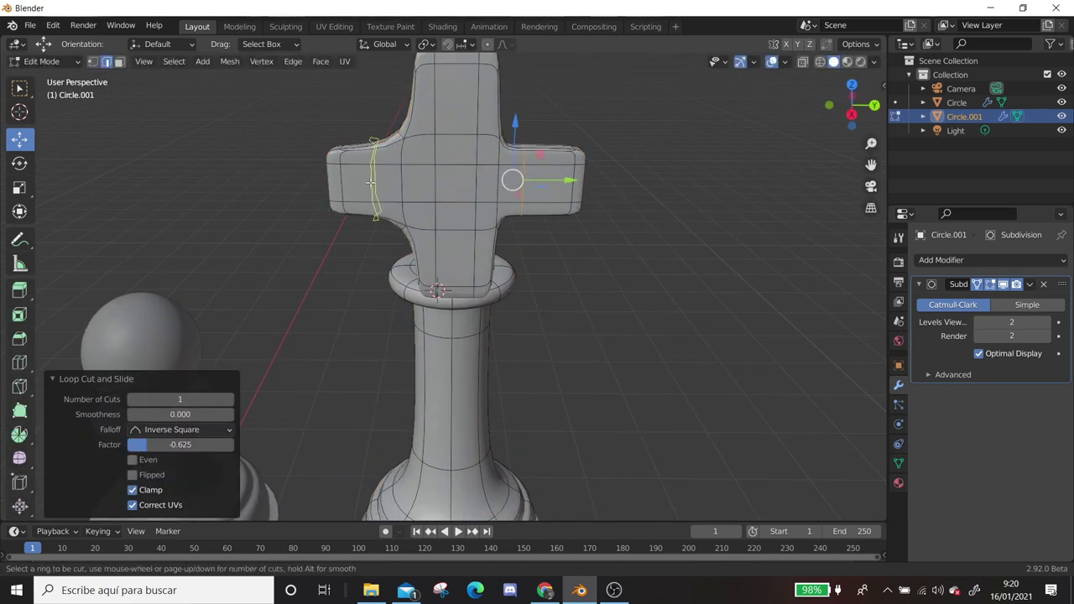
key("ctrl+r")
left_click(421, 105)
left_click(419, 239)
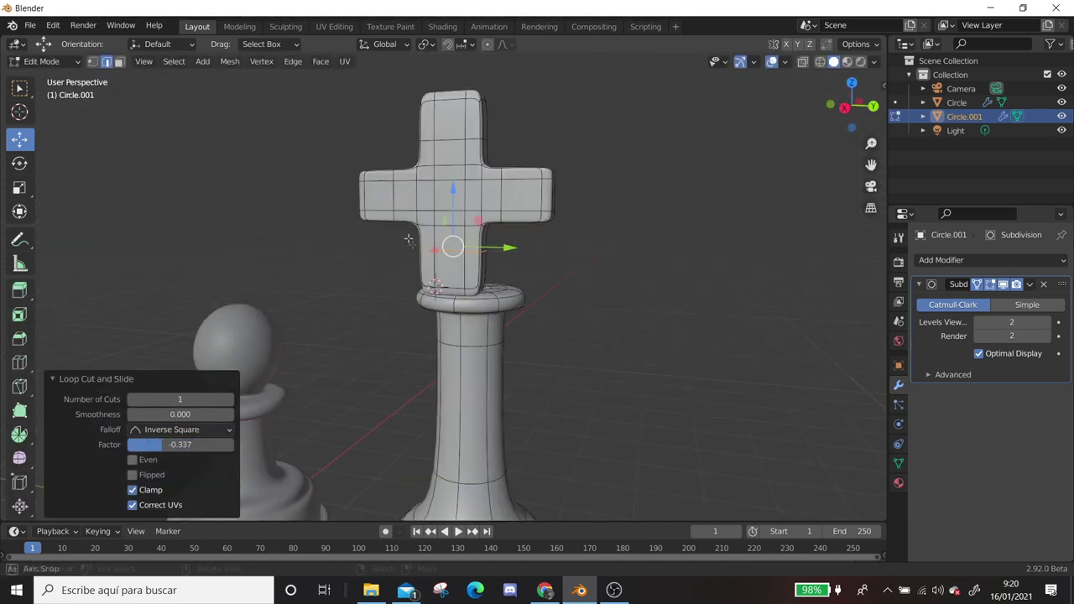
mouse_move(419, 294)
middle_mouse_down()
mouse_move(391, 292)
mouse_move(495, 179)
middle_mouse_up()
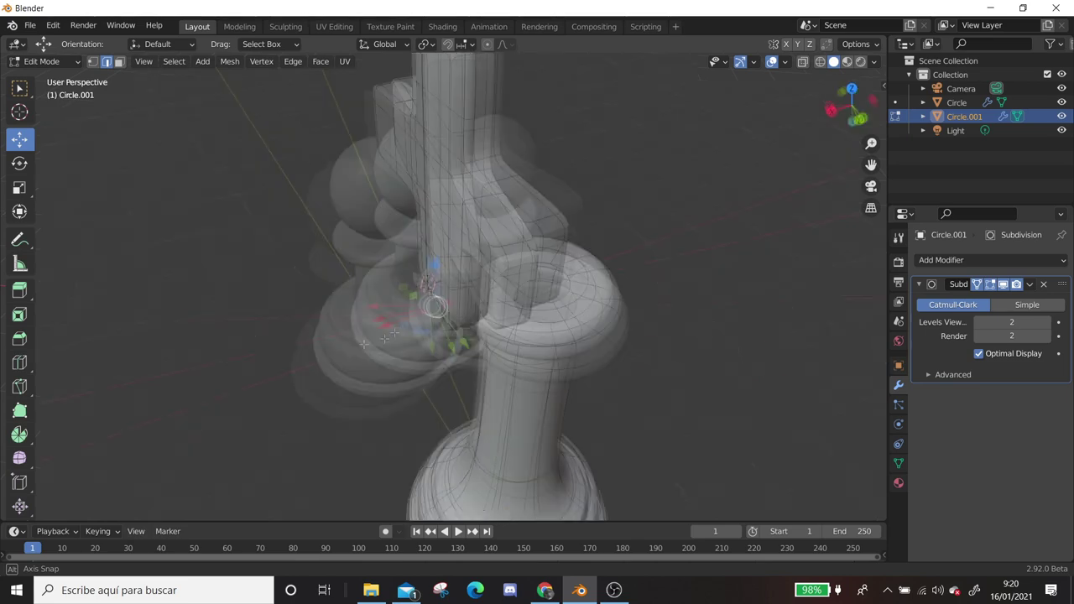
Separate the linked cross geometry into its own object, Circle.002
key("l")
key("p")
left_click(495, 178)
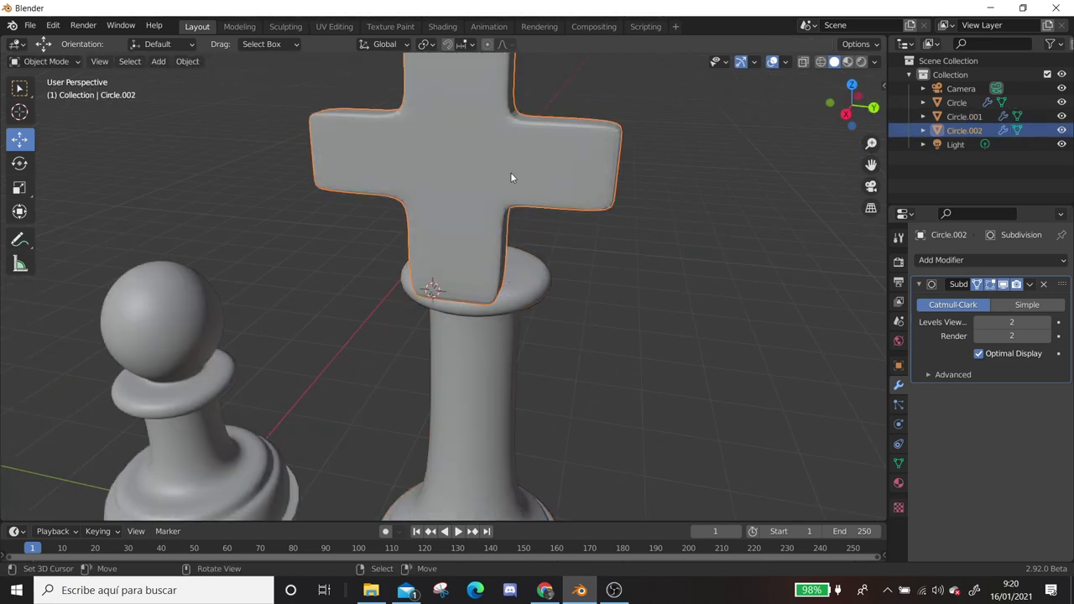
Isolate the cross in local view and try a wide scaled base plate, then undo it
key("KP_Divide")
mouse_move(510, 172)
middle_mouse_down("alt")
mouse_move(455, 225)
mouse_move(693, 225)
middle_mouse_up("alt")
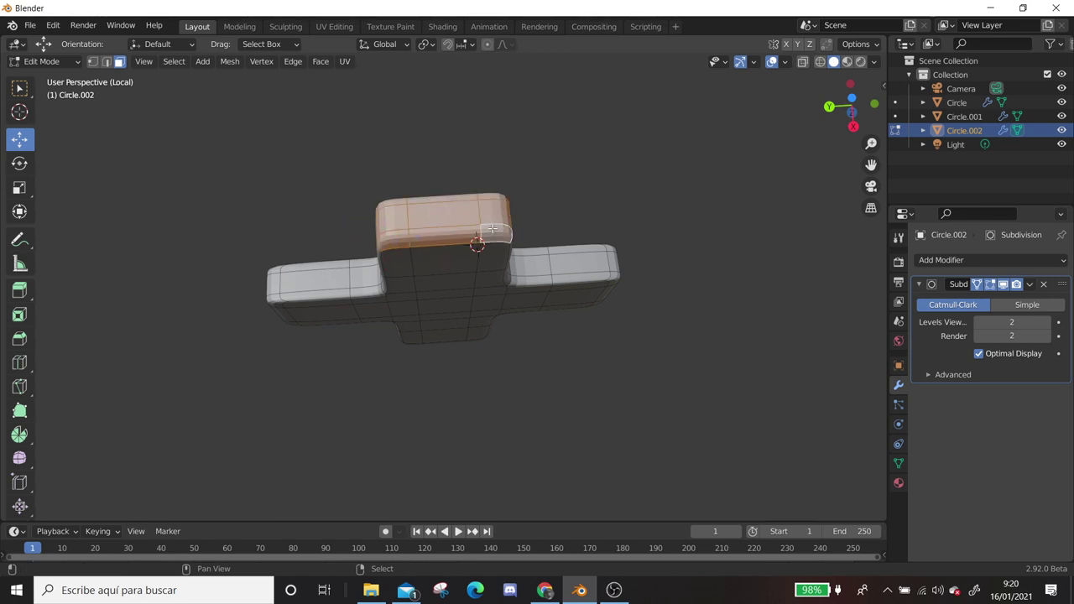
middle_click_drag(493, 228, 604, 218)
key("e")
right_click(559, 263)
mouse_move(559, 264)
middle_mouse_down()
mouse_move(604, 408)
mouse_move(495, 260)
middle_mouse_up()
key("s")
left_click(629, 426)
key("Tab")
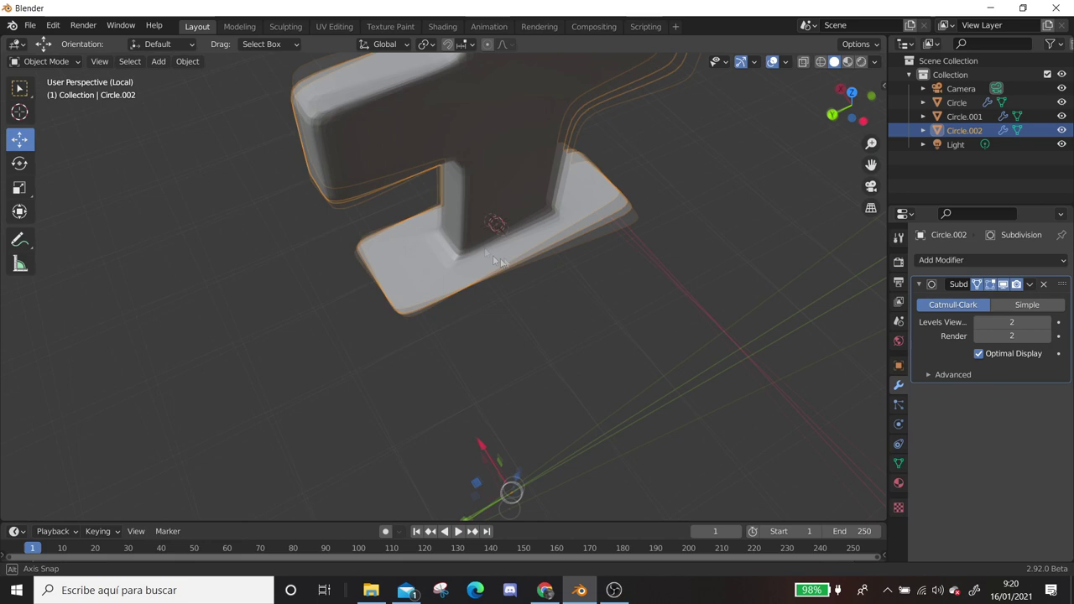
key("ctrl+z")
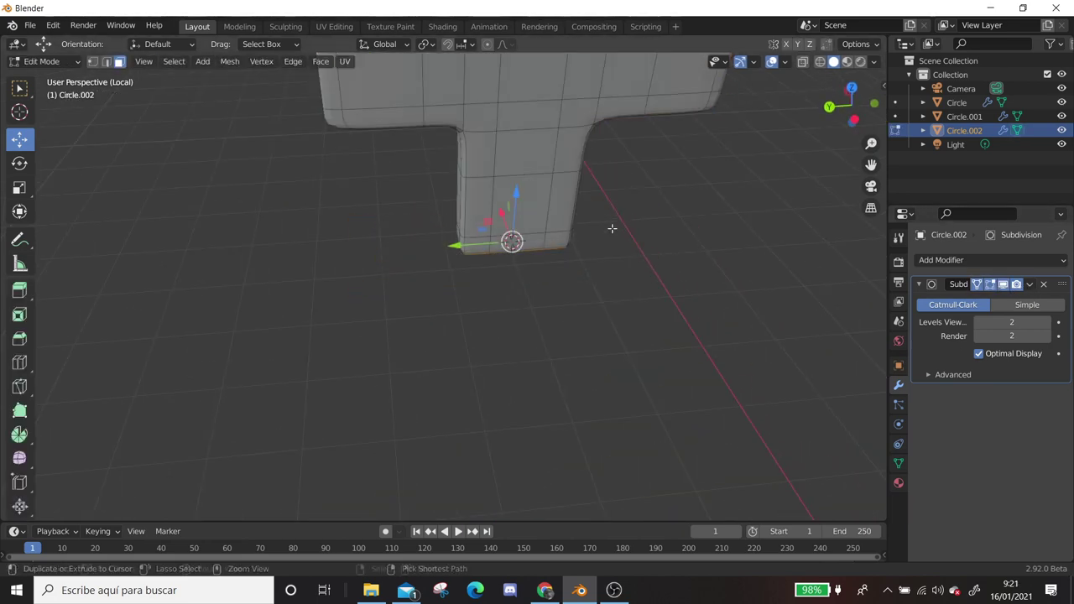
mouse_move(611, 228)
middle_mouse_down()
mouse_move(587, 276)
mouse_move(513, 255)
middle_mouse_up()
left_click(588, 276)
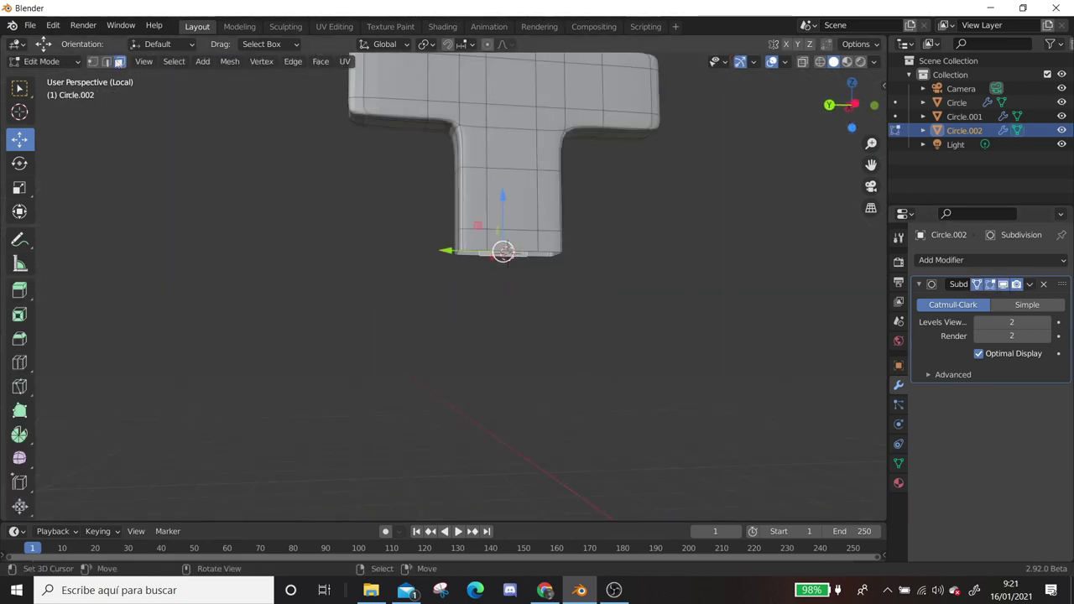
Extrude the bottom edges and scale them 2.452 into a wide flat rim
key("e")
key("s")
left_click(666, 238)
right_click(666, 189)
right_click(726, 182)
Enable the LoopTools add-on in the Preferences add-ons list
left_click(53, 26)
left_click(84, 222)
left_click(403, 90)
type("f2")
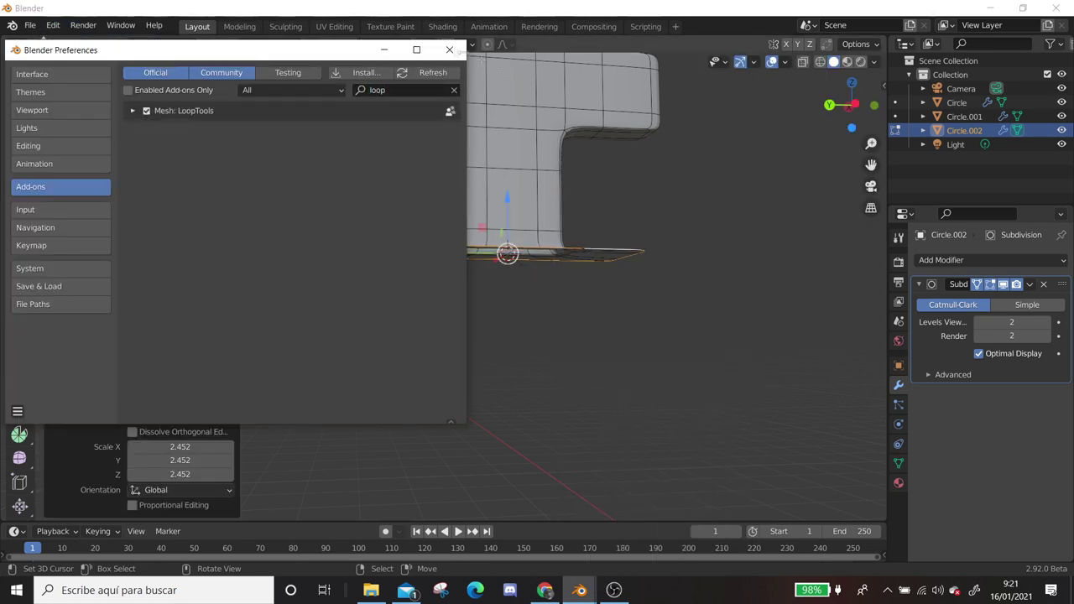
left_click(449, 49)
Round the rim with LoopTools Circle, then begin rotating it about Z from top view
right_click(635, 139)
left_click(719, 160)
middle_click_drag(719, 160, 571, 337)
key("shift+s")
left_click(659, 395)
key("KP_7")
key("r")
key("z")
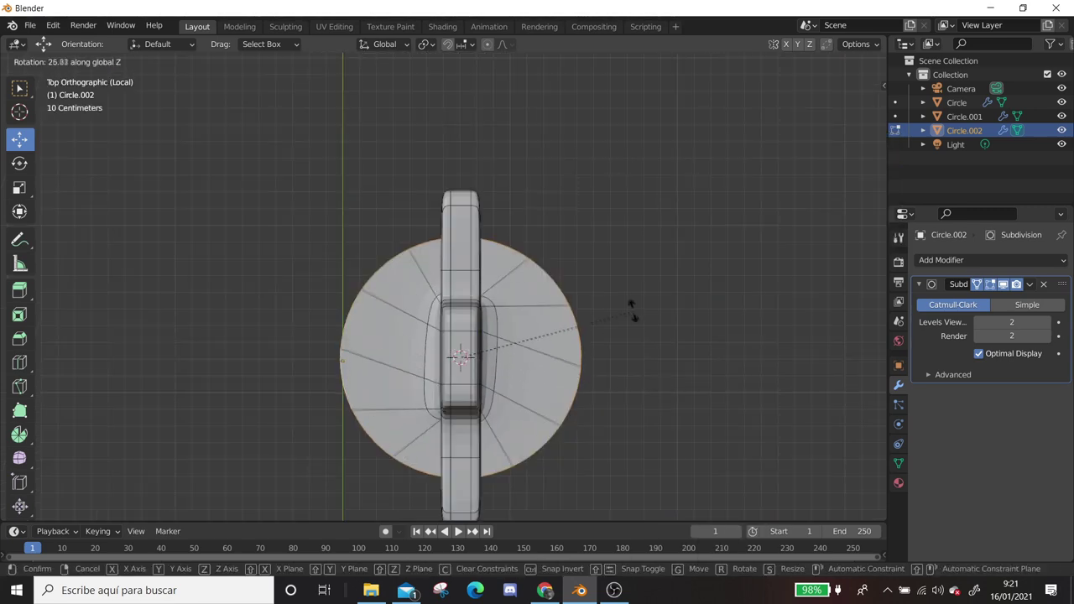
Rotate the disc 44.4° about Z and inset its faces
left_click(614, 258)
middle_click_drag(613, 257, 590, 290)
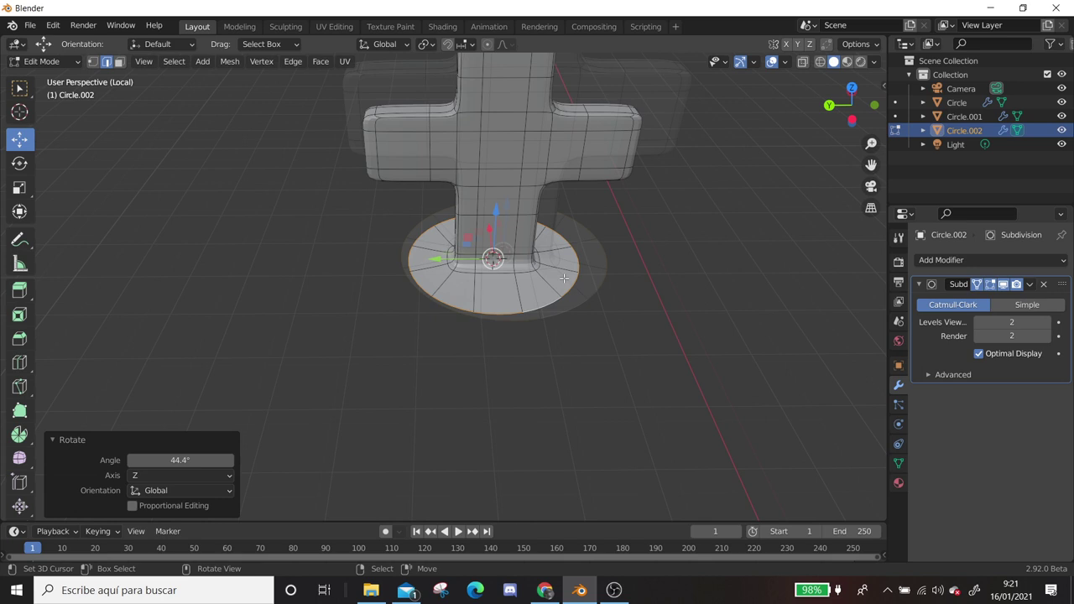
key("3")
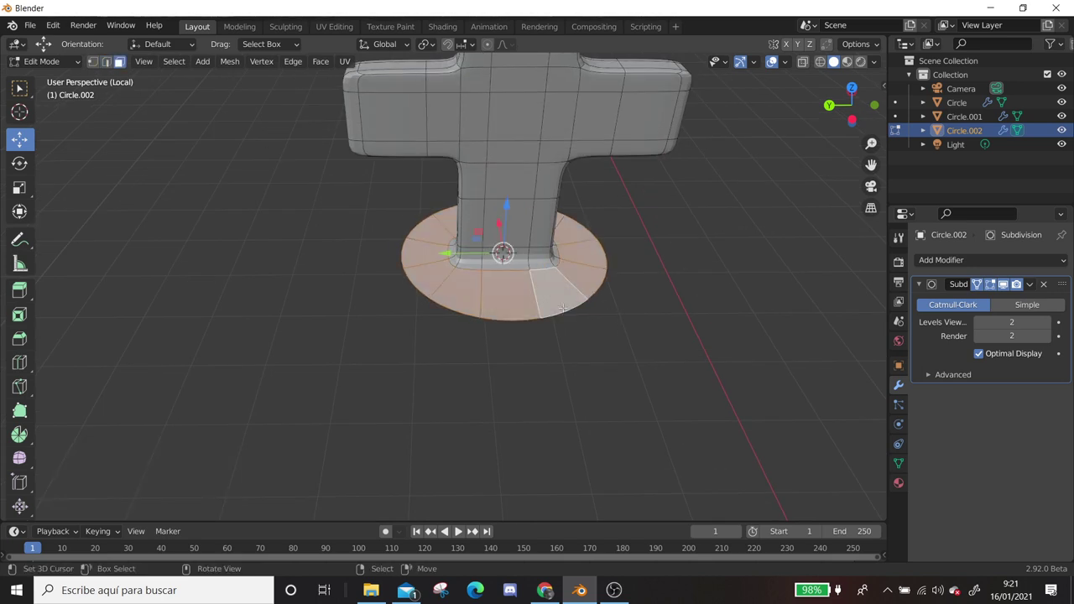
key("i")
left_click(626, 327)
Dissolve the unwanted disc edges and shrink an inner edge loop to 0.694 scale
key("2")
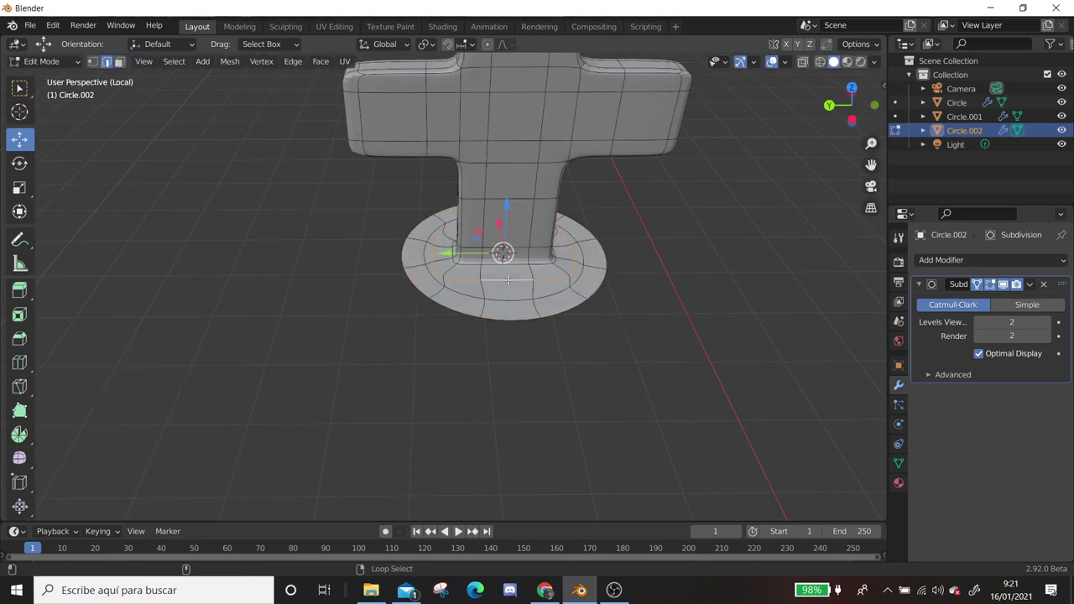
left_click(511, 282, "alt")
key("x")
left_click(492, 342)
left_click(520, 281, "alt")
key("s")
left_click(611, 328)
mouse_move(612, 328)
middle_mouse_down()
mouse_move(339, 250)
mouse_move(611, 263)
mouse_move(495, 342)
middle_mouse_up()
left_click(552, 271)
mouse_move(561, 321)
middle_mouse_down()
mouse_move(370, 310)
mouse_move(503, 311)
mouse_move(418, 353)
mouse_move(540, 336)
middle_mouse_up()
Return to the full scene and open the king body Circle.001 for mesh editing
key("Tab")
key("KP_Divide")
left_click(418, 352)
key("Tab")
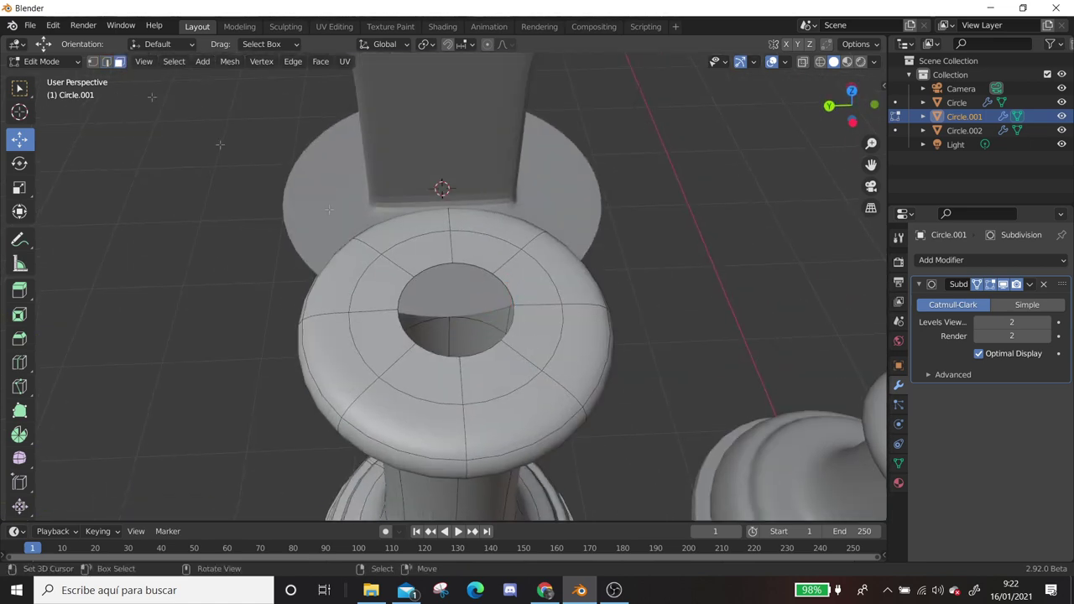
Subdivide a loop of faces on the king's collar with 1 cut
left_click(520, 298, "alt")
right_click(526, 204)
left_click(527, 204)
mouse_move(527, 204)
middle_mouse_down()
mouse_move(476, 320)
mouse_move(437, 275)
middle_mouse_up()
key("alt+a")
middle_click_drag(462, 370, 407, 325)
right_click(460, 262)
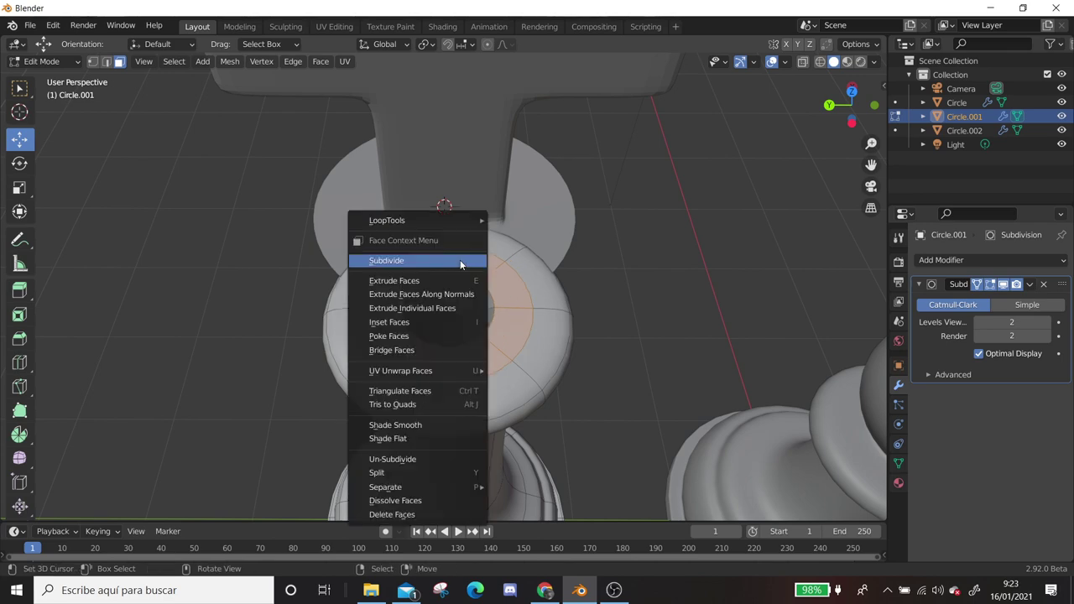
left_click(460, 261)
scroll(460, 260, "down", 3)
scroll(453, 181, "down", 2)
Open the cross Circle.002 for editing and add a loop cut on its disc
key("Tab")
middle_click_drag(453, 180, 325, 199)
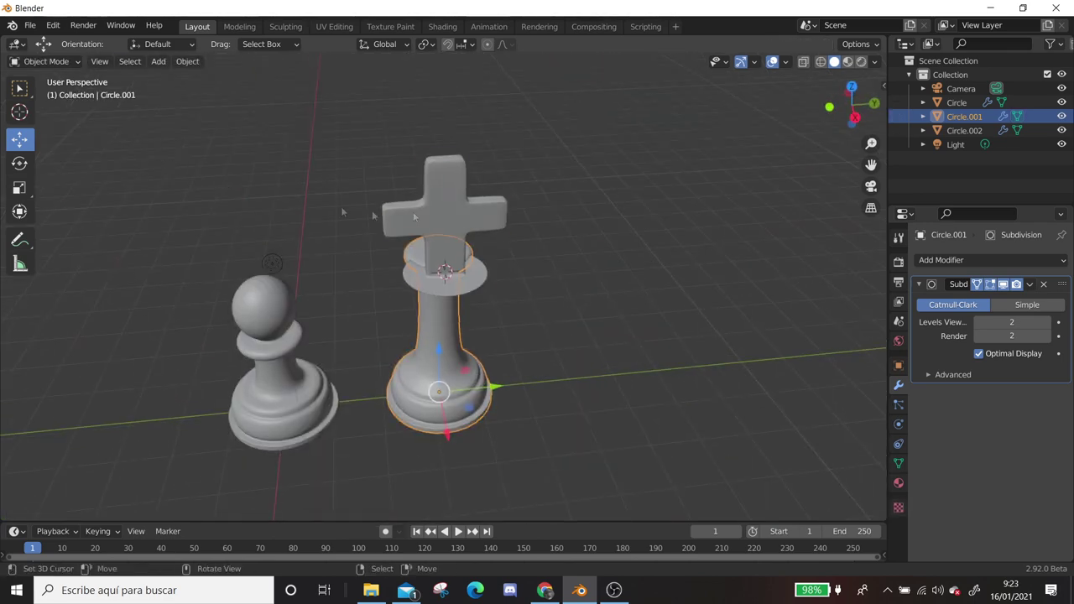
left_click(456, 212)
key("Tab")
scroll(455, 212, "up", 6)
key("ctrl+r")
left_click(471, 310)
scroll(470, 311, "down", 4)
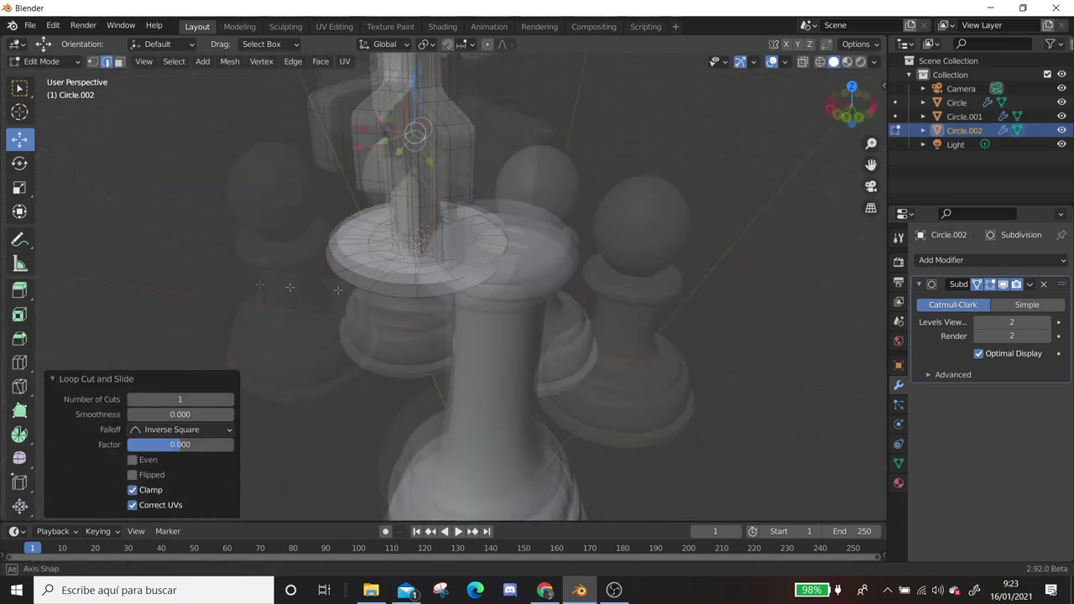
Make the disc's edge ring perfectly circular with LoopTools Circle
middle_click_drag(471, 311, 515, 247)
right_click(515, 247)
mouse_move(447, 148)
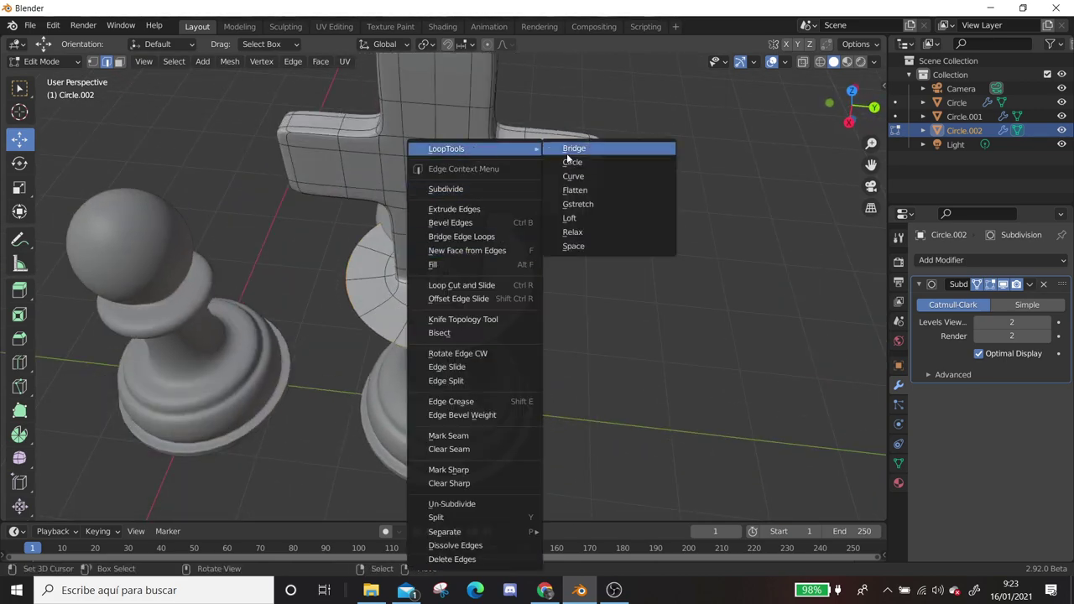
left_click(575, 165)
scroll(492, 333, "up", 1)
Select the whole cross and nudge it about -0.0132 m along X
middle_click_drag(392, 345, 375, 278)
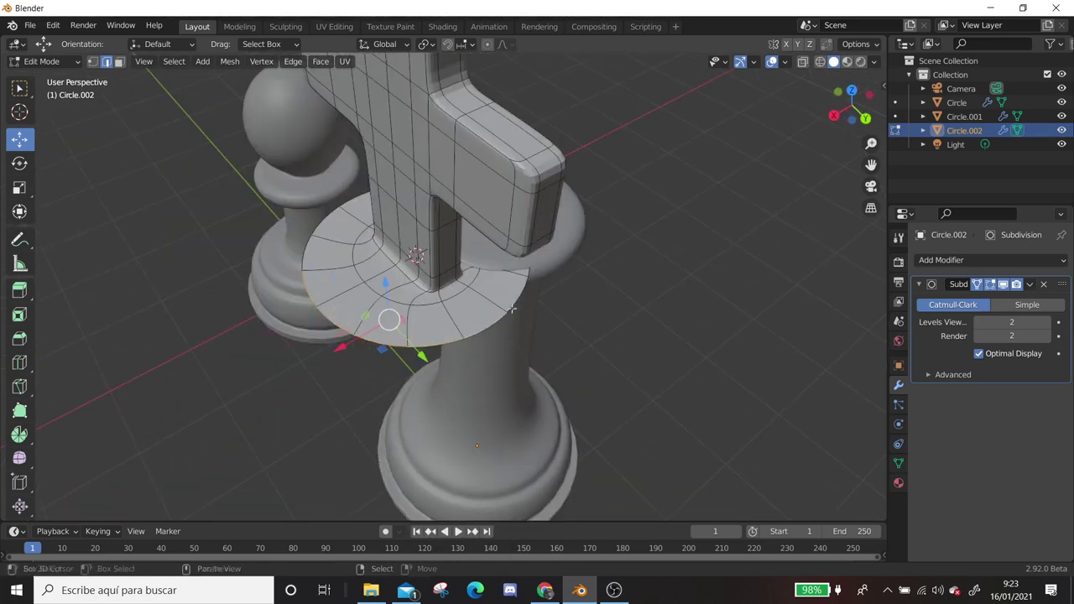
key("a")
left_click_drag(376, 279, 294, 261)
left_click(355, 297)
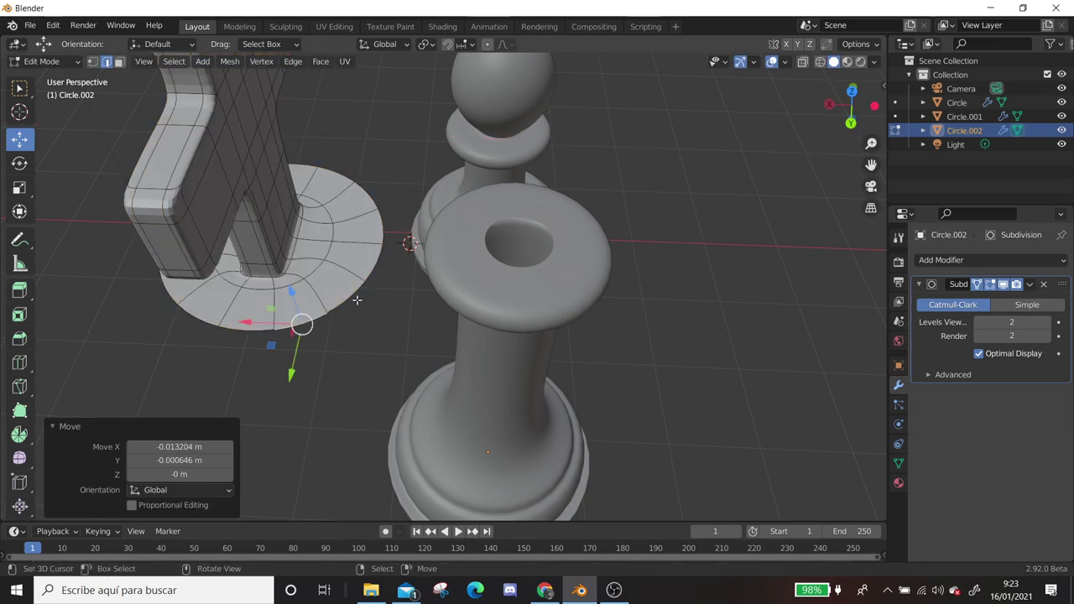
mouse_move(355, 297)
middle_mouse_down()
mouse_move(474, 323)
mouse_move(556, 459)
mouse_move(619, 258)
middle_mouse_up()
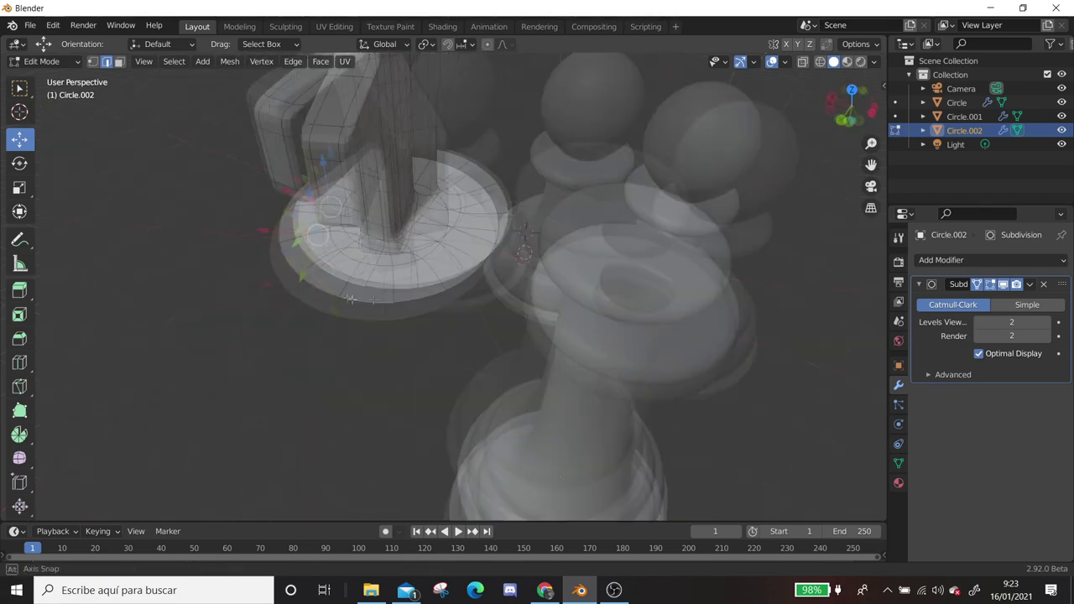
middle_click_drag(620, 257, 482, 326)
middle_click_drag(574, 286, 443, 323)
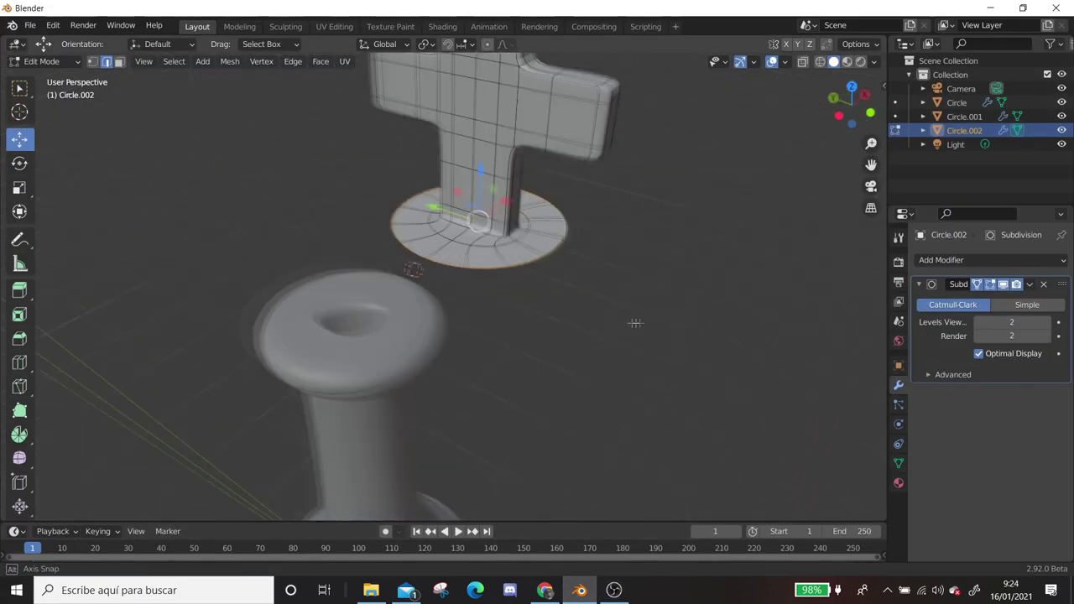
middle_click_drag(443, 323, 453, 269)
Open the king body Circle.001 for mesh editing and bring up its edge menu
key("Tab")
left_click(474, 388)
key("Tab")
right_click(474, 389)
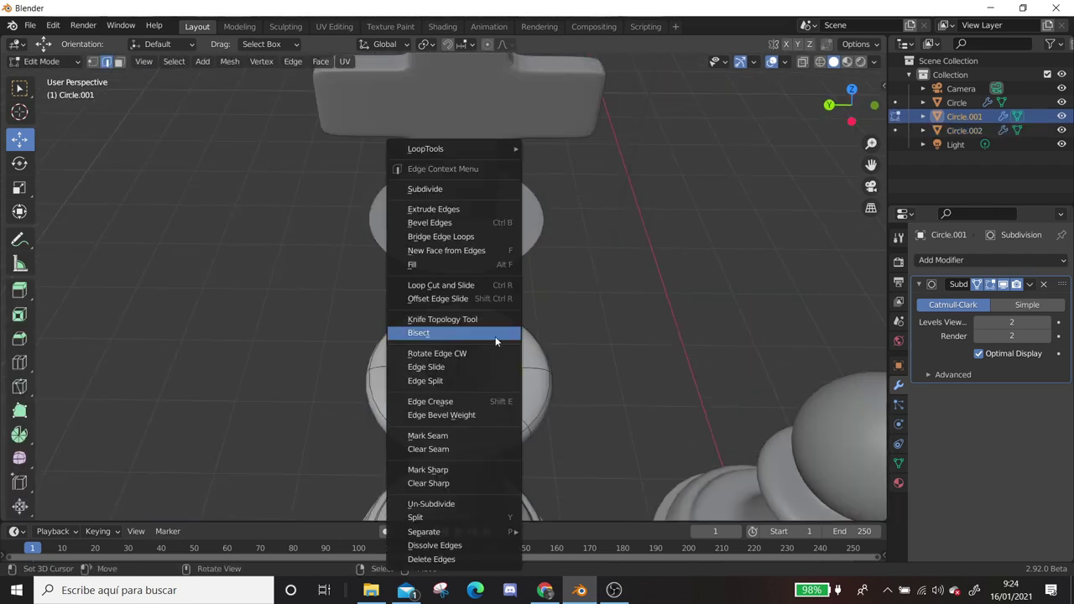
Subdivide the collar edges and add a loop cut inside the inner ring of the top
left_click(453, 197)
left_click(491, 421)
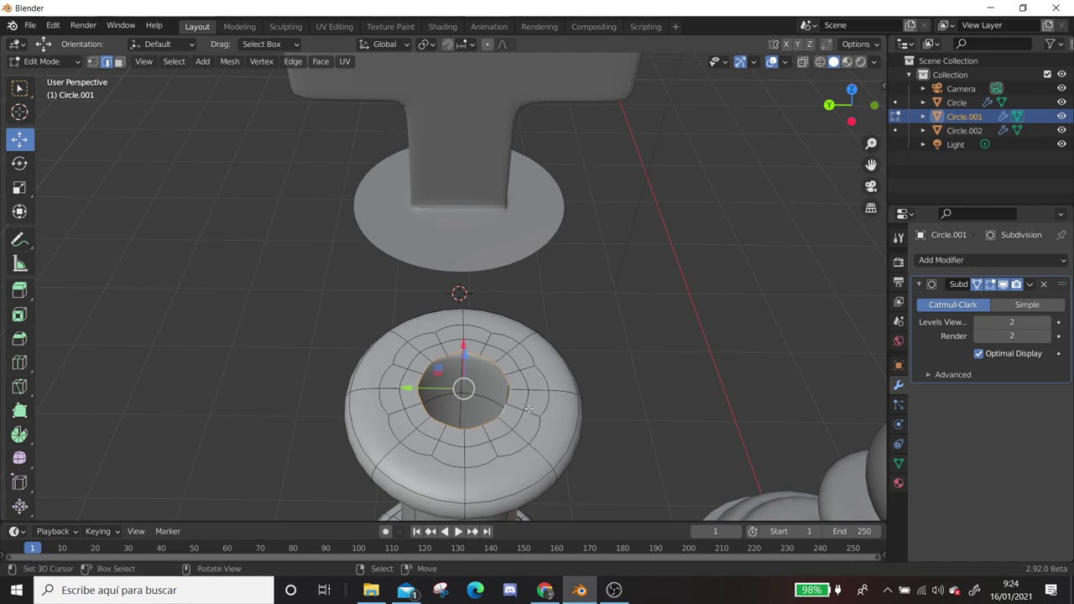
mouse_move(527, 409)
middle_mouse_down()
mouse_move(504, 369)
mouse_move(504, 304)
middle_mouse_up()
key("Tab")
key("Tab")
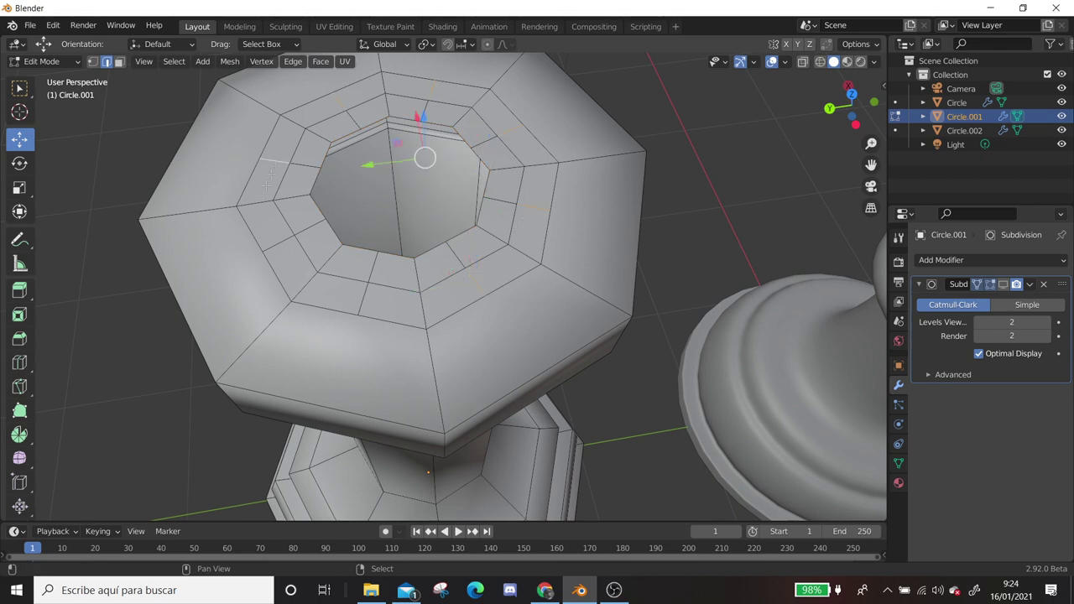
key("x")
left_click(360, 302)
middle_click_drag(361, 302, 478, 274)
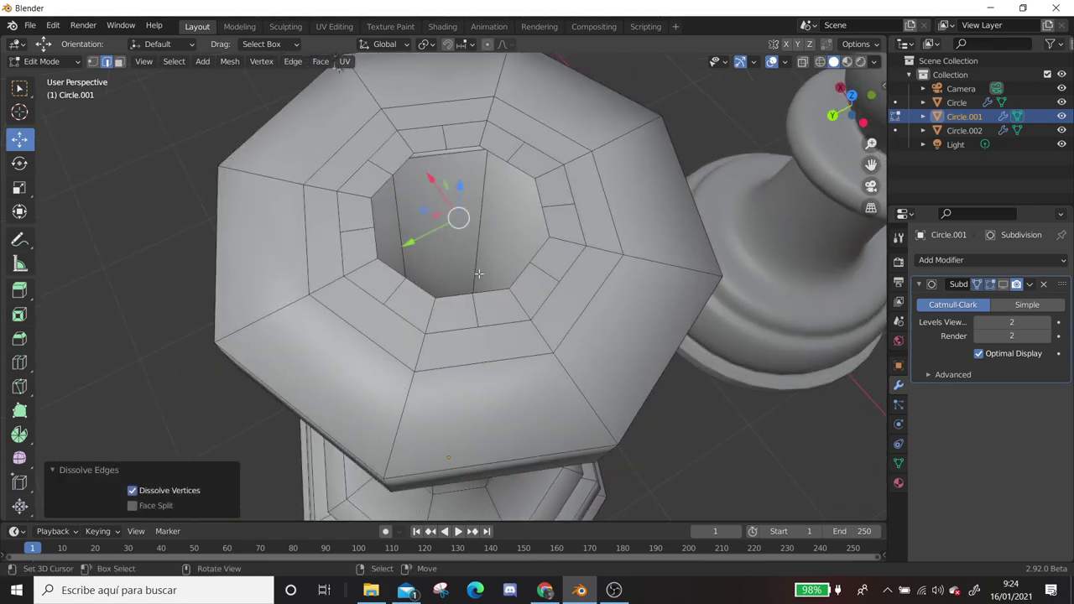
key("ctrl+r")
left_click(513, 303)
middle_click_drag(510, 305, 468, 310)
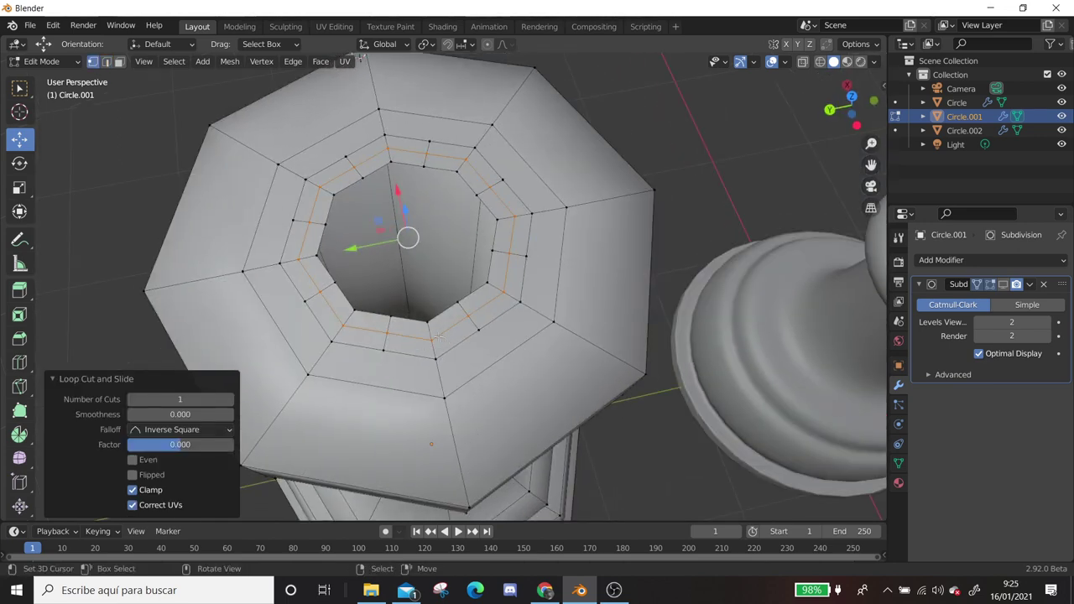
left_click(446, 339)
middle_click_drag(466, 329, 400, 357)
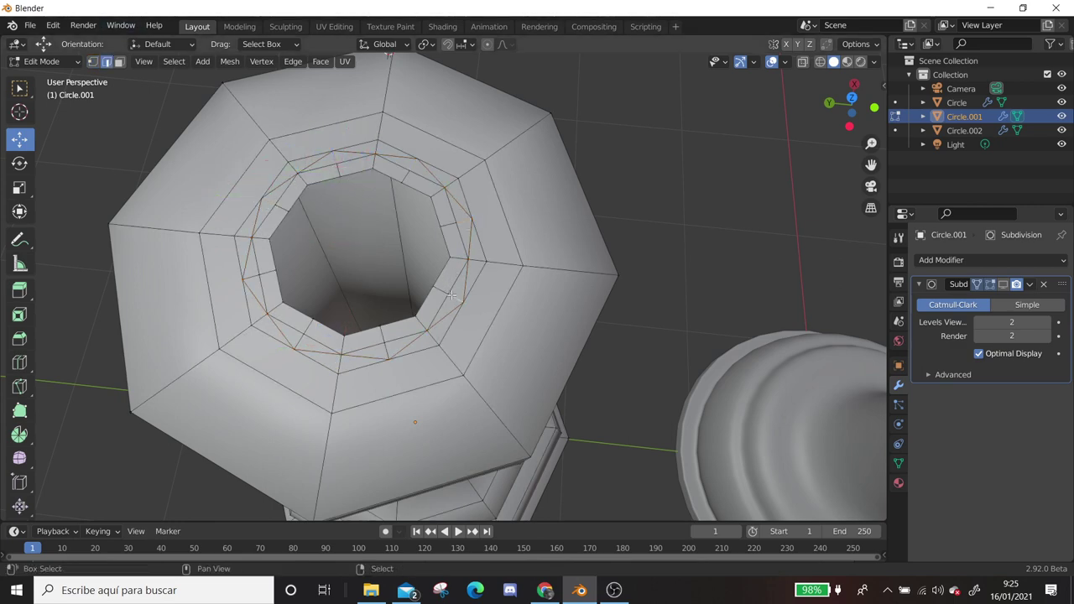
Dissolve the extra edge loops on the king body's top face
key("x")
left_click(324, 247)
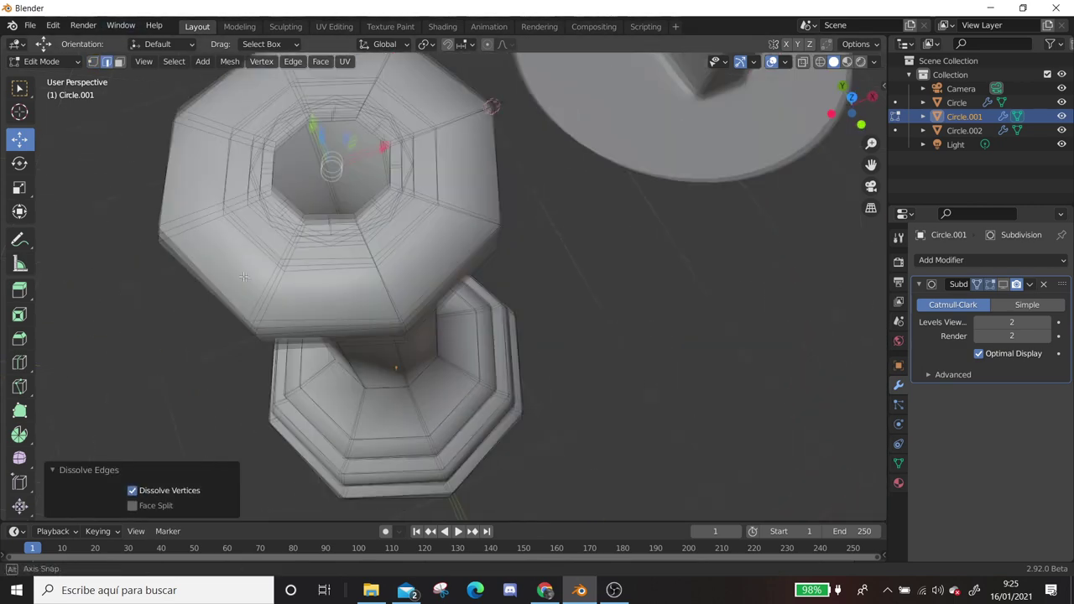
middle_click_drag(324, 247, 423, 282)
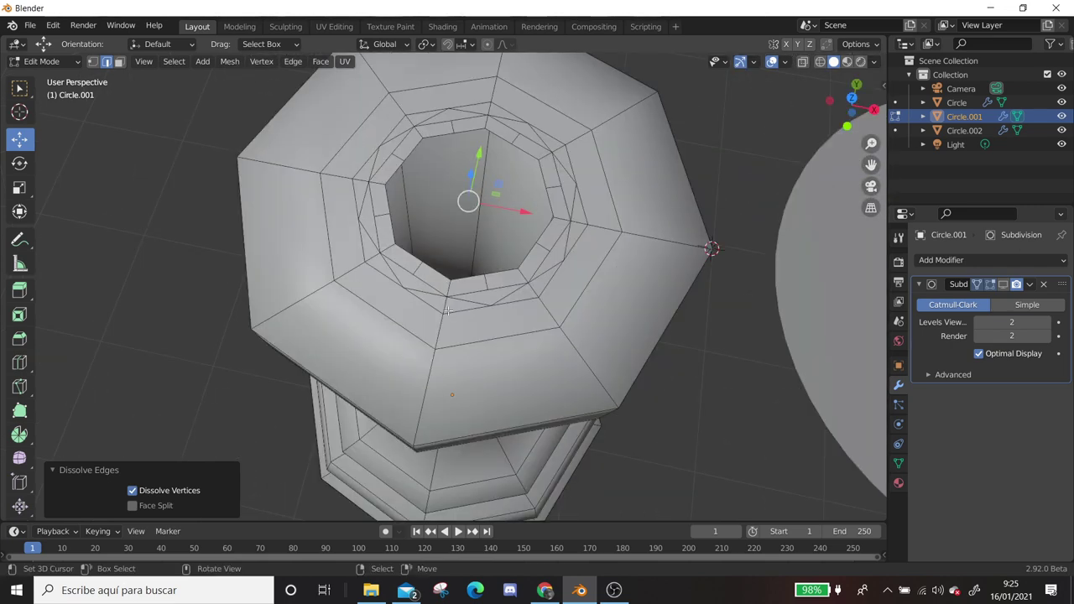
left_click(434, 299, "shift")
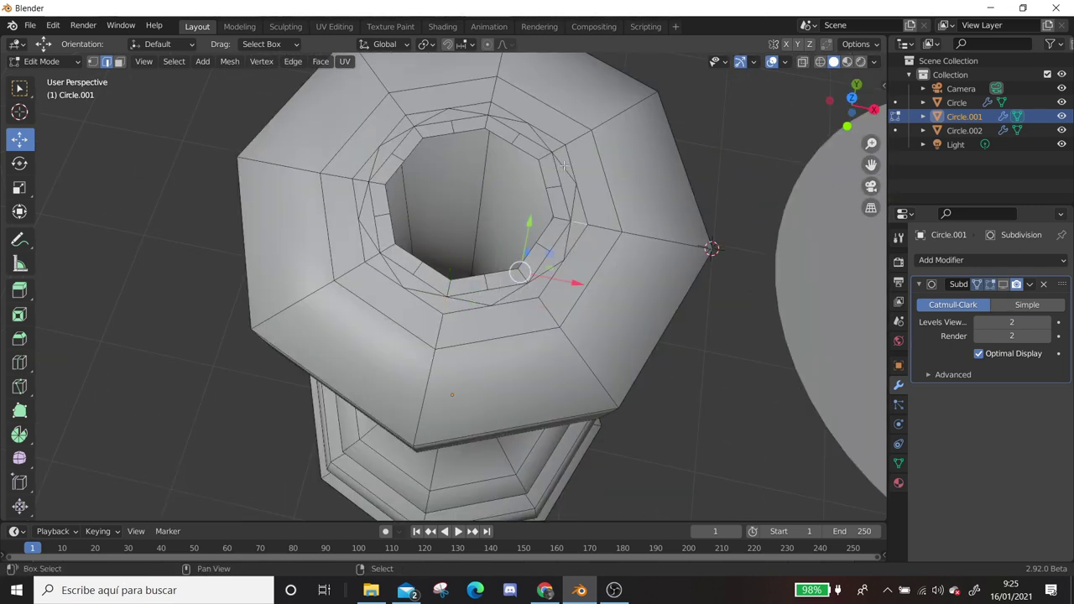
key("x")
left_click(372, 257)
Show subdivision smoothing in edit mode and inspect the inner rim around the opening
left_click(1003, 284)
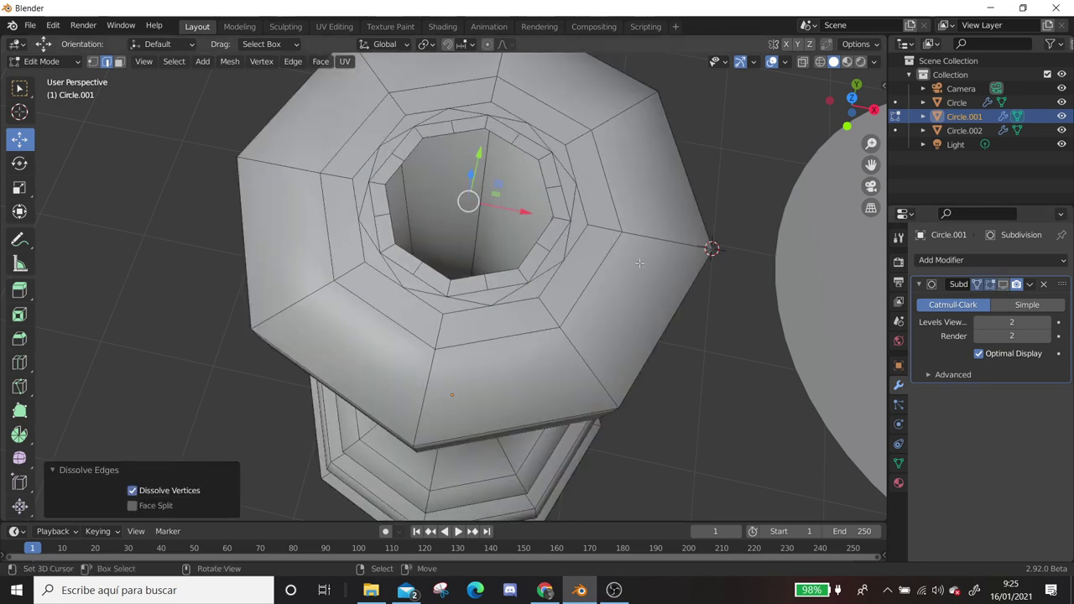
middle_click_drag(639, 262, 579, 257)
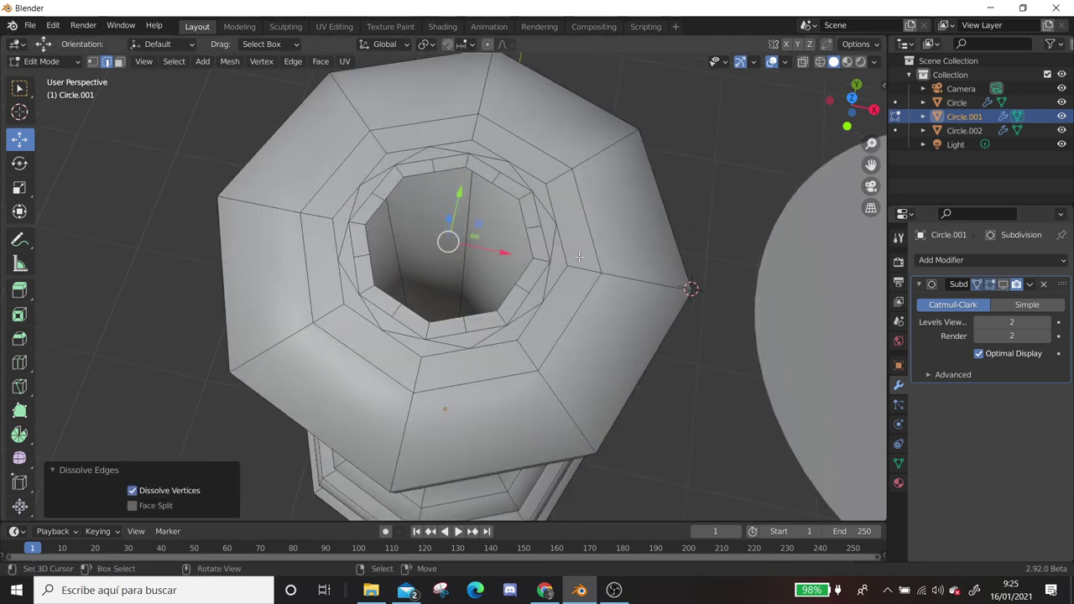
left_click(395, 186)
left_click(394, 188, "alt")
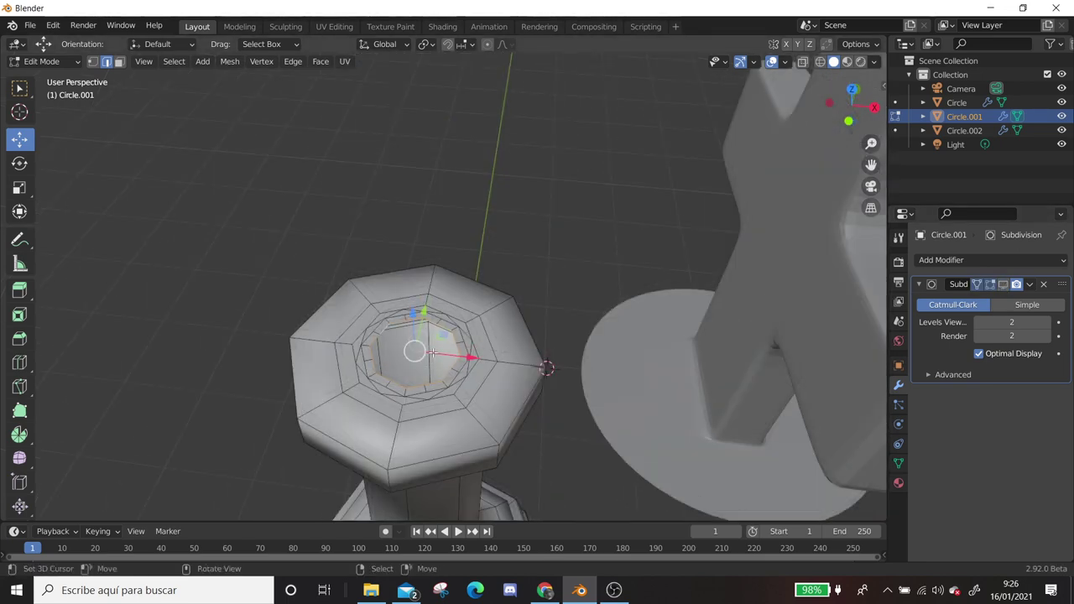
middle_click_drag(394, 189, 554, 347)
scroll(503, 310, "up", 2)
scroll(440, 260, "up", 2)
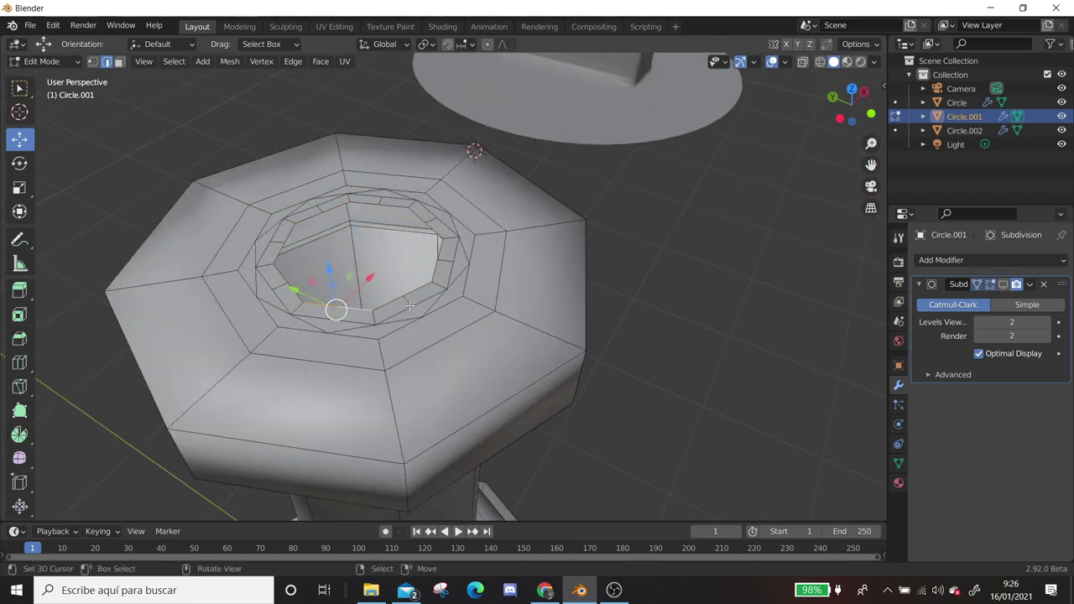
Enter Edit Mode on Circle.002 and orbit around the cross and disc beside the pawn
key("Tab")
left_click(492, 226)
scroll(492, 227, "down", 2)
key("Tab")
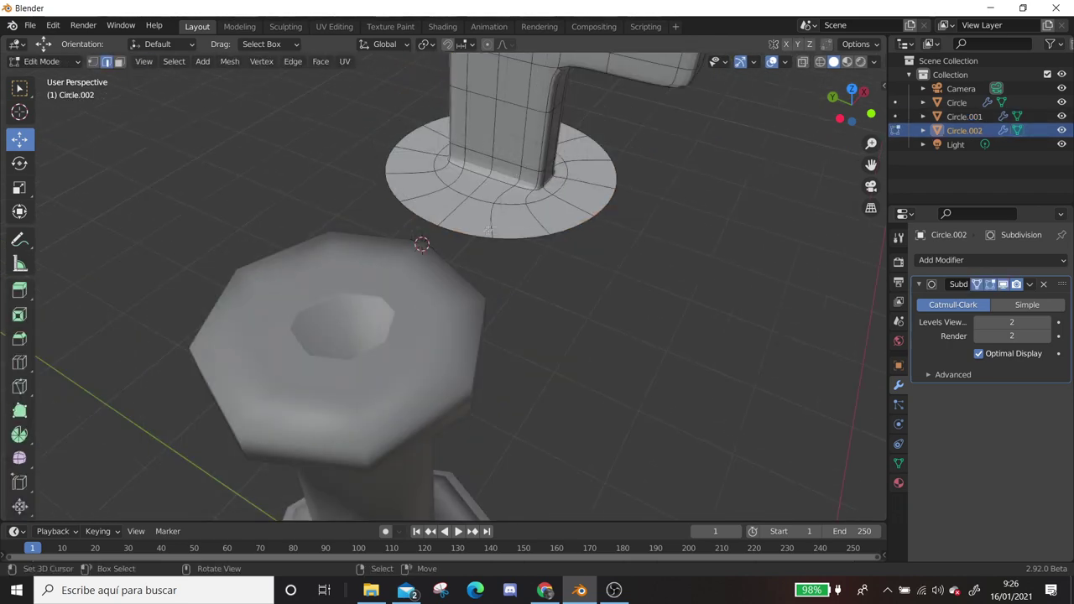
middle_click_drag(456, 233, 439, 207)
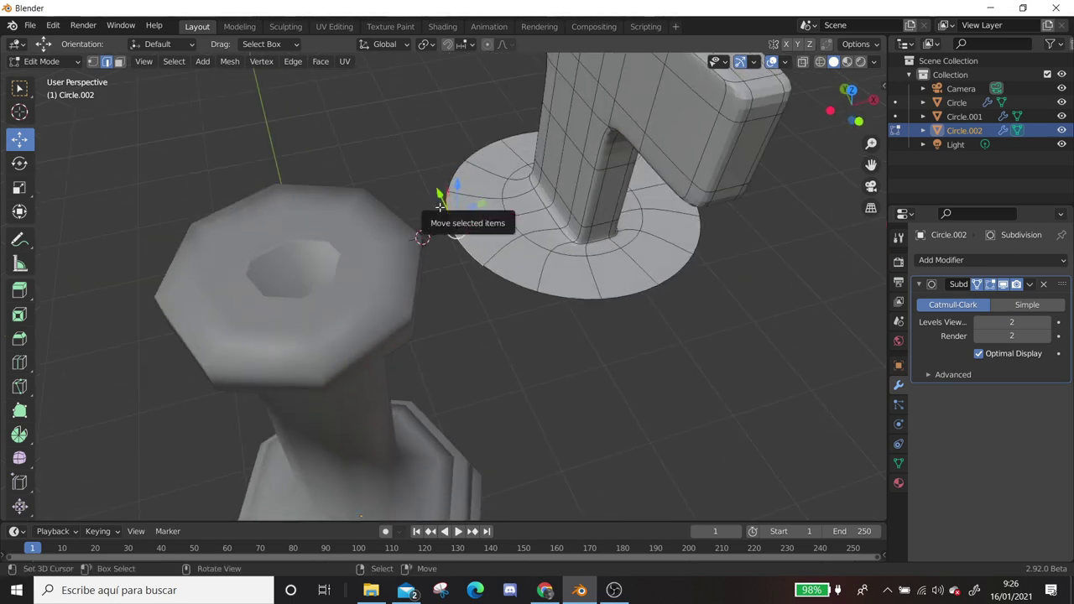
middle_click_drag(619, 299, 649, 380)
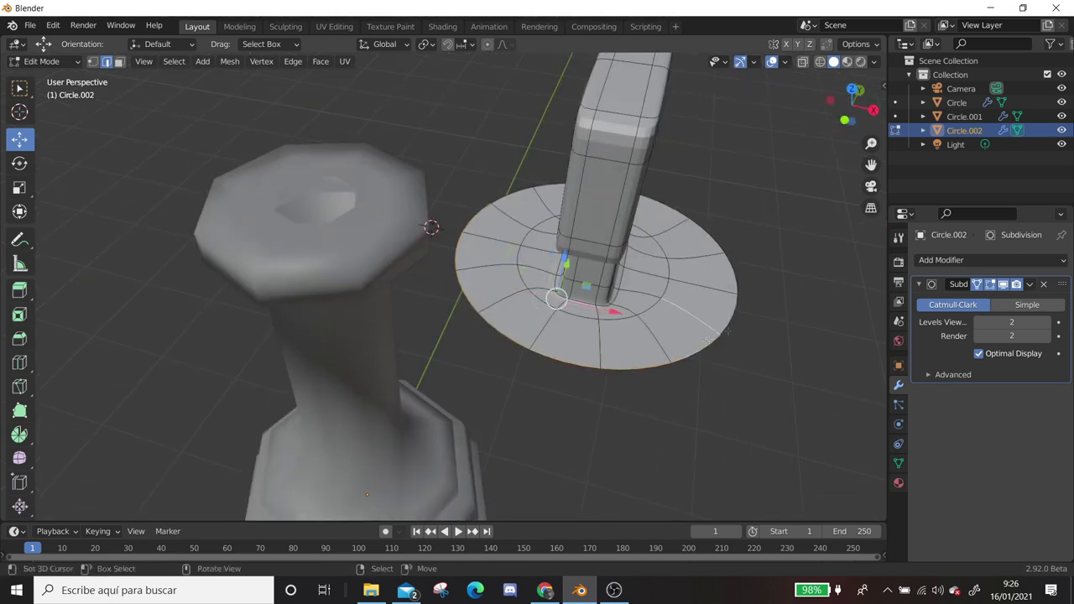
middle_click_drag(731, 315, 472, 393)
middle_click_drag(589, 353, 426, 302)
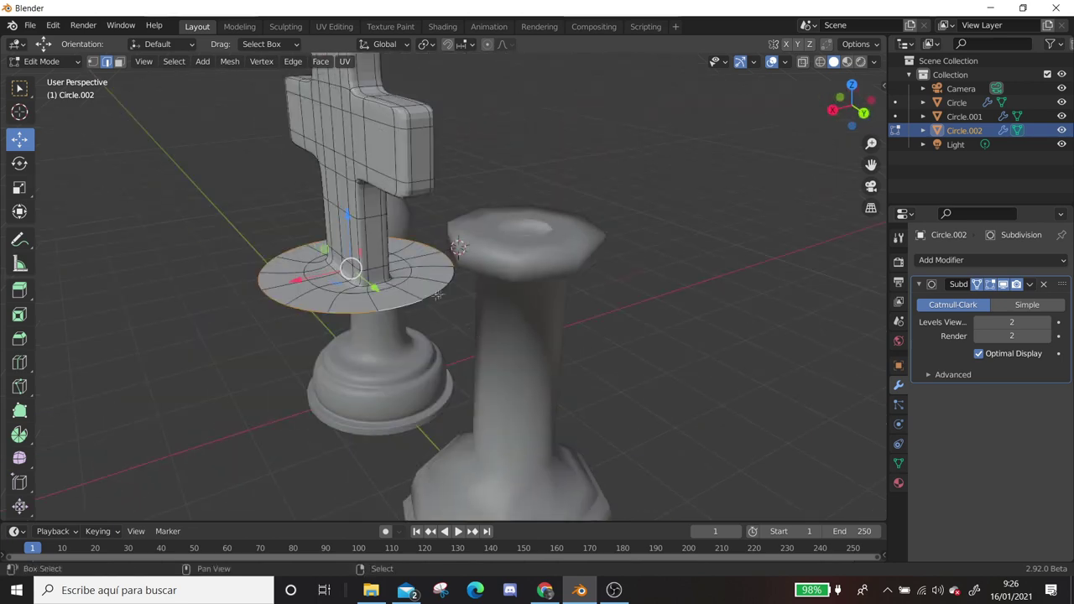
mouse_move(395, 259)
middle_mouse_down()
mouse_move(311, 280)
mouse_move(378, 321)
mouse_move(427, 332)
mouse_move(72, 342)
mouse_move(504, 345)
mouse_move(514, 349)
mouse_move(475, 344)
mouse_move(562, 431)
mouse_move(570, 408)
mouse_move(310, 333)
mouse_move(417, 301)
middle_mouse_up()
Cut an edge loop into the cross, check the king body, and open Viewport Overlays
left_click(349, 285)
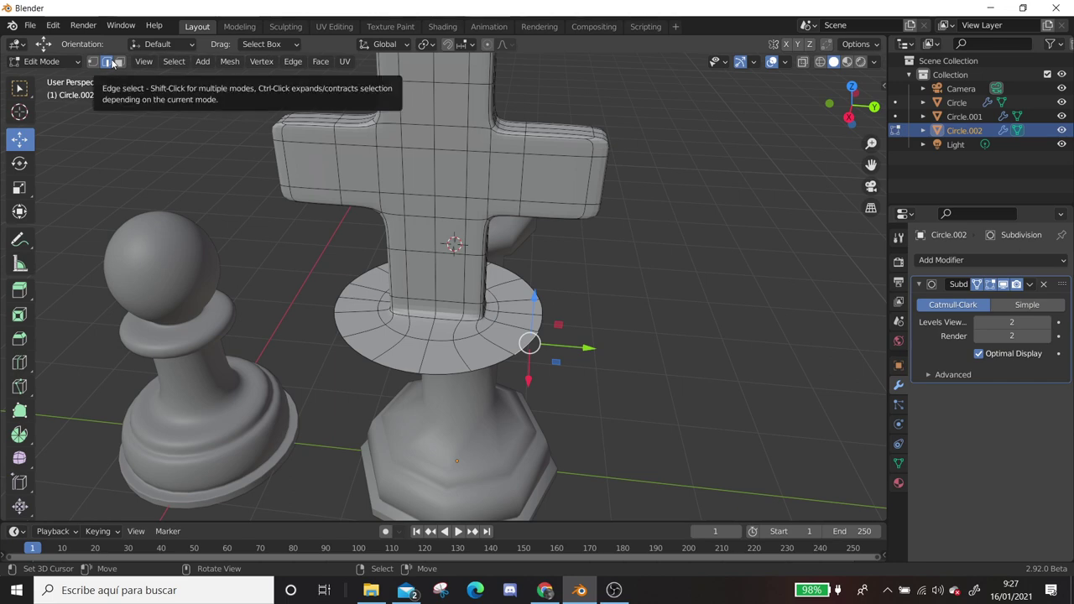
scroll(531, 365, "down", 2)
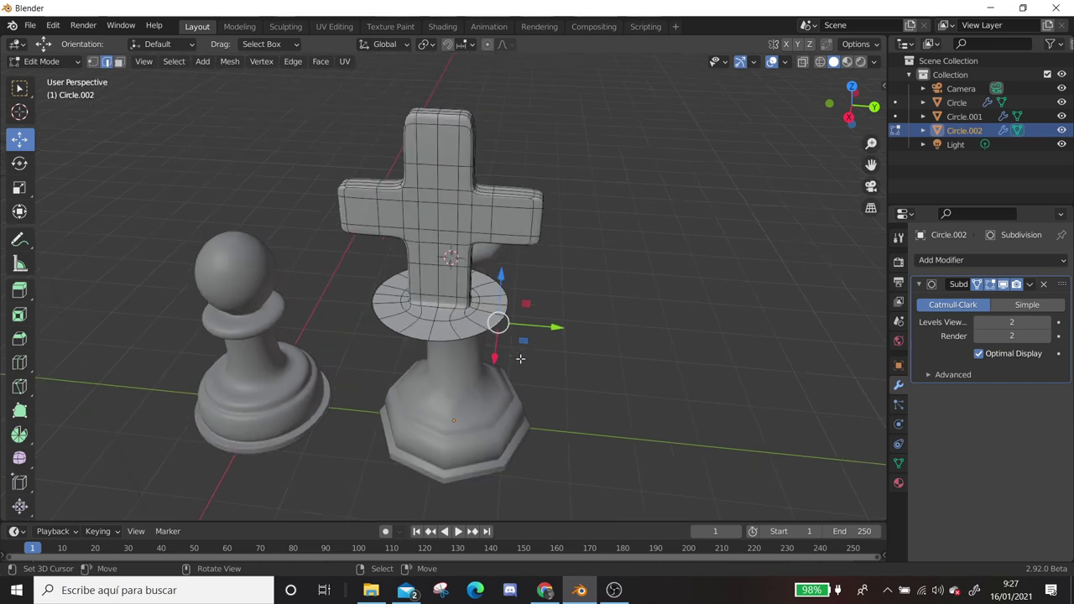
mouse_move(520, 358)
middle_mouse_down()
mouse_move(467, 338)
mouse_move(669, 388)
mouse_move(250, 356)
mouse_move(392, 363)
middle_mouse_up()
key("alt+q")
scroll(467, 338, "up", 3)
key("alt+q")
scroll(528, 370, "down", 3)
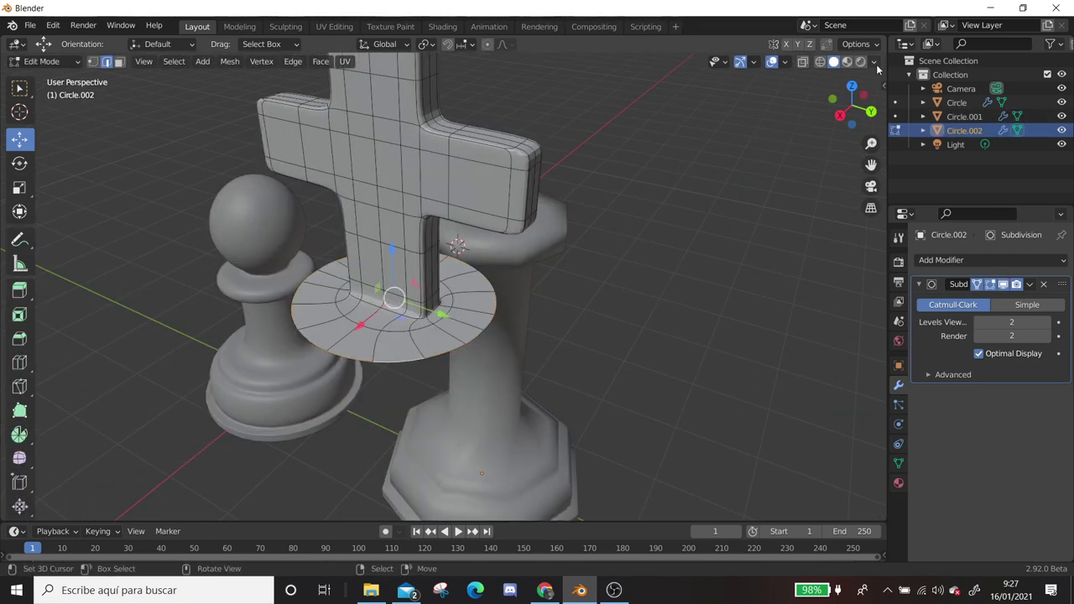
left_click(723, 61)
left_click(786, 62)
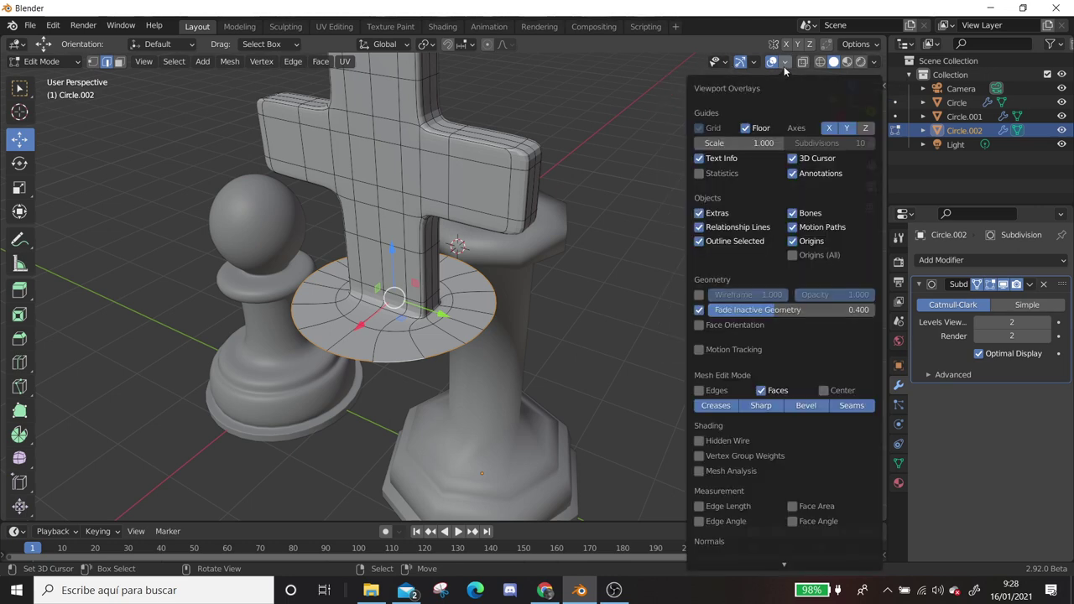
Turn on the Statistics overlay and return to editing the cross piece
left_click(702, 173)
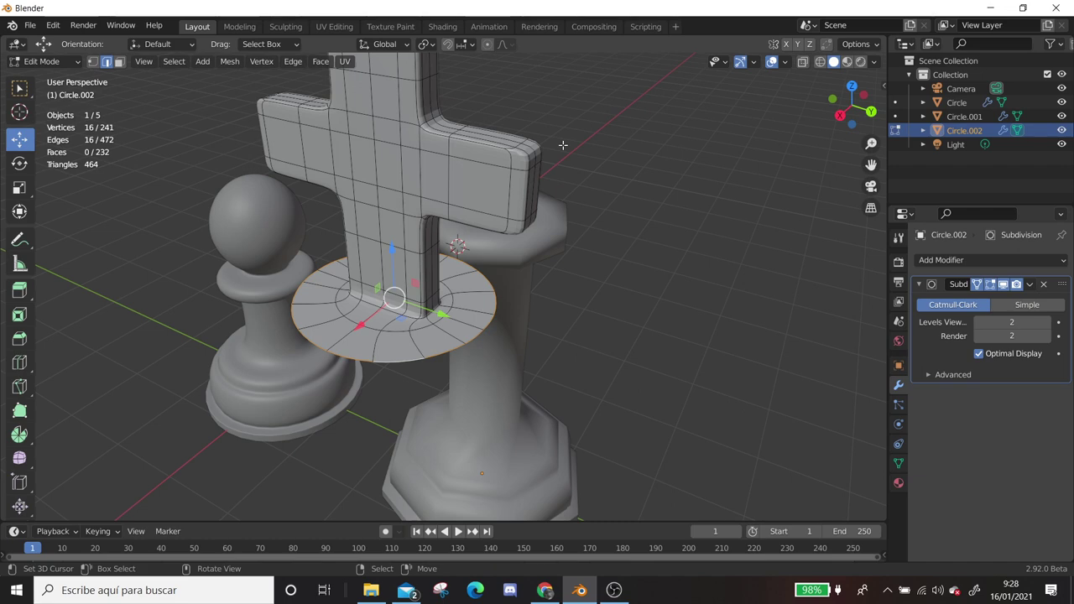
middle_click_drag(562, 145, 615, 238)
key("alt+q")
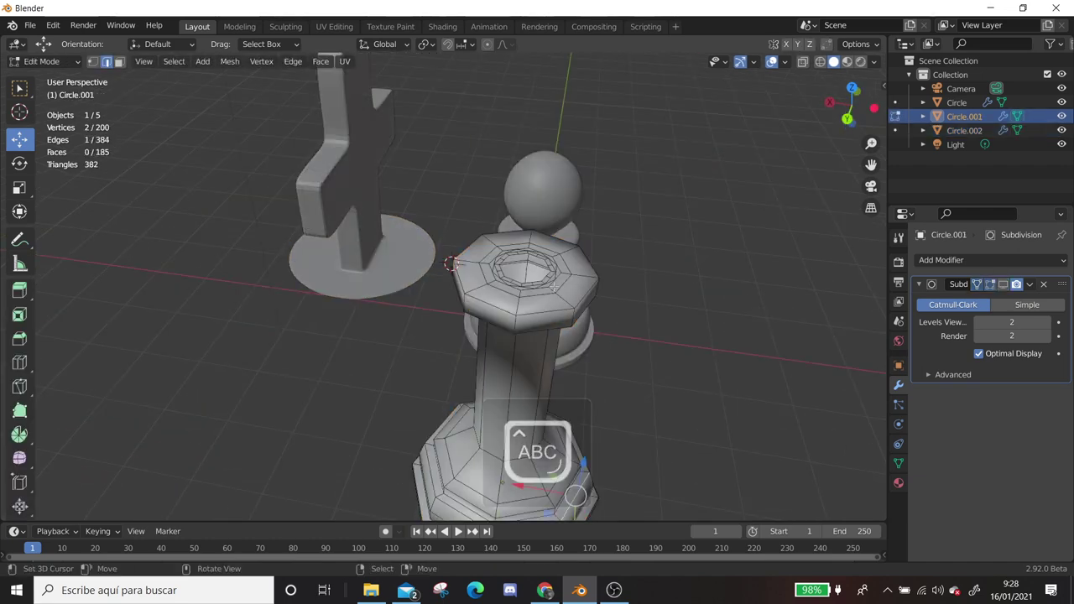
scroll(615, 238, "up", 3)
key("alt+q")
middle_click_drag(376, 265, 467, 252)
Select the whole cross and move it along X from the top view
key("a")
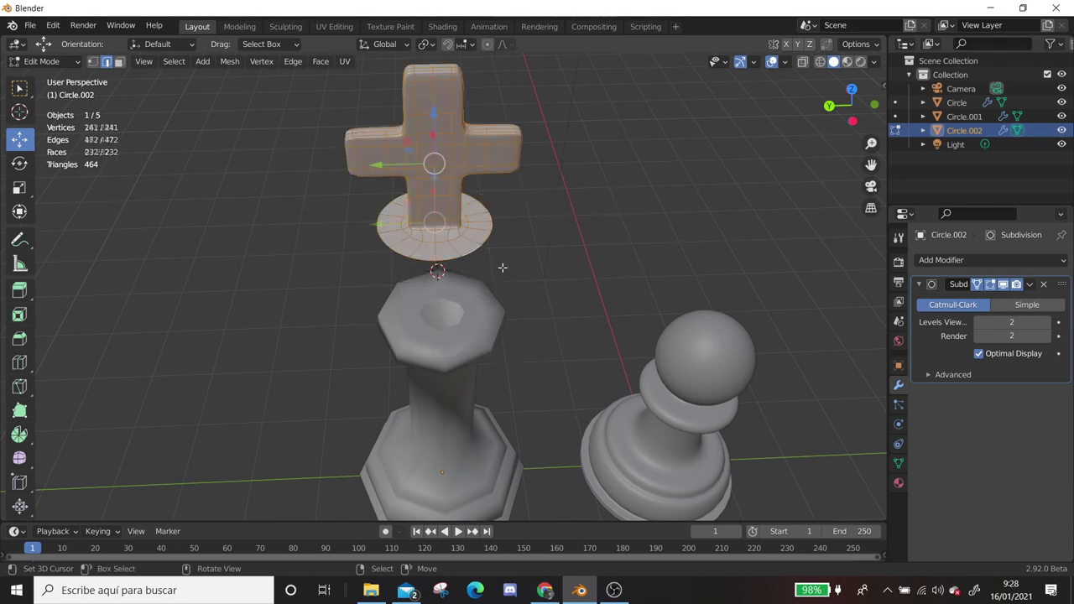
key("KP_7")
key("g")
key("x")
left_click(453, 283)
middle_click_drag(453, 283, 503, 210)
Snap the cross, scale it to 0.377, lower it onto the king, and select both objects
key("shift+s")
left_click(709, 220)
key("s")
key("Return")
key("g")
key("z")
left_click(484, 160)
middle_click_drag(484, 159, 559, 257)
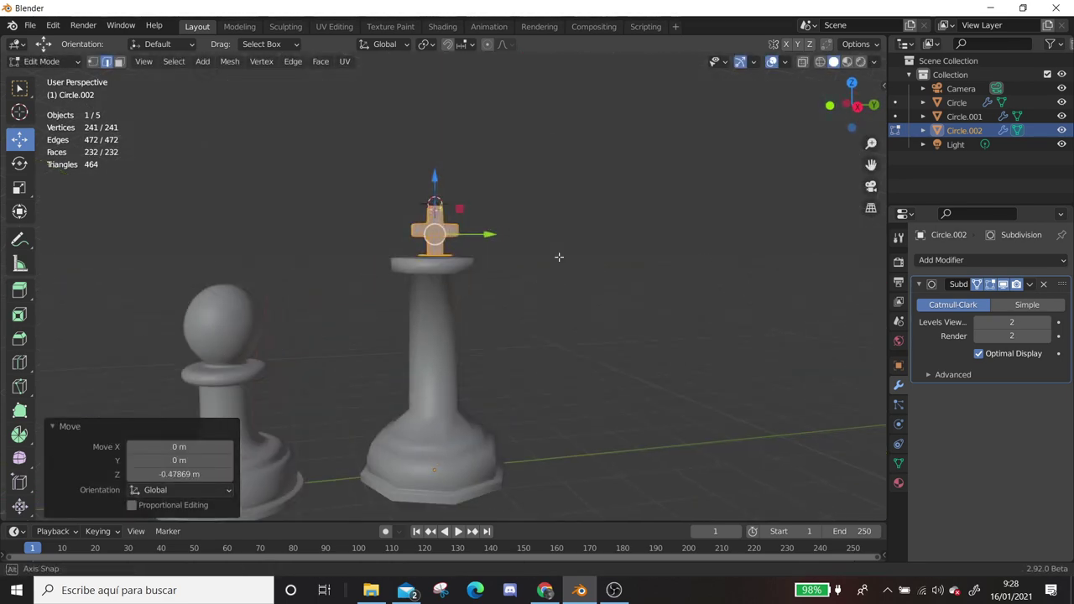
key("Tab")
scroll(534, 271, "up", 3)
left_click(465, 275, "shift")
Join the cross into Circle.001 with Ctrl+J and enter Edit Mode on the combined mesh
key("ctrl+j")
key("Tab")
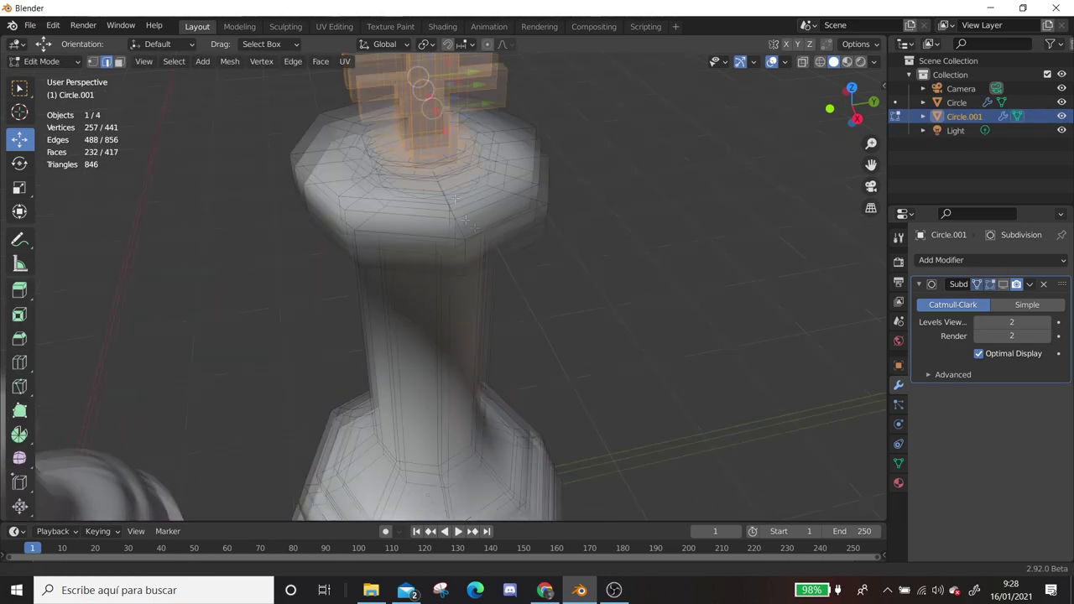
middle_click_drag(443, 285, 496, 232)
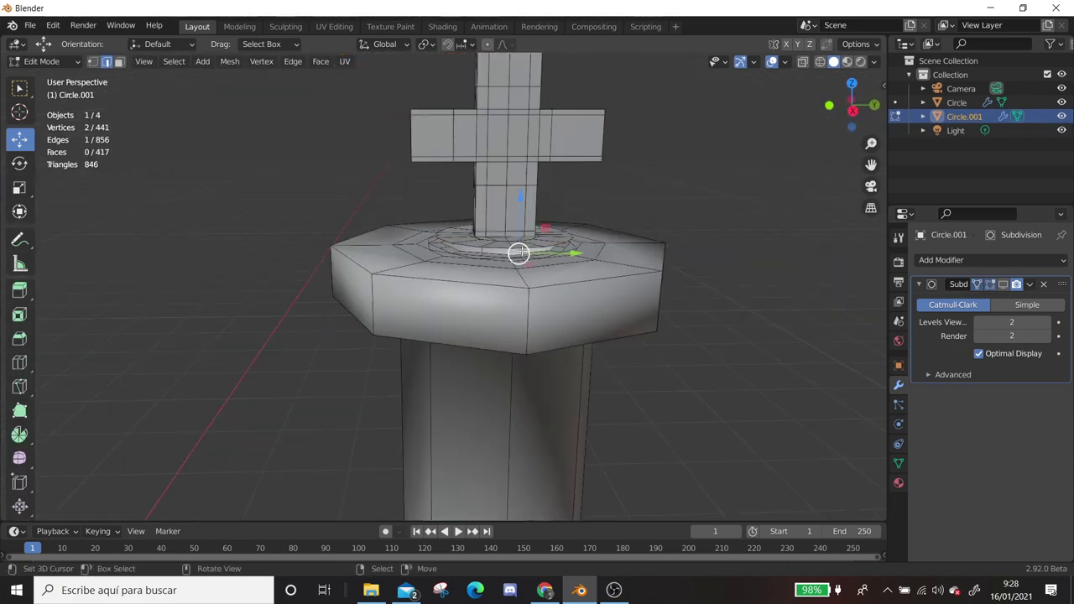
scroll(519, 252, "down", 5)
middle_click_drag(518, 252, 157, 290)
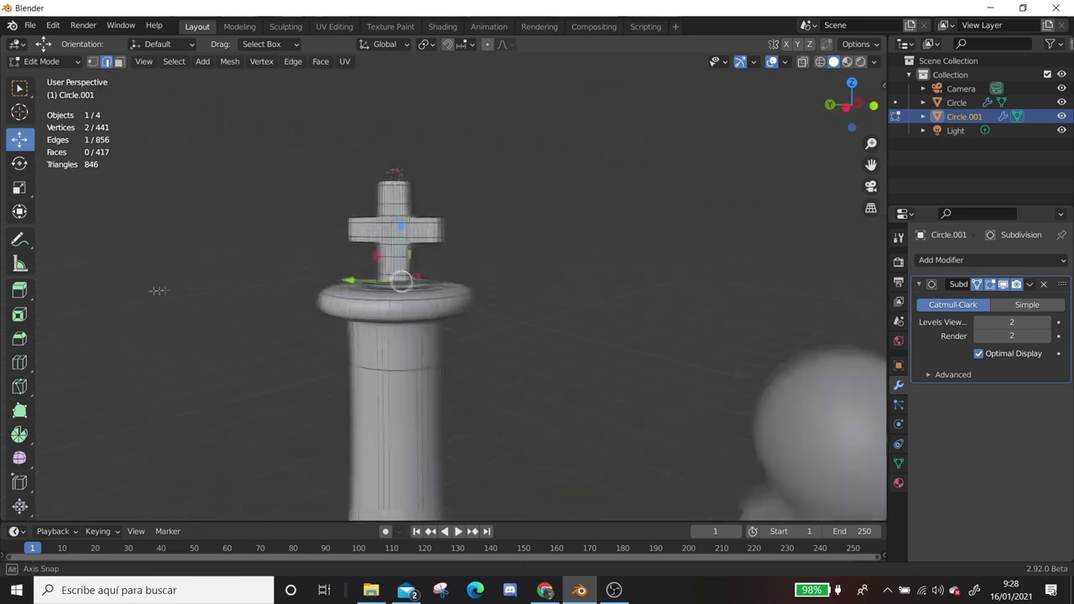
middle_click_drag(158, 291, 577, 336)
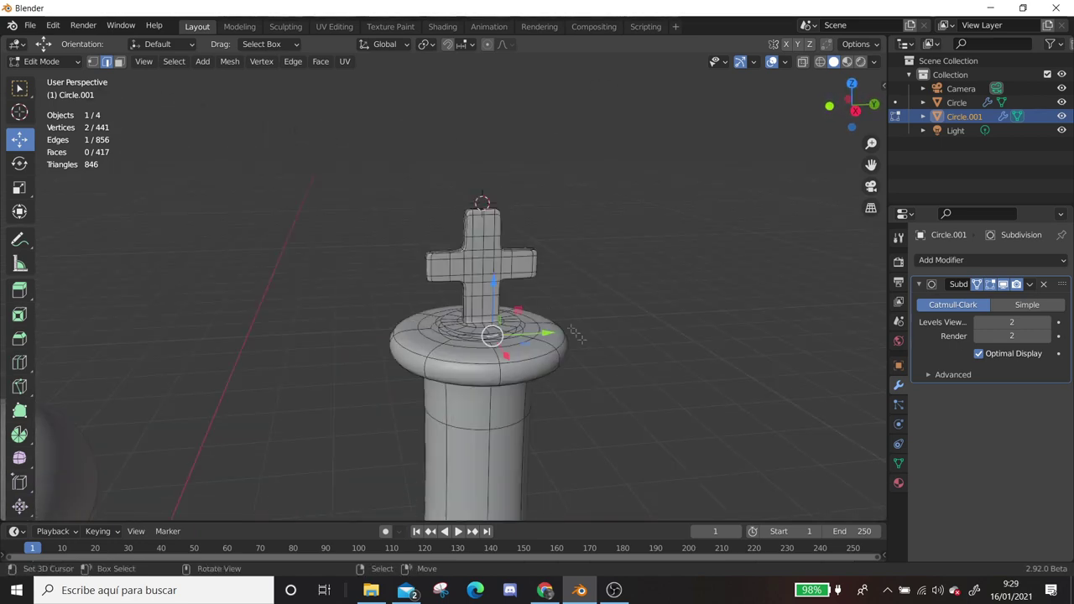
Select the cross geometry and raise it 0.61 m above the cap
key("alt+a")
key("l")
key("g")
key("z")
left_click(491, 218)
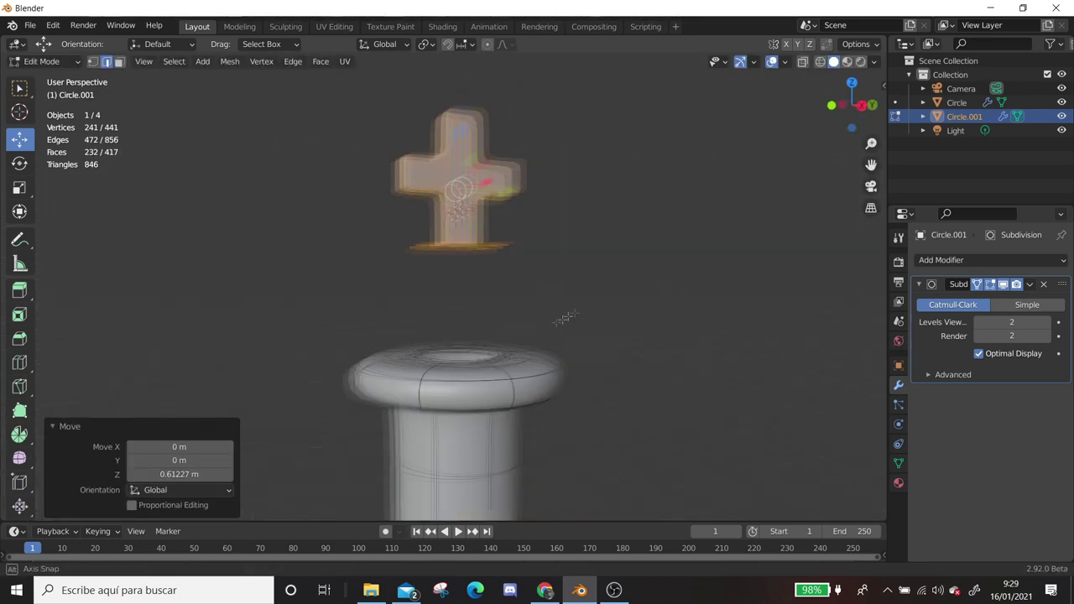
middle_click_drag(503, 420, 524, 339, "shift")
Add a loop cut on the column just below the cap
key("ctrl+r")
left_click(476, 327)
key("g")
key("z")
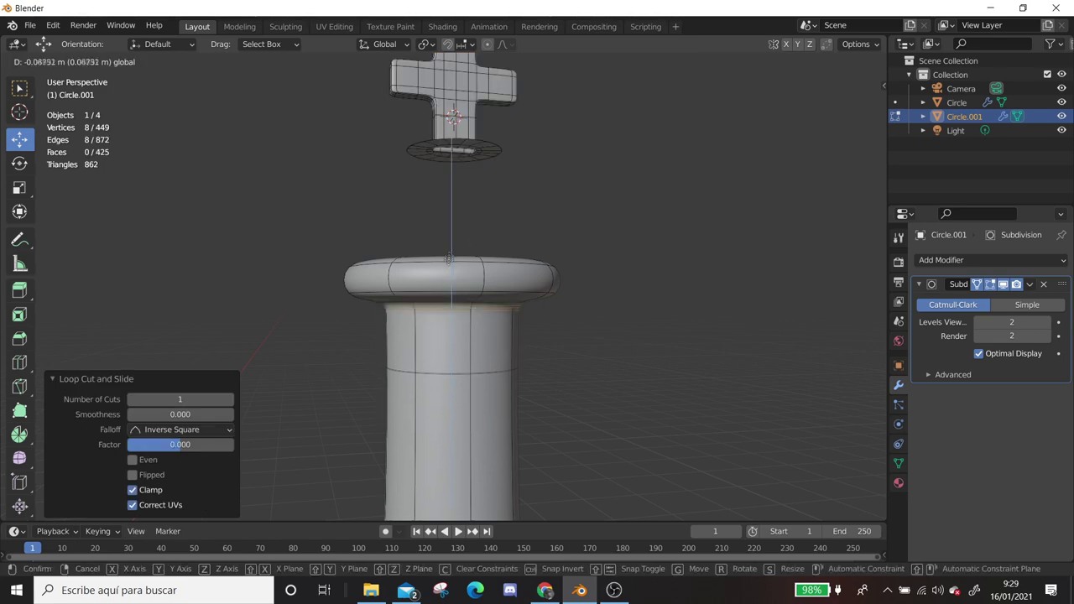
left_click(448, 319)
key("alt+z")
mouse_move(448, 318)
middle_mouse_down()
mouse_move(565, 314)
mouse_move(466, 269)
middle_mouse_up()
key("alt+z")
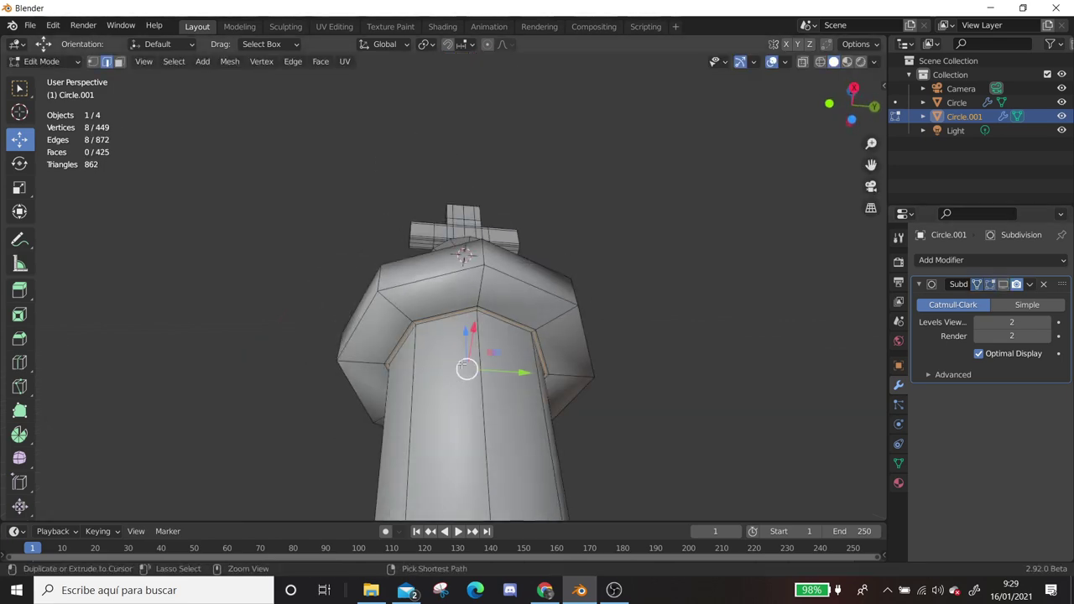
key("g")
key("g")
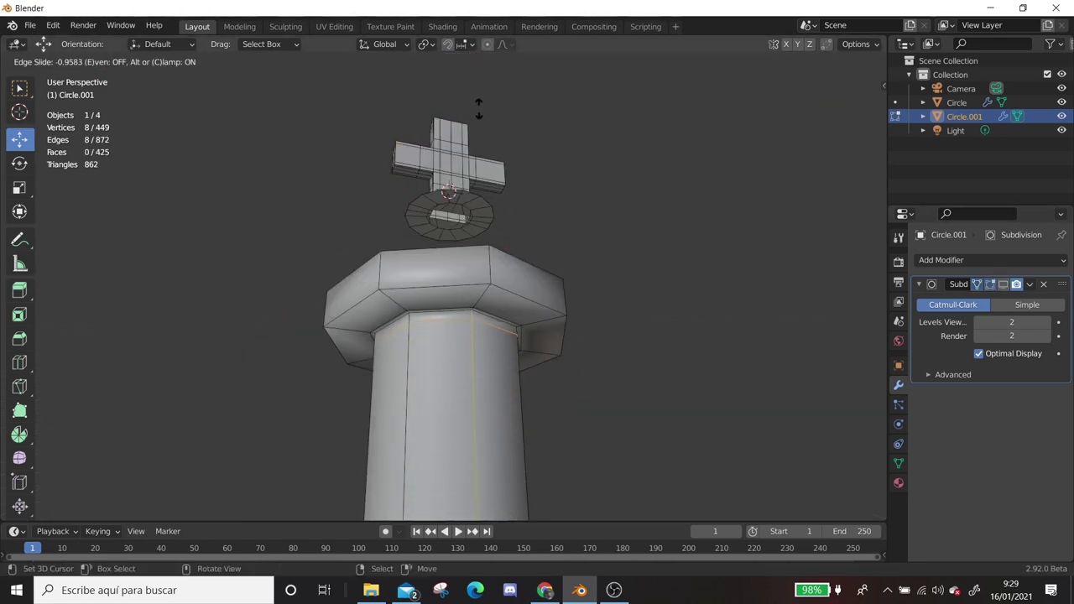
left_click(514, 225)
Bevel the new loop into a narrow 0.0372 m band, nudged down 0.033 m
left_click(555, 372)
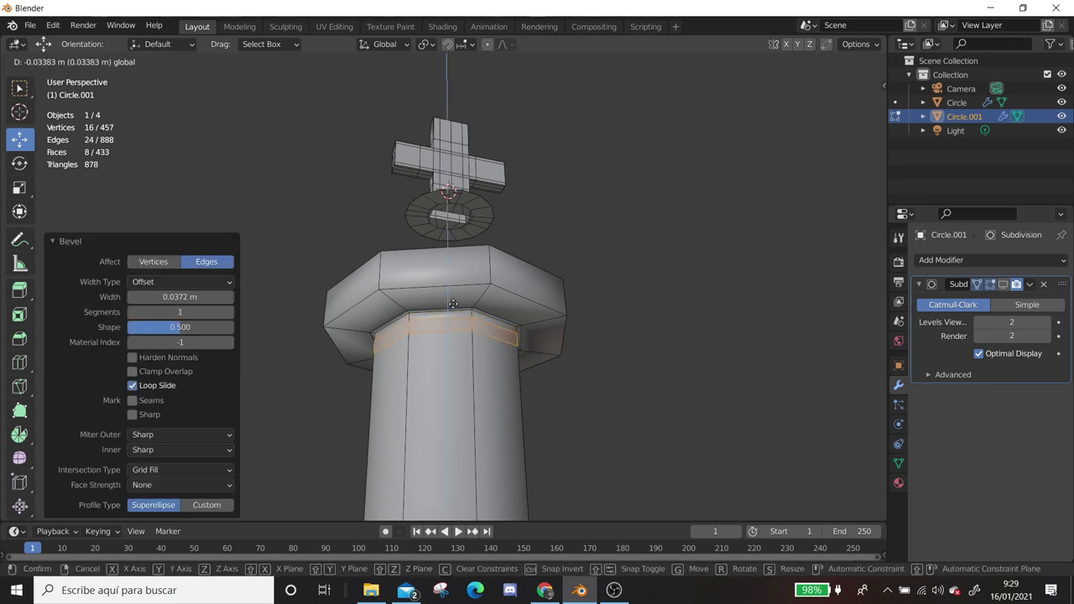
right_click(452, 303)
left_click(453, 333)
left_click_drag(460, 310, 446, 314)
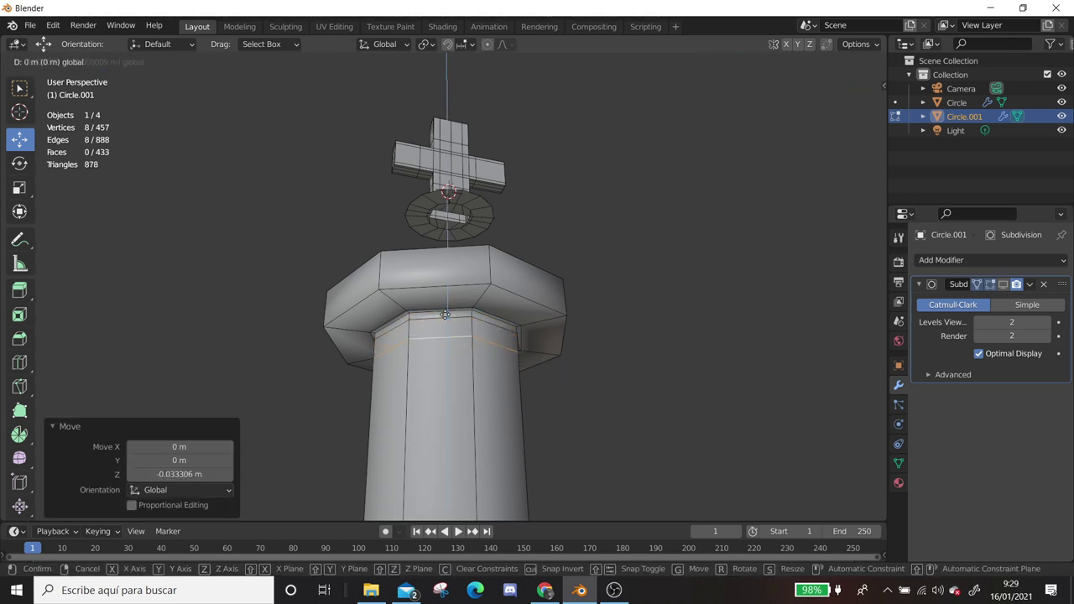
Extrude the band of faces and flare it outward to 1.553 scale, then isolate in local view
left_click(444, 355, "alt")
key("s")
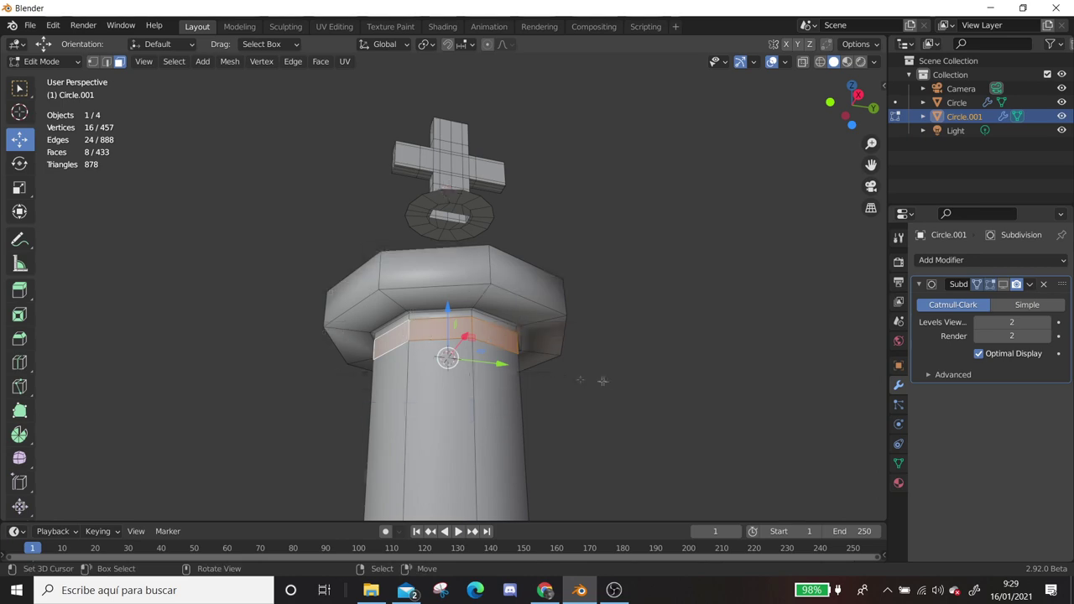
left_click(652, 391)
key("s")
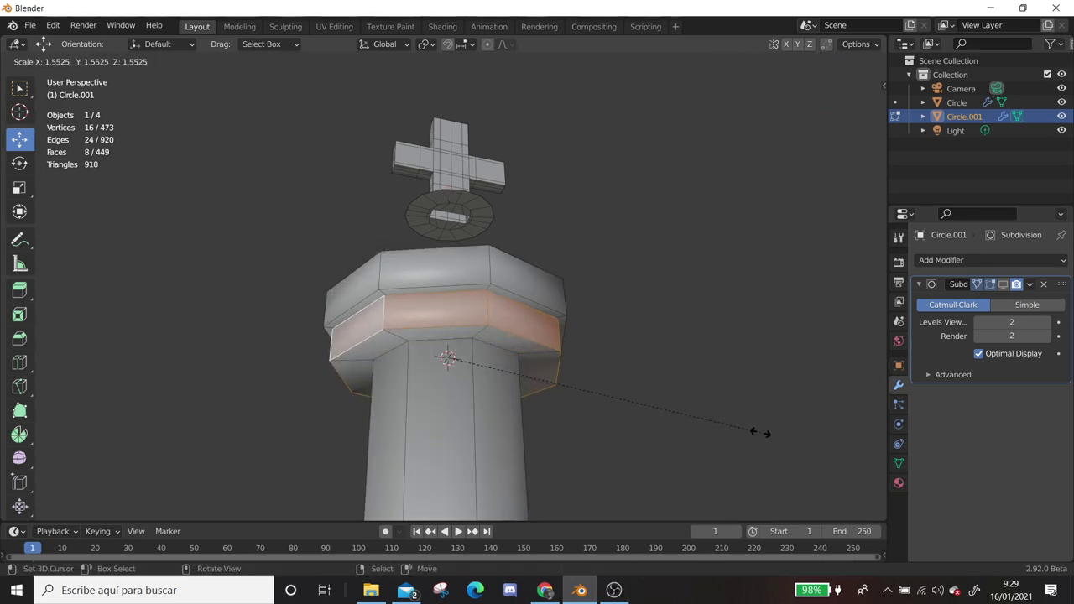
left_click(760, 432)
mouse_move(537, 352)
middle_mouse_down()
mouse_move(519, 98)
mouse_move(503, 175)
middle_mouse_up()
left_click(532, 256)
key("KP_Divide")
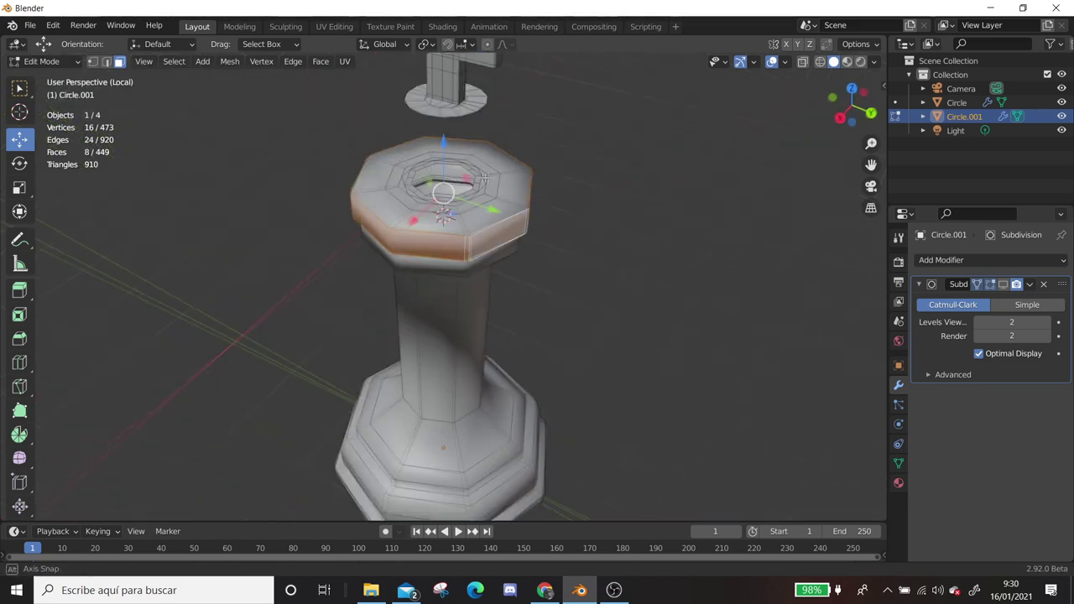
Grow the selection over the column's top rim and scale it up to 1.037
key("ctrl+KP_Add")
key("ctrl+KP_Add")
key("ctrl+KP_Add")
key("shift+s")
left_click(556, 324)
key("s")
left_click(419, 144)
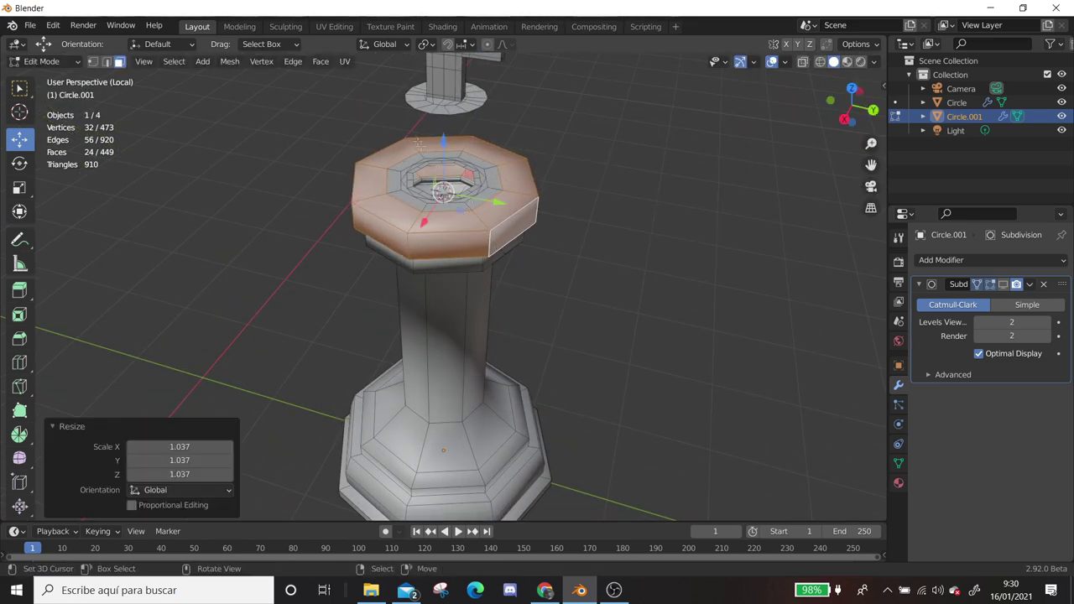
Isolate the collar face ring below the column top by growing and shrinking the selection
key("ctrl+KP_Add")
middle_click_drag(507, 233, 445, 158)
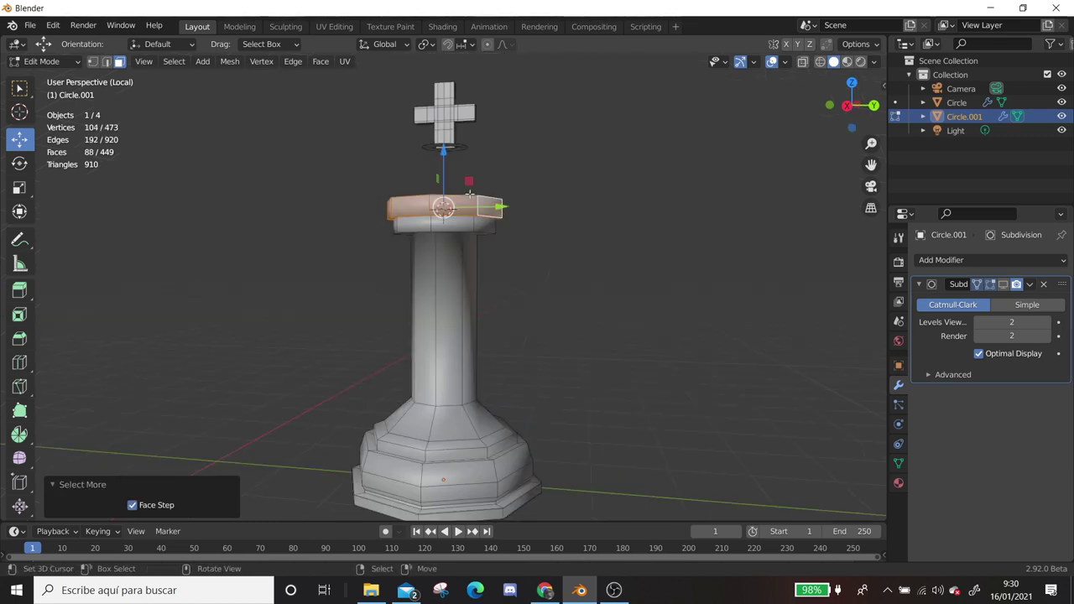
key("g")
key("z")
key("Escape")
left_click(441, 223, "alt")
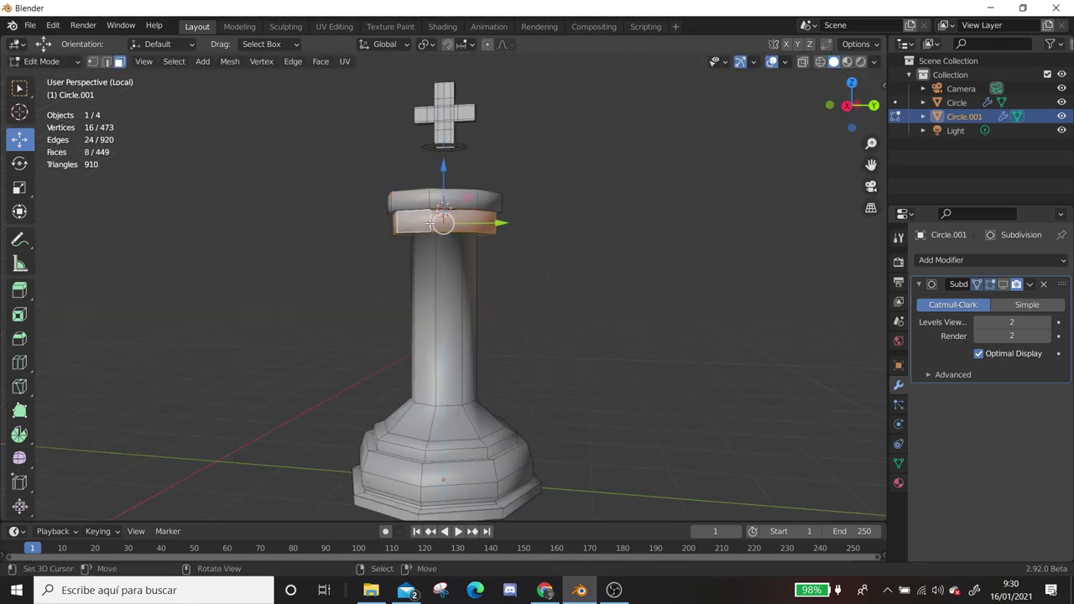
key("ctrl+KP_Add")
key("ctrl+KP_Subtract")
Lower the collar ring 0.158 m along Z
key("g")
key("z")
left_click(436, 235)
scroll(443, 227, "up", 3)
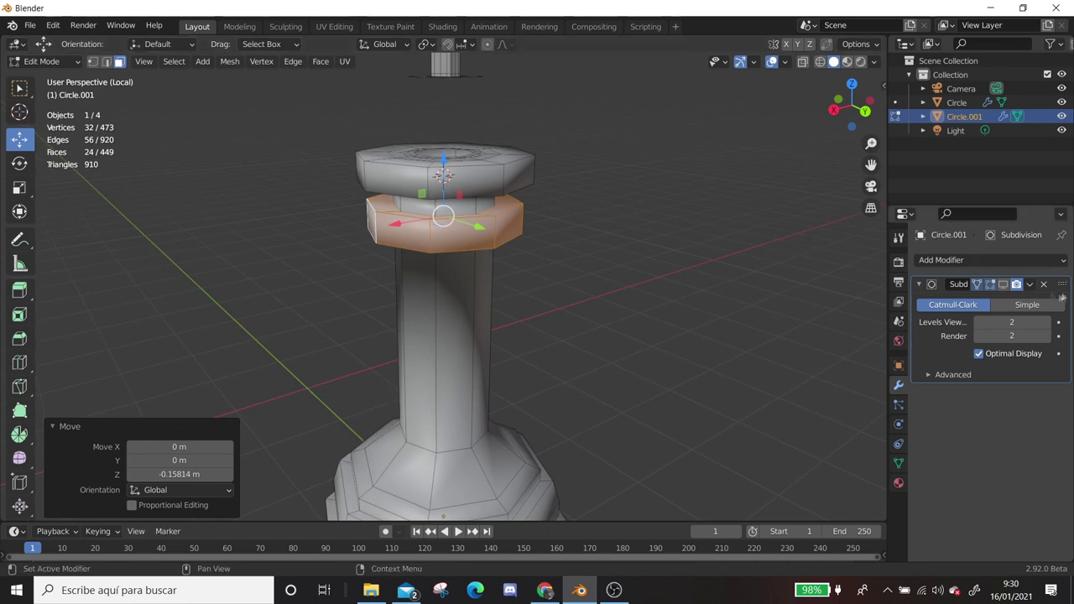
middle_click_drag(537, 277, 504, 252)
key("g")
key("z")
Select the whole cross and enlarge it to 1.241 scale
left_click(453, 293)
mouse_move(453, 293)
middle_mouse_down()
mouse_move(682, 265)
mouse_move(411, 163)
middle_mouse_up()
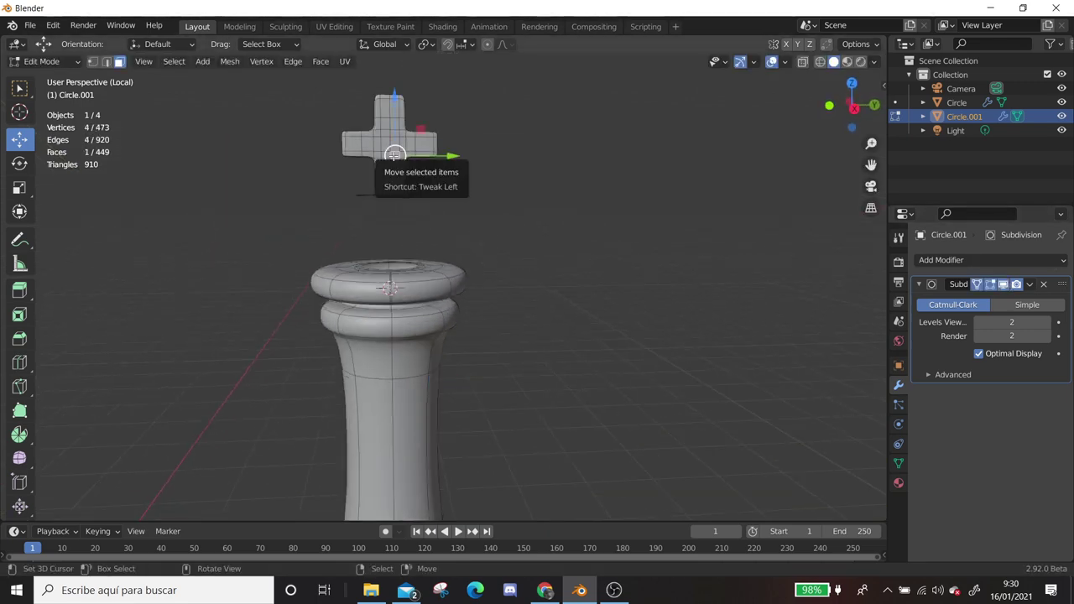
key("ctrl+l")
key("s")
left_click(395, 199)
Shrink the loop at the cross's base disk to narrow it
scroll(395, 199, "up", 2)
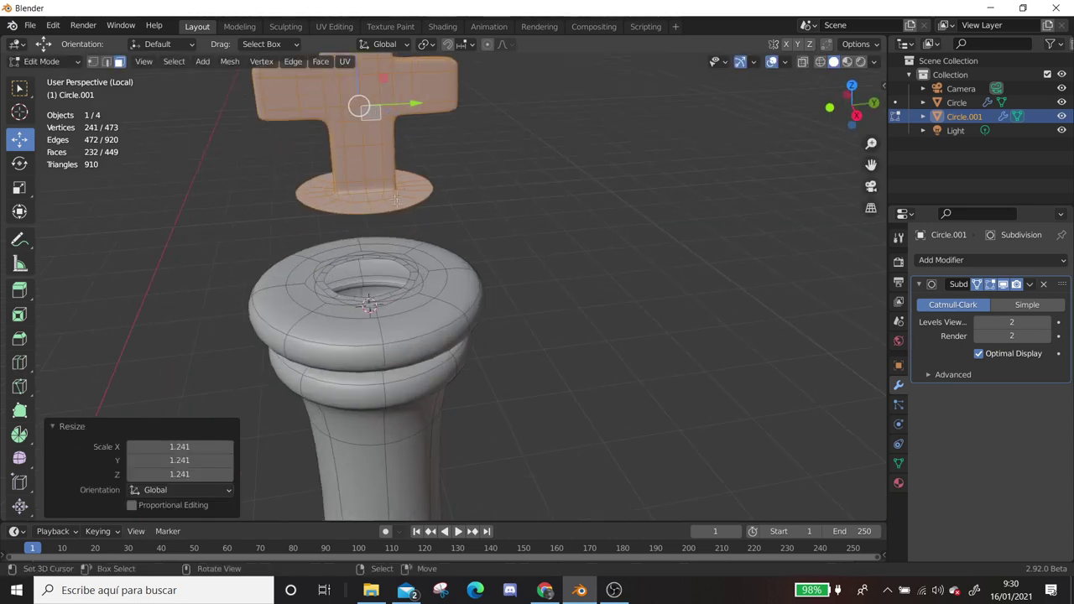
left_click(395, 200)
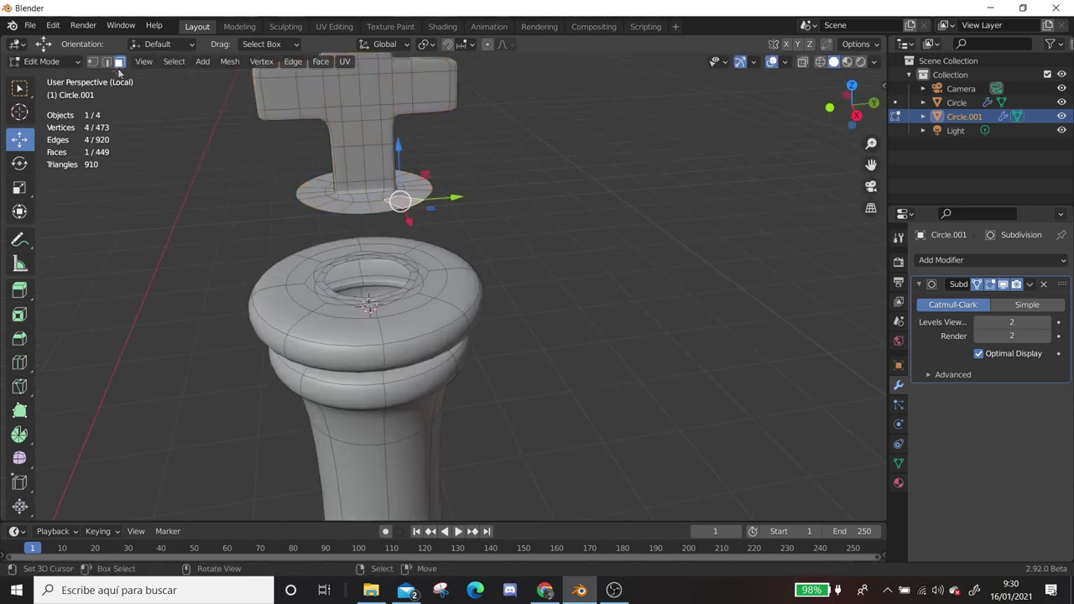
key("s")
left_click(468, 235)
key("a")
middle_click_drag(468, 235, 371, 323)
left_click(356, 147)
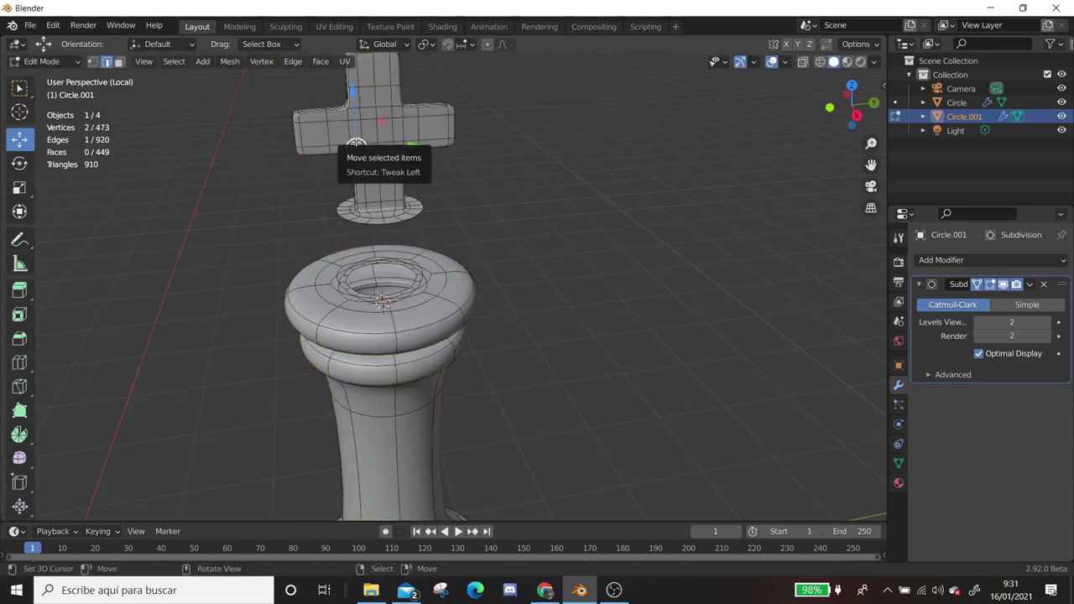
Lower the cross onto the rounded top and bridge its base loop to the top opening
key("ctrl+l")
left_click_drag(355, 148, 356, 220)
scroll(356, 220, "up", 2)
left_click(426, 302)
key("ctrl+e")
left_click(428, 238)
Dissolve the surplus edges created by the bridge
middle_click_drag(428, 237, 398, 255)
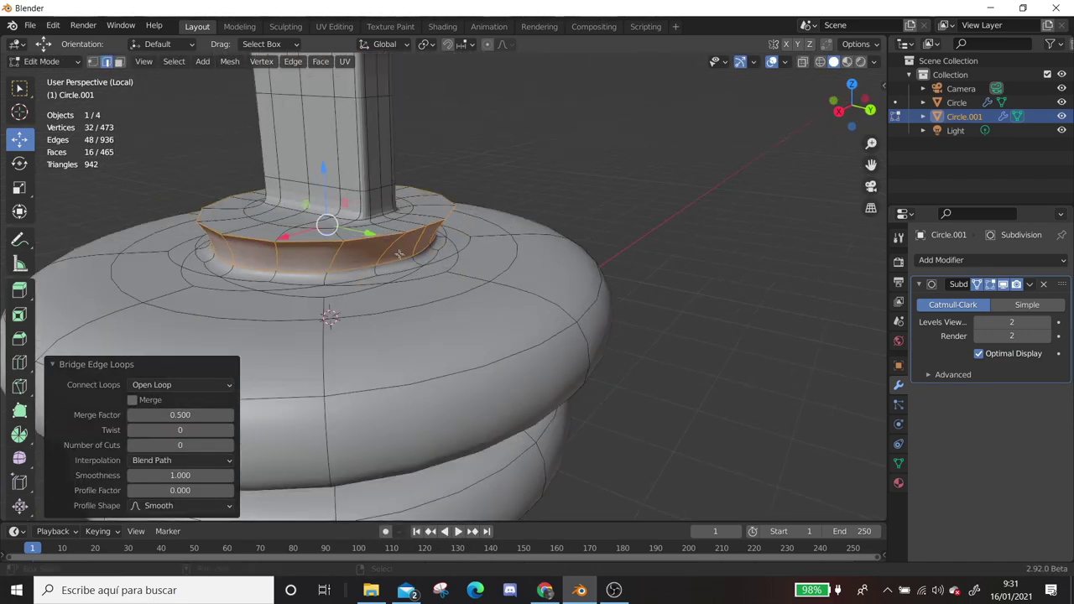
scroll(398, 254, "up", 2)
key("x")
left_click(335, 242)
Adjust the joint edge loop along Z and recalculate the mesh normals
left_click(375, 282)
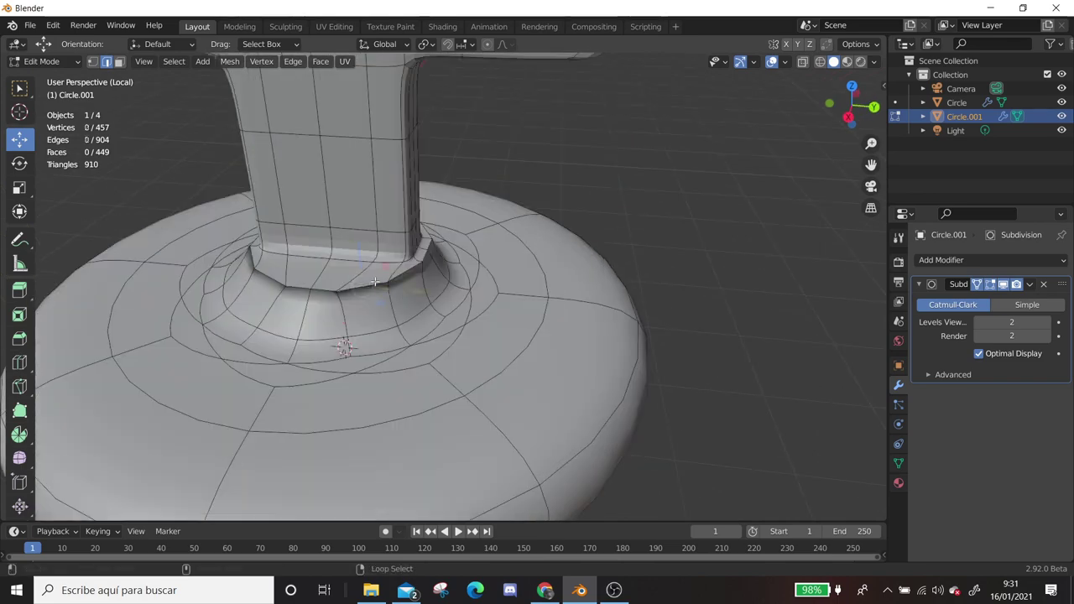
left_click(375, 282, "alt")
key("g")
key("z")
key("Return")
scroll(390, 243, "down", 2)
key("a")
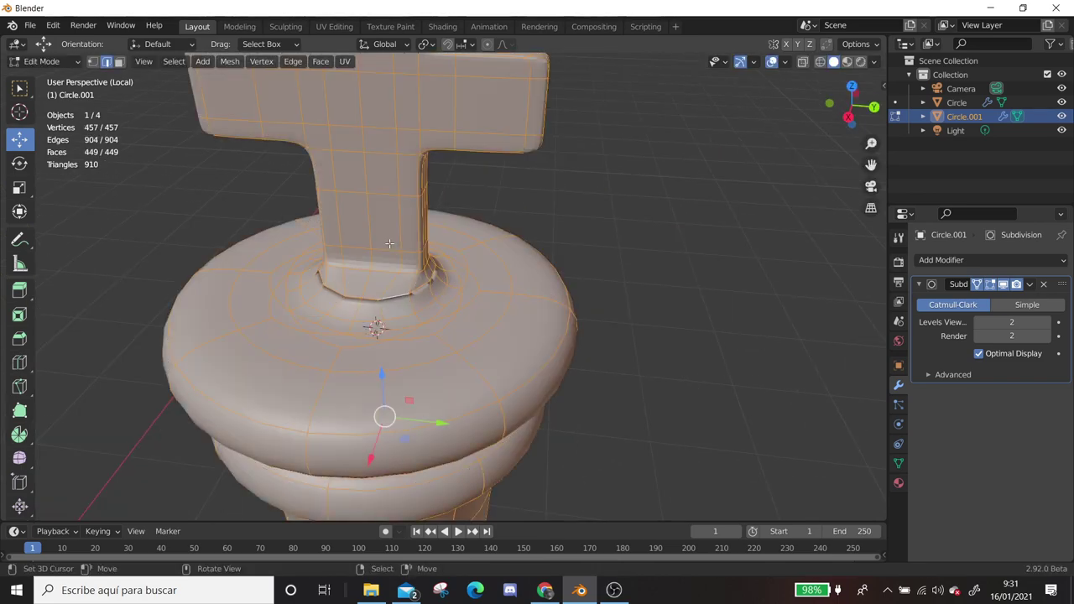
middle_click_drag(389, 242, 587, 285)
Make the stem-base loop a LoopTools circle, dissolve unneeded edges, and return to Object Mode
left_click(402, 327, "alt")
right_click(512, 171)
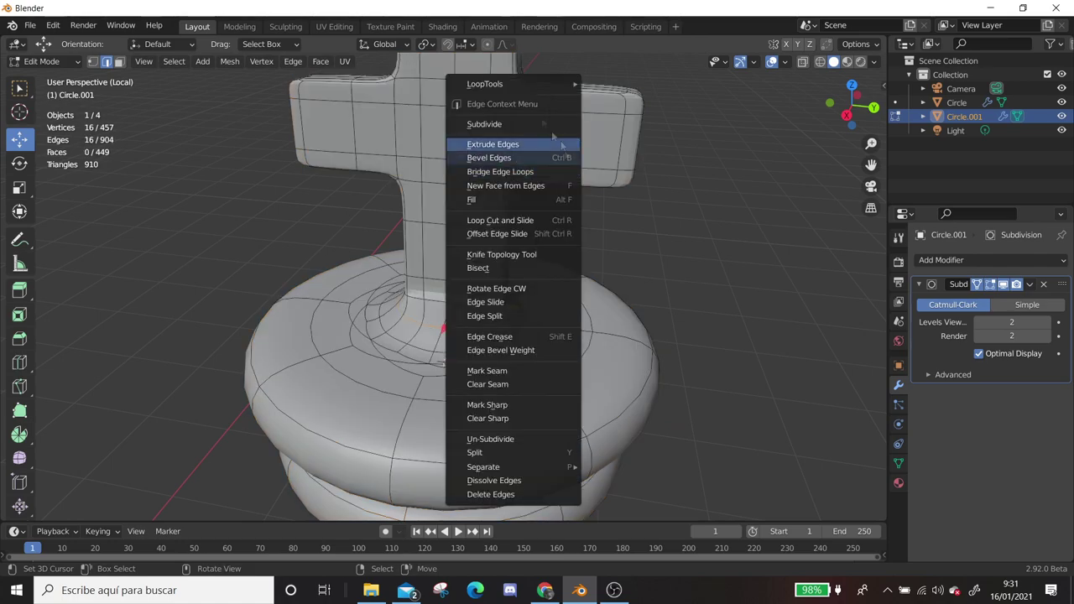
left_click(625, 99)
mouse_move(626, 99)
middle_mouse_down()
mouse_move(470, 316)
mouse_move(483, 339)
middle_mouse_up()
key("x")
left_click(478, 322)
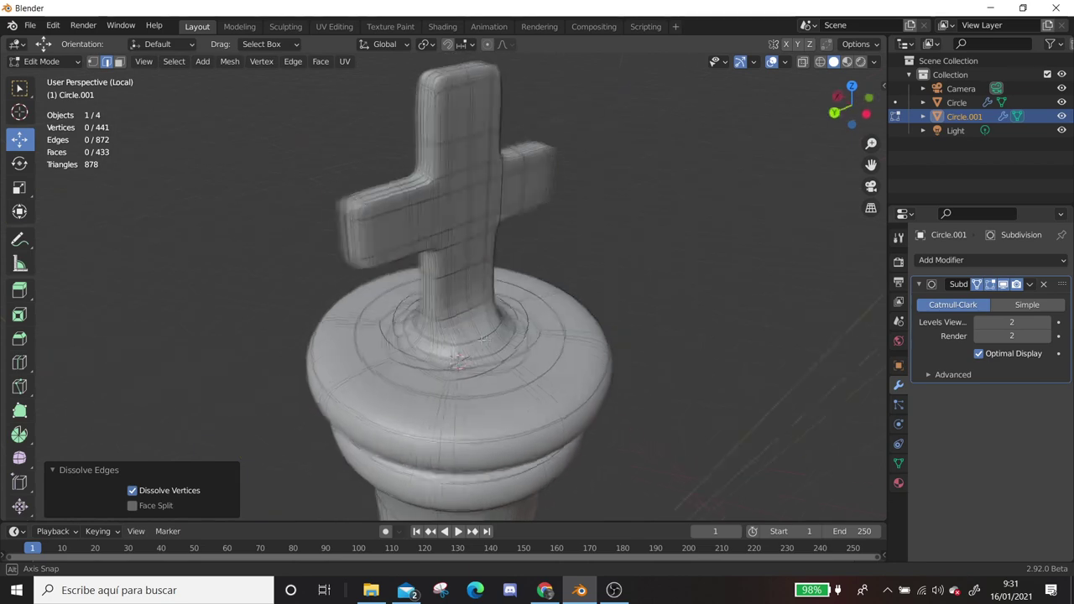
key("Tab")
middle_click_drag(483, 340, 562, 353)
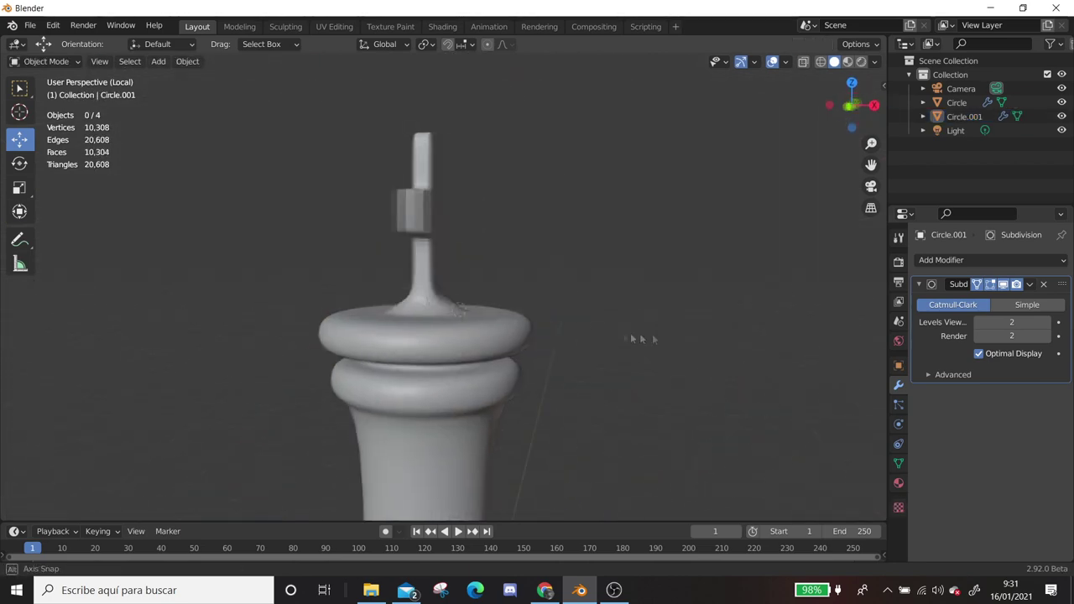
Lower the cross's base ring about 0.07 m along Z in Edit Mode
key("Tab")
scroll(453, 326, "up", 3)
left_click_drag(428, 251, 435, 269)
left_click(1004, 284)
Add a loop cut near the cross's neck with the subdivision preview off, then restore it
middle_click_drag(436, 311, 470, 310)
key("ctrl+r")
left_click(436, 319)
left_click(436, 323)
left_click(1003, 284)
key("Tab")
scroll(373, 419, "down", 6)
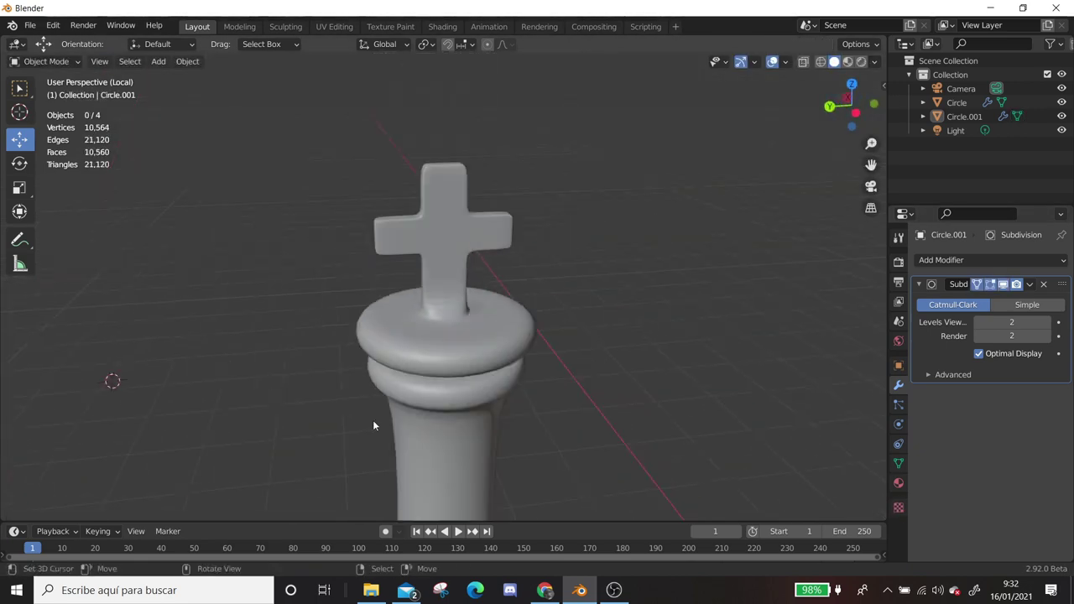
middle_click_drag(373, 420, 174, 296)
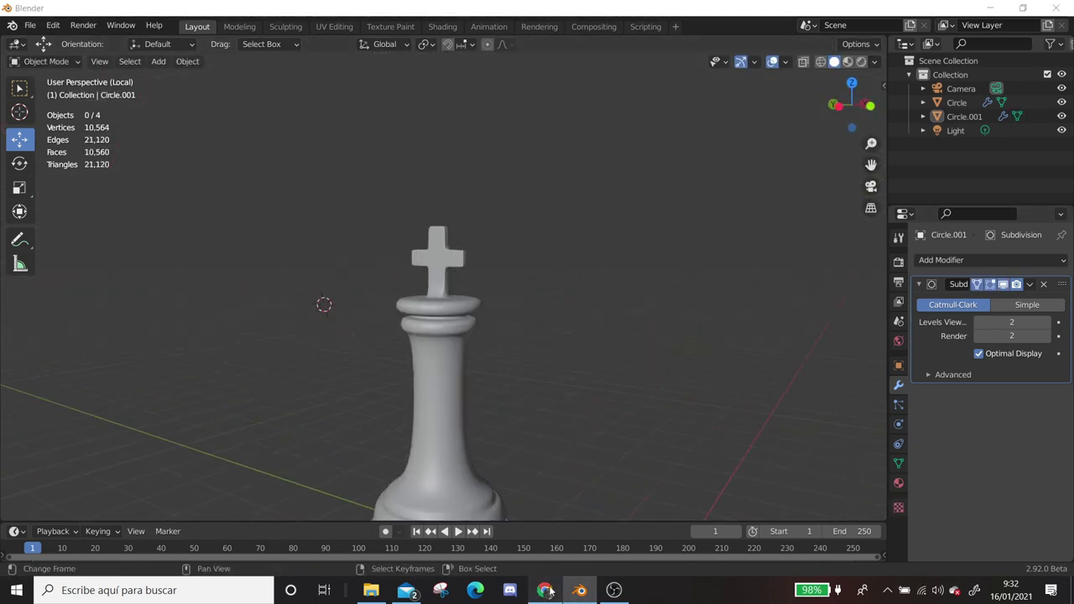
Briefly check the browser, then return to Blender and re-enter Edit Mode
left_click(546, 590)
left_click(581, 591)
scroll(464, 306, "up", 2)
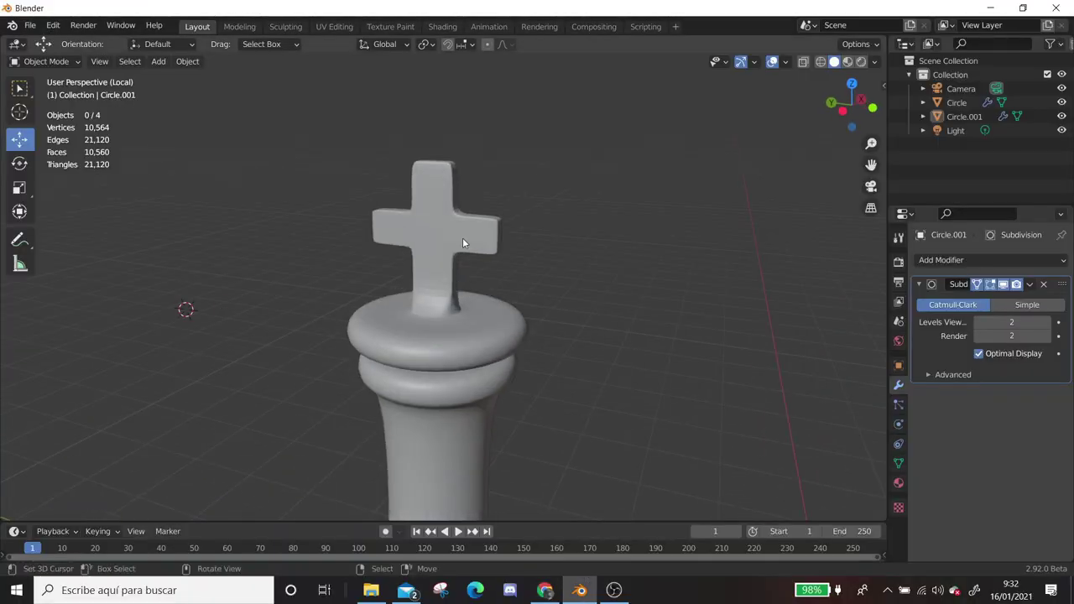
key("Tab")
mouse_move(462, 237)
middle_mouse_down()
mouse_move(343, 265)
mouse_move(457, 210)
middle_mouse_up()
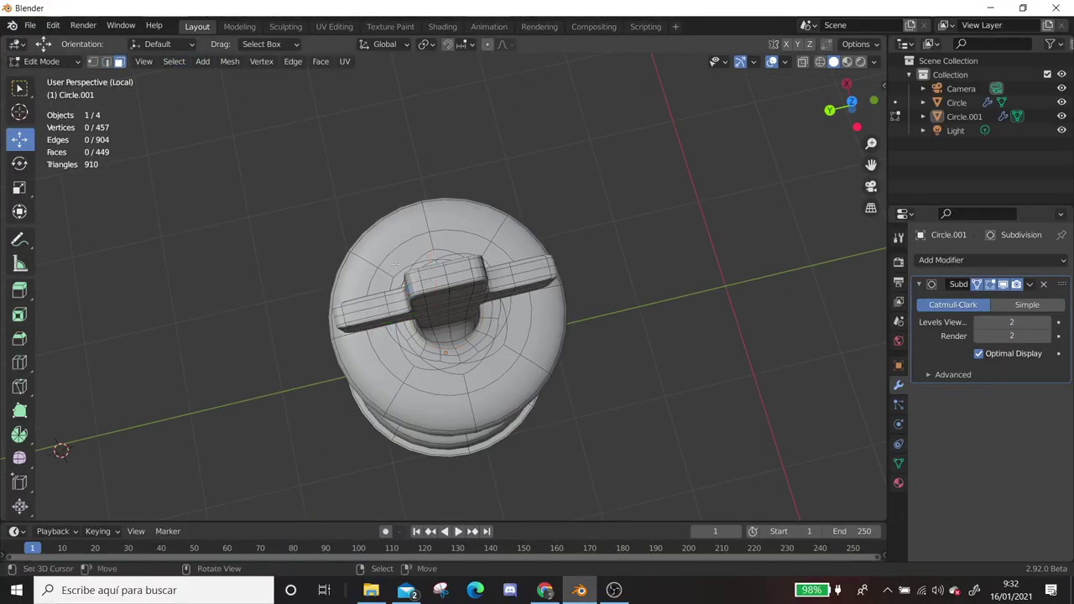
Grow the selection across the cross and raise it about 0.125 m
middle_click_drag(471, 287, 429, 226)
key("ctrl+KP_Add")
key("ctrl+KP_Add")
key("ctrl+KP_Add")
key("ctrl+KP_Add")
key("ctrl+KP_Add")
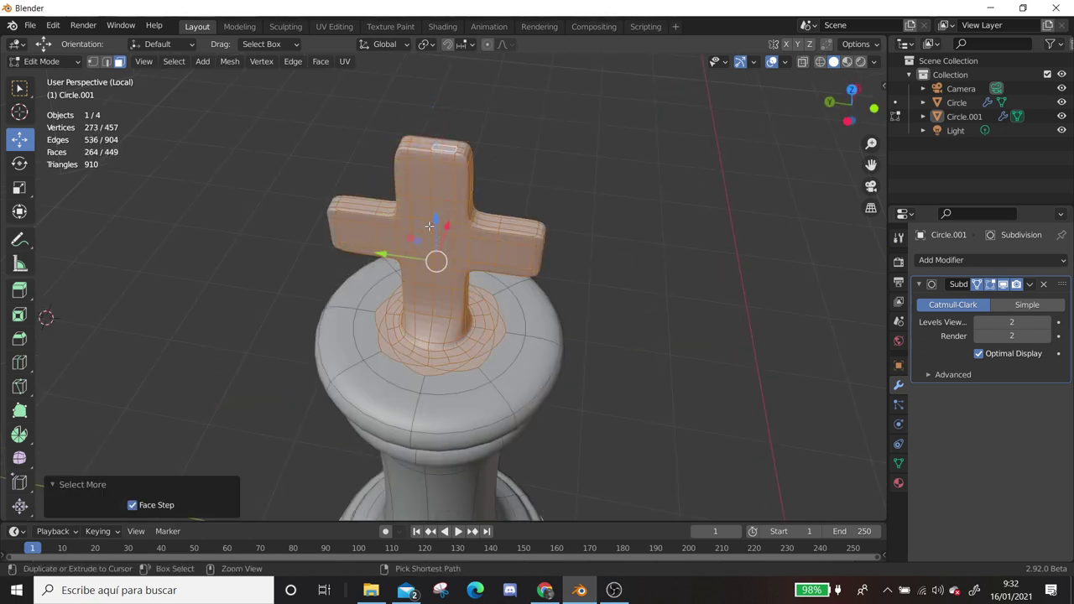
middle_click_drag(429, 226, 442, 211)
scroll(442, 210, "down", 3)
key("g")
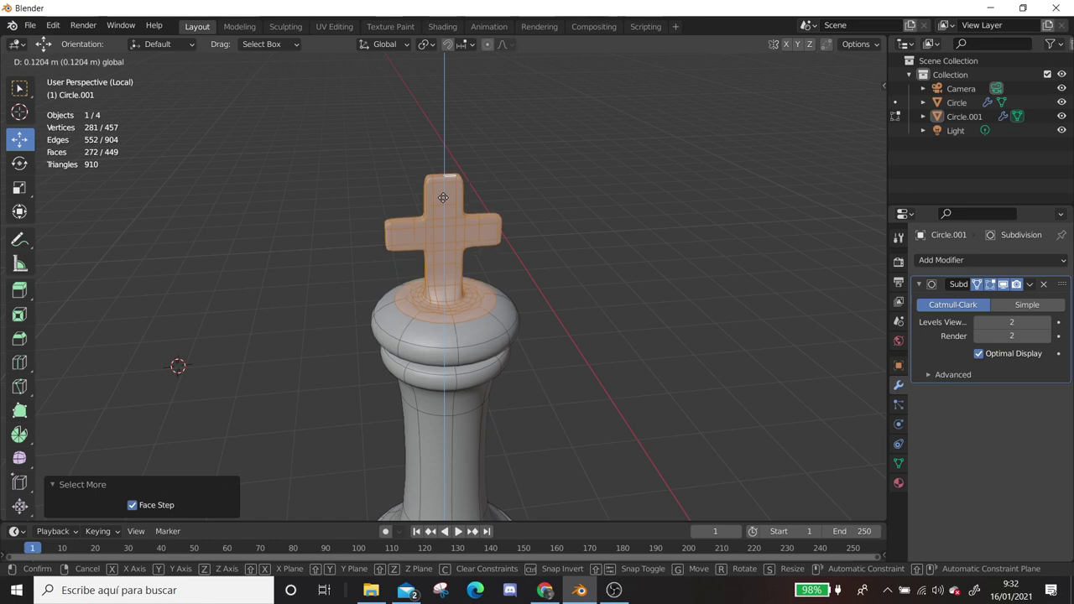
left_click(443, 196)
middle_click_drag(443, 196, 422, 192)
scroll(445, 203, "up", 2)
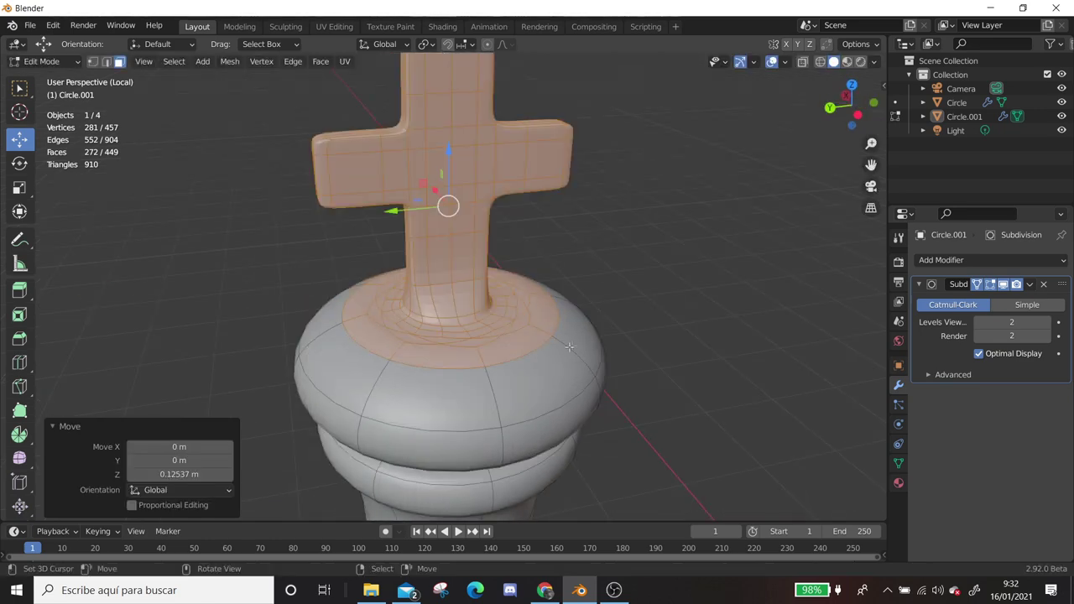
Add a loop cut on the rounded top disk and lift it 0.0196 m along Z
key("ctrl+r")
left_click(567, 347)
left_click(567, 348)
middle_click_drag(567, 348, 537, 420)
scroll(537, 420, "down", 2)
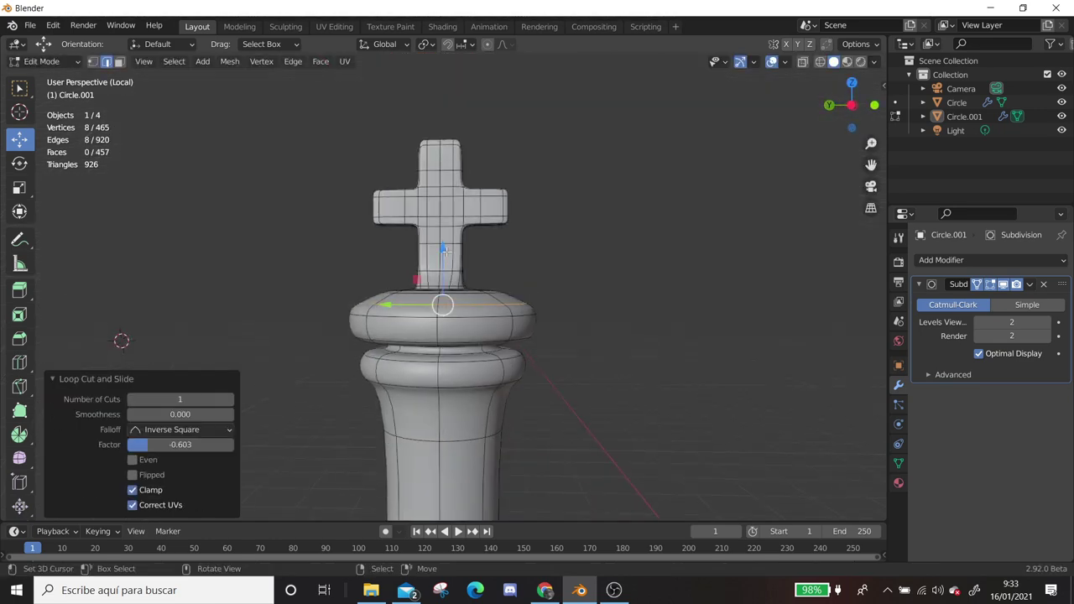
key("g")
key("z")
left_click(532, 436)
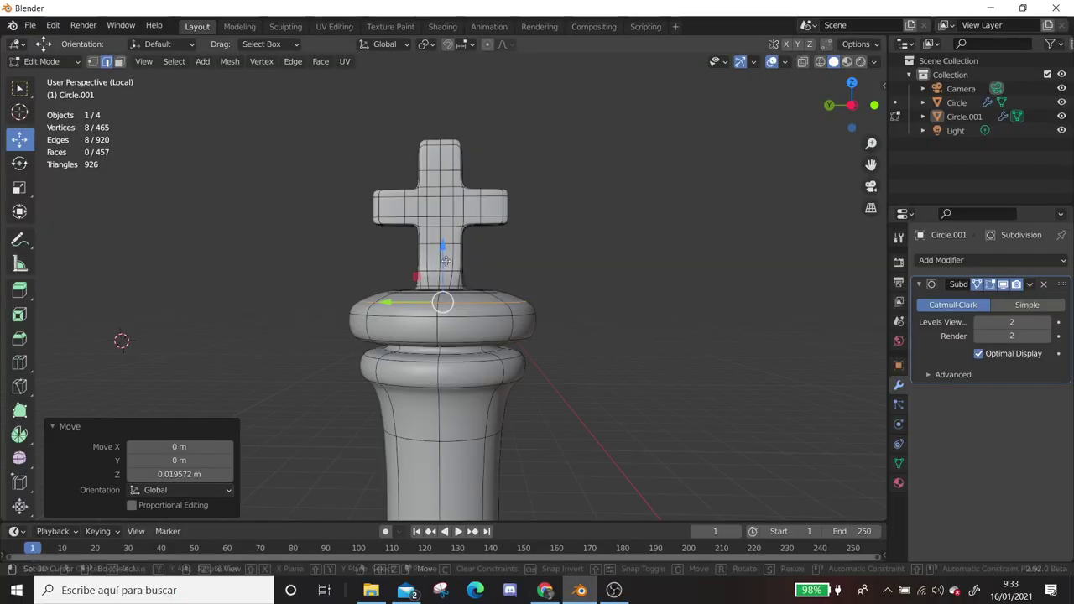
scroll(446, 260, "down", 1)
Inspect the king from front and side views, then box-select the cross and rounded top
middle_click_drag(445, 260, 475, 373)
mouse_move(622, 403)
middle_mouse_down()
mouse_move(555, 450)
mouse_move(427, 320)
middle_mouse_up()
scroll(554, 451, "up", 2)
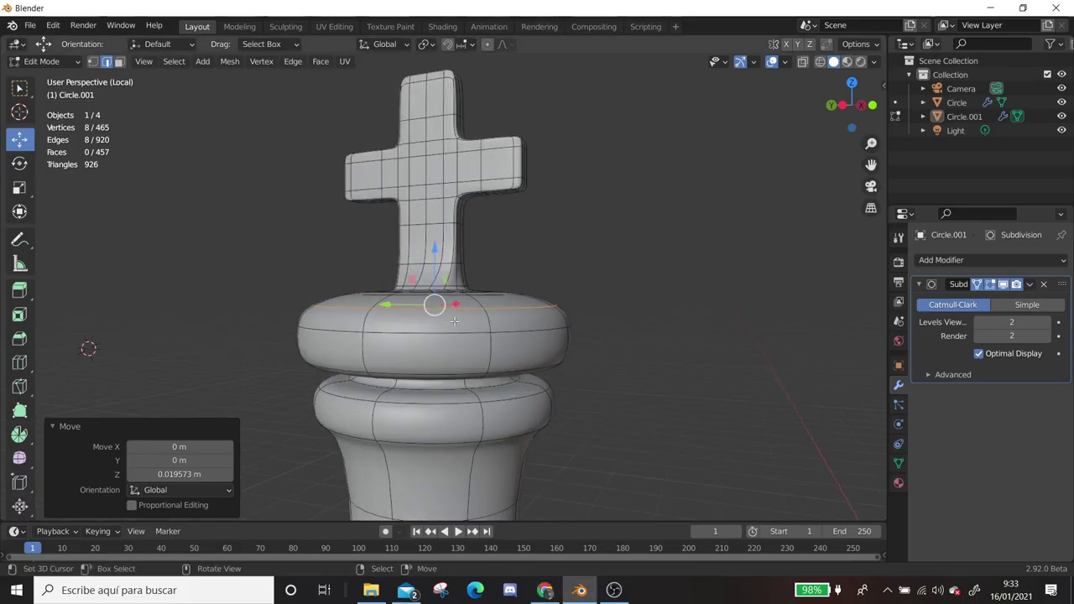
scroll(426, 320, "down", 5)
middle_click_drag(426, 319, 478, 365)
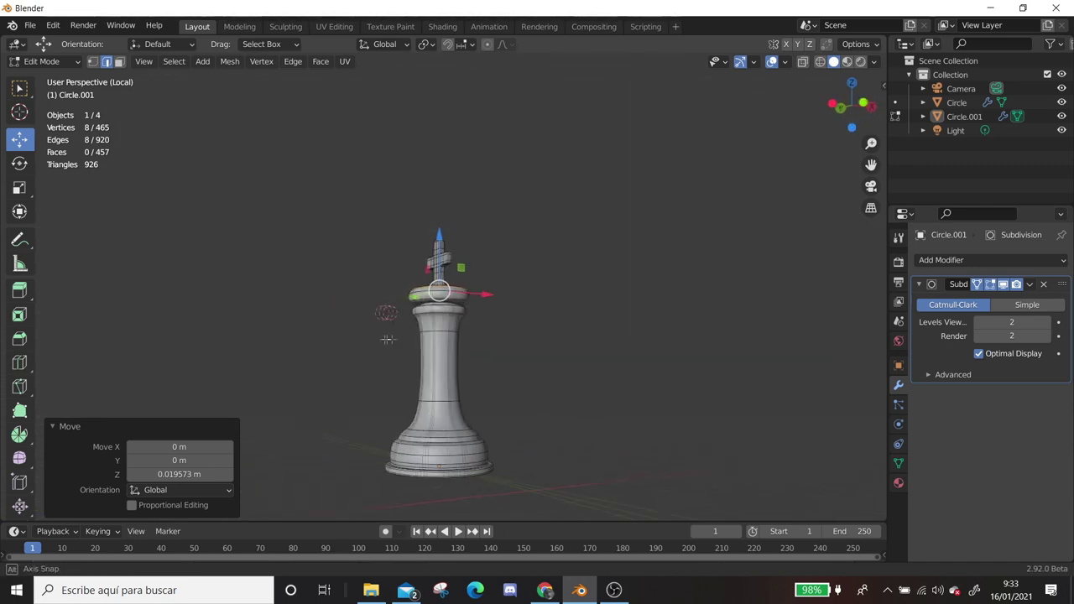
scroll(488, 358, "up", 3)
middle_click_drag(488, 358, 587, 318)
left_click_drag(292, 125, 530, 317)
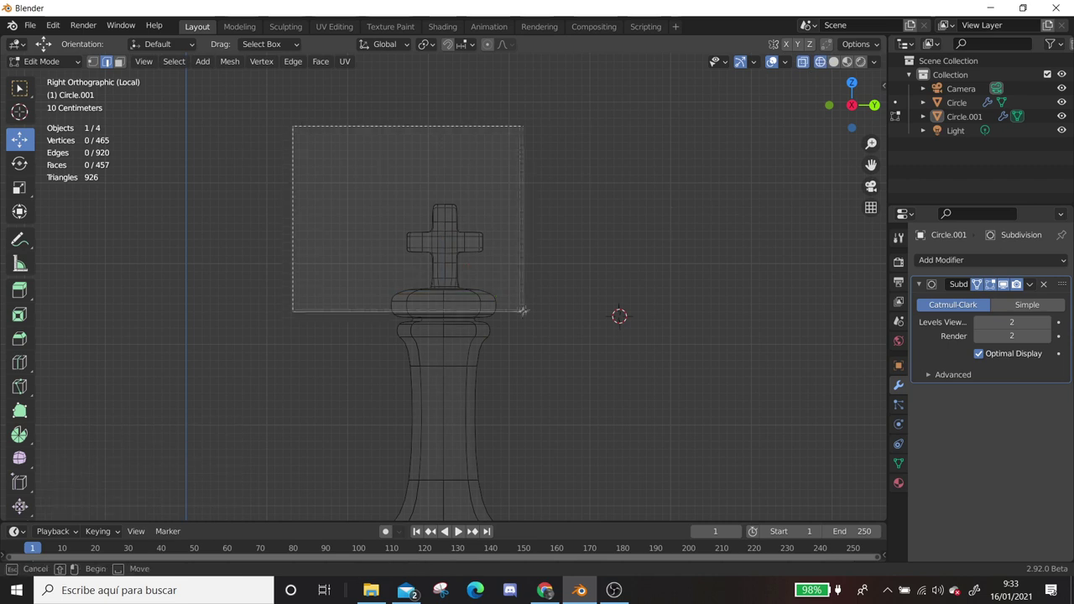
Separate the cross and rounded top into a new object, Circle.002
mouse_move(564, 301)
middle_mouse_down()
mouse_move(495, 272)
mouse_move(542, 287)
mouse_move(399, 335)
middle_mouse_up()
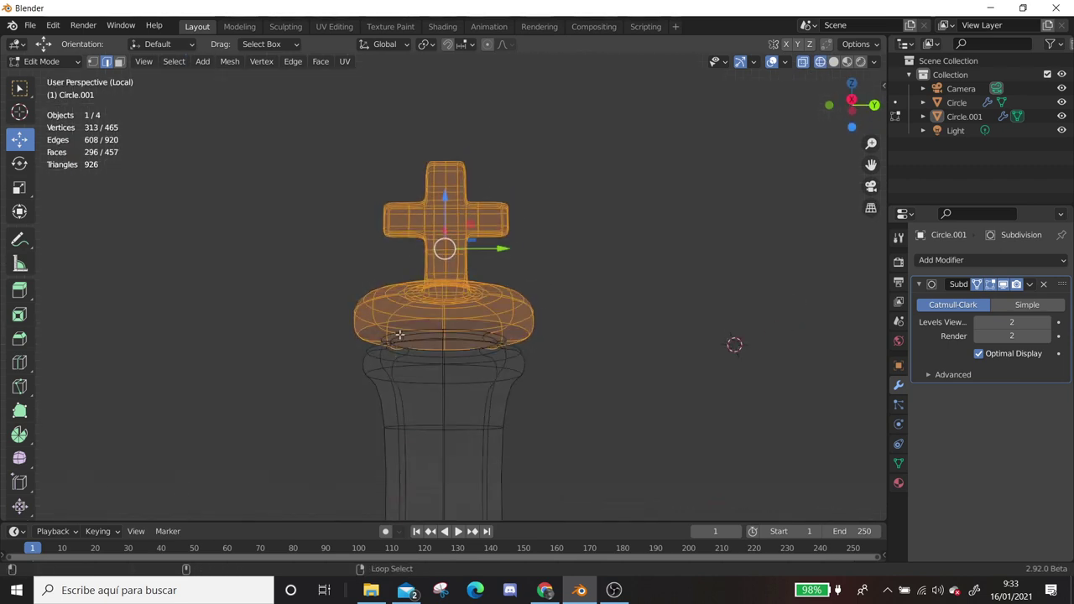
key("3")
key("ctrl+0")
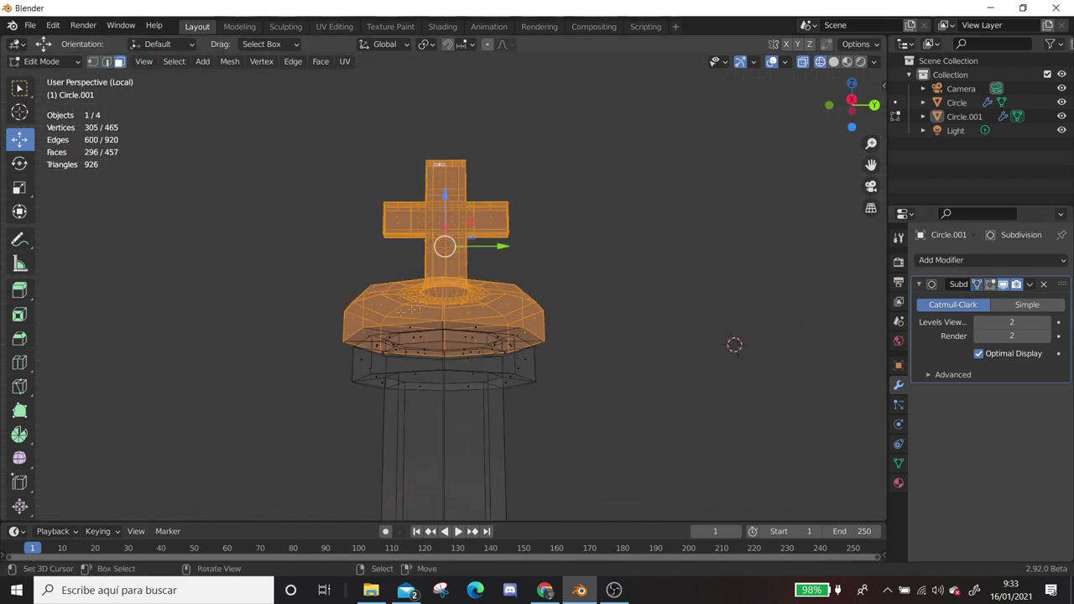
mouse_move(391, 334)
middle_mouse_down()
mouse_move(534, 336)
mouse_move(557, 259)
middle_mouse_up()
key("p")
left_click(558, 261)
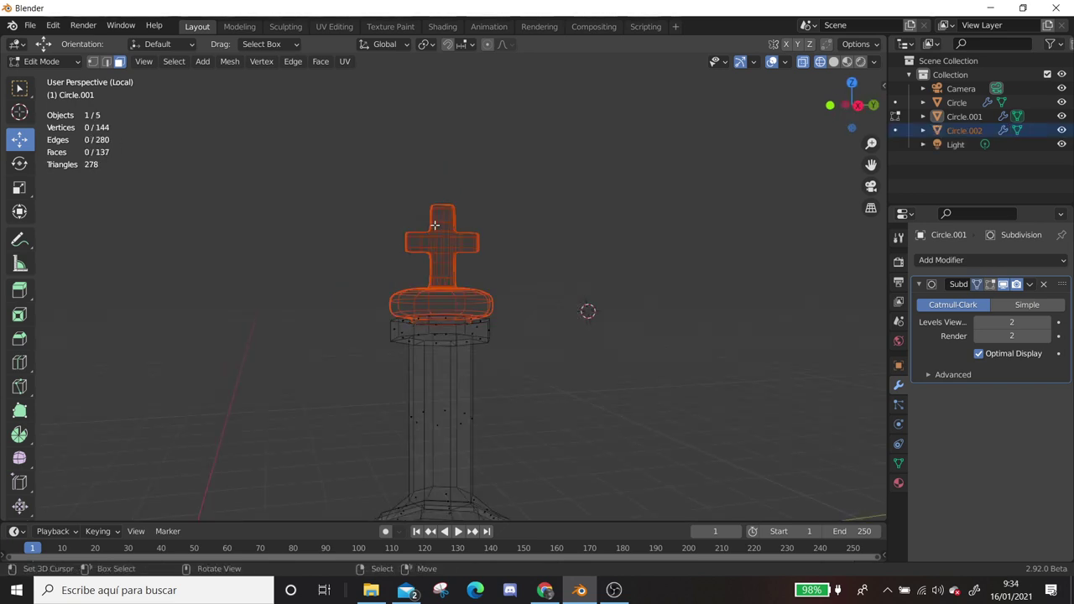
key("Tab")
Lift Circle.002 above the column, restore solid shading, and edit the body Circle.001
left_click(440, 237)
key("g")
left_click(451, 176)
middle_click_drag(451, 177, 436, 371)
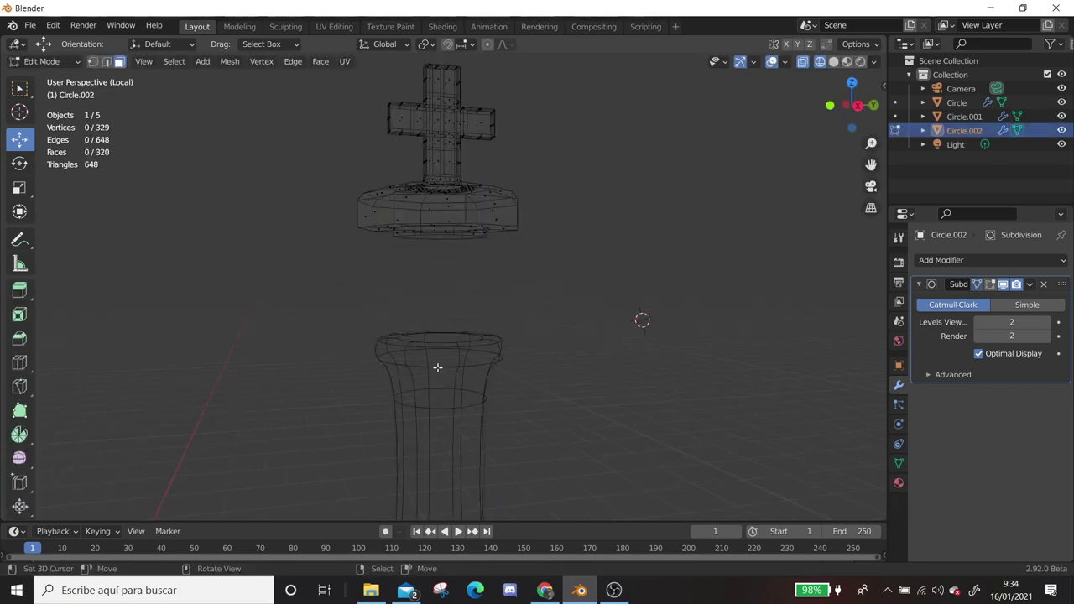
key("alt+z")
left_click(456, 303)
key("Tab")
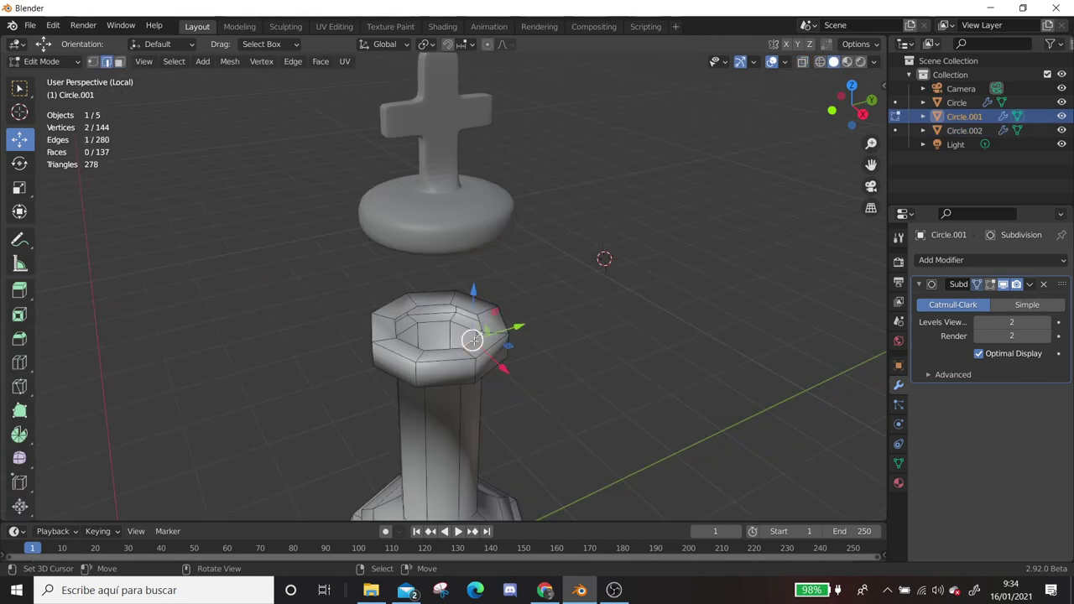
Raise the body's top loop and form a new ring widened to 1.778
middle_click_drag(481, 342, 439, 359)
left_click(440, 331, "alt")
key("g")
key("z")
left_click(438, 302)
key("g")
key("z")
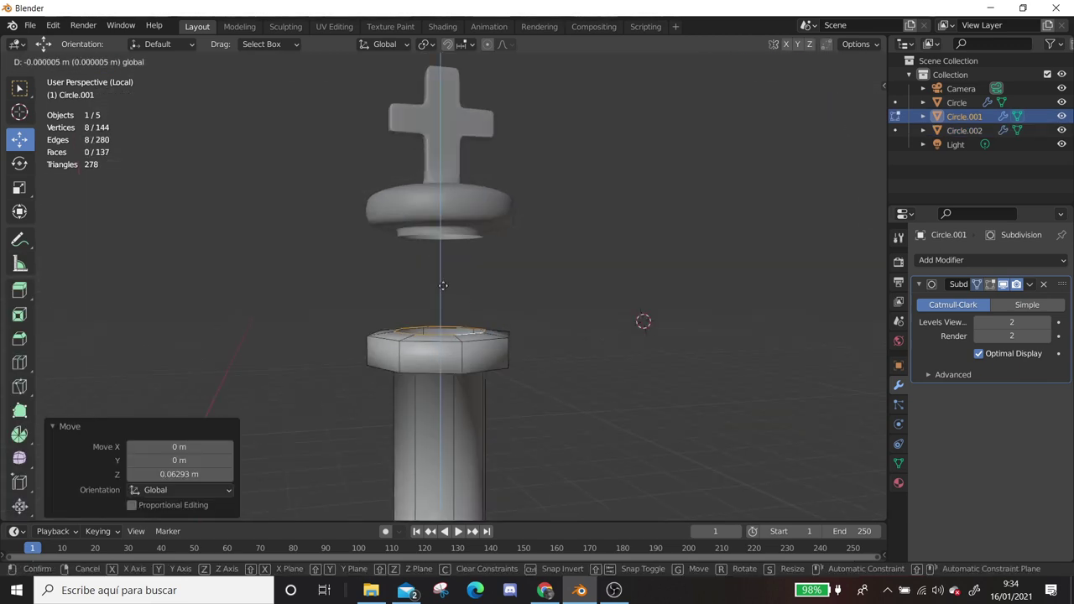
left_click(443, 283)
Extrude the widened ring again and raise the collar about 0.25 m
key("e")
key("s")
left_click(440, 276)
key("g")
key("z")
left_click(441, 267)
scroll(441, 267, "down", 4)
scroll(443, 292, "down", 1)
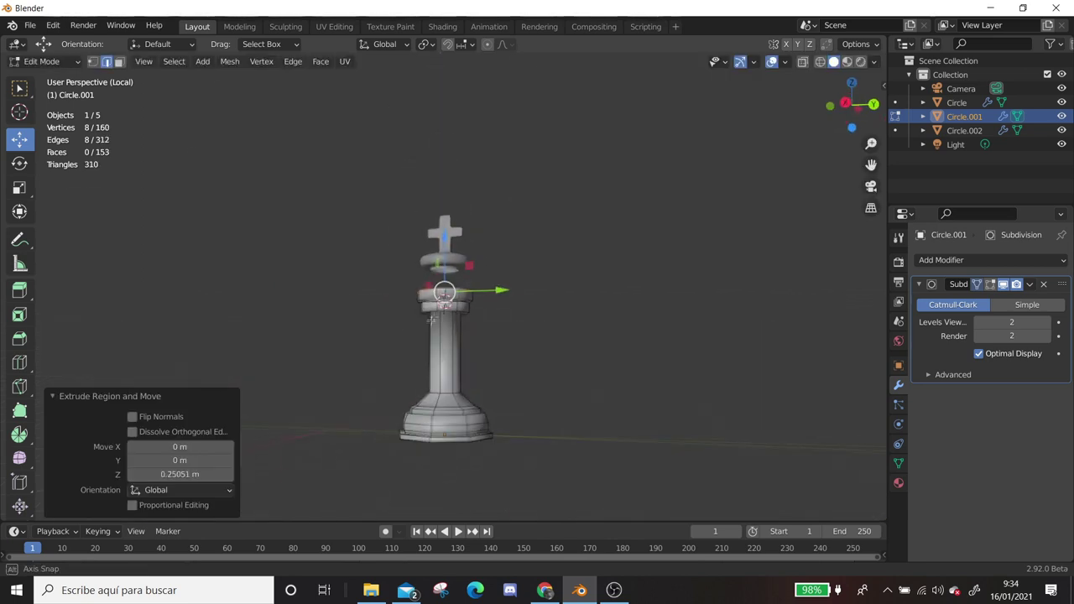
scroll(449, 346, "up", 2)
Raise the grown ring and add a collar loop cut scaled to about 0.78
key("ctrl+KP_Add")
key("g")
key("z")
left_click(457, 345)
scroll(449, 348, "up", 2)
scroll(447, 348, "up", 1)
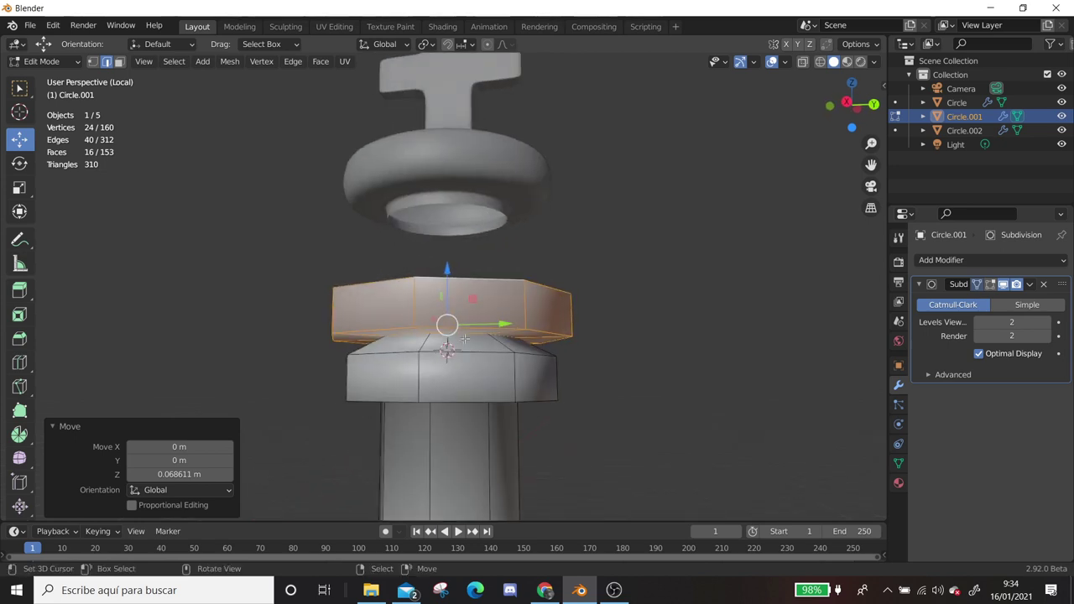
left_click(447, 347)
key("s")
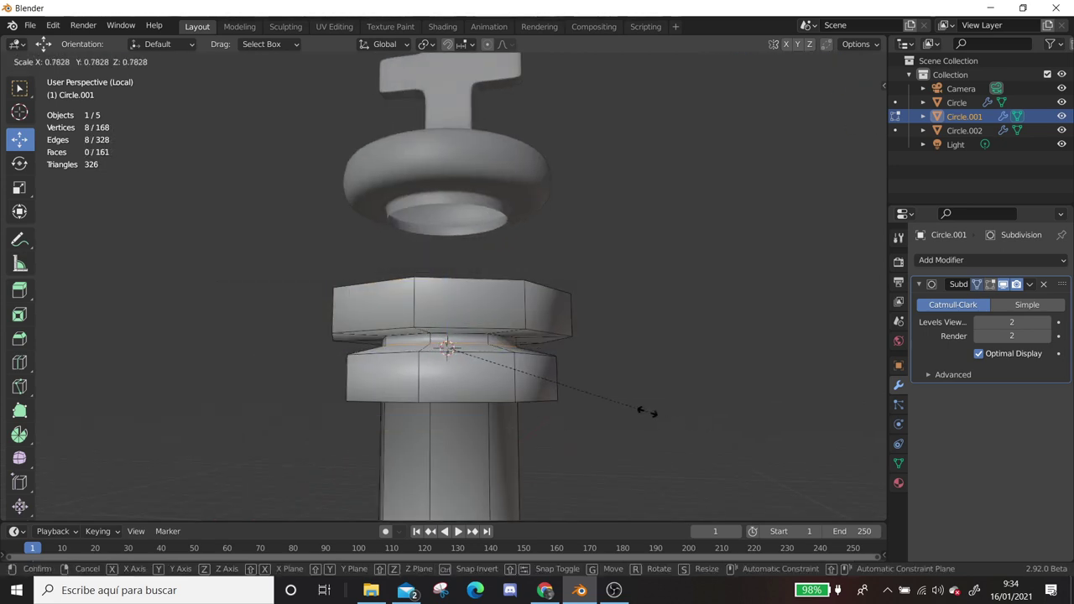
left_click(586, 392)
key("g")
left_click(453, 344)
key("alt+a")
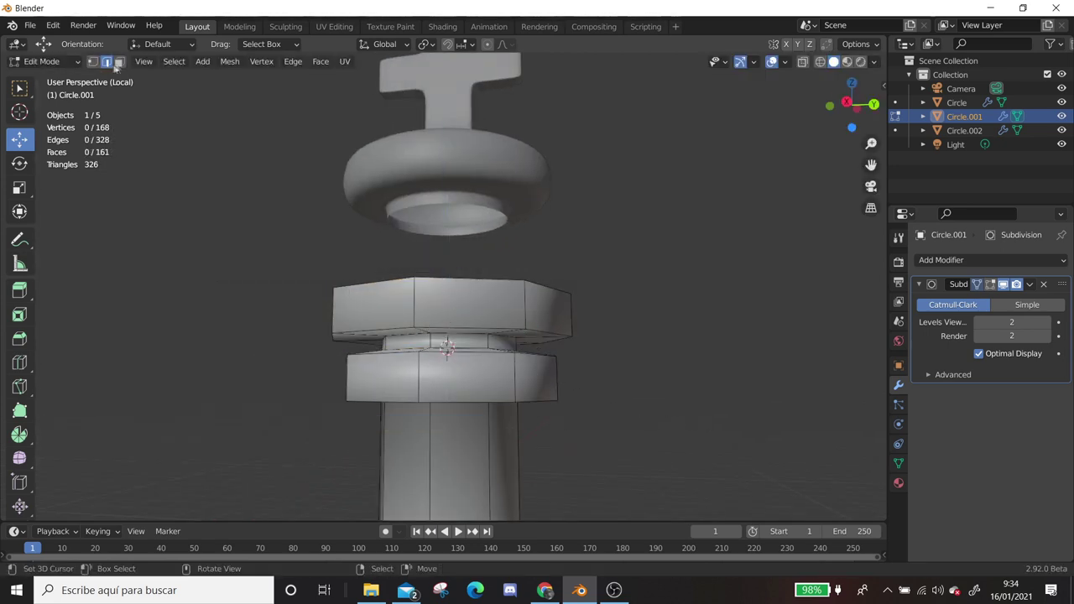
Lower the grown face ring slightly, then enlarge the single ring to 1.051
key("ctrl+KP_Add")
key("g")
key("z")
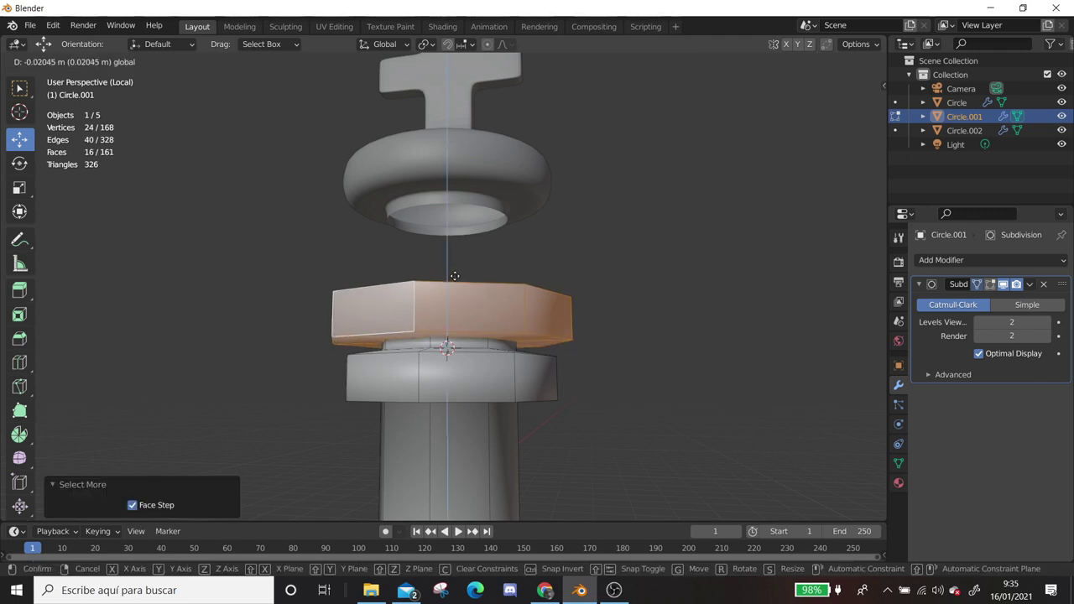
left_click(454, 275)
middle_click_drag(454, 277, 480, 350)
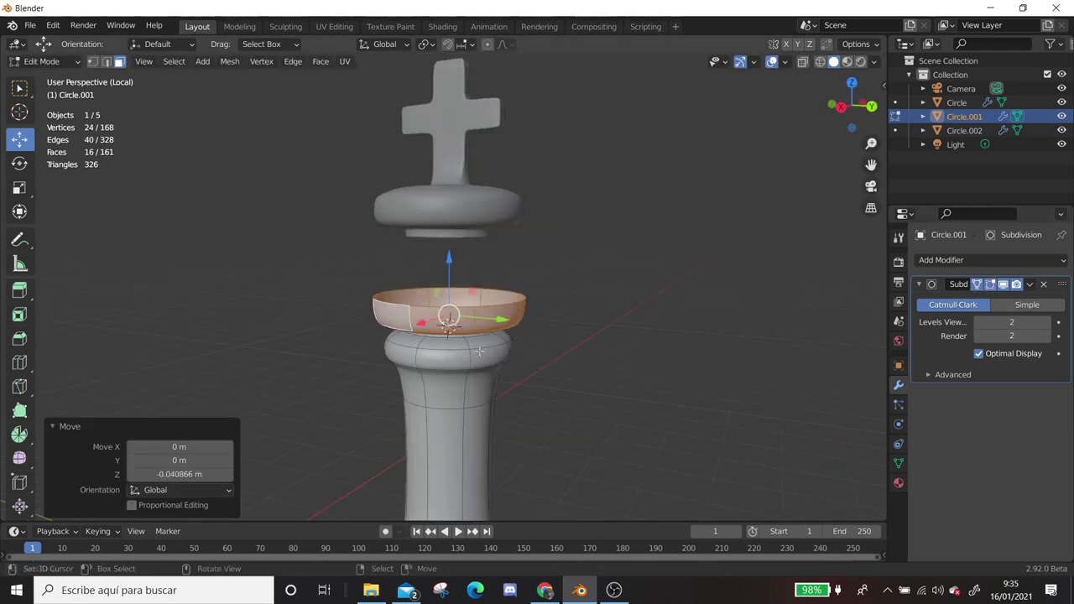
key("ctrl+KP_Subtract")
key("shift+s")
key("Escape")
key("s")
left_click(569, 408)
middle_click_drag(568, 408, 553, 360)
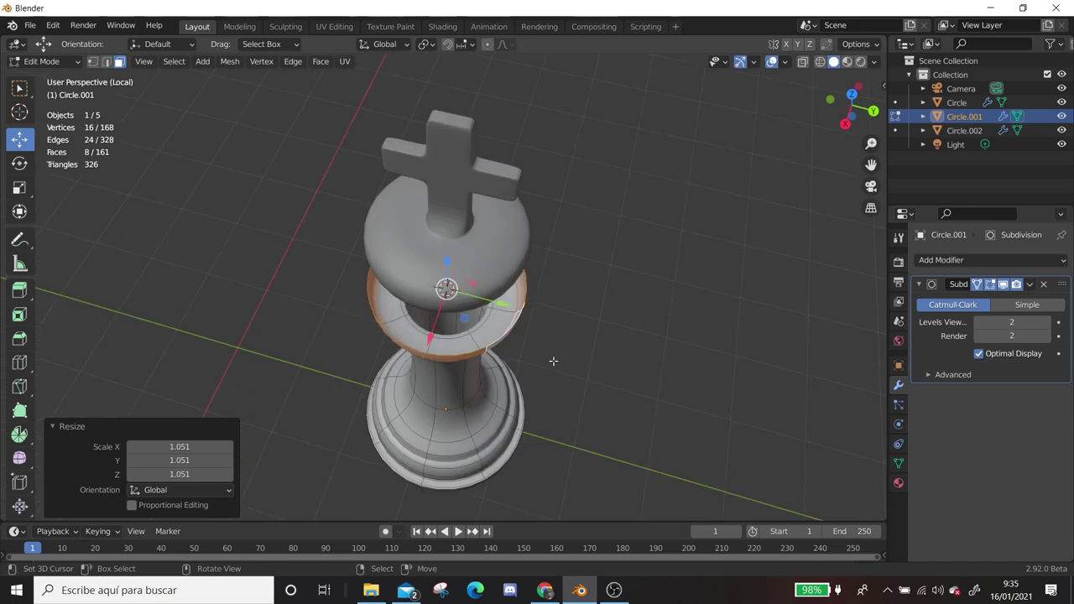
Add an edge loop on the neck and narrow it to 0.680 scale
key("ctrl+r")
left_click(470, 319)
key("shift+s")
left_click(536, 440)
key("s")
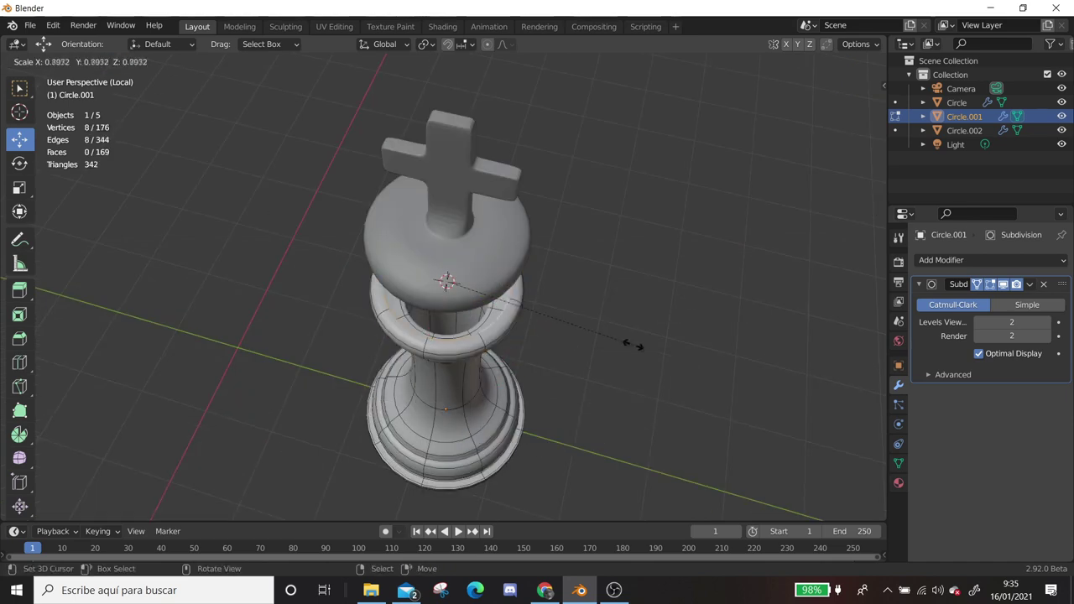
left_click(604, 339)
middle_click_drag(604, 339, 501, 316)
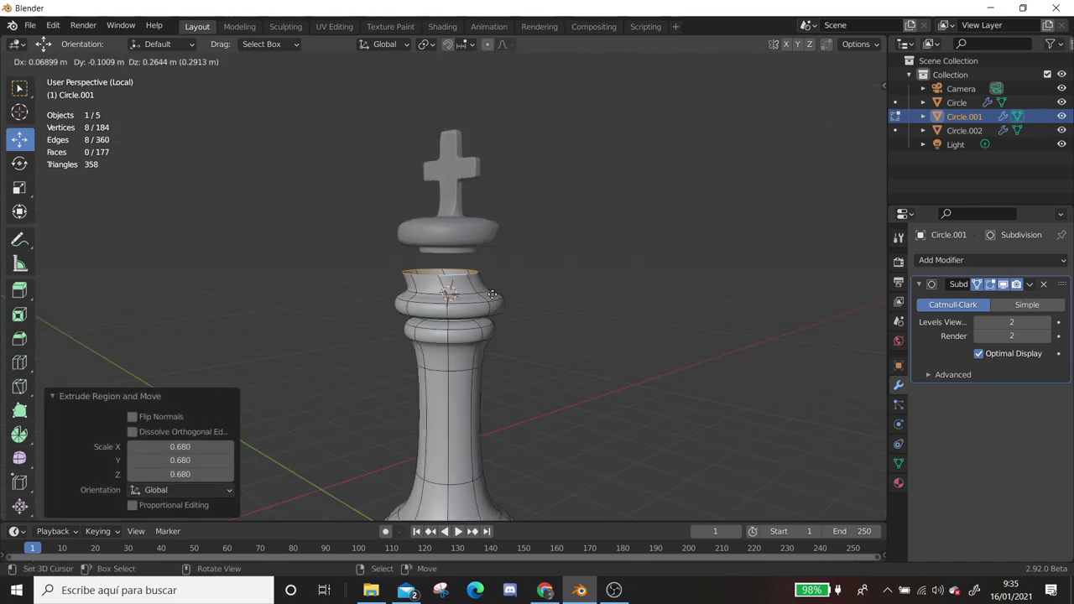
key("shift+s")
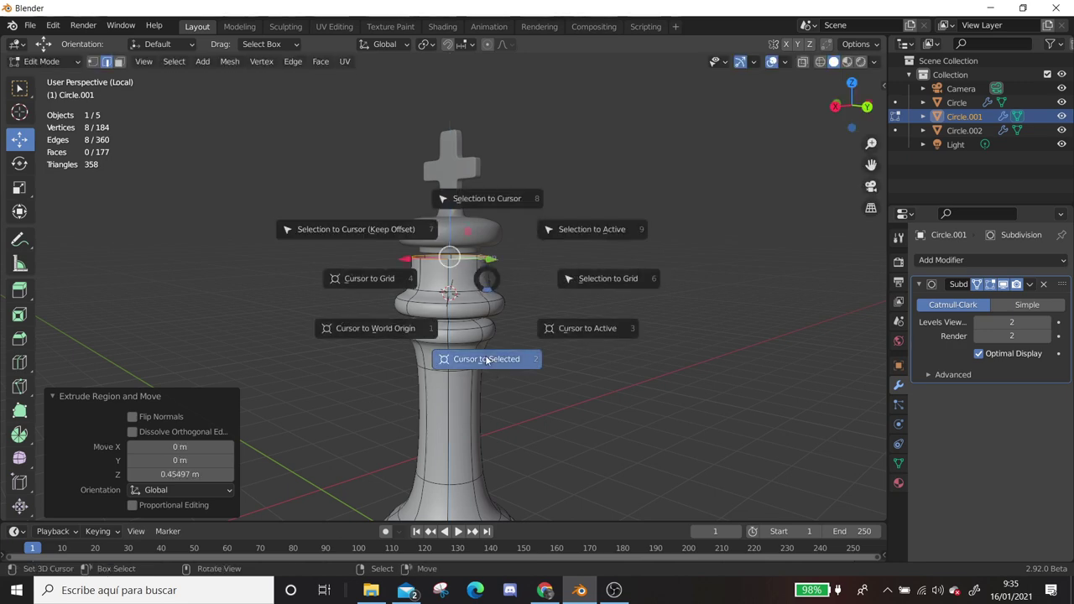
Snap the 3D cursor to the selected neck loop and set the pivot point to the 3D cursor
left_click(486, 359)
key("Tab")
left_click(462, 239)
left_click(424, 44)
left_click(445, 75)
left_click(424, 44)
left_click(444, 75)
middle_click_drag(422, 273, 448, 288)
scroll(448, 288, "up", 2)
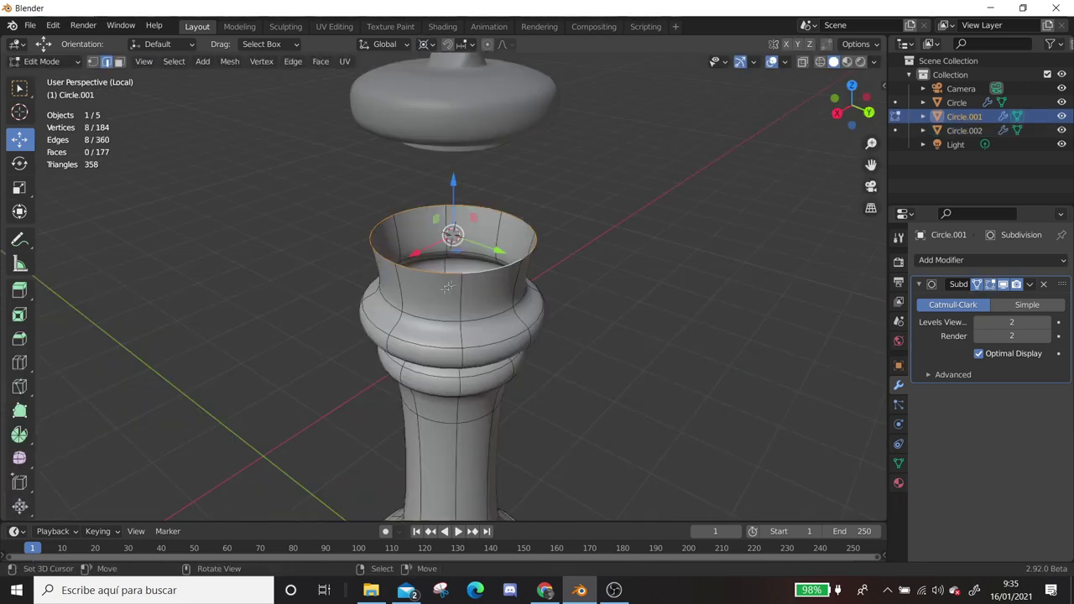
Extrude the neck's top rim ring in place and shrink it inward to 0.79
key("e")
left_click(446, 240)
key("g")
left_click(605, 315)
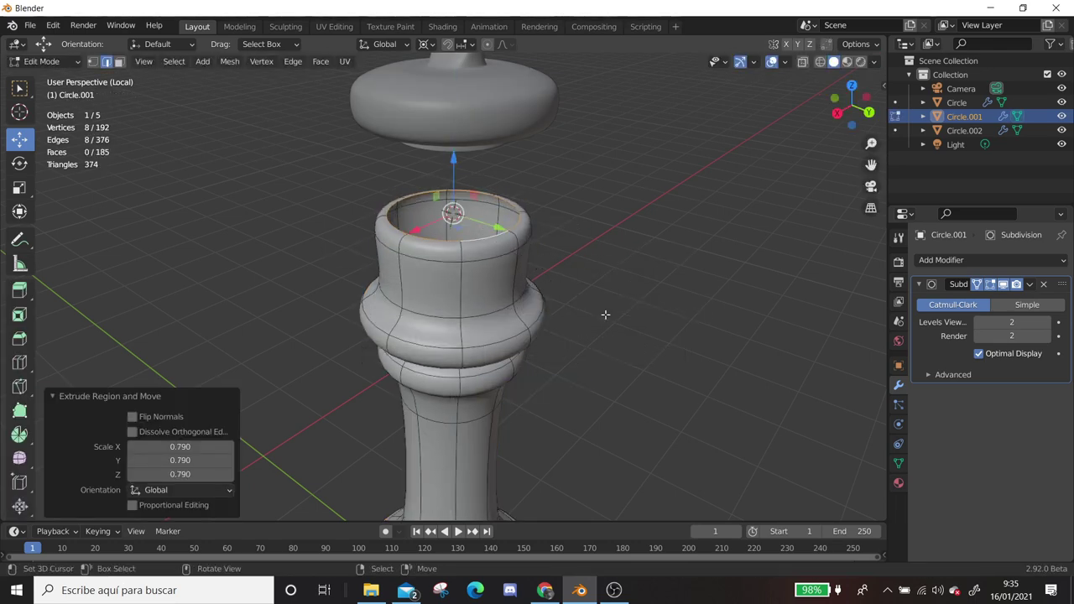
left_click(602, 312)
middle_click_drag(602, 312, 508, 272)
Grow the selection, snap the cursor to the ring centre, and widen the rim to 1.201
key("ctrl+KP_Add")
key("shift+s")
left_click(546, 323)
scroll(666, 252, "down", 3)
key("s")
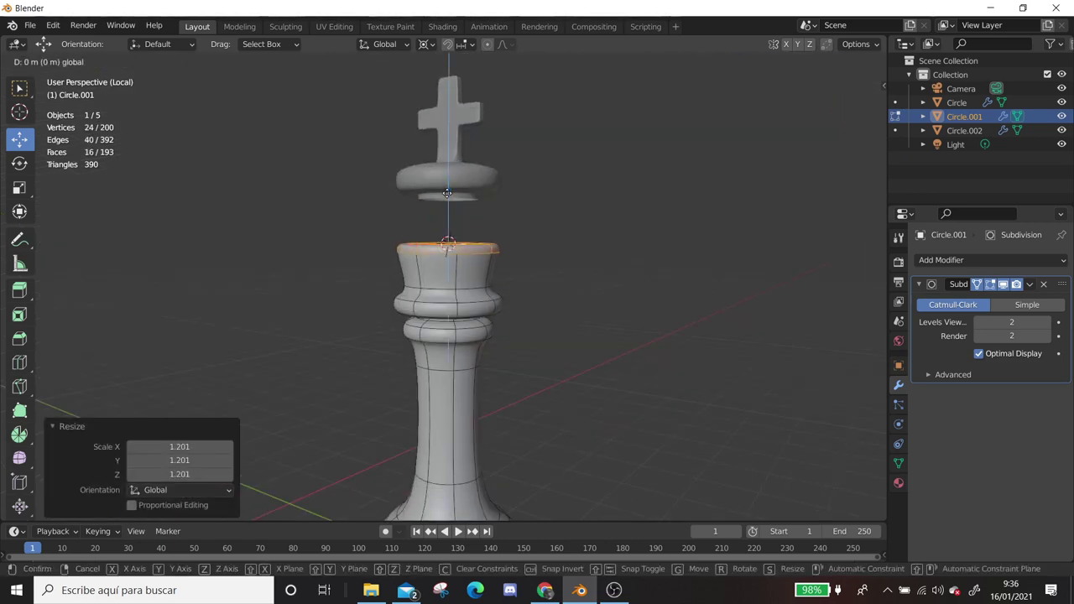
right_click(446, 180)
Raise the neck's top edge loop about 0.085 m
mouse_move(446, 180)
middle_mouse_down()
mouse_move(432, 267)
mouse_move(521, 250)
middle_mouse_up()
left_click(432, 267, "alt")
key("g")
left_click(430, 248)
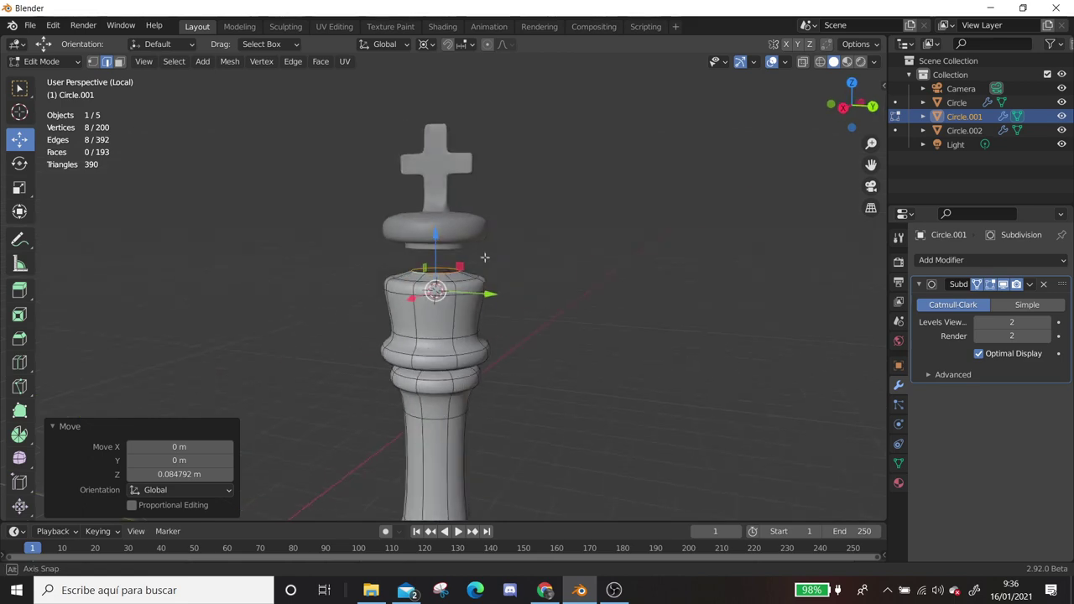
scroll(486, 260, "up", 4)
scroll(486, 260, "up", 2)
On Circle.002, shrink the loop under the crown, then return to object mode
key("alt+q")
left_click(471, 246, "alt")
key("shift+s")
key("s")
left_click(667, 366)
scroll(488, 310, "down", 3)
key("Tab")
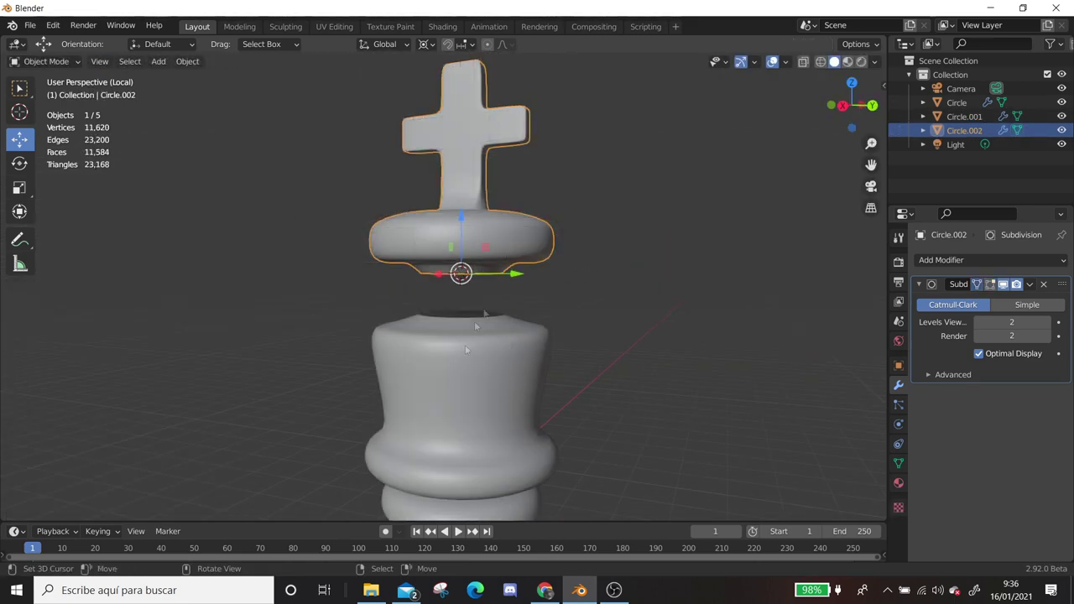
Join the body into the crown object and bridge the neck's top loop to the crown loop
key("ctrl+j")
key("Tab")
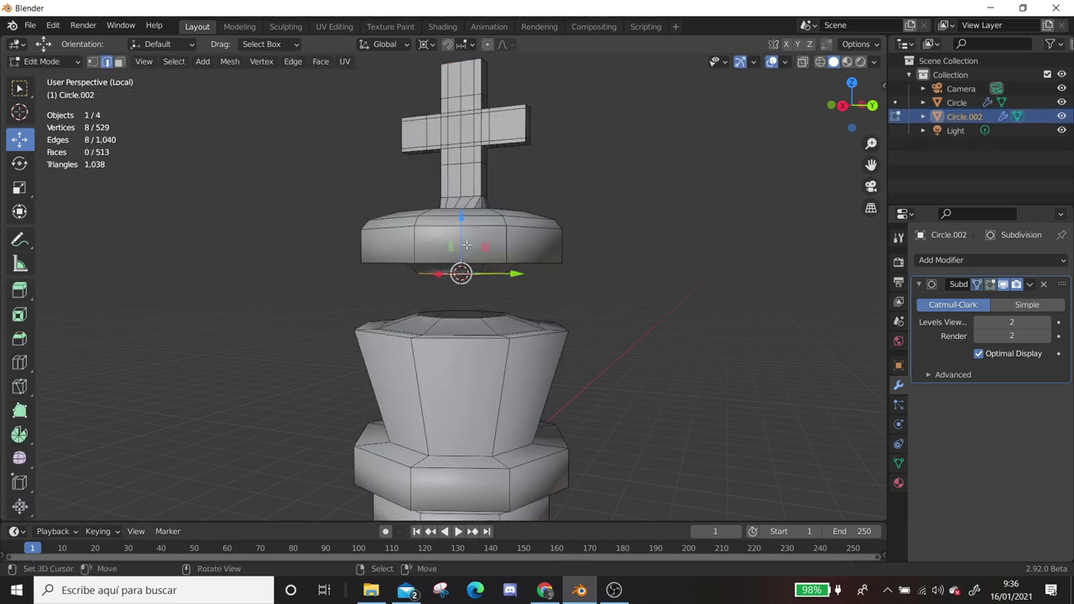
left_click(466, 320, "alt")
key("ctrl+e")
left_click(684, 237)
scroll(575, 270, "down", 2)
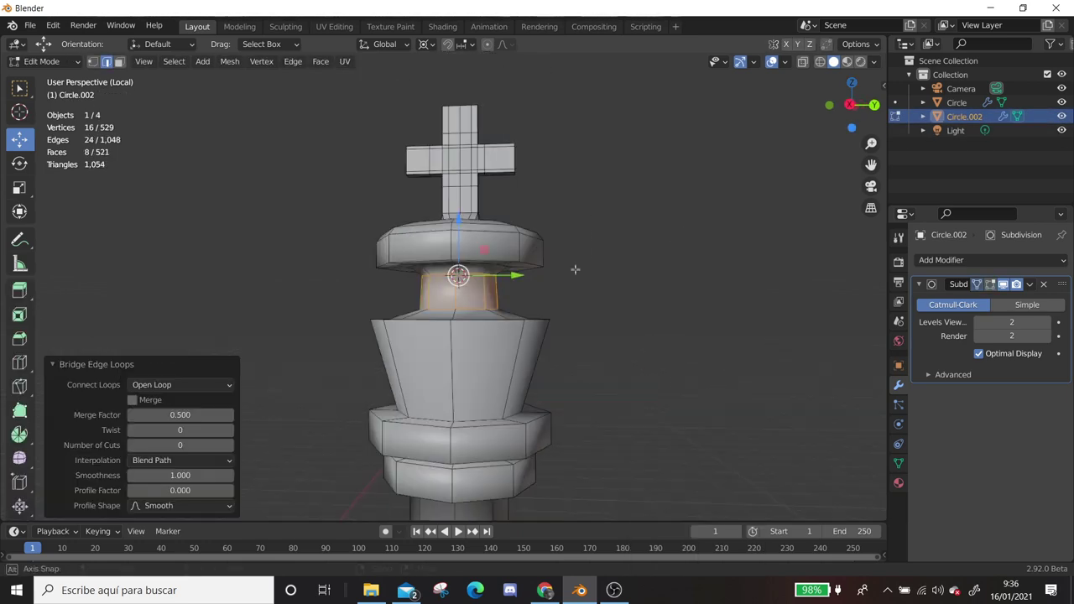
In right-side X-ray view, box-select the cross and crown and lower them 0.23 m on Z
key("KP_3")
key("l")
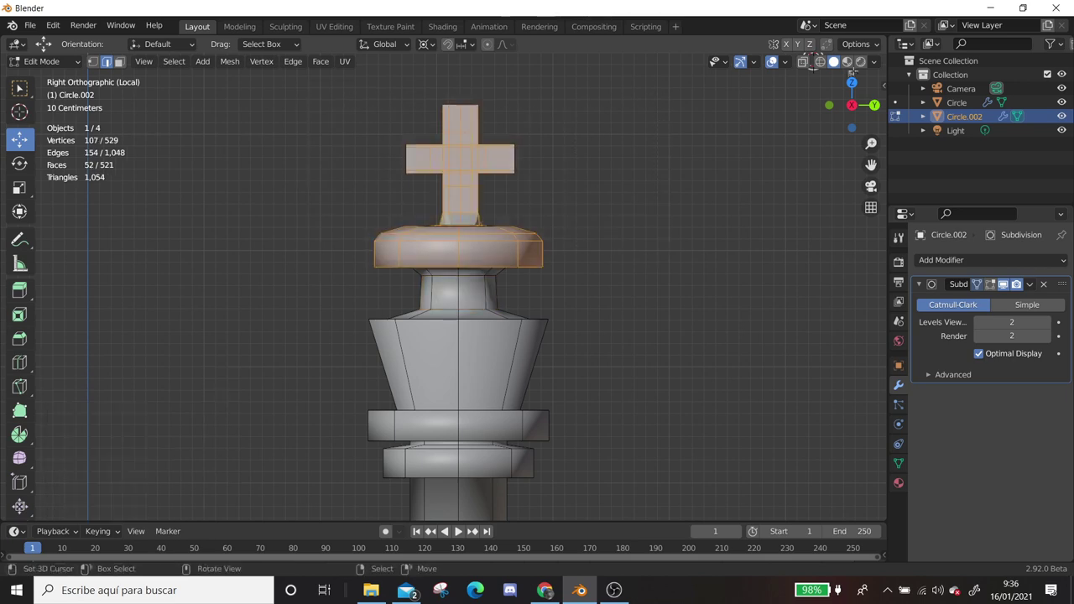
key("alt+z")
left_click_drag(308, 69, 709, 279)
key("g")
key("z")
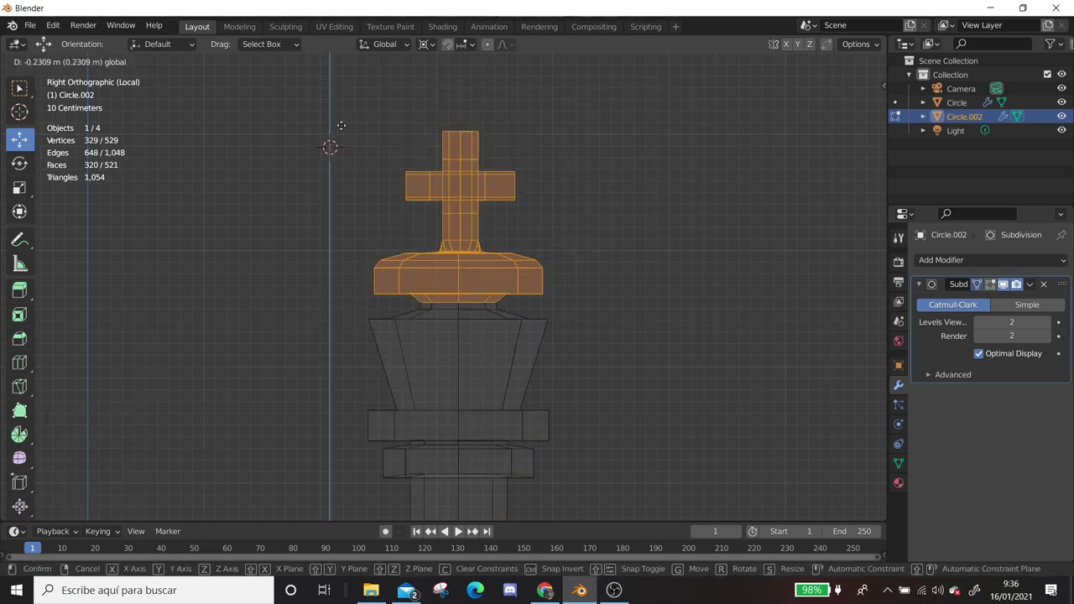
left_click(332, 160)
middle_click_drag(331, 160, 436, 193)
key("alt+z")
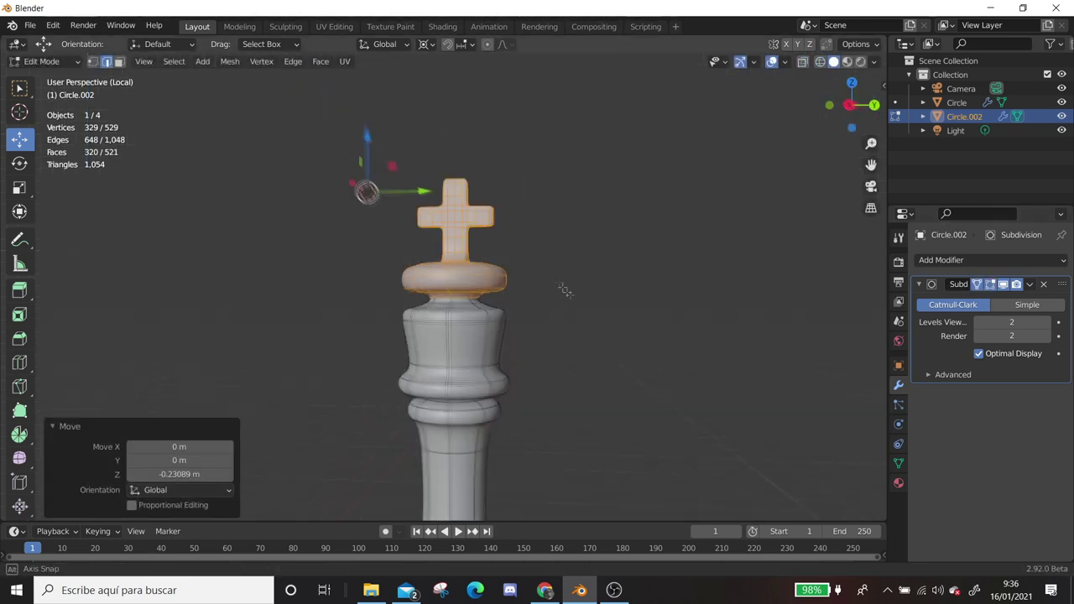
left_click(545, 589)
left_click(579, 589)
Select the crown's rim face loop plus its neighbouring loop and delete those faces
mouse_move(470, 285)
middle_mouse_down()
mouse_move(454, 272)
mouse_move(432, 286)
mouse_move(420, 268)
middle_mouse_up()
left_click(451, 307)
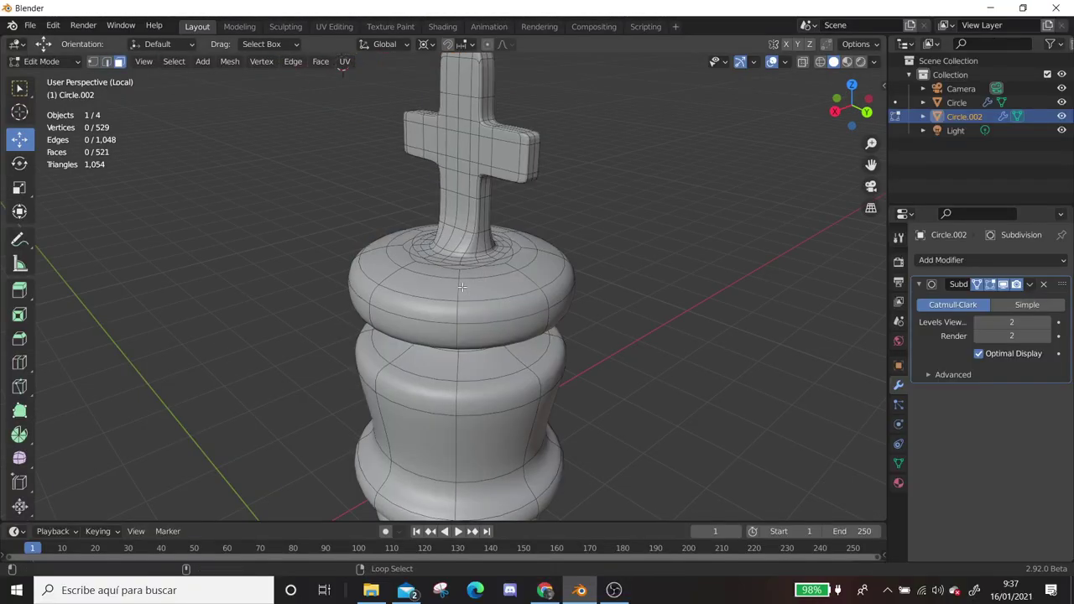
left_click(455, 313, "alt+shift")
mouse_move(455, 312)
middle_mouse_down()
mouse_move(453, 246)
mouse_move(455, 273)
mouse_move(487, 269)
middle_mouse_up()
left_click(438, 220, "alt")
key("x")
left_click(453, 249)
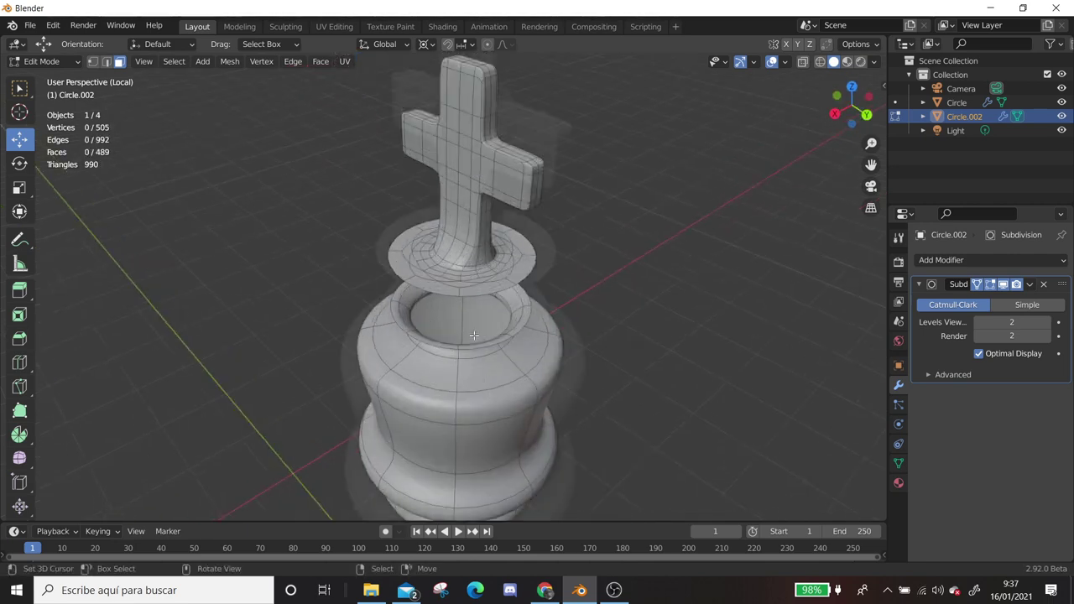
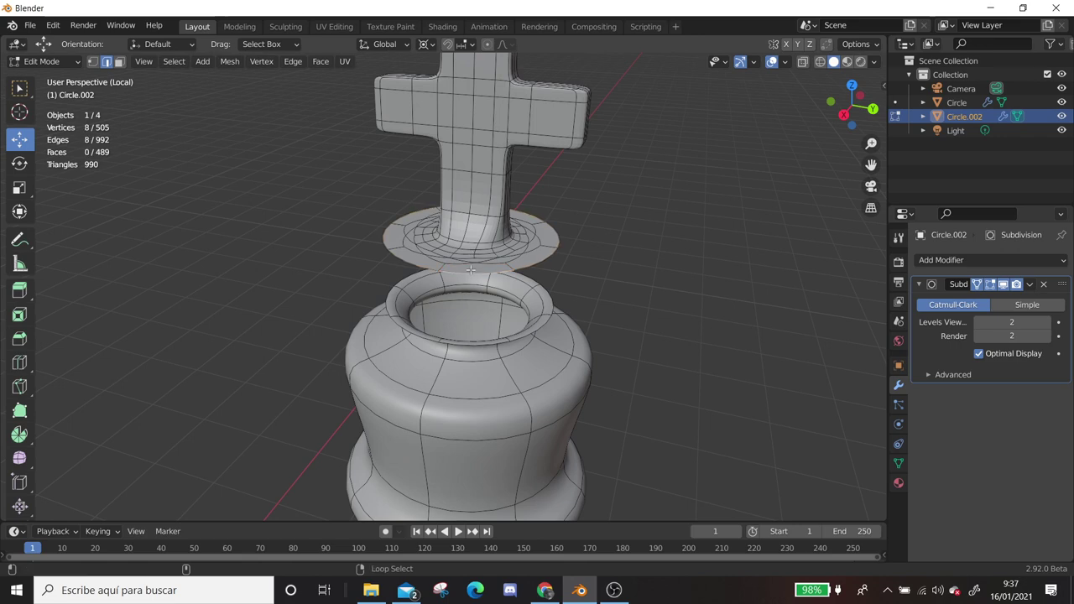
Select the linked cross geometry and lower it on the crown
key("a")
scroll(400, 163, "down", 3)
key("ctrl+l")
key("g")
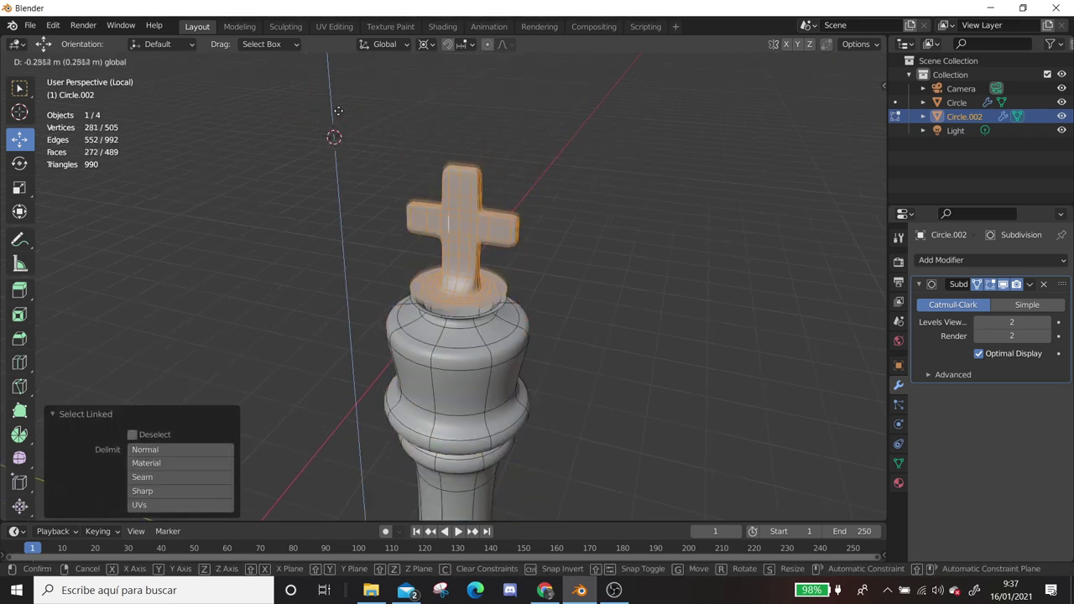
left_click(453, 214)
scroll(453, 252, "up", 3)
Bridge the selected edge loops on the collar rim
mouse_move(453, 251)
middle_mouse_down()
mouse_move(493, 310)
mouse_move(509, 360)
middle_mouse_up()
left_click(493, 310)
scroll(486, 318, "up", 3)
right_click(524, 376)
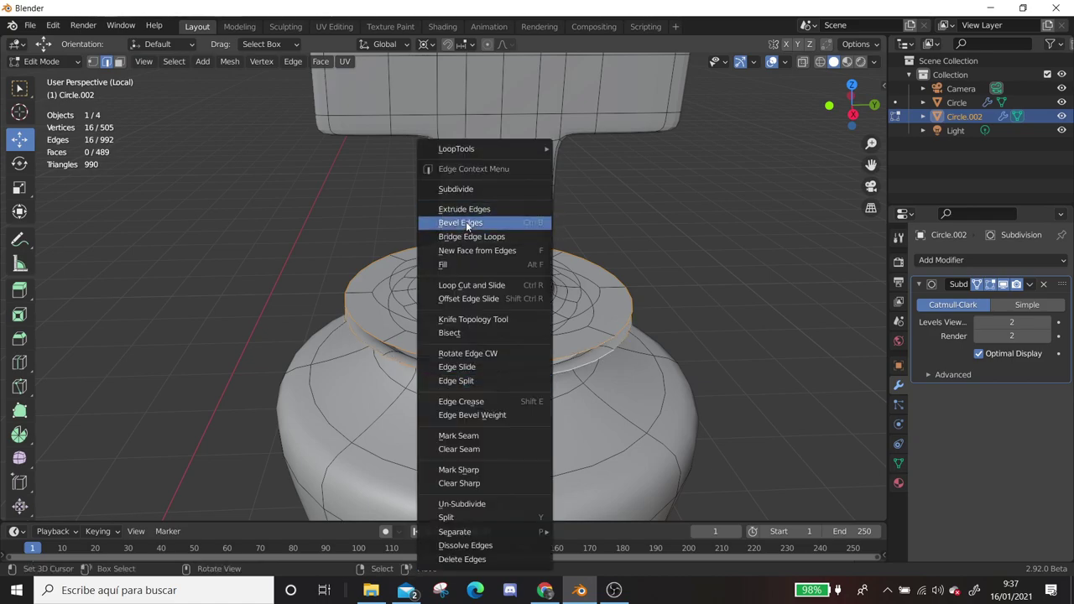
left_click(479, 223)
mouse_move(478, 223)
middle_mouse_down()
mouse_move(504, 336)
mouse_move(470, 319)
mouse_move(446, 340)
middle_mouse_up()
left_click(544, 589)
left_click(550, 587)
Dissolve the redundant collar edge loops with the subdivision preview hidden
key("x")
left_click(492, 311)
middle_click_drag(492, 311, 503, 352)
key("ctrl+z")
left_click(528, 366)
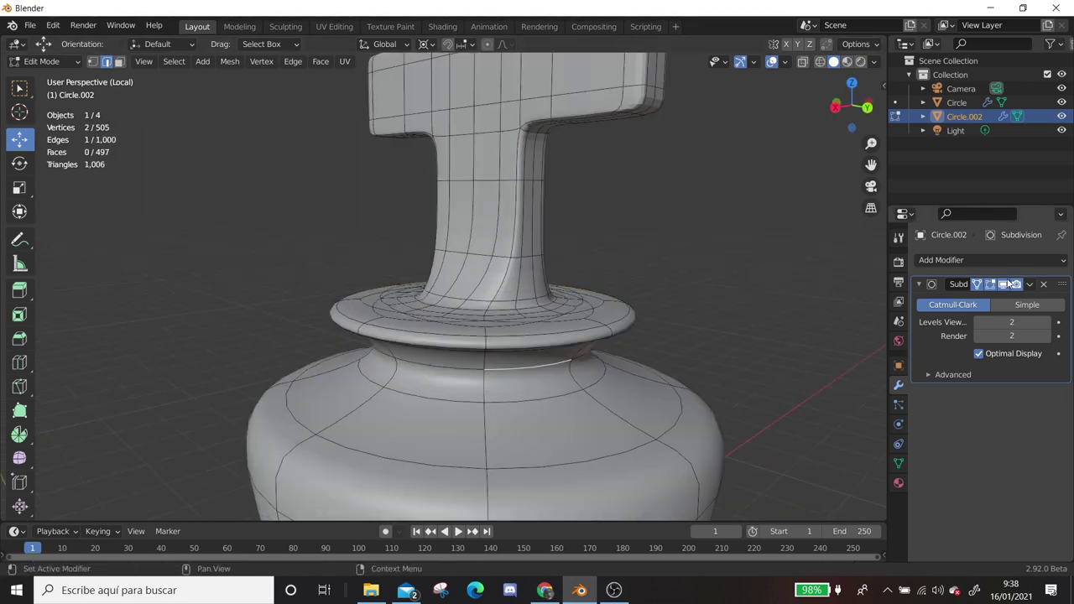
left_click(1007, 284)
mouse_move(504, 276)
middle_mouse_down()
mouse_move(498, 242)
mouse_move(591, 353)
middle_mouse_up()
key("x")
left_click(502, 225)
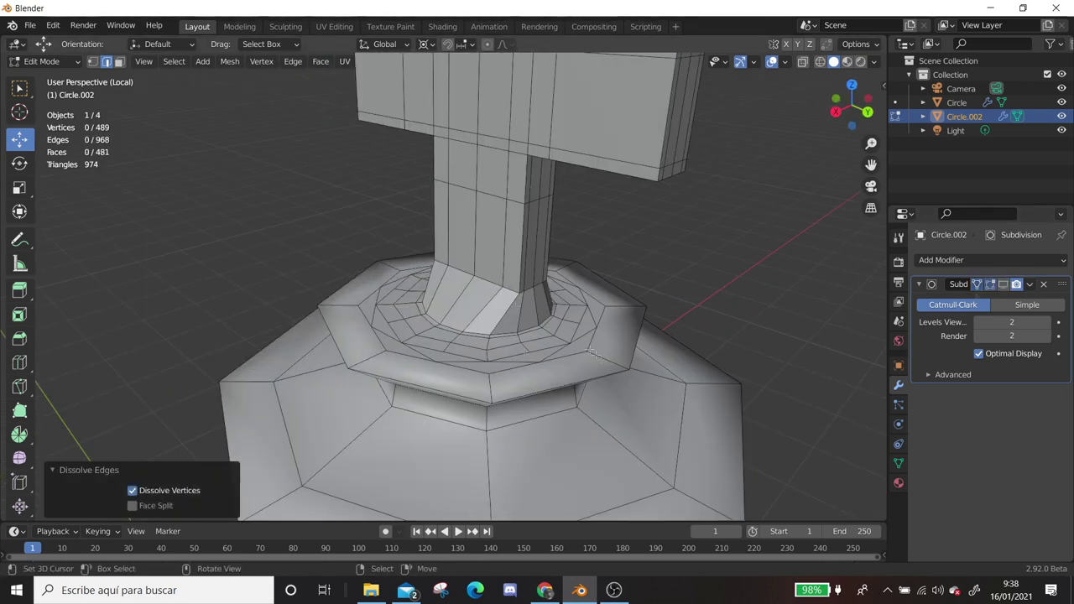
left_click(591, 368)
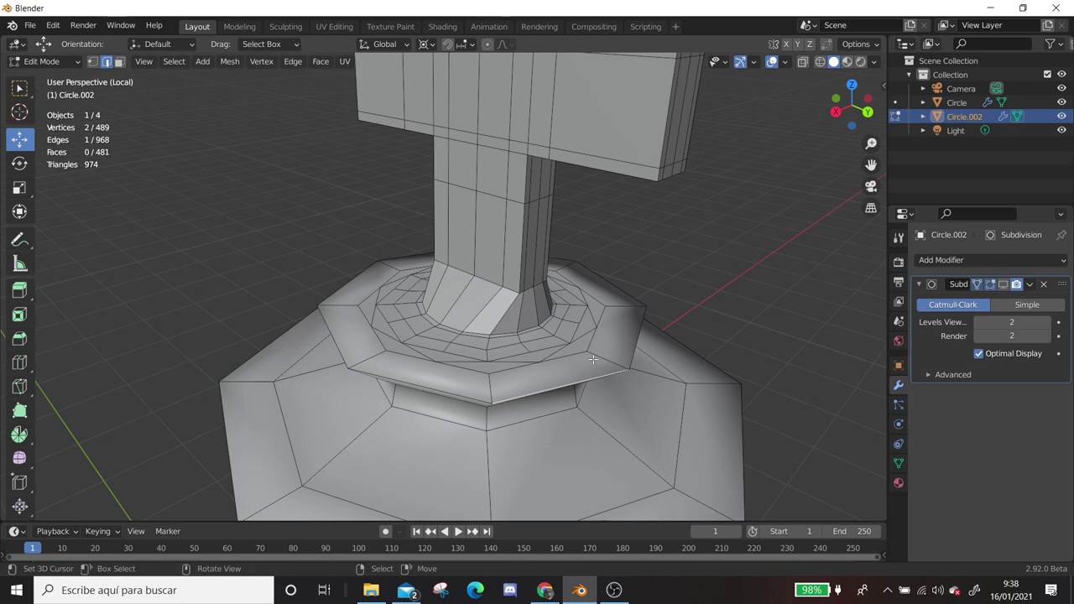
mouse_move(597, 358)
middle_mouse_down()
mouse_move(579, 344)
mouse_move(539, 344)
middle_mouse_up()
Merge the king's overlapping vertices by distance and check the smoothed result
key("a")
key("m")
left_click(560, 336)
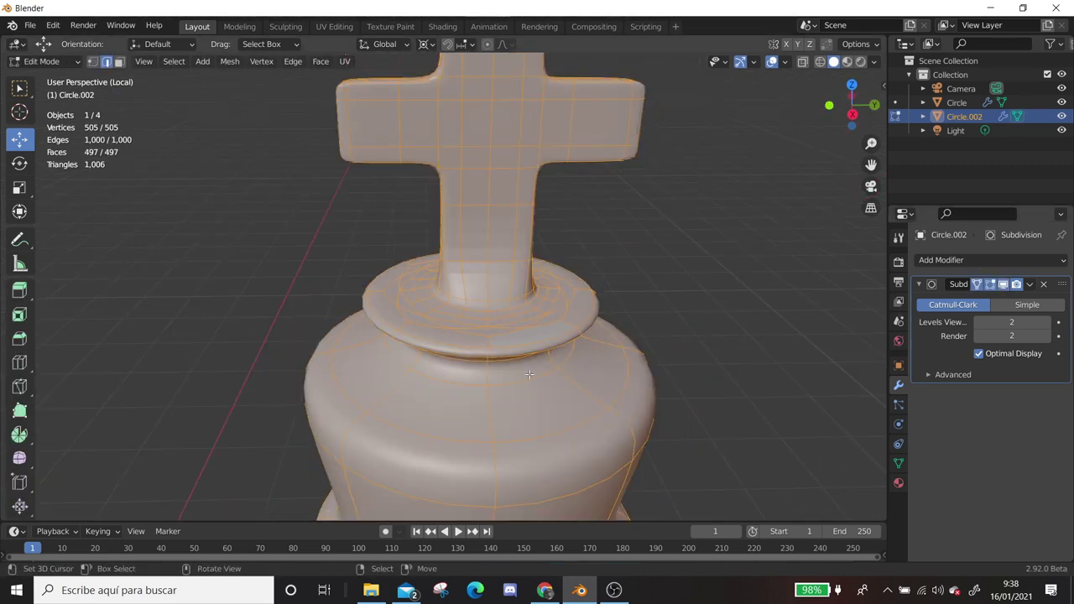
key("Tab")
scroll(539, 344, "down", 4)
key("Tab")
scroll(491, 384, "up", 4)
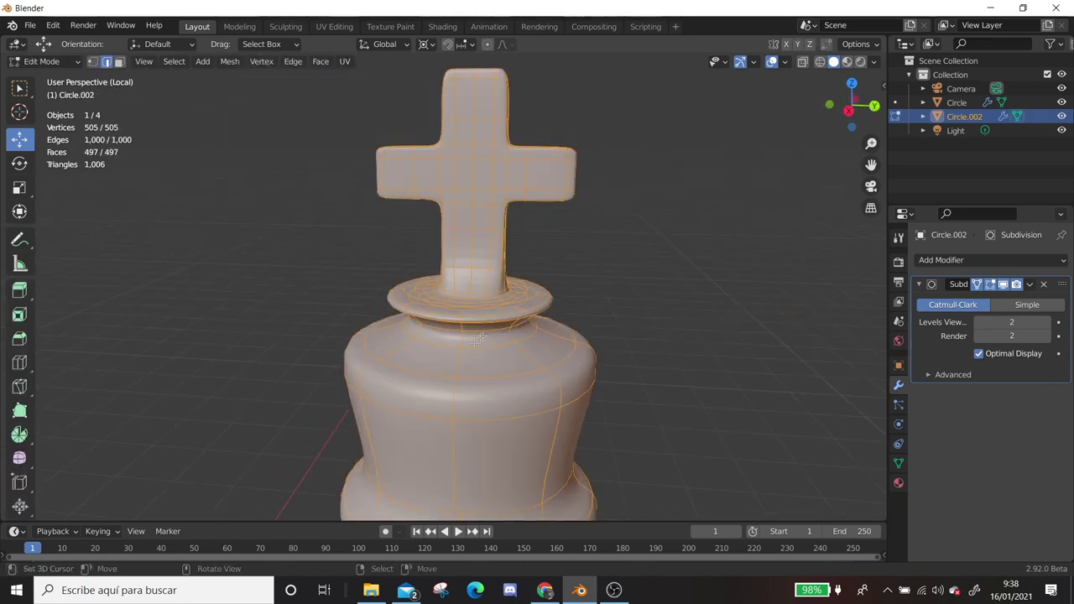
Dissolve the redundant edge loops on the crown
left_click(482, 334, "alt")
key("x")
left_click(485, 331)
middle_click_drag(485, 331, 492, 323)
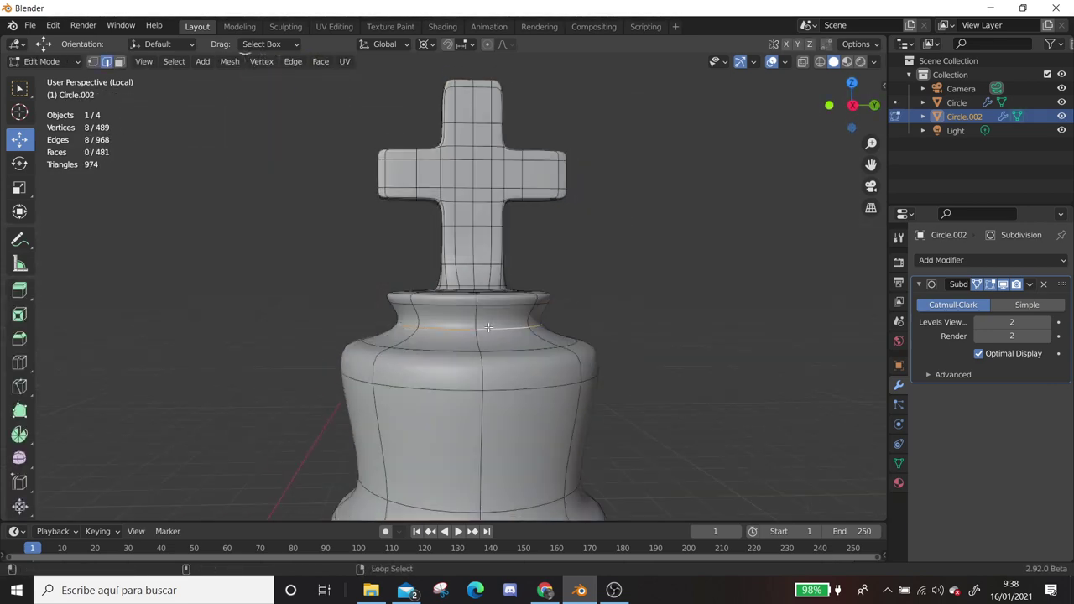
key("x")
left_click(488, 327)
scroll(488, 326, "down", 3)
left_click(475, 319, "alt")
key("x")
Lower the selected vertex ring 0.076686 m along Z and view it from the side
left_click(475, 321)
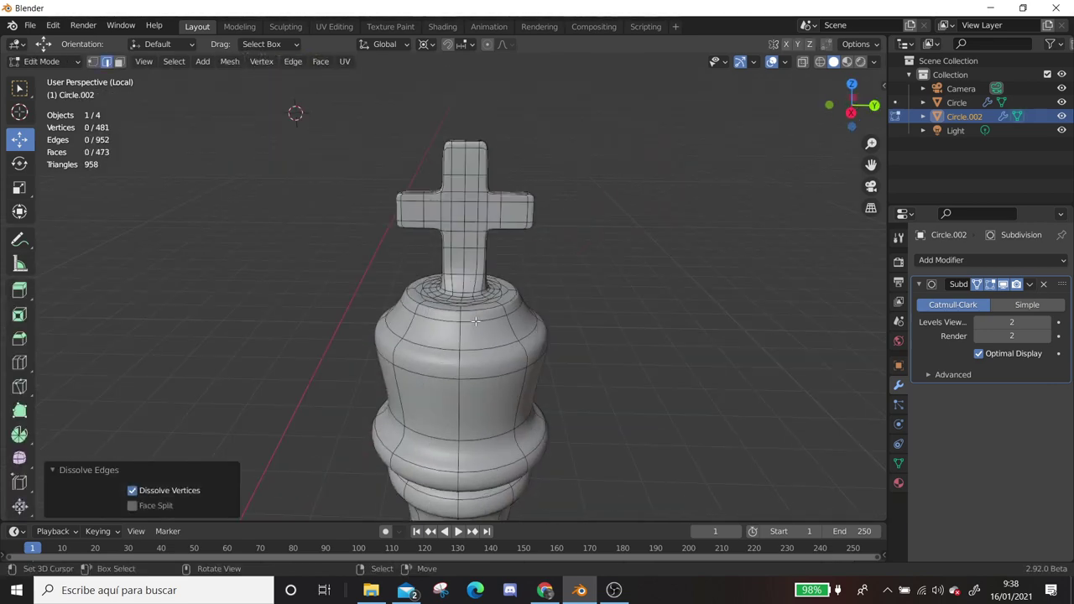
mouse_move(355, 176)
middle_mouse_down()
mouse_move(335, 184)
mouse_move(367, 139)
middle_mouse_up()
left_click_drag(341, 105, 341, 113)
key("KP_3")
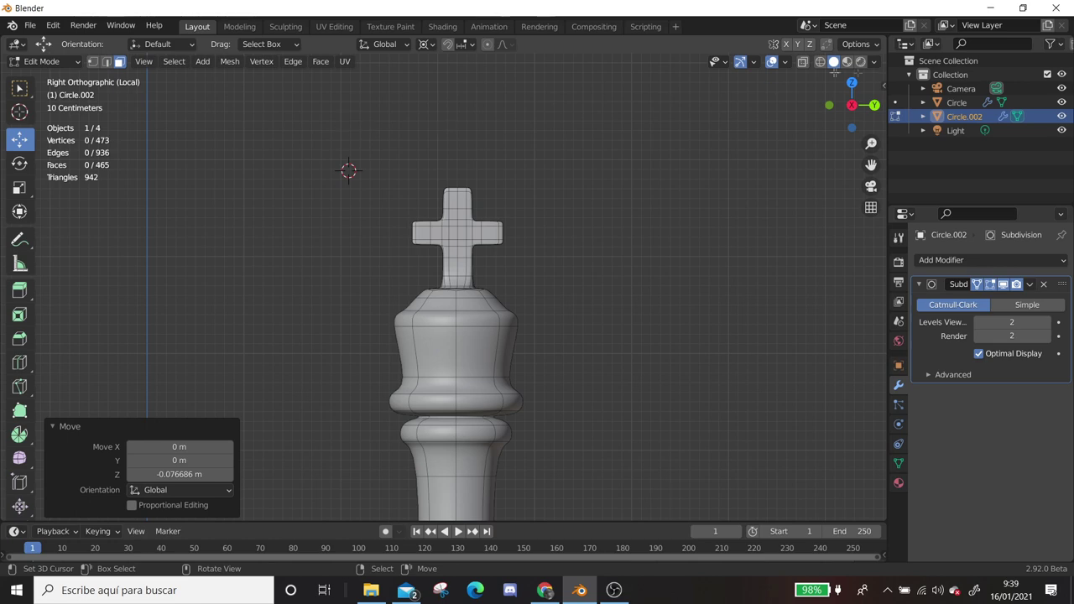
With X-ray on, box-select the cross and top ring and move them lower
key("alt+z")
left_click_drag(349, 121, 537, 297)
left_click_drag(348, 121, 359, 129)
key("Tab")
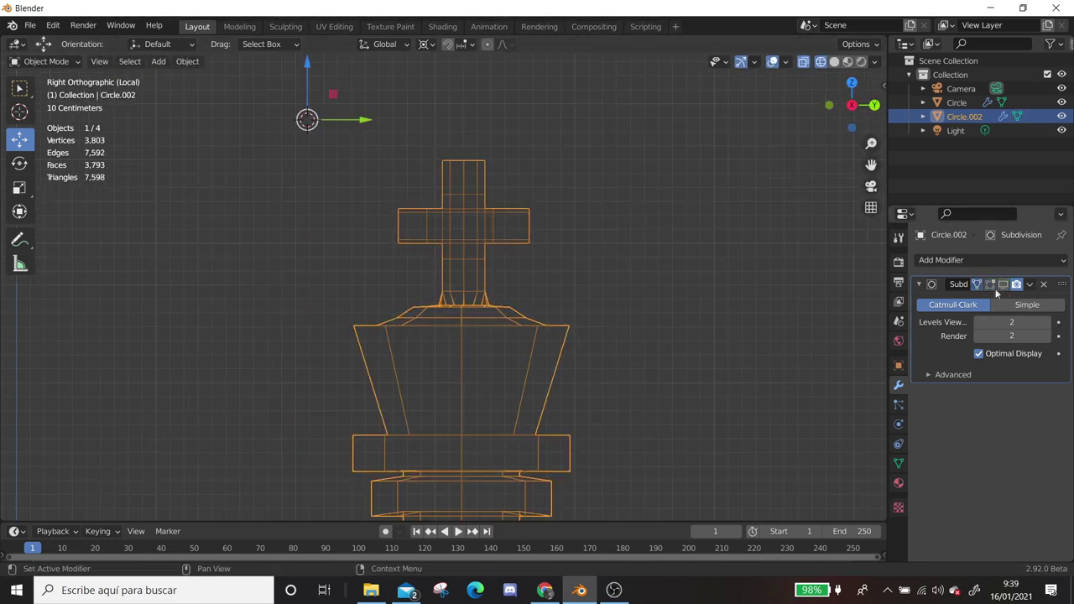
key("shift+z")
key("Tab")
Dissolve an edge loop on the side of the crown
mouse_move(508, 264)
middle_mouse_down()
mouse_move(502, 371)
mouse_move(587, 335)
middle_mouse_up()
scroll(502, 371, "up", 3)
left_click(612, 284)
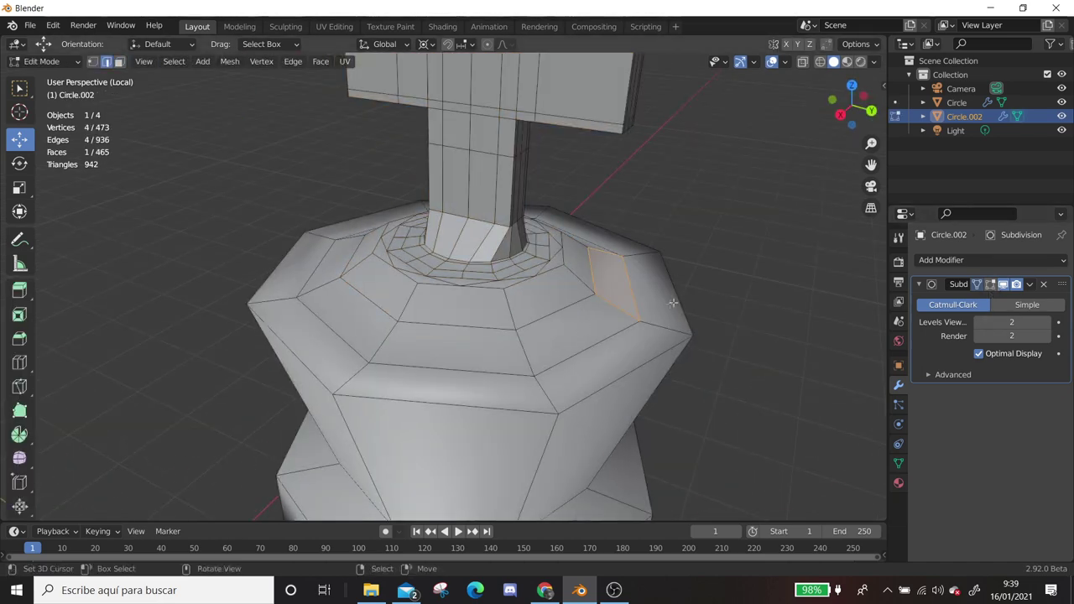
key("x")
left_click(642, 292)
scroll(642, 292, "down", 3)
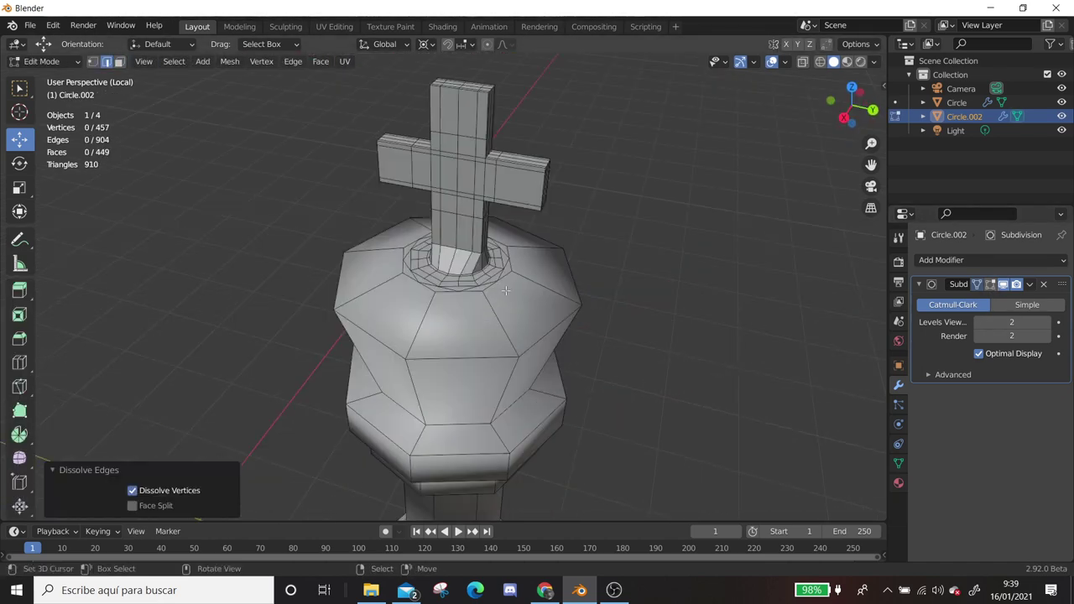
middle_click_drag(491, 289, 533, 285)
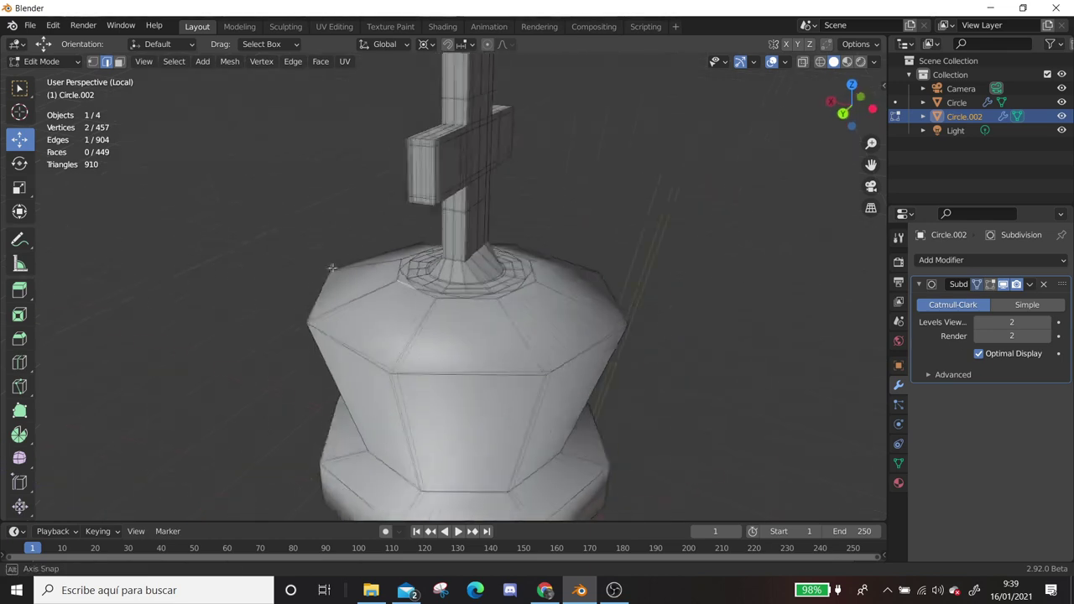
key("Tab")
Add a new edge loop around the crown with a loop cut
key("Tab")
key("ctrl+r")
left_click(399, 319)
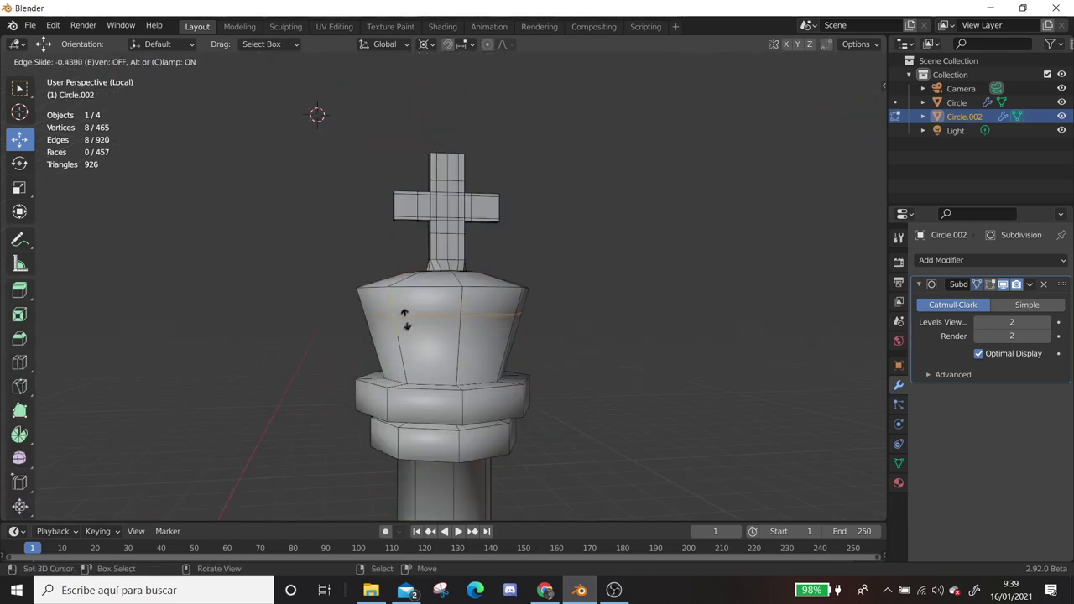
key("Tab")
middle_click_drag(651, 343, 397, 360)
scroll(525, 386, "down", 3)
middle_click_drag(525, 385, 317, 274)
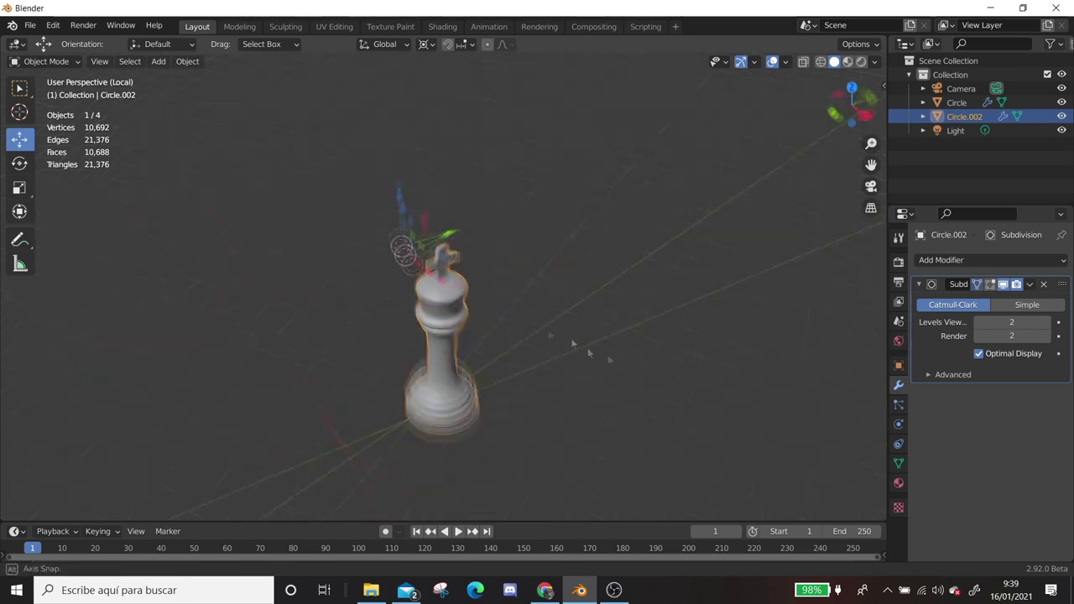
left_click(545, 591)
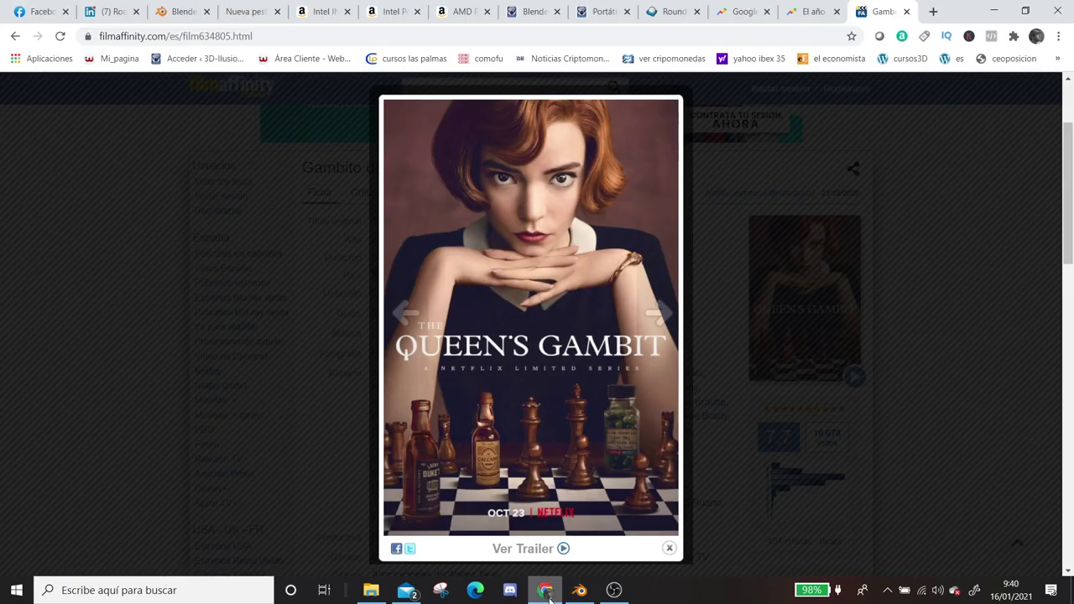
Exit Local View to show the king beside the pawn, then return to Object Mode
left_click(579, 592)
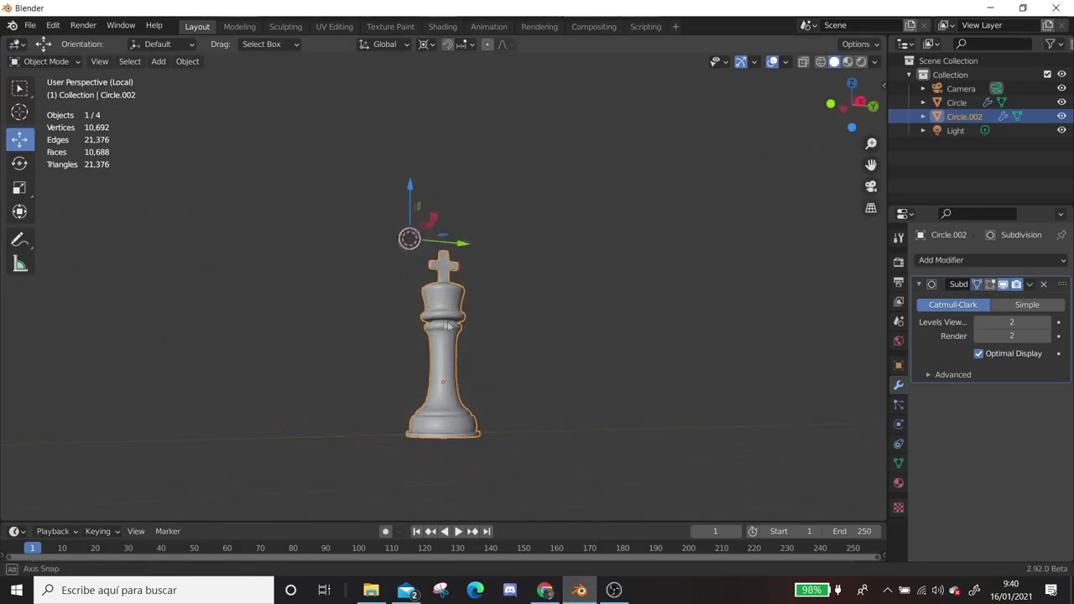
scroll(453, 320, "up", 5)
key("Tab")
key("shift+s")
left_click(575, 293)
key("KP_Divide")
mouse_move(556, 411)
middle_mouse_down()
mouse_move(534, 402)
mouse_move(537, 364)
middle_mouse_up()
key("Tab")
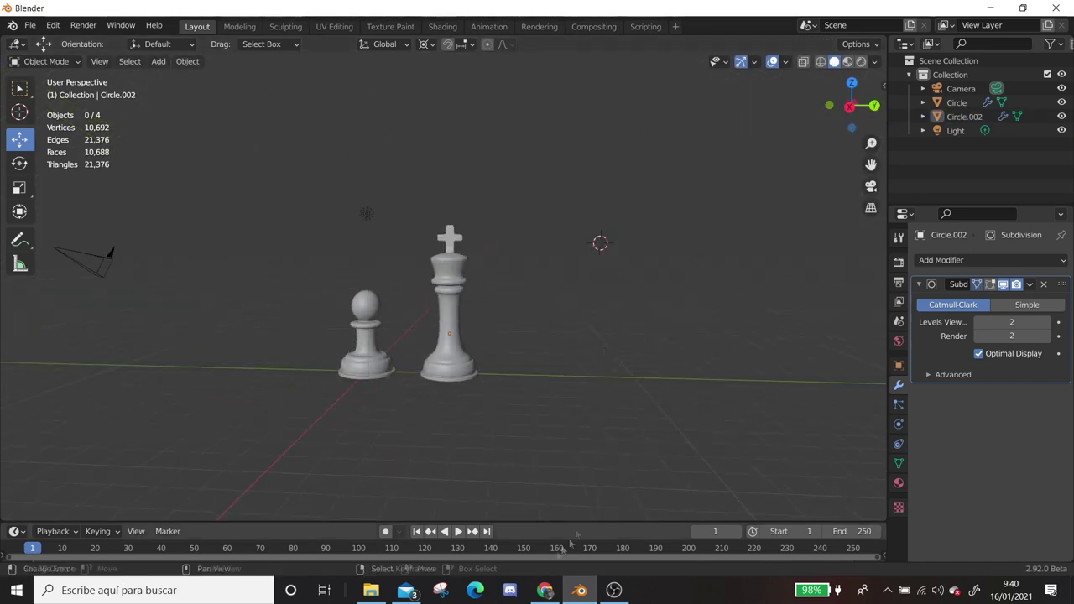
Switch between Chrome and Blender, then select the king piece
left_click(541, 590)
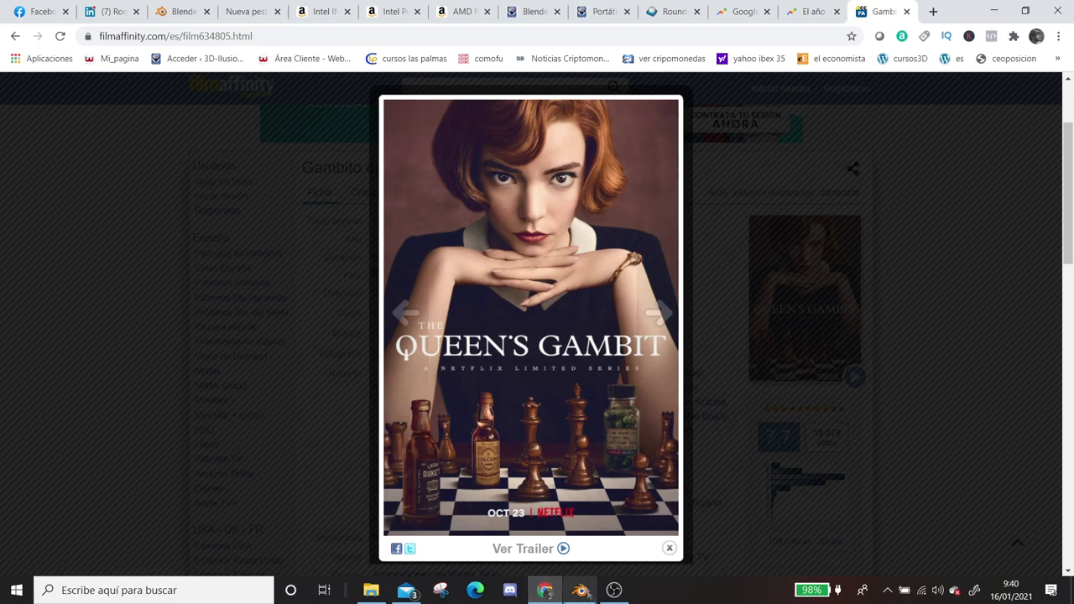
left_click(581, 590)
left_click(545, 592)
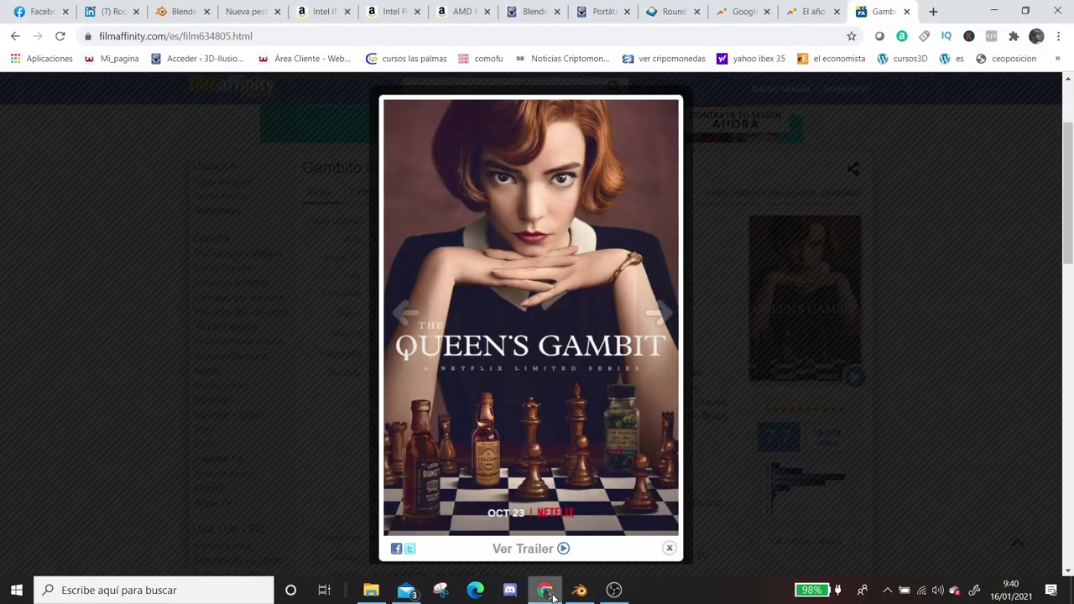
left_click(580, 590)
scroll(456, 450, "up", 3)
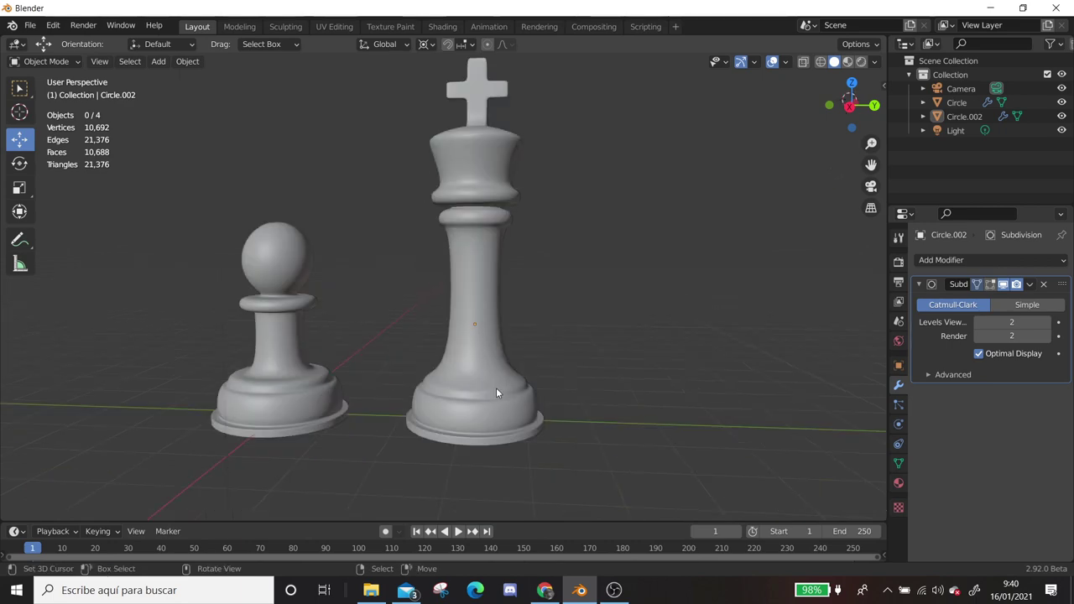
left_click(487, 417)
In X-ray side view, raise the selected base section of the king along Z
key("Tab")
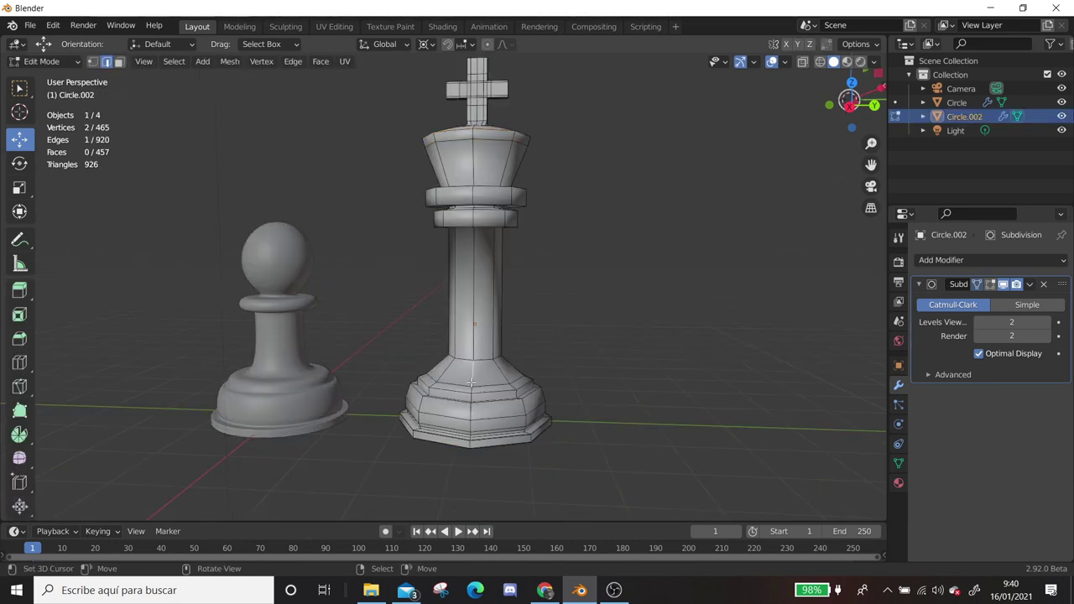
key("KP_3")
key("alt+z")
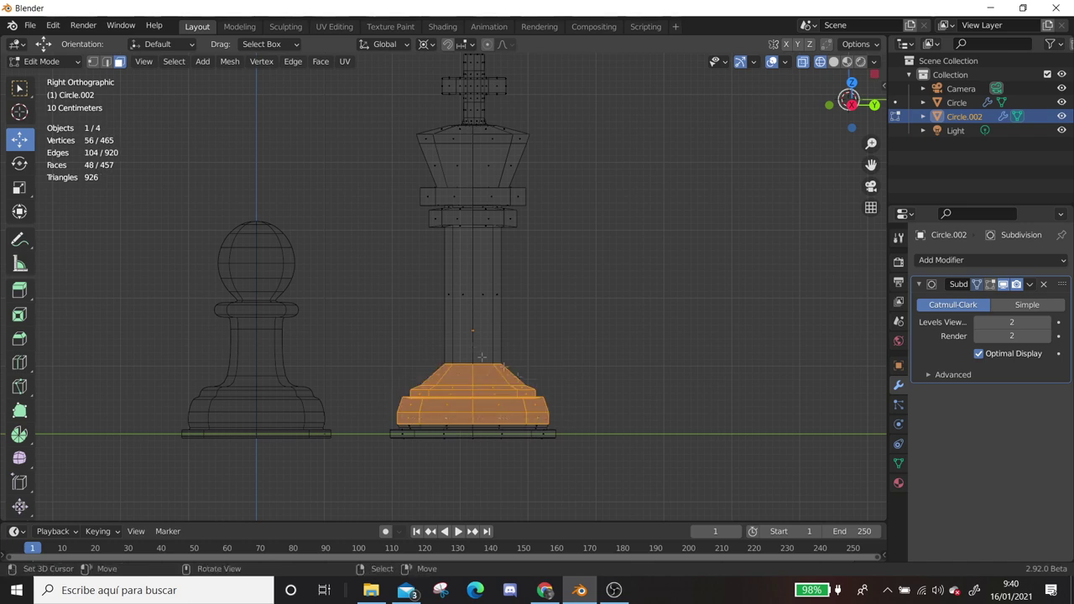
key("g")
key("z")
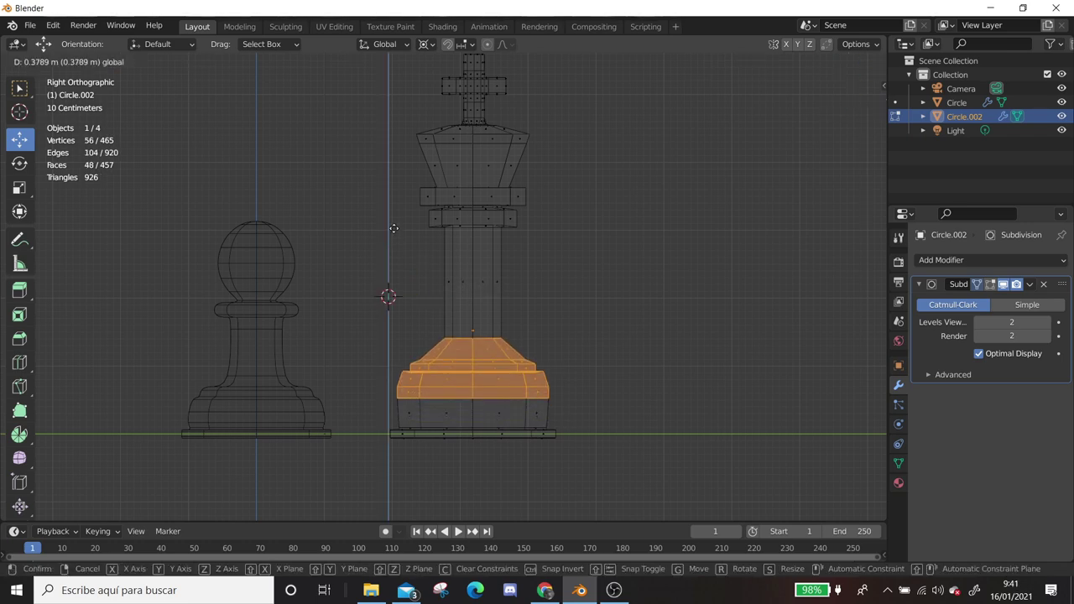
left_click(394, 229)
middle_click_drag(394, 228, 501, 391)
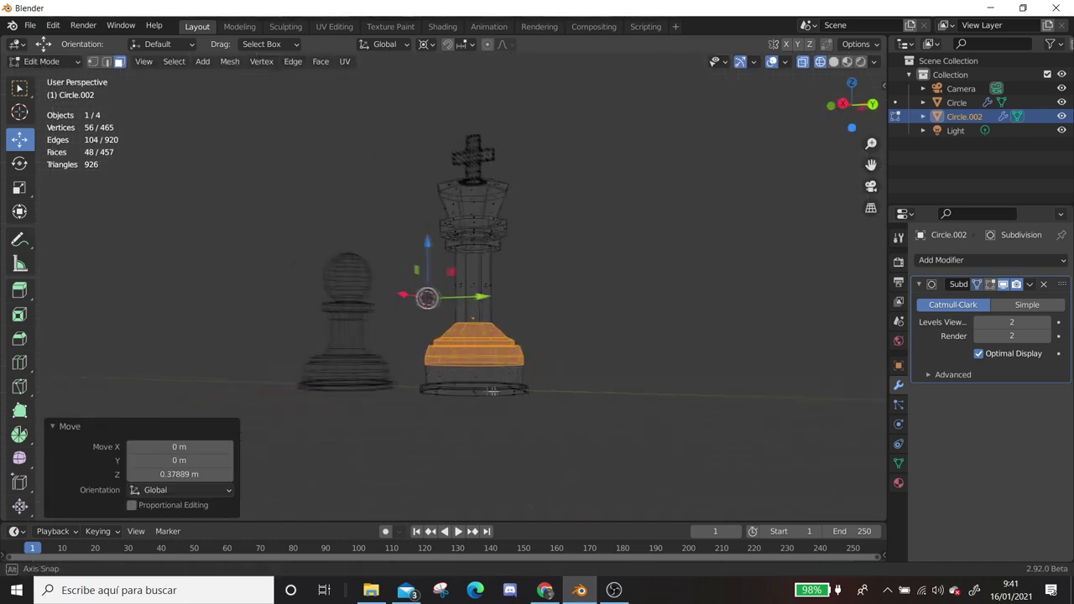
Leave Edit Mode and switch back to solid shading
left_click(544, 591)
left_click(579, 591)
key("g")
left_click(434, 248)
scroll(433, 248, "up", 2)
middle_click_drag(434, 248, 511, 330)
key("Tab")
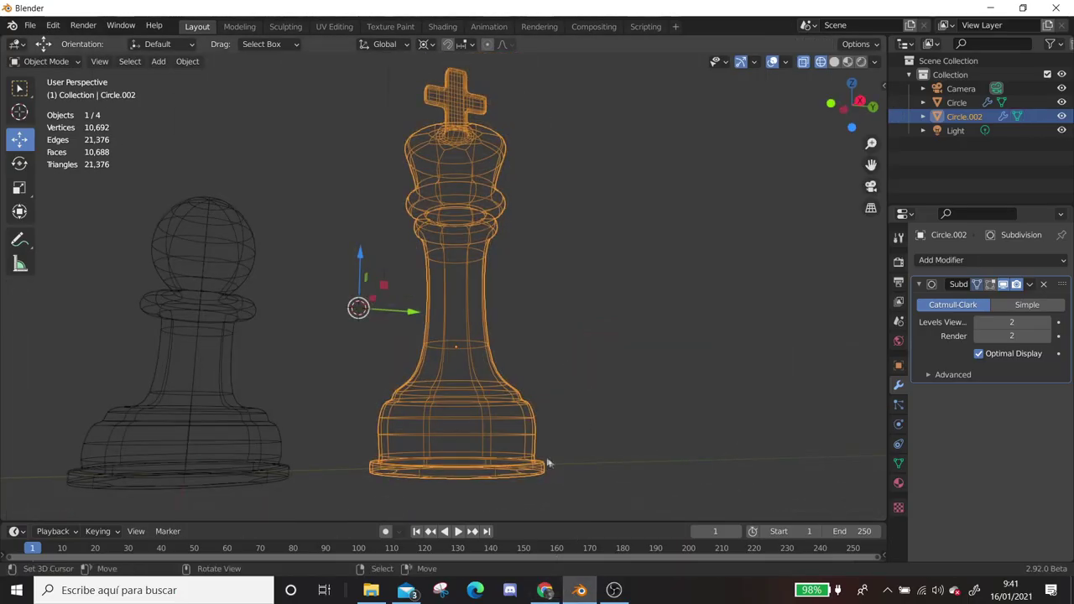
key("shift+z")
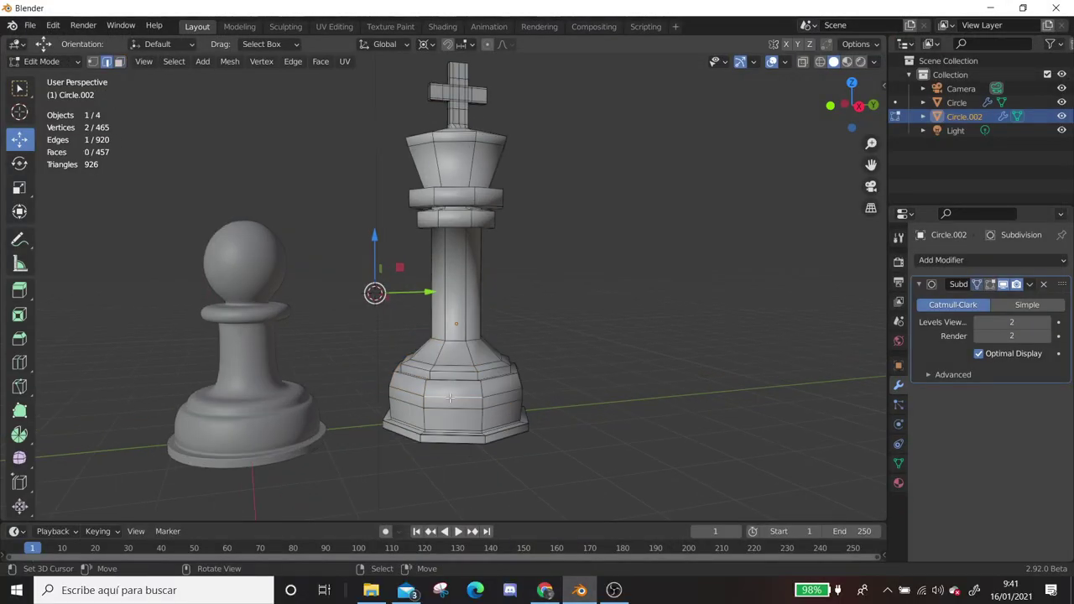
Collapse an edge ring on the king and scale a base loop down to 0.873
left_click(450, 397, "ctrl+alt")
key("m")
left_click(443, 399)
key("s")
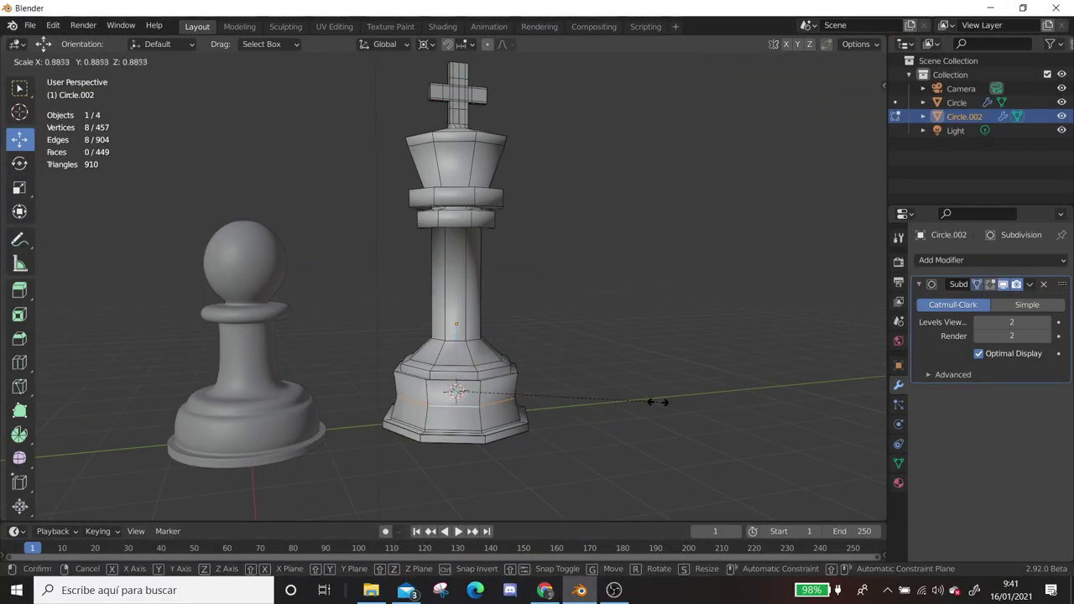
left_click(658, 402)
mouse_move(657, 401)
middle_mouse_down()
mouse_move(288, 380)
mouse_move(470, 377)
middle_mouse_up()
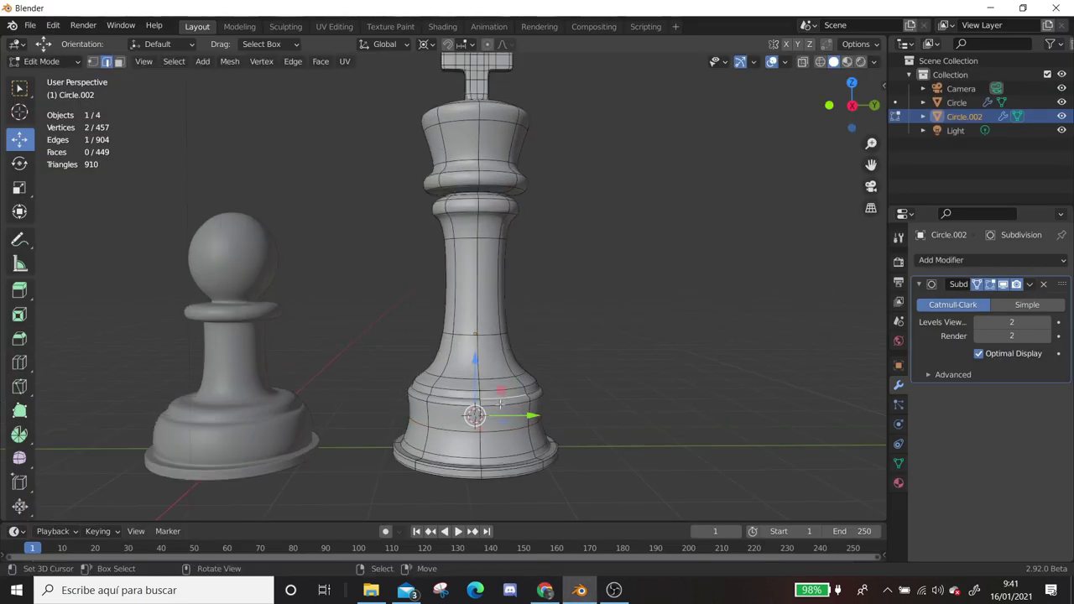
left_click(486, 380, "alt+shift")
key("shift+s")
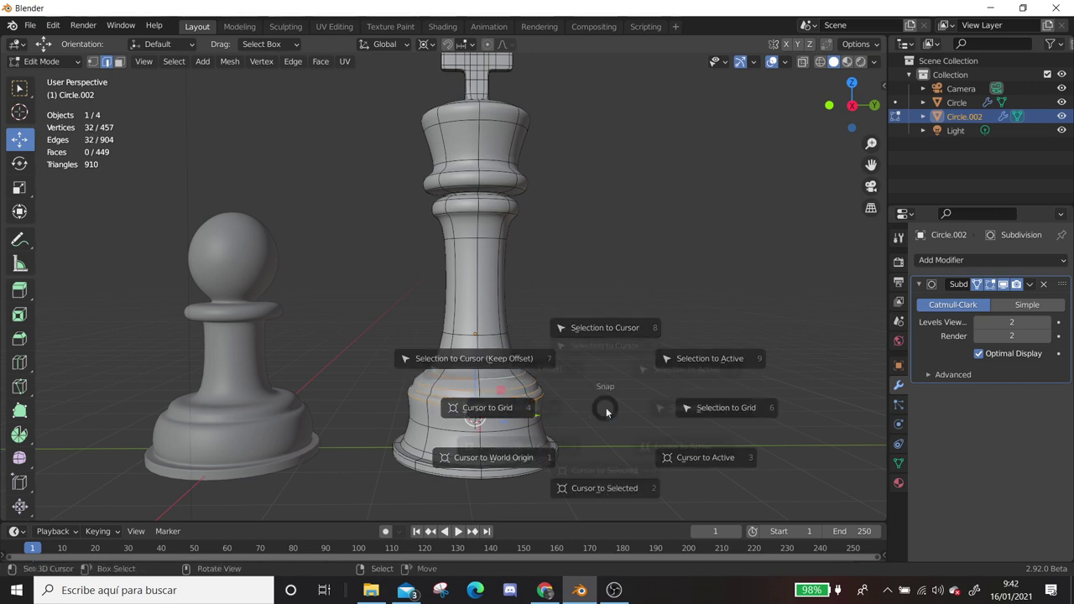
Enlarge the selected base loops slightly and dissolve the surplus edges
key("s")
left_click(669, 405)
middle_click_drag(527, 383, 494, 377)
key("x")
left_click(514, 387)
scroll(514, 387, "down", 3)
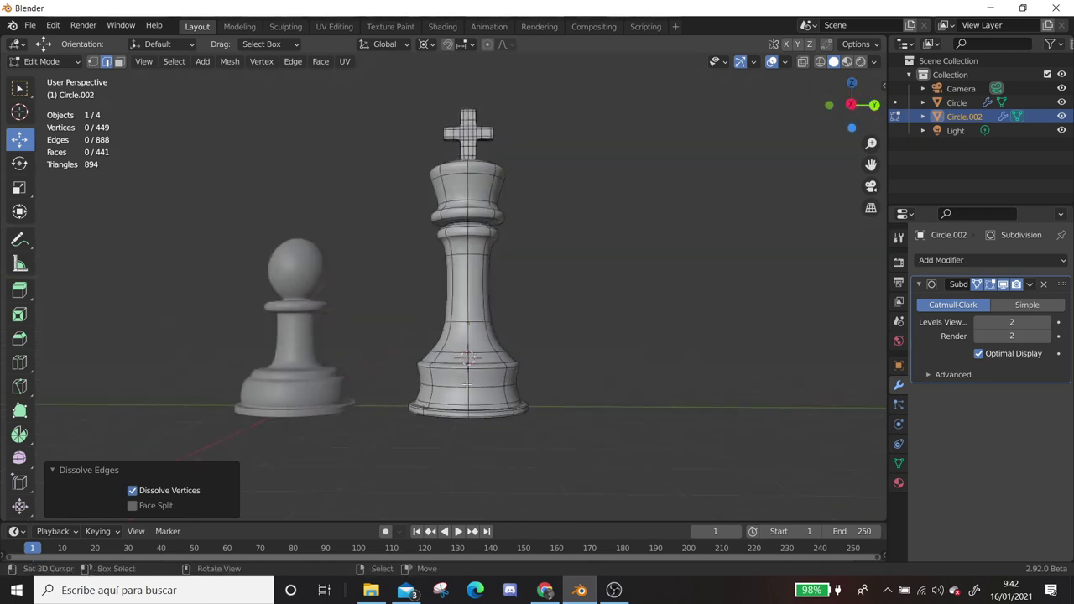
scroll(469, 386, "up", 2)
Add a loop cut on the king's base and scale it to 0.958
key("ctrl+r")
left_click(472, 385)
key("shift+s")
key("s")
left_click(612, 378)
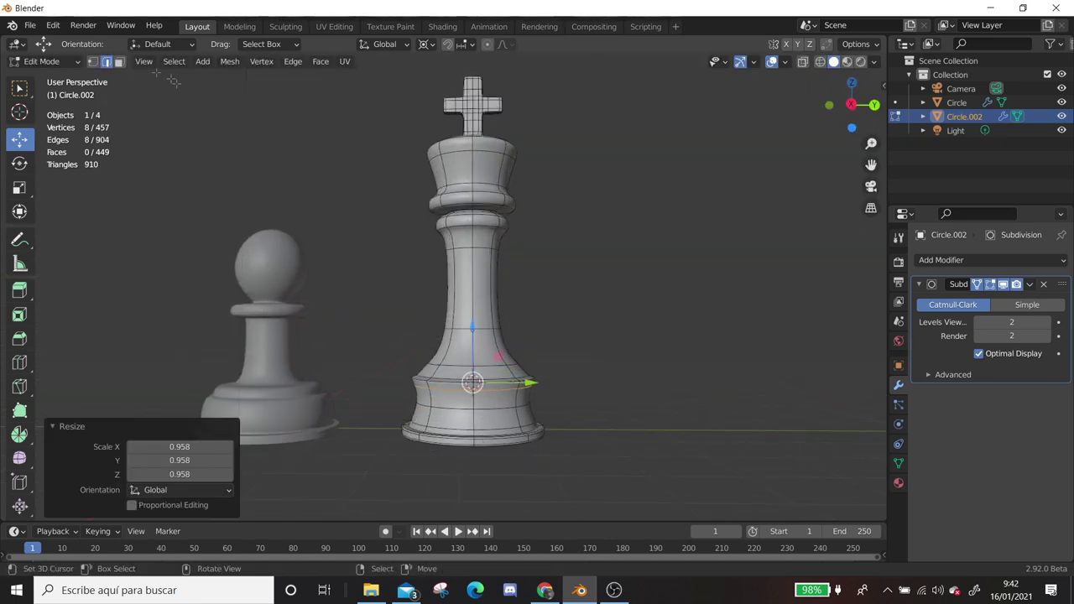
left_click(430, 384, "alt")
middle_click_drag(621, 423, 637, 428)
left_click(646, 429)
Dissolve another surplus base edge loop with the smoothing preview turned off
left_click(590, 376)
scroll(470, 370, "up", 4)
middle_click_drag(590, 377, 347, 370)
left_click(990, 284)
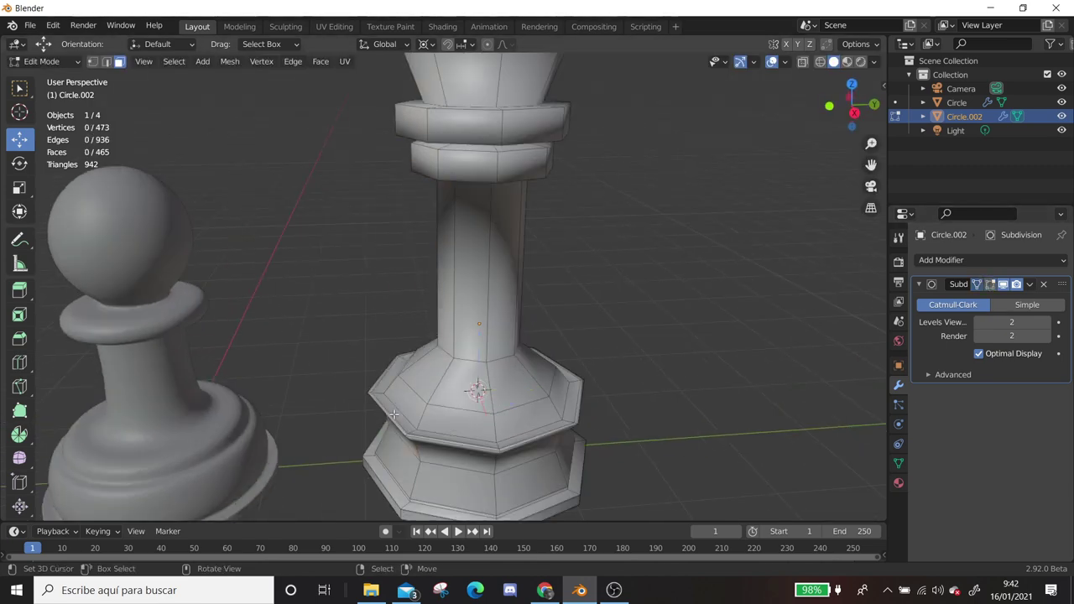
key("ctrl+x")
left_click(990, 283)
middle_click_drag(587, 377, 470, 361)
scroll(470, 360, "up", 3)
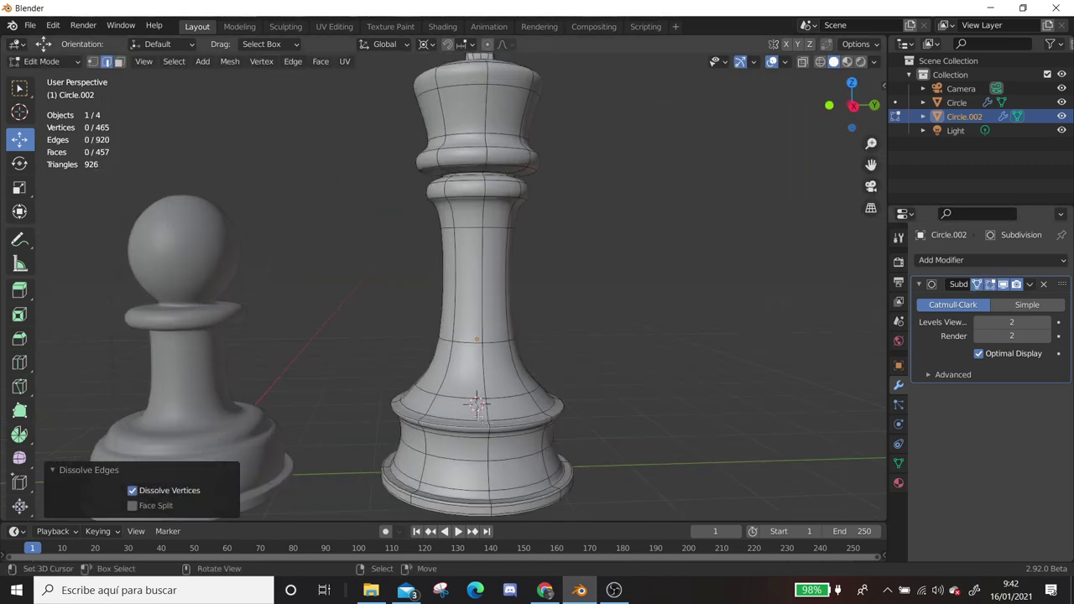
Rescale one more base loop and return to Object Mode
left_click(400, 407, "alt")
key("s")
key("Return")
key("Tab")
scroll(521, 386, "down", 5)
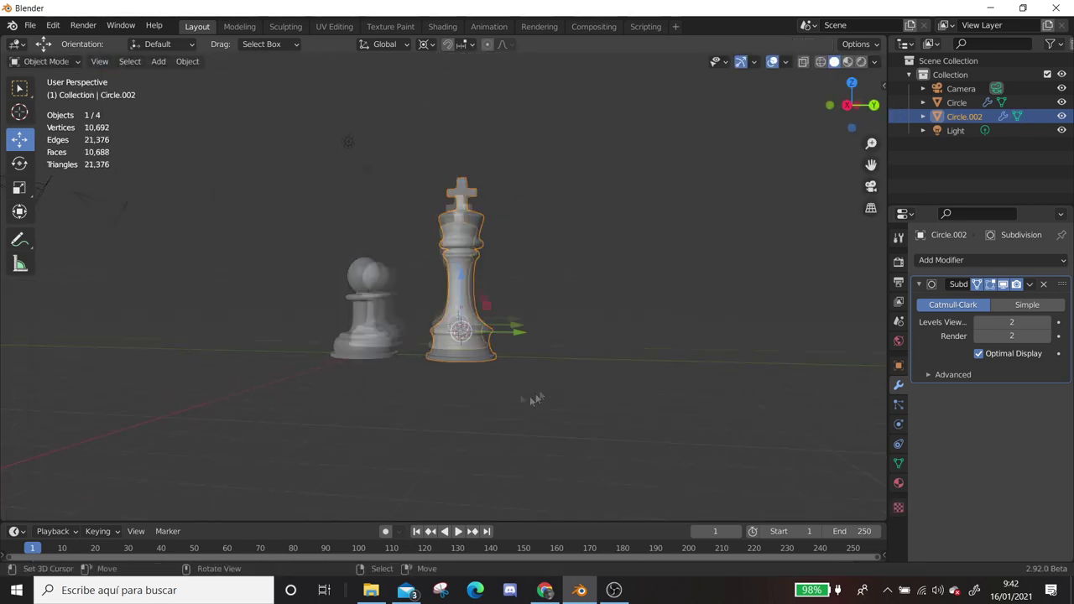
Back in Blender, select the king's bottom faces in face mode and grow the selection
left_click(547, 590)
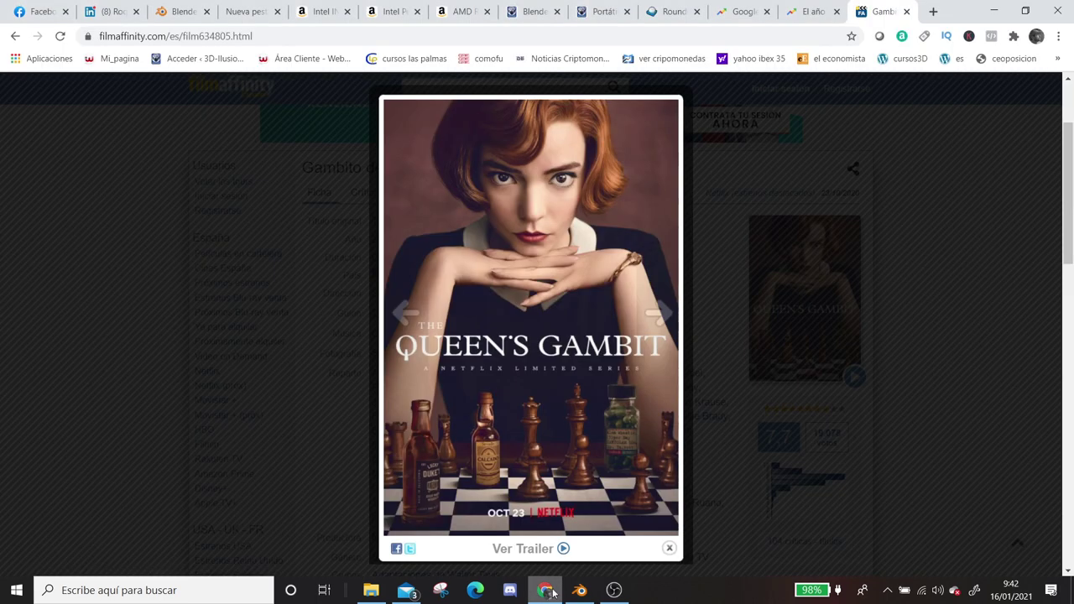
left_click(590, 589)
scroll(447, 328, "up", 3)
mouse_move(447, 329)
middle_mouse_down()
mouse_move(503, 302)
mouse_move(594, 300)
mouse_move(599, 448)
middle_mouse_up()
key("Tab")
scroll(503, 302, "up", 3)
key("3")
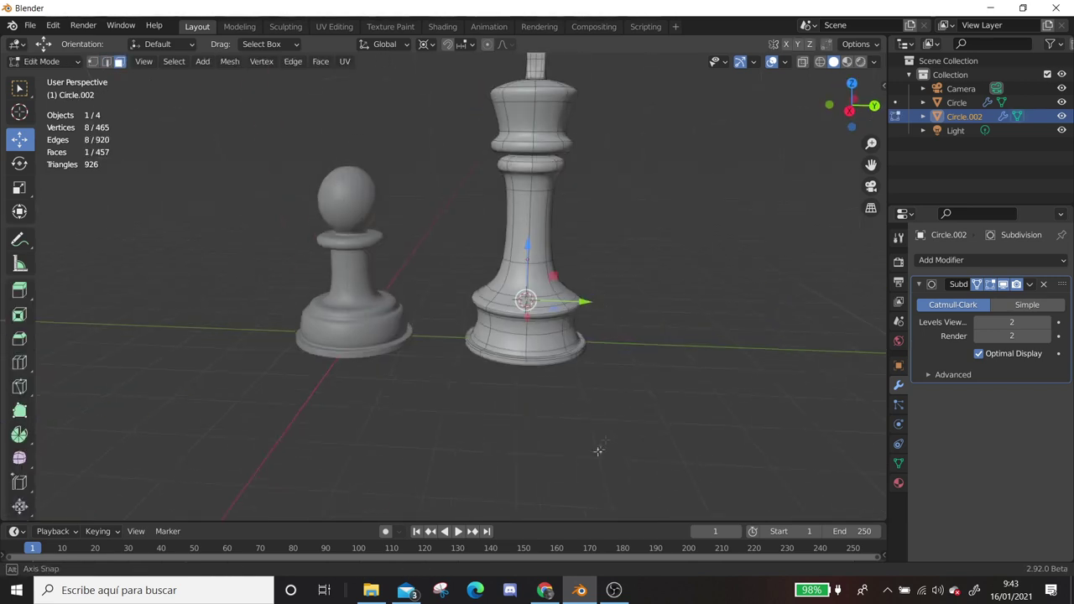
scroll(639, 392, "up", 2)
key("ctrl+KP_Add")
Widen the king's base faces by a factor of 1.08
key("shift+s")
key("Escape")
key("s")
left_click(640, 399)
scroll(640, 399, "down", 3)
middle_click_drag(678, 343, 634, 389)
Select the pawn's base in a top view and snap the 3D cursor to it
key("Tab")
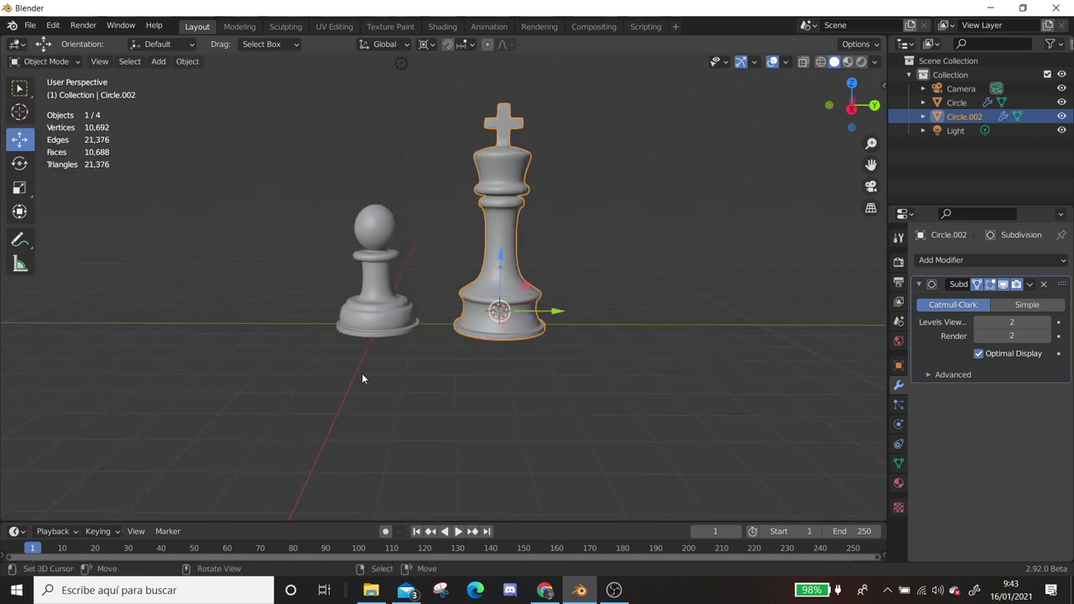
left_click(362, 372)
key("Tab")
middle_click_drag(361, 372, 374, 367)
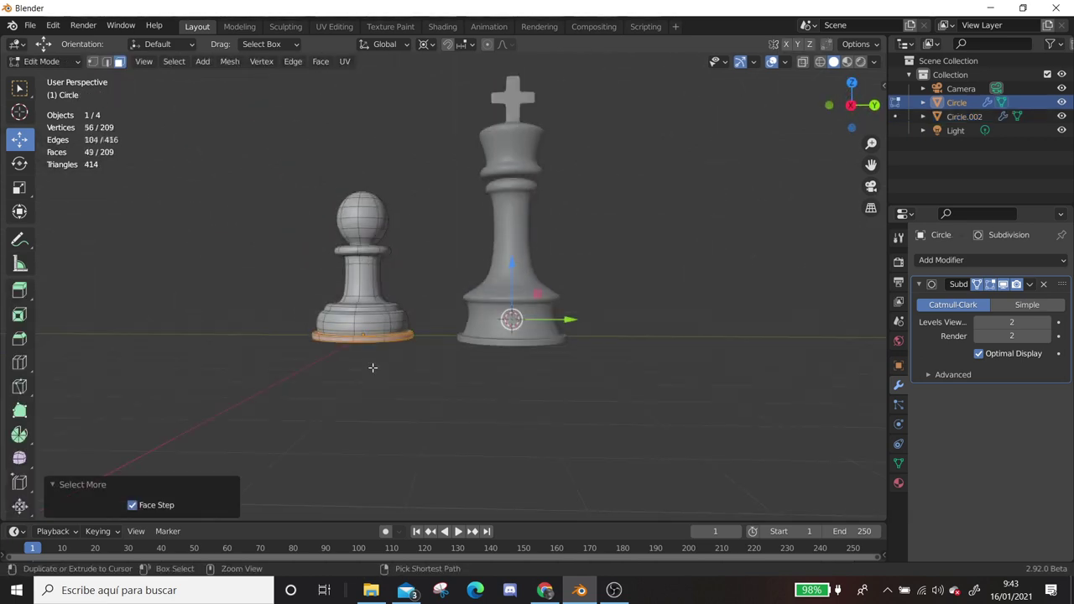
key("KP_7")
key("shift+s")
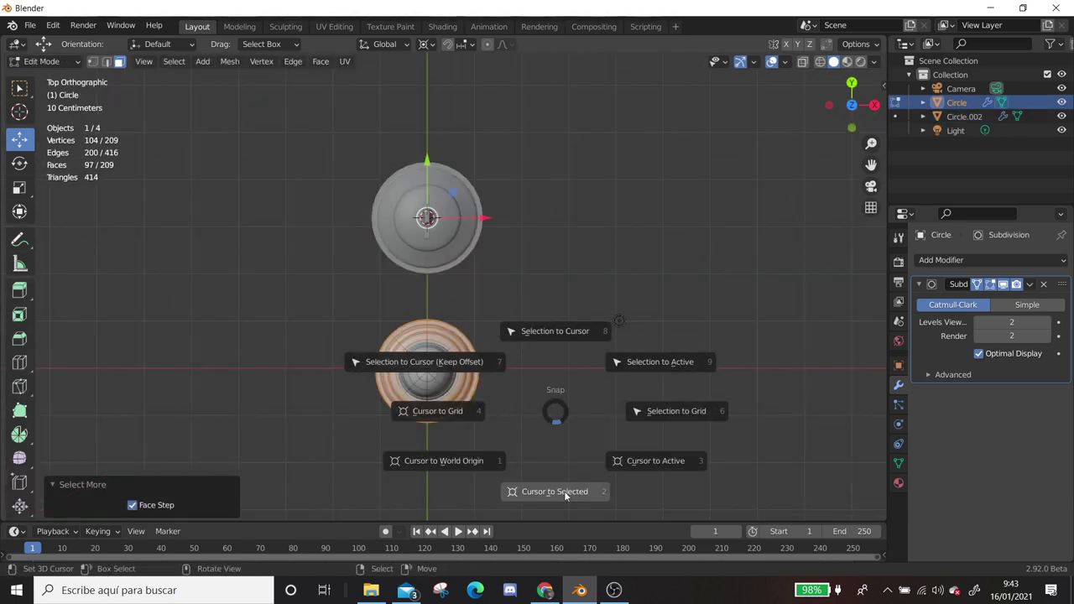
left_click(560, 490)
Enlarge the pawn's base slightly around the cursor and return to object mode
key("s")
left_click(616, 419)
key("Tab")
mouse_move(604, 489)
middle_mouse_down()
mouse_move(523, 383)
mouse_move(437, 358)
mouse_move(481, 353)
middle_mouse_up()
Switch editing to the king and add a new edge loop on its crown
key("alt+a")
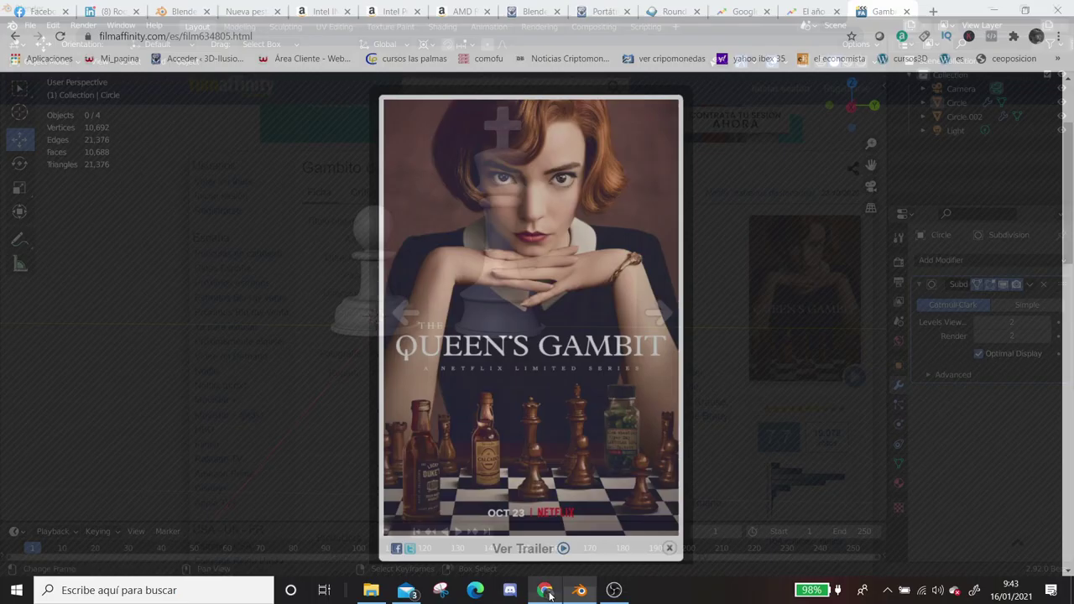
scroll(528, 317, "up", 3)
key("Tab")
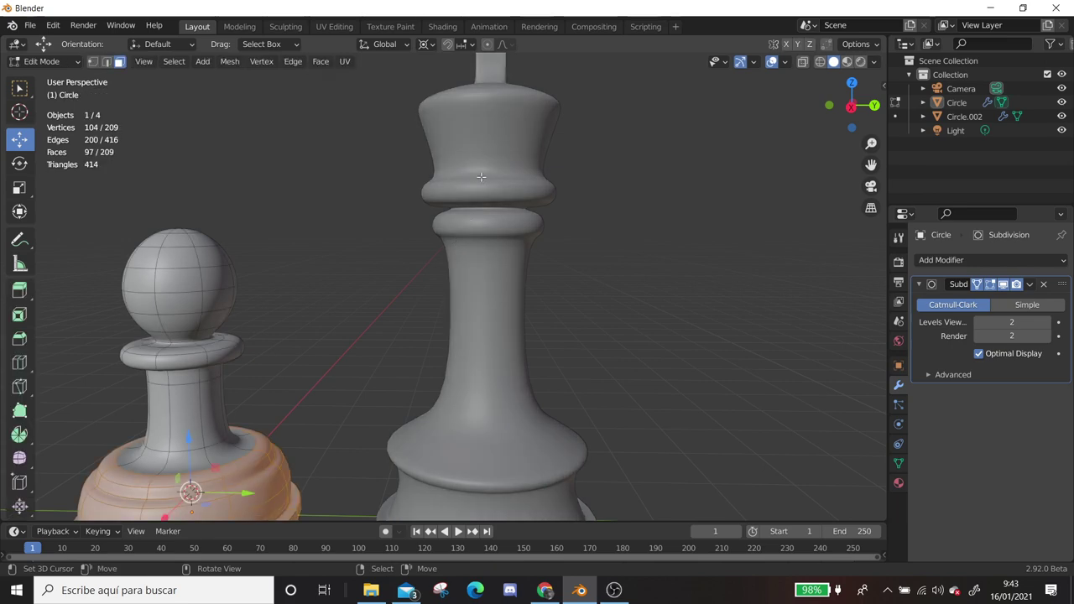
key("alt+q")
left_click(463, 159)
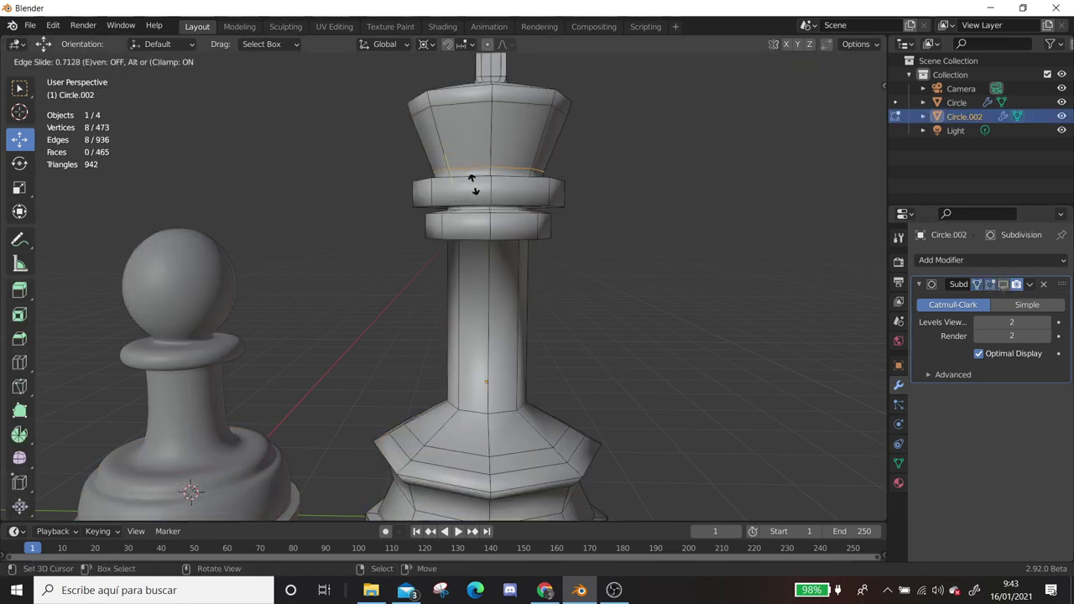
left_click(473, 184)
Lower the crown collar loop about 0.032 m along Z
middle_click_drag(473, 184, 483, 199)
left_click(484, 199, "alt")
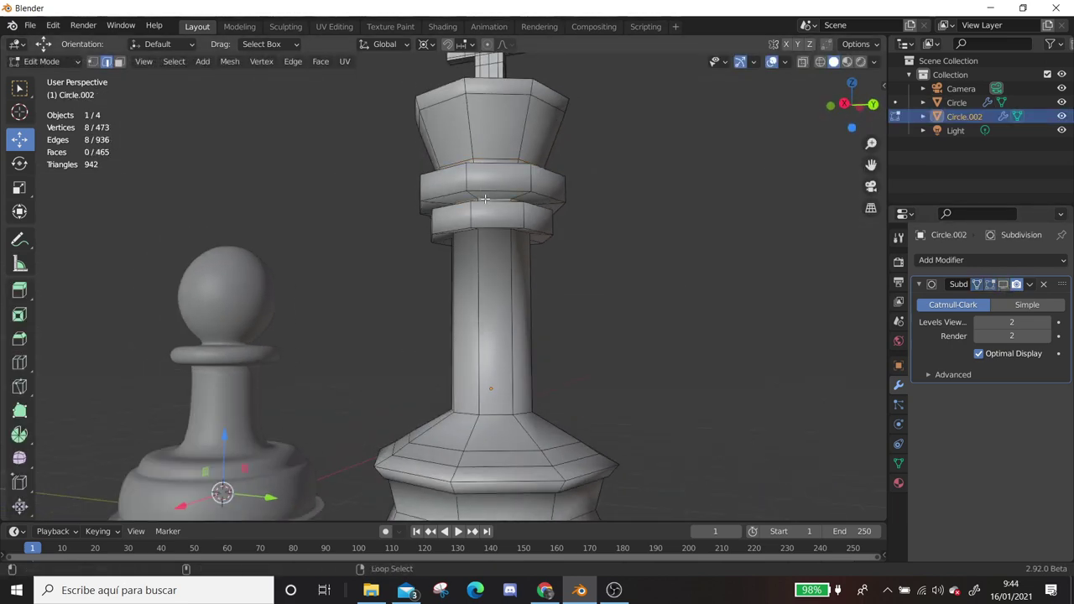
left_click_drag(476, 132, 480, 134)
middle_click_drag(481, 134, 492, 127)
left_click_drag(492, 127, 493, 128)
left_click(492, 127)
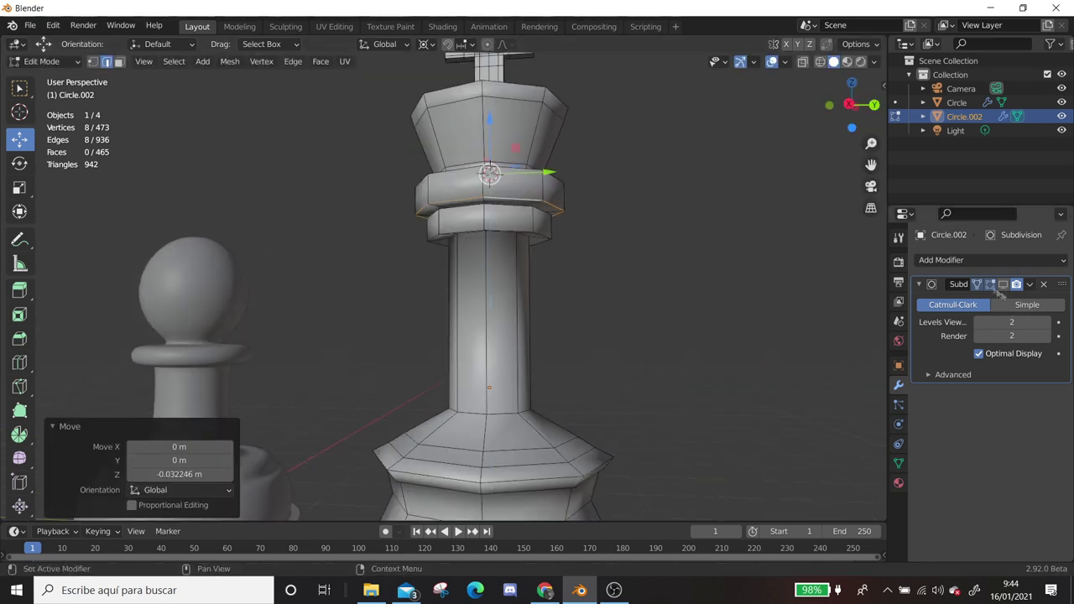
Return to object mode and bring the Chrome Queen's Gambit page to the front
scroll(493, 128, "down", 3)
key("Tab")
scroll(621, 257, "down", 3)
scroll(621, 257, "down", 2)
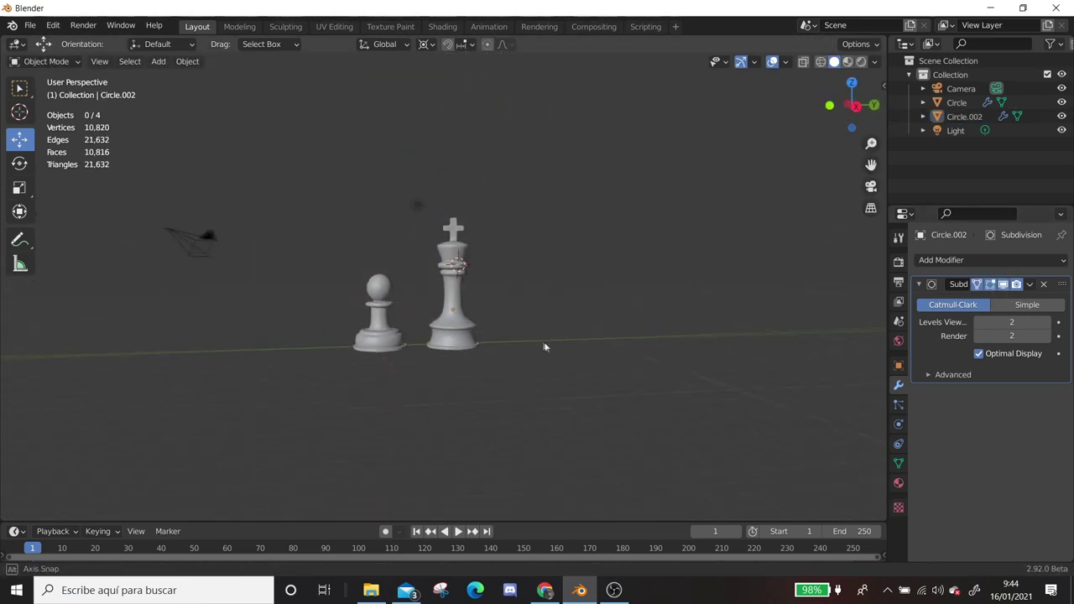
scroll(532, 341, "up", 2)
scroll(532, 341, "up", 3)
left_click(544, 590)
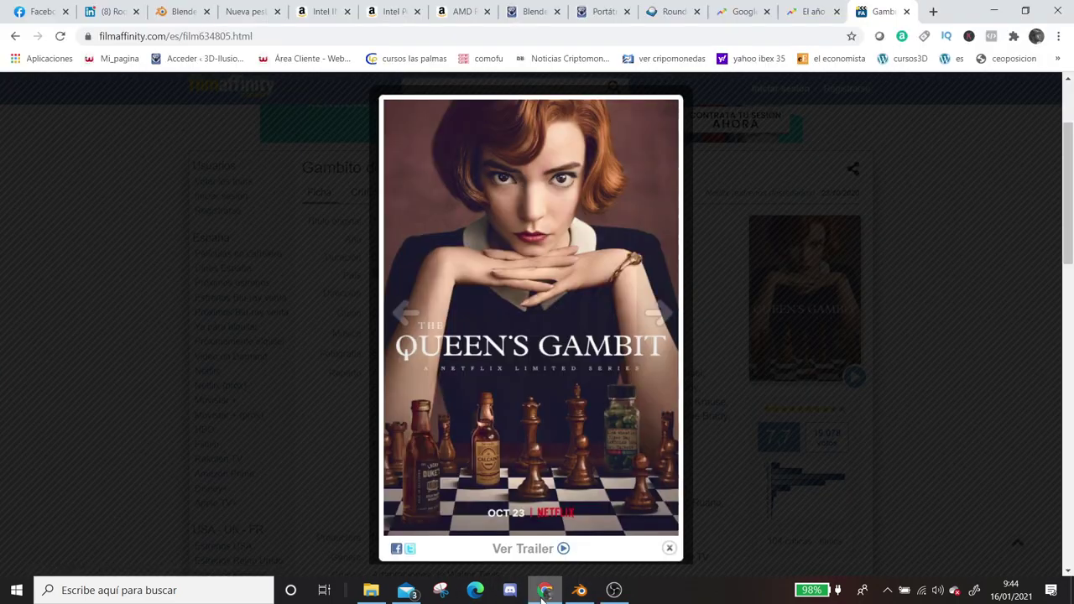
In a right-side wireframe view, select and raise the top of the king
left_click(579, 590)
key("KP_3")
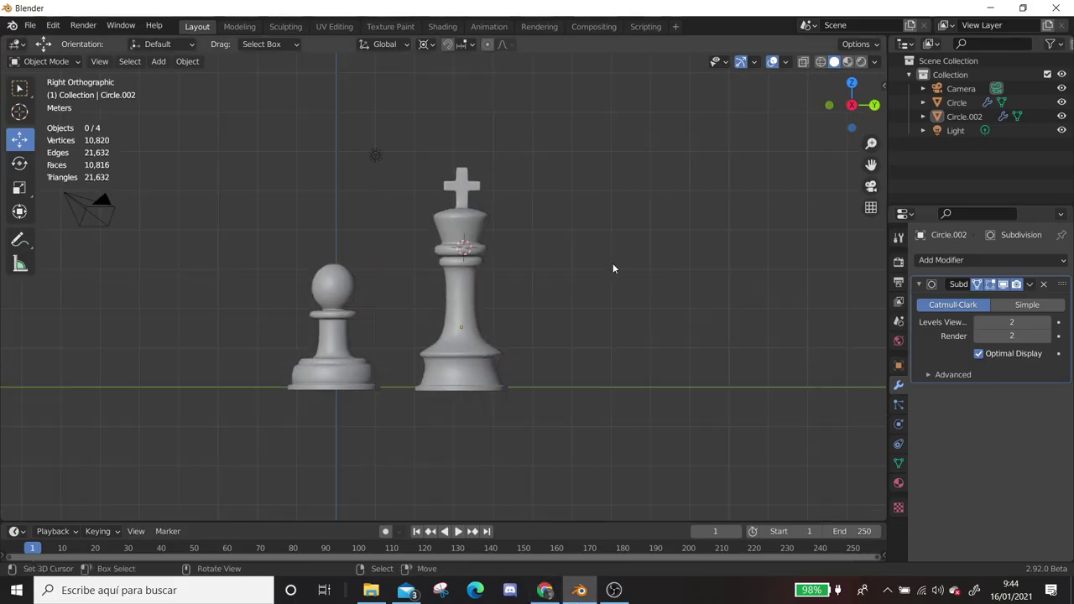
key("shift+z")
key("Tab")
left_click_drag(410, 118, 545, 277)
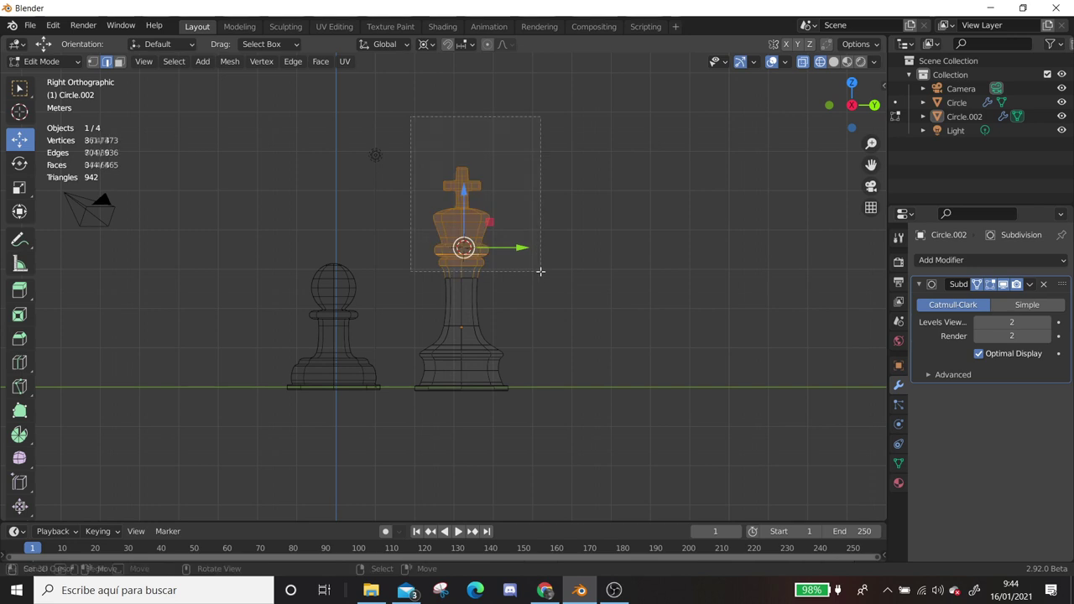
key("g")
left_click(470, 174)
key("Tab")
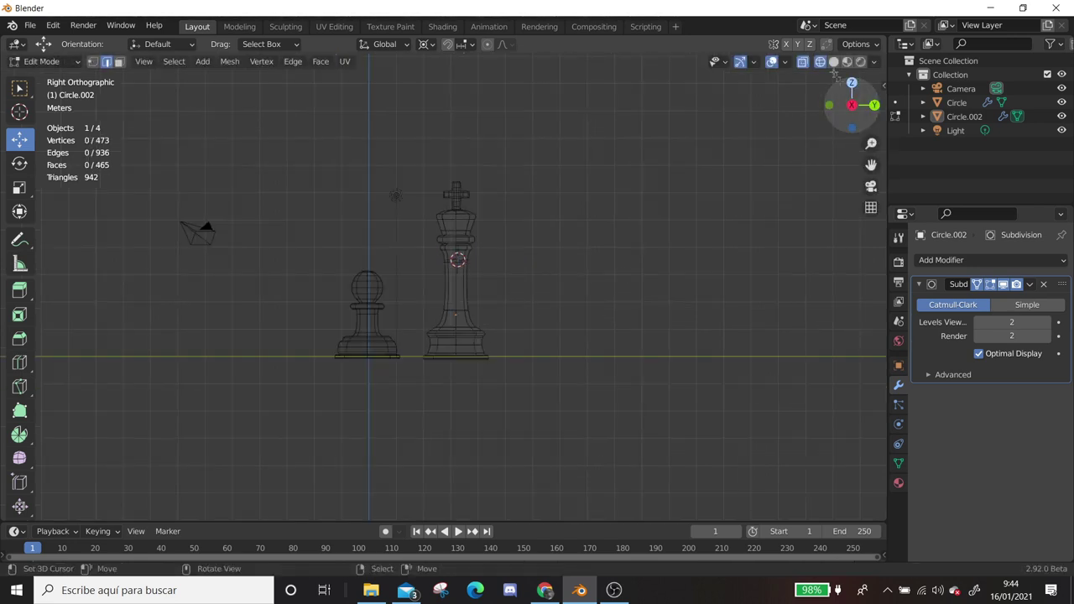
key("shift+z")
middle_click_drag(504, 335, 547, 392)
Rescale two loops on the king: the selected loop and the upper neck loop
left_click(546, 590)
left_click(579, 589)
key("Tab")
scroll(506, 333, "up", 4)
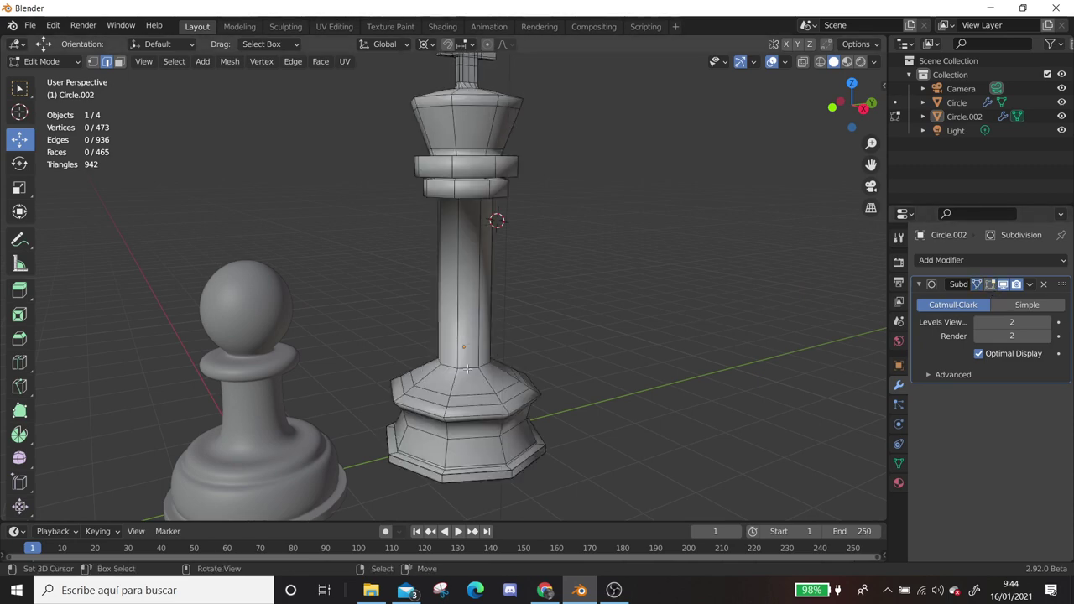
key("s")
left_click(635, 435)
middle_click_drag(635, 435, 588, 394)
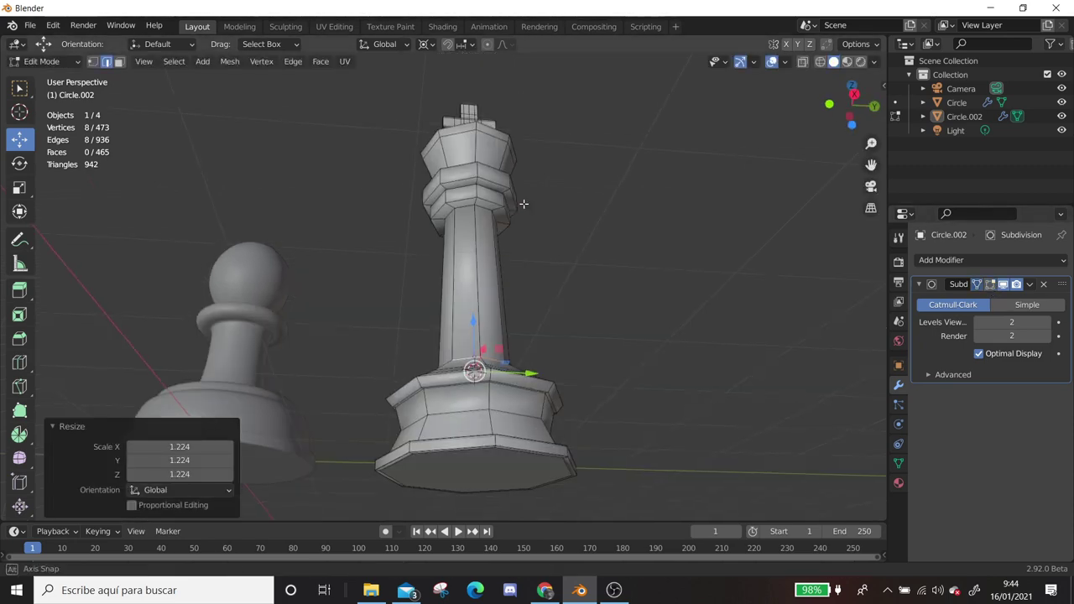
left_click(470, 219, "alt")
key("s")
left_click(640, 393)
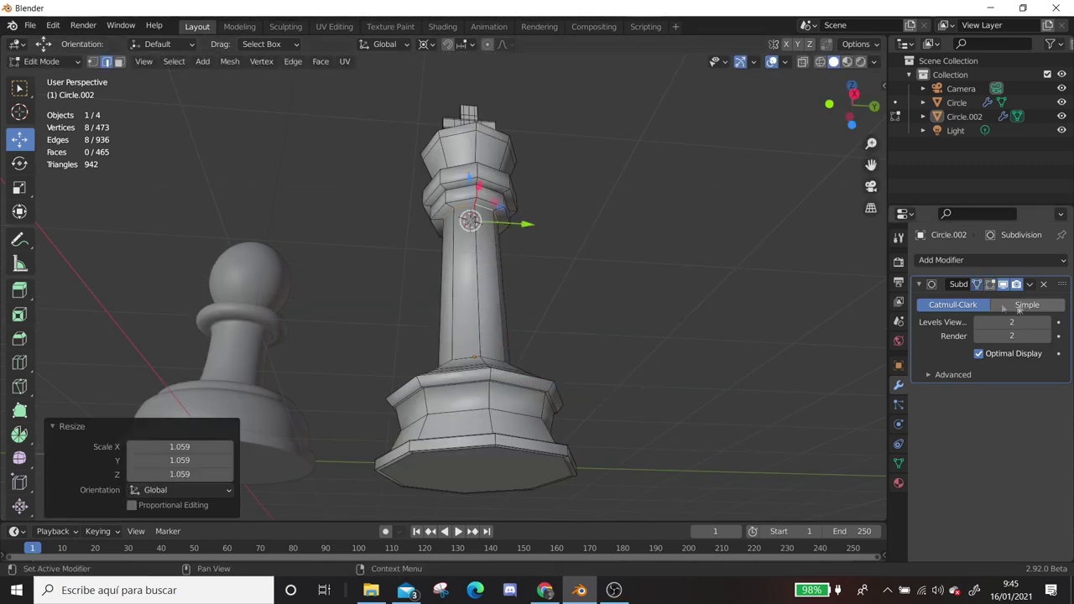
key("Tab")
scroll(579, 336, "down", 3)
scroll(571, 322, "down", 2)
Snap the 3D cursor to the king's selected ring, scale it to 1.059, then show Chrome
key("alt+a")
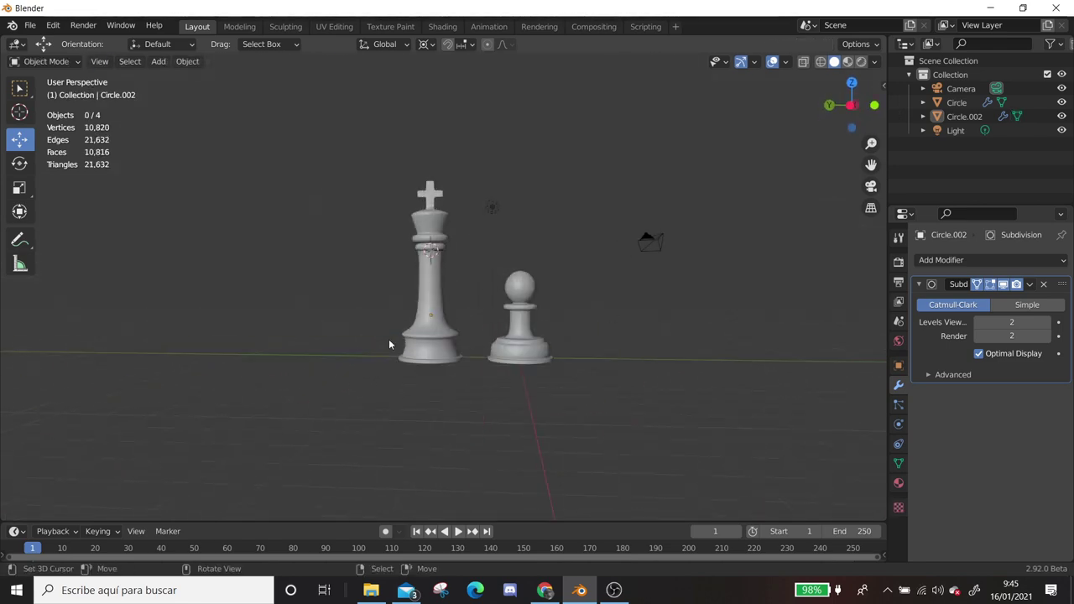
key("Tab")
scroll(389, 344, "up", 4)
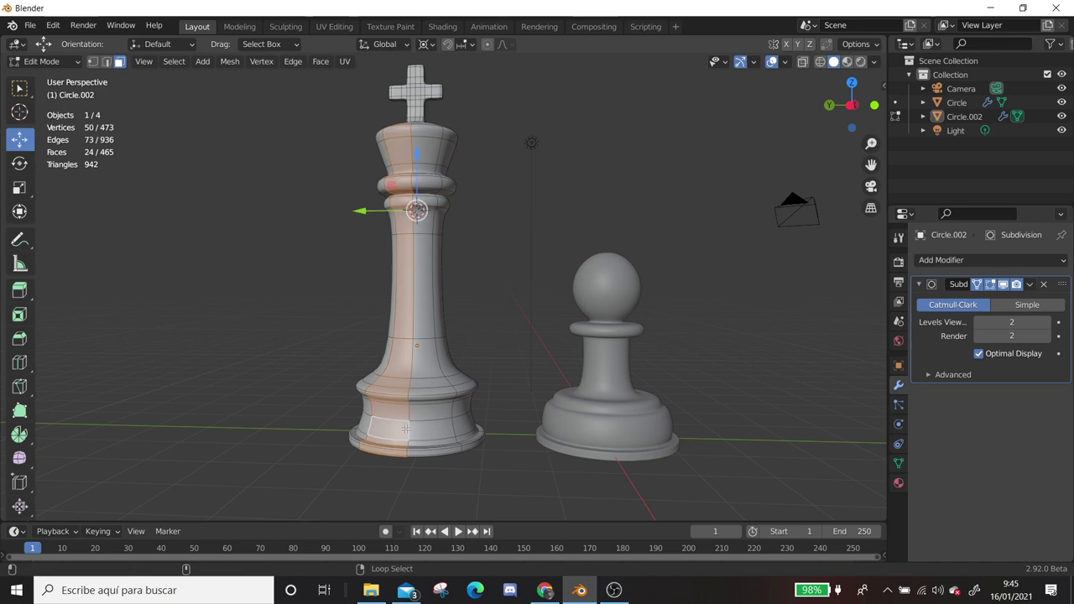
key("shift+s")
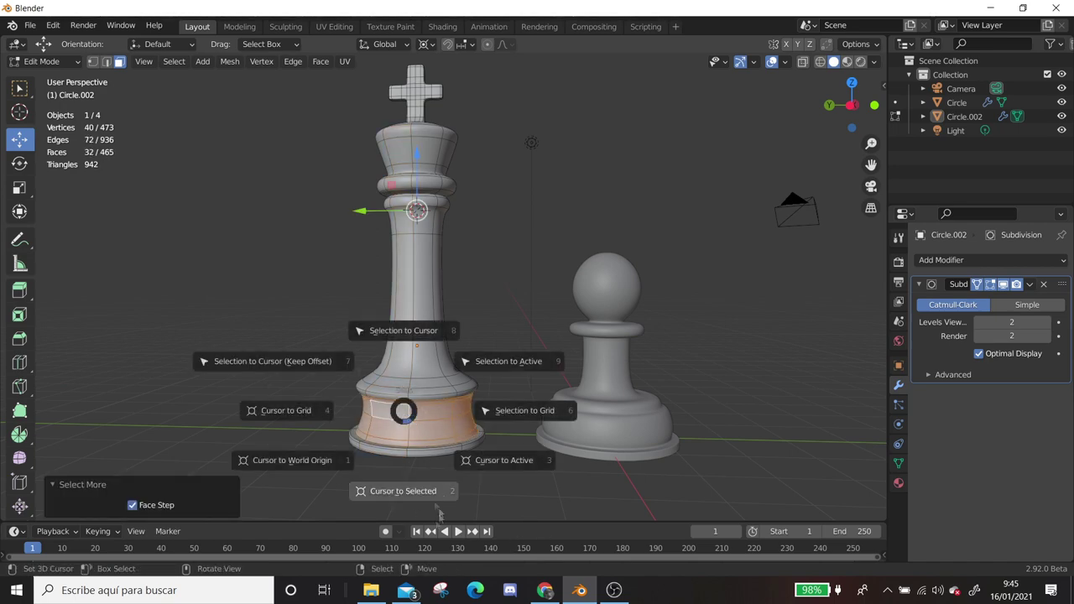
key("s")
left_click(462, 472)
mouse_move(470, 473)
middle_mouse_down()
mouse_move(613, 439)
mouse_move(389, 404)
middle_mouse_up()
key("Tab")
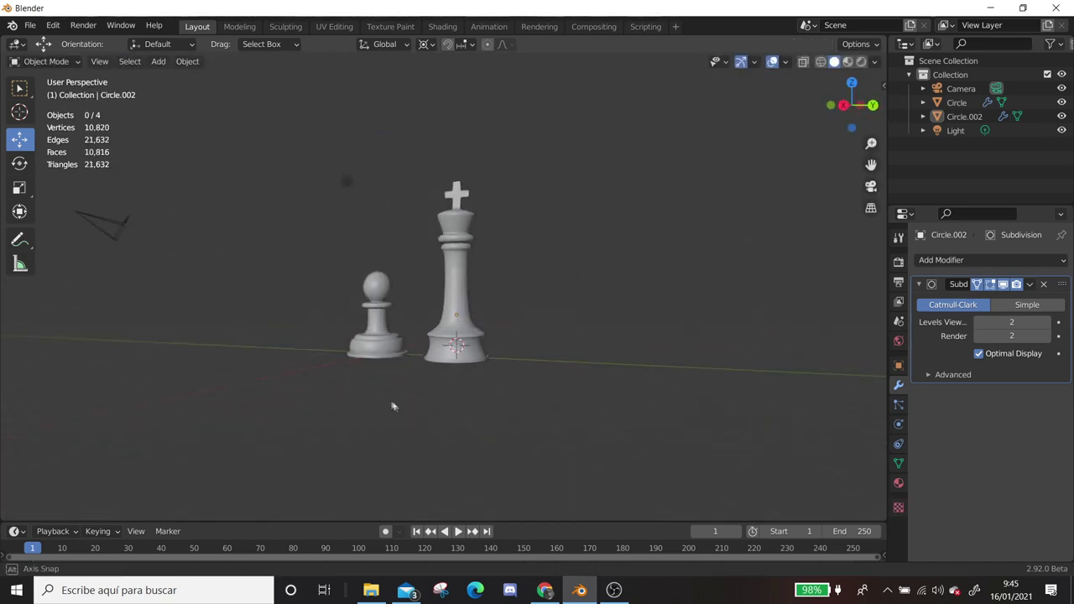
left_click(553, 594)
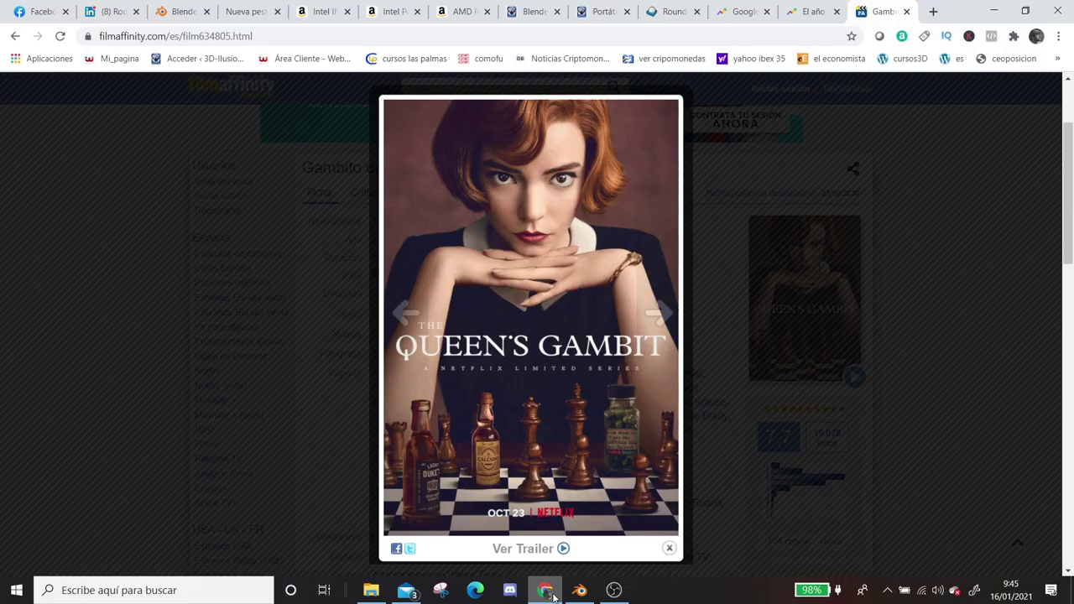
Select a face on the king's base and hide the Subdivision edit-cage display
left_click(580, 590)
key("Tab")
scroll(504, 377, "up", 3)
scroll(503, 377, "up", 4)
left_click(539, 401)
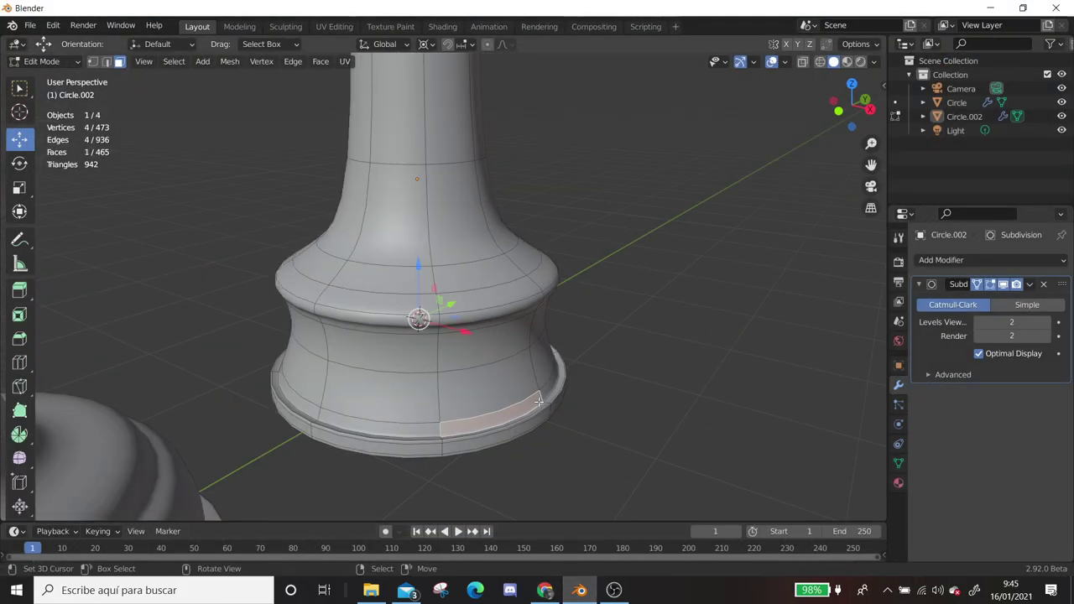
left_click(1003, 283)
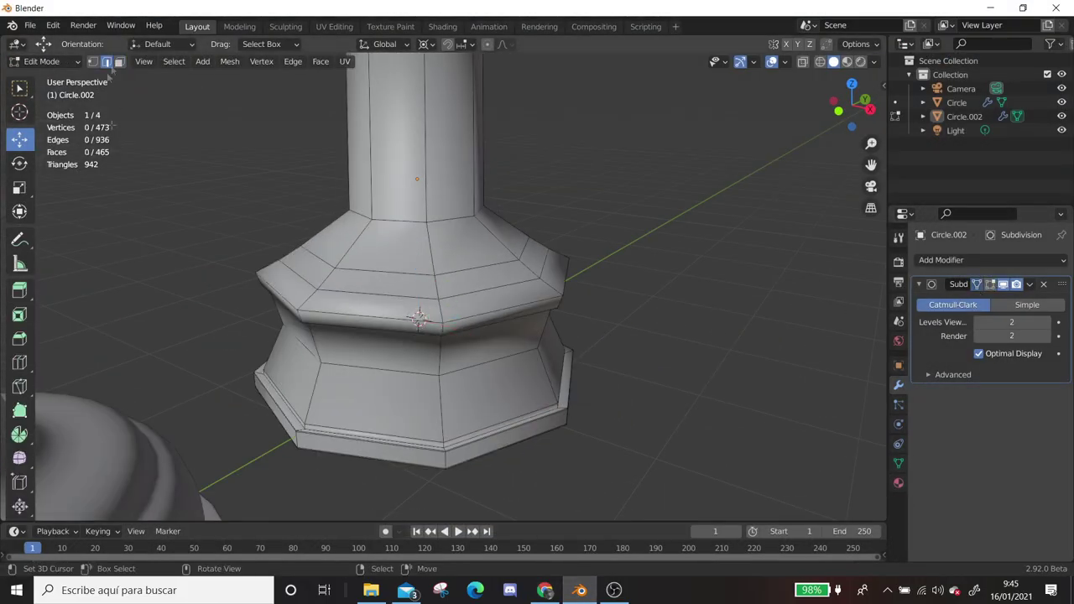
Resize the king's lower base section and reposition its loop
key("s")
left_click(652, 472)
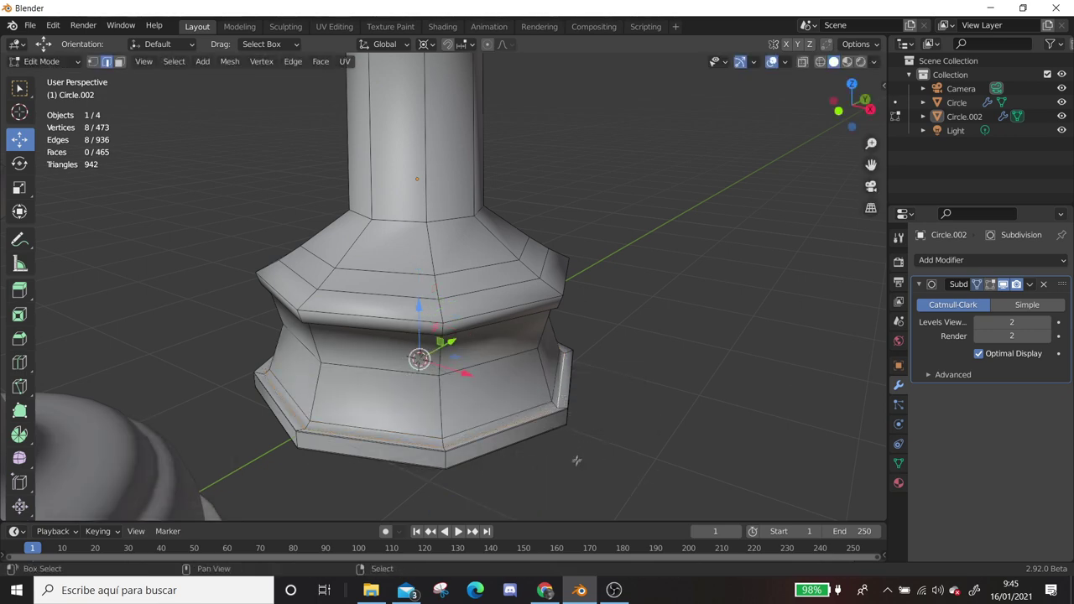
left_click(410, 308)
middle_click_drag(410, 309, 403, 348)
key("g")
key("Escape")
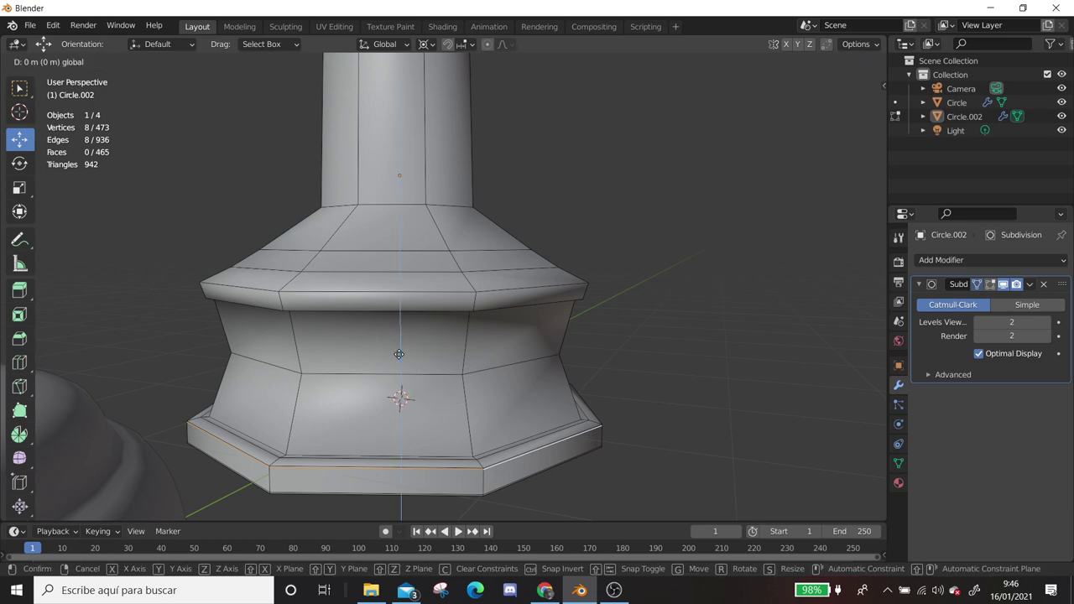
left_click(398, 354)
scroll(398, 354, "down", 3)
Lower the loop under the king's collar rings by 0.057758 m
key("Tab")
scroll(387, 397, "down", 5)
mouse_move(445, 344)
middle_mouse_down()
mouse_move(444, 319)
mouse_move(530, 208)
mouse_move(537, 222)
middle_mouse_up()
key("Tab")
scroll(444, 319, "up", 5)
left_click(537, 223)
left_click(534, 440)
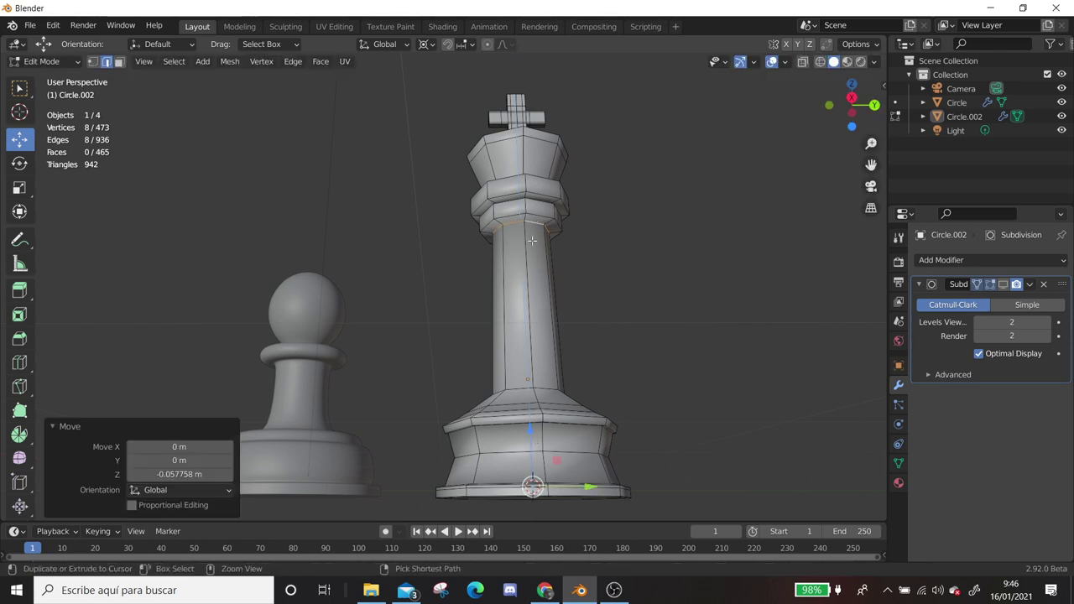
key("Return")
Return to object mode, view the whole scene, and bring the Chrome poster page forward
key("Tab")
scroll(457, 344, "down", 6)
middle_click_drag(453, 340, 765, 290)
scroll(448, 348, "up", 2)
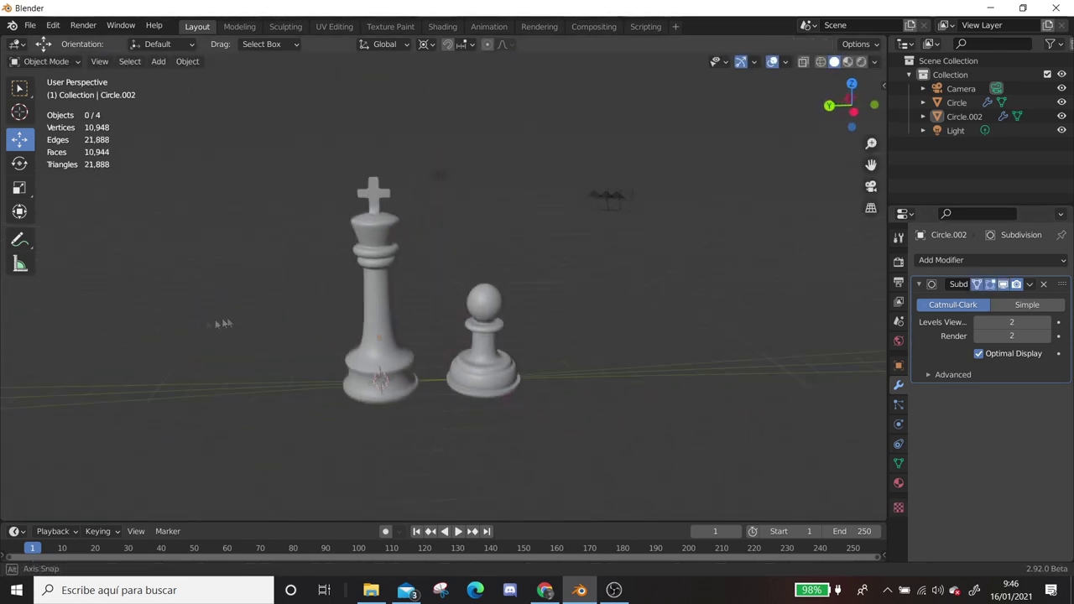
left_click(554, 594)
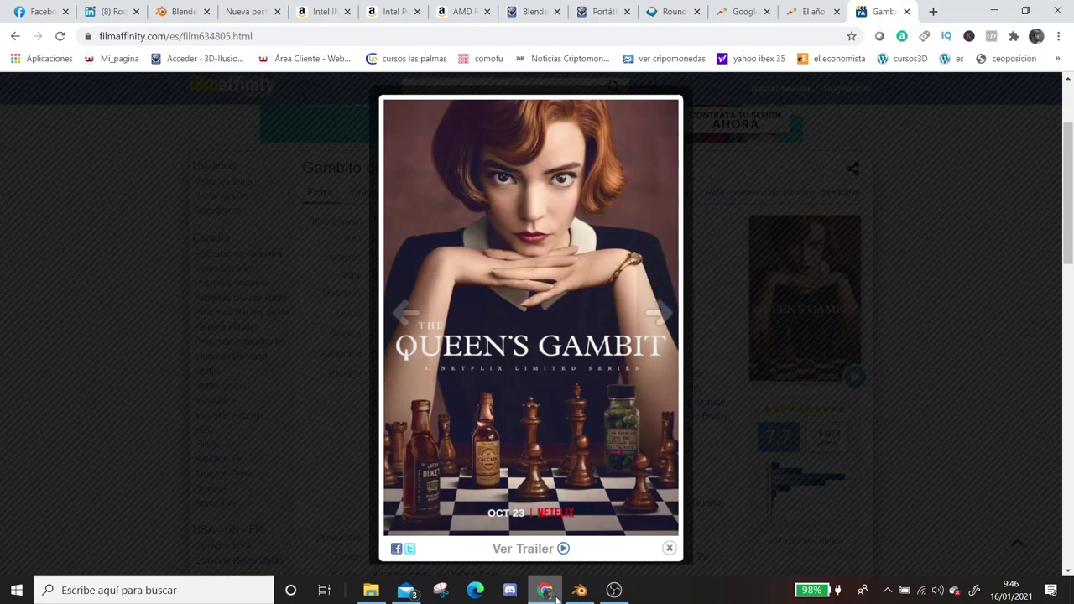
In edit mode on the king, add a centred loop cut just above the collar ring
left_click(578, 590)
key("Tab")
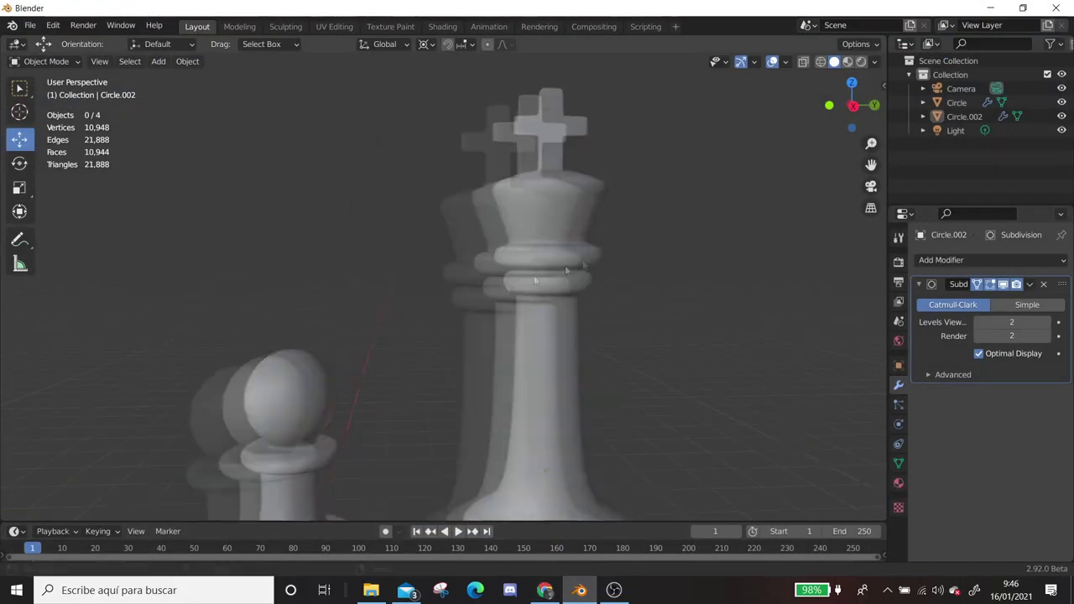
scroll(474, 261, "up", 4)
key("ctrl+r")
left_click(480, 260)
right_click(481, 261)
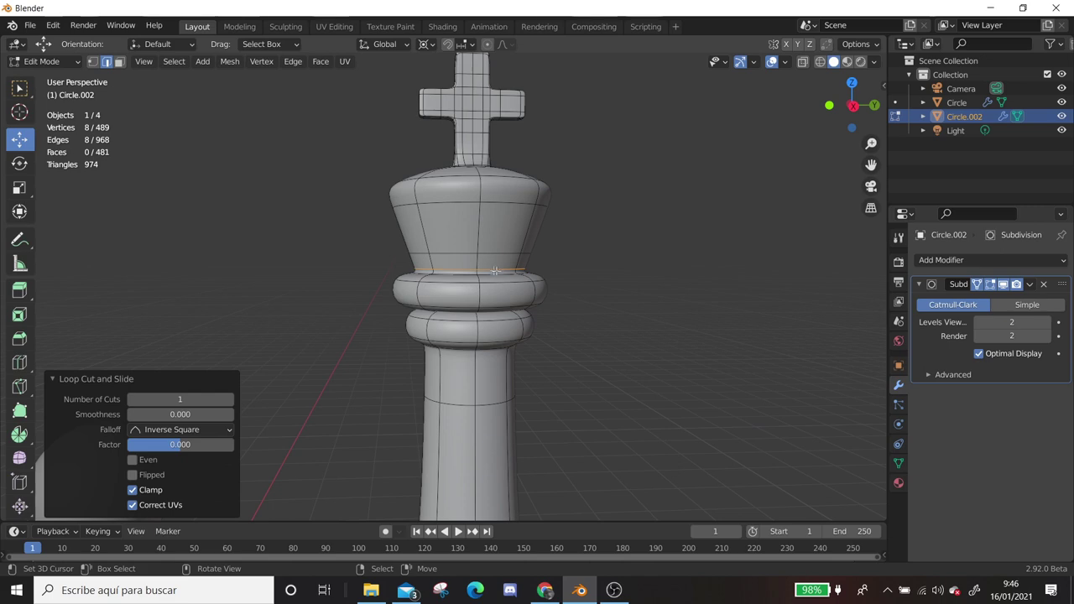
Add another loop above the collar ring and edge-slide it close to the ring
left_click(598, 276)
scroll(554, 239, "up", 2)
scroll(553, 239, "up", 2)
key("g")
key("g")
left_click(538, 249)
left_click(543, 244)
Snap the 3D cursor to the new loop, scale it to 0.965, and show smoothing while editing
key("shift+s")
left_click(501, 343)
key("s")
left_click(748, 253)
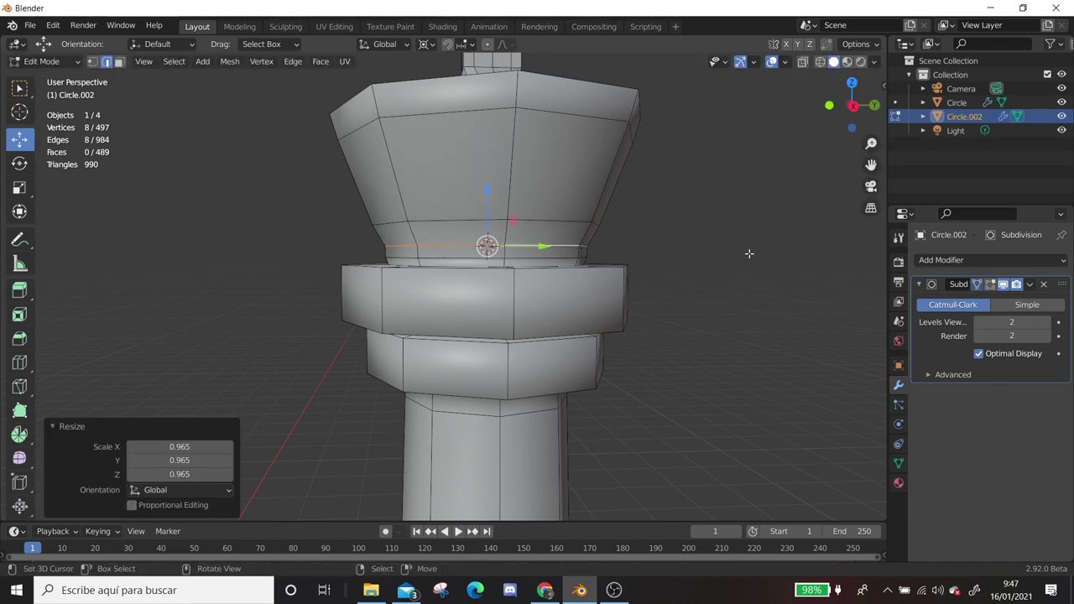
left_click(990, 284)
Add a loop cut just under the crown, cancelling a stray extrusion
scroll(515, 220, "up", 3)
key("e")
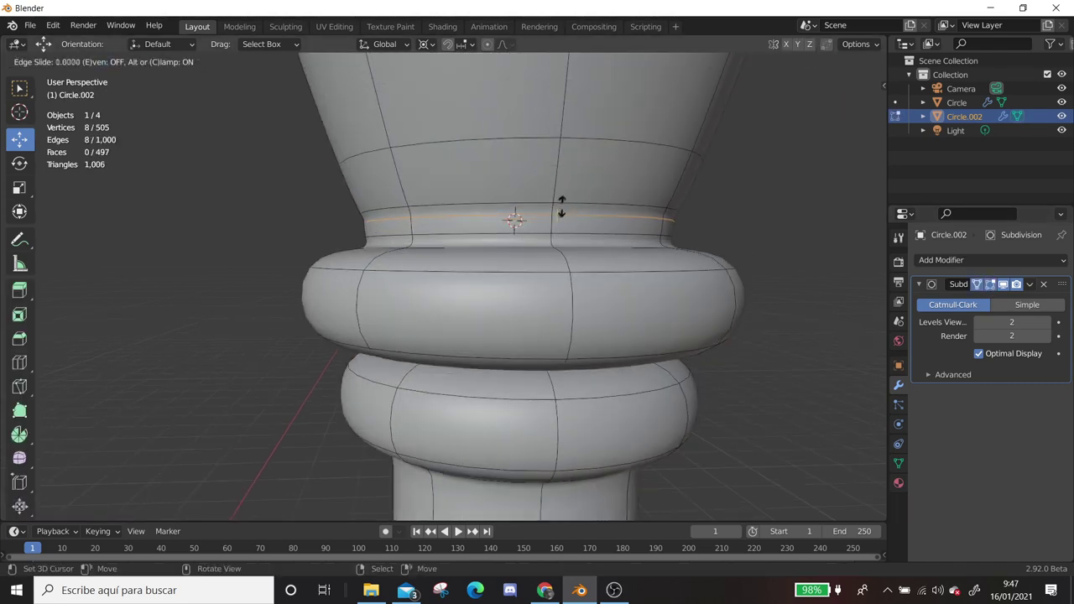
right_click(550, 222)
left_click(554, 229)
left_click(510, 221)
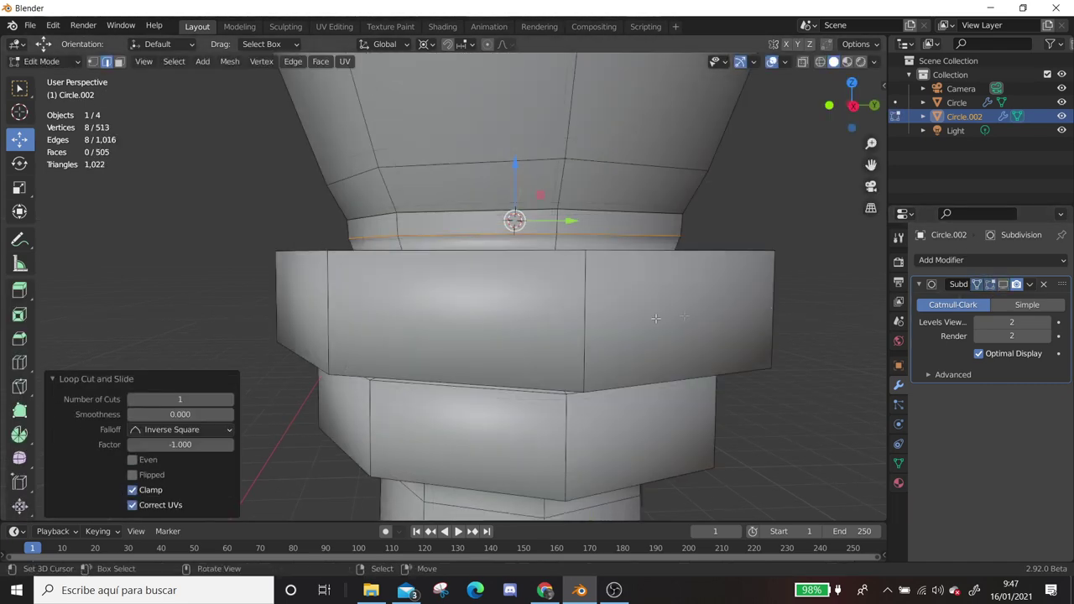
Return to object mode and view the pieces from a higher angle
scroll(659, 311, "down", 3)
key("Tab")
scroll(711, 335, "down", 5)
mouse_move(711, 336)
middle_mouse_down()
mouse_move(649, 360)
mouse_move(15, 320)
middle_mouse_up()
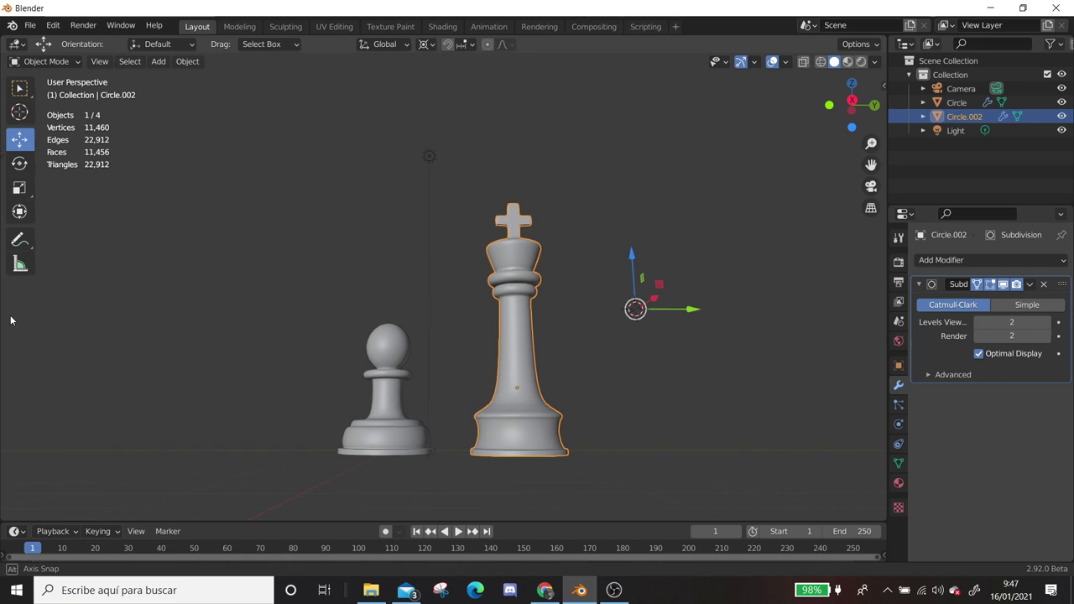
Select the king's bottom face, snap the 3D cursor to it, and resize it
key("Tab")
mouse_move(382, 523)
middle_mouse_down()
mouse_move(587, 389)
mouse_move(576, 468)
middle_mouse_up()
left_click(540, 372)
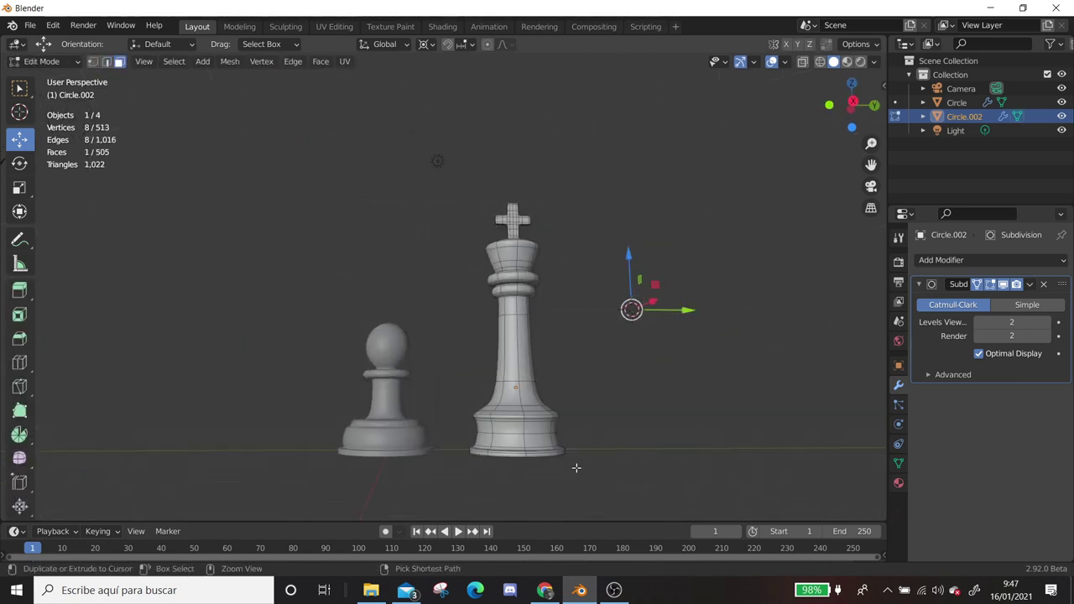
key("shift+s")
left_click(587, 546)
key("s")
left_click(650, 468)
Leave edit mode and orbit around to inspect the finished king and pawn
scroll(583, 464, "up", 2)
left_click(583, 464)
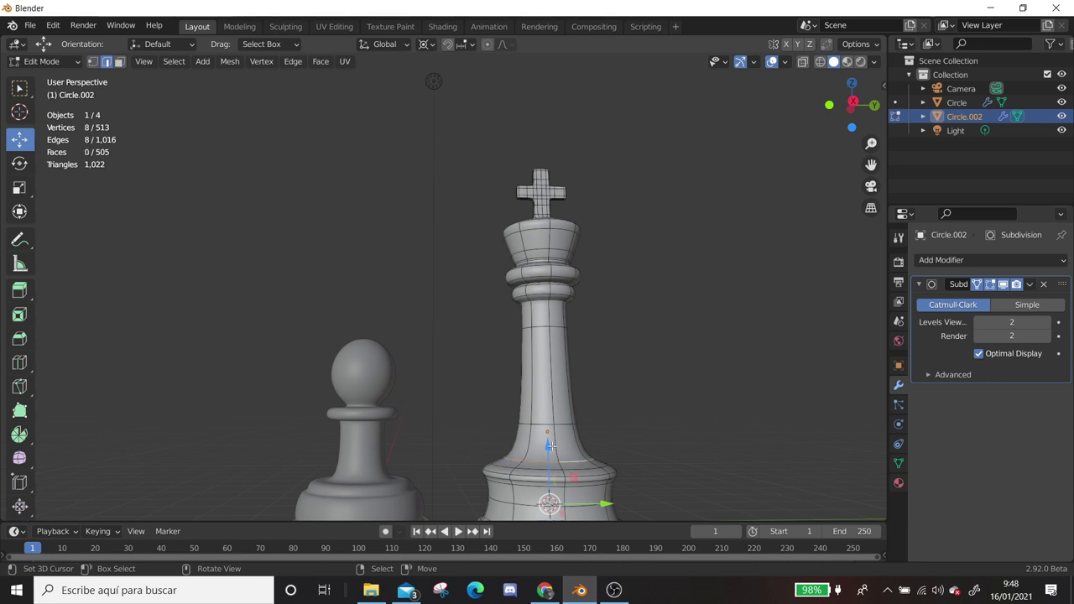
key("Tab")
scroll(550, 446, "down", 5)
middle_click_drag(549, 445, 593, 472)
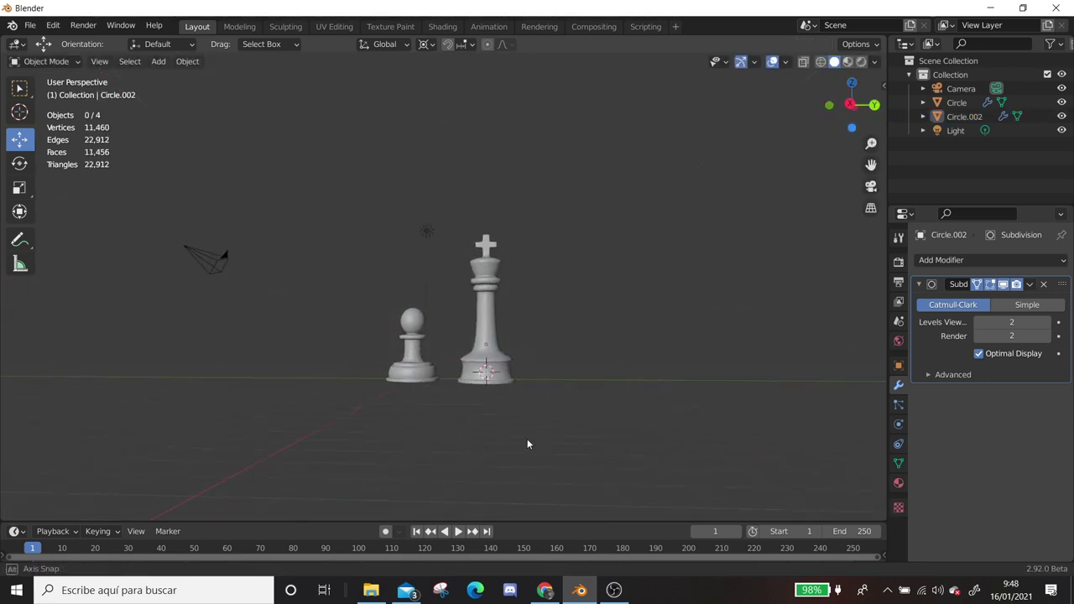
middle_click_drag(527, 437, 537, 441)
Start Save As and navigate up to the D:\you_tube\ folder
left_click(29, 26)
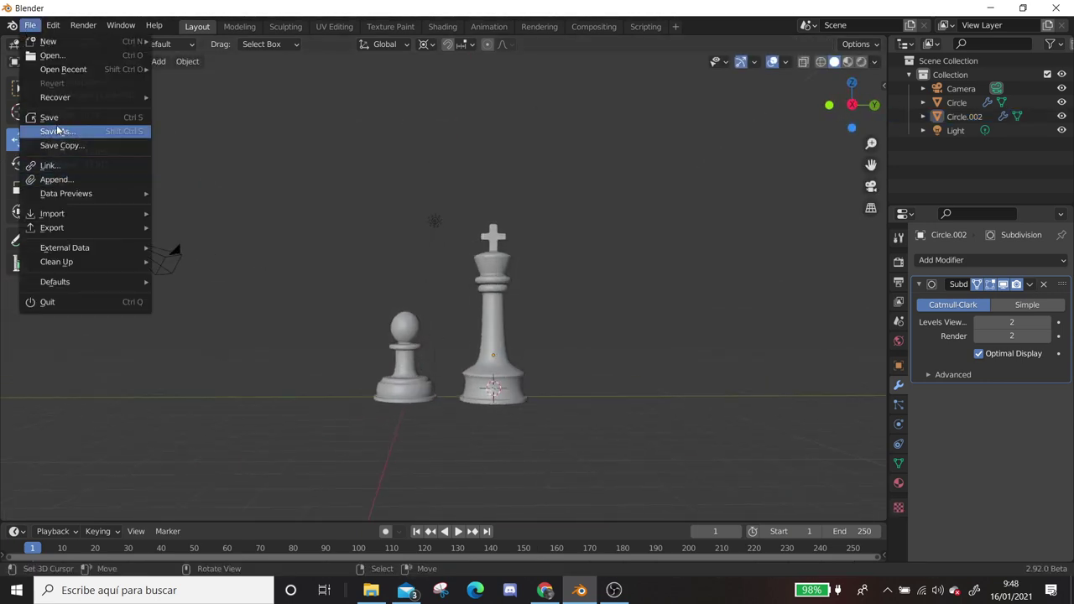
left_click(57, 131)
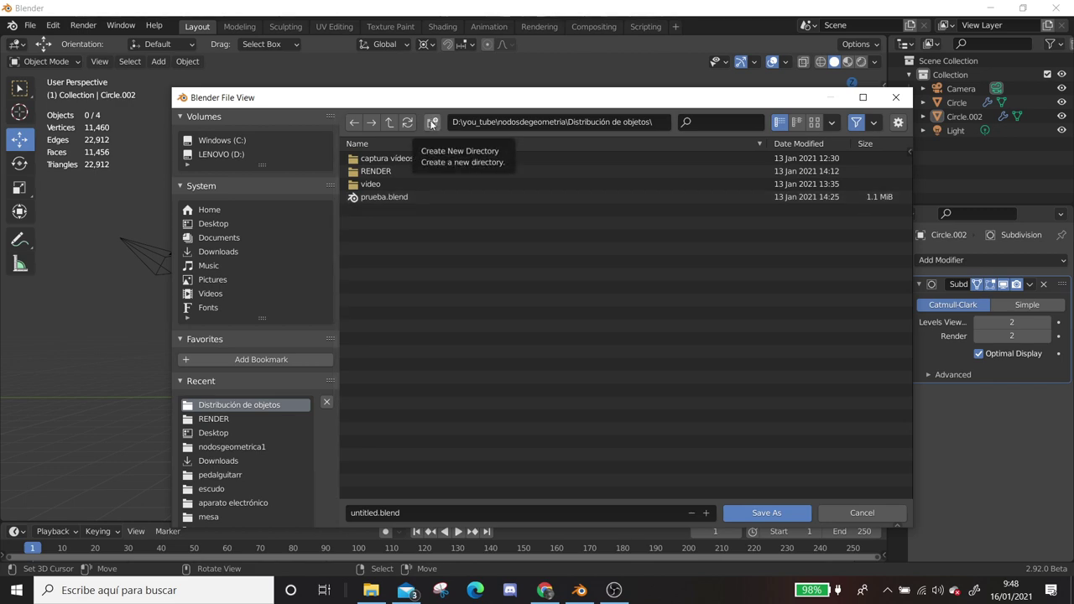
key("BackSpace")
key("BackSpace")
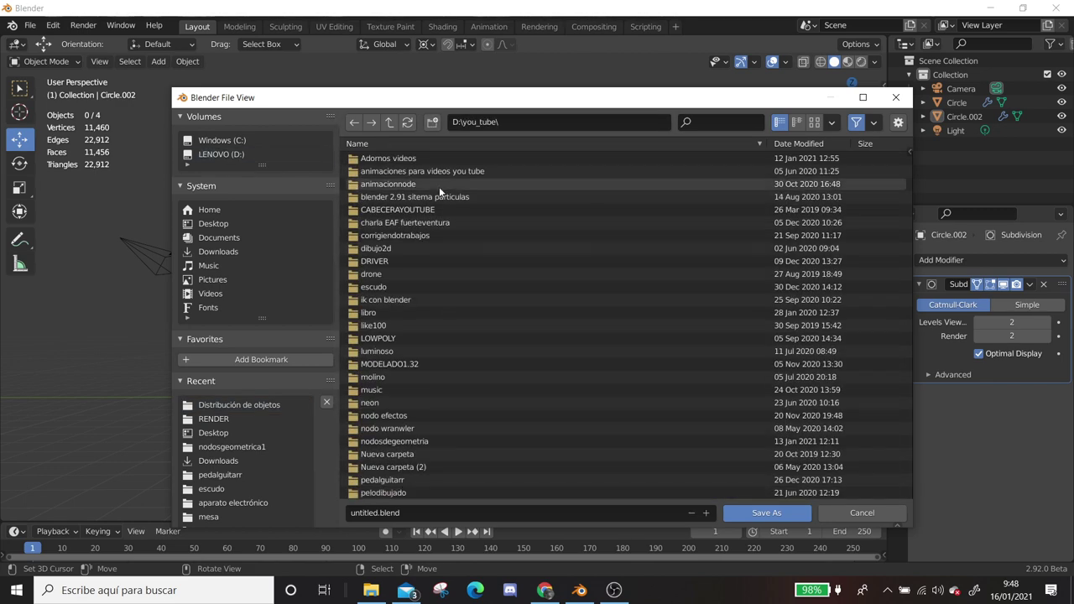
scroll(439, 307, "down", 5)
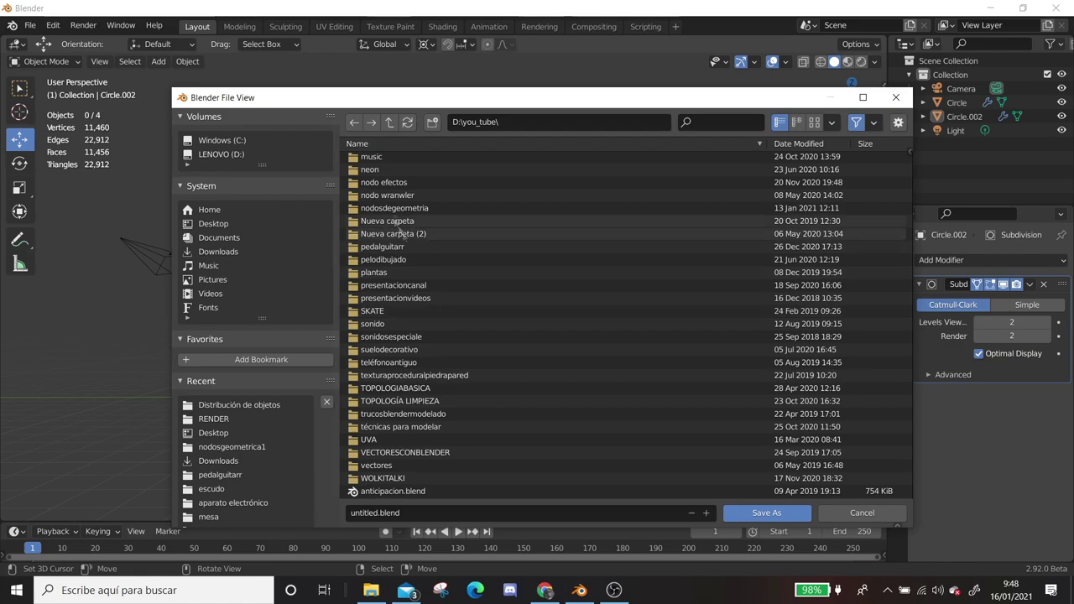